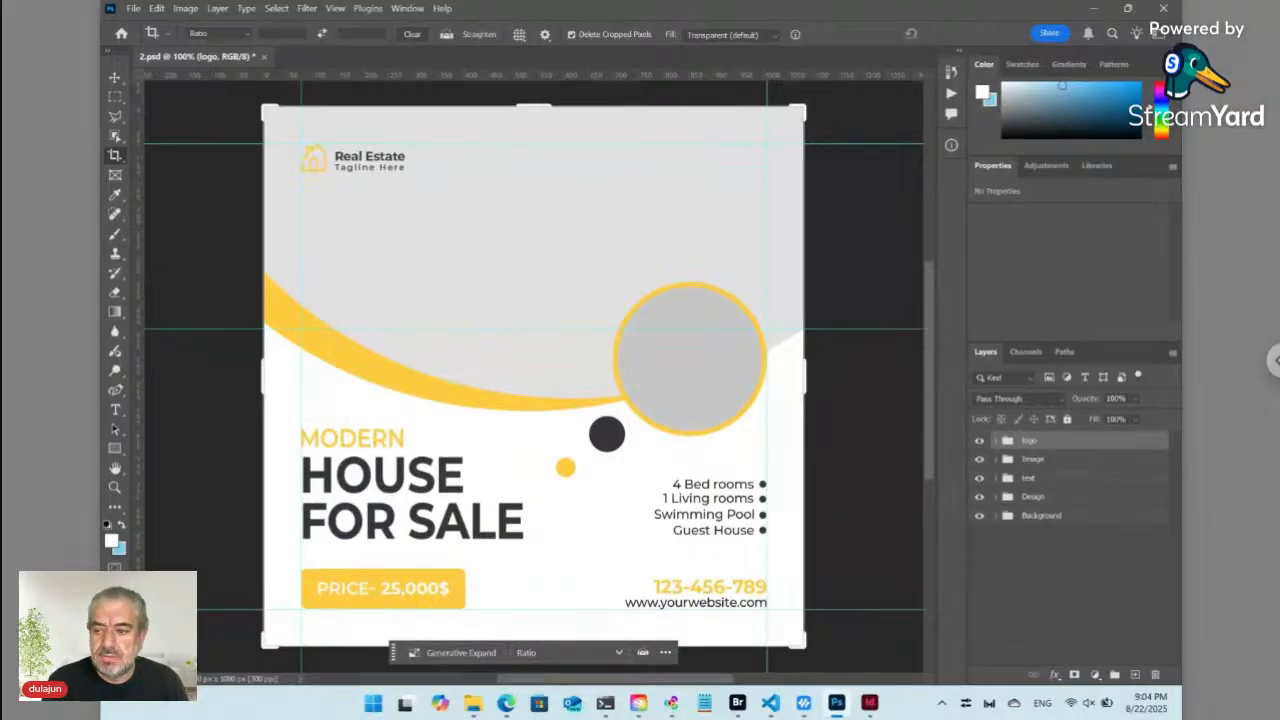
View the TreeShade listing on Adobe Exchange and the Tree Shade commands in Adobe Bridge
left_click(506, 704)
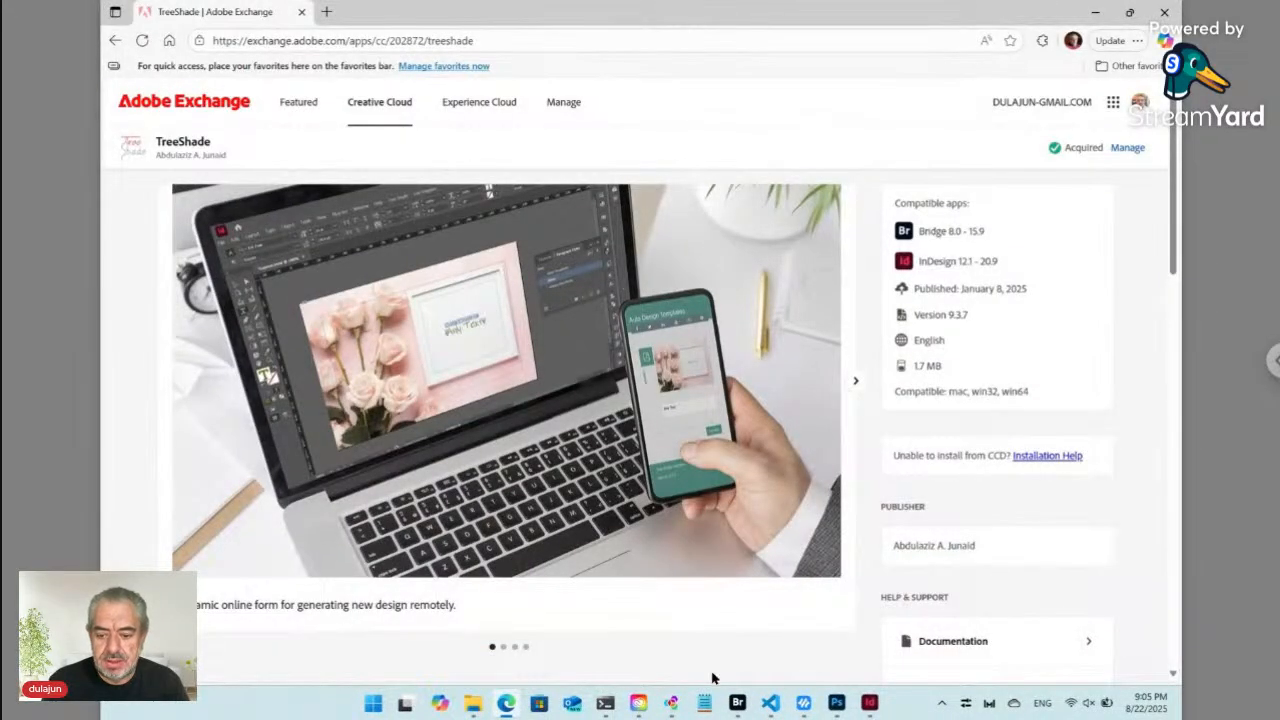
left_click(737, 703)
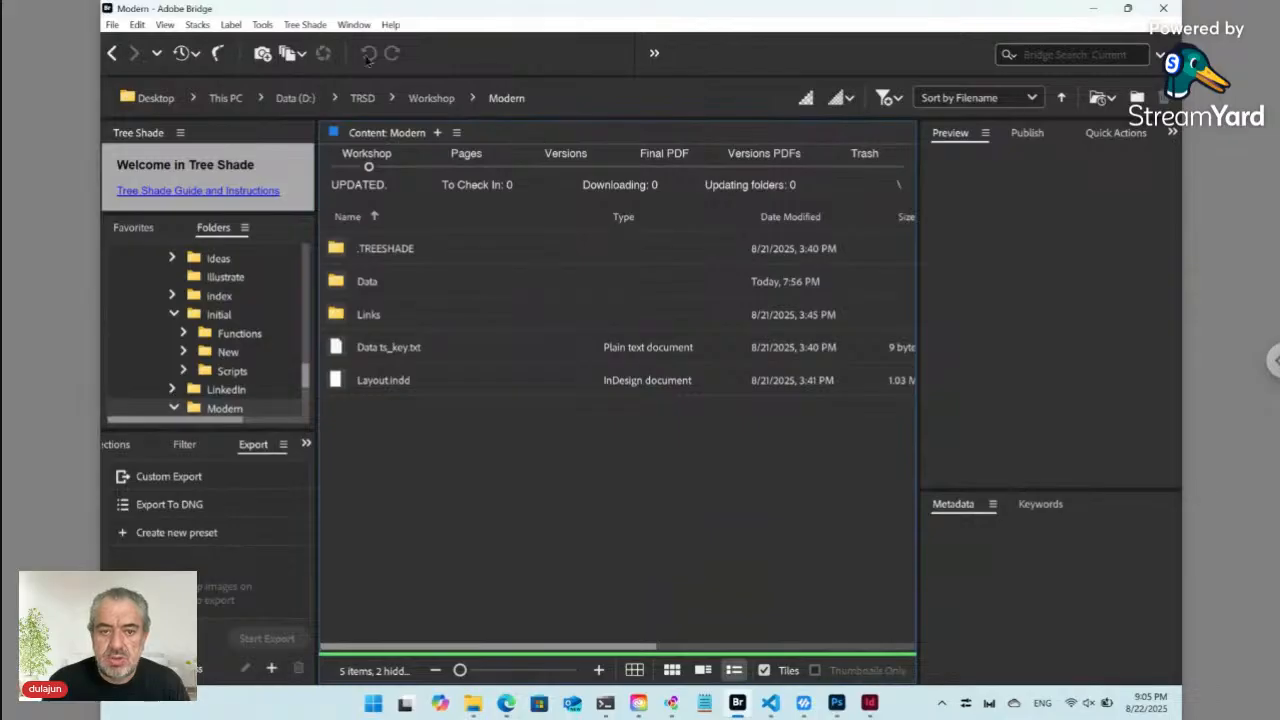
left_click(306, 26)
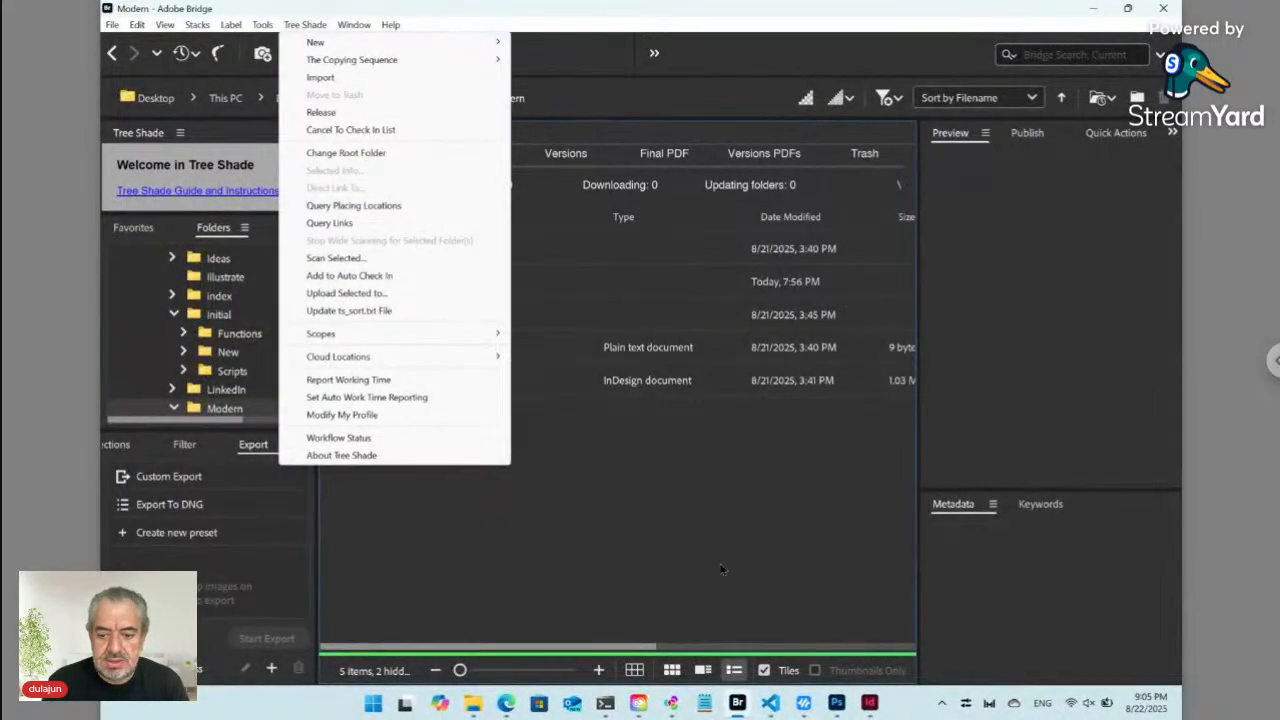
Switch to InDesign, look through the Tree Shade and Live Snippets commands, and activate the Selection tool
left_click(871, 705)
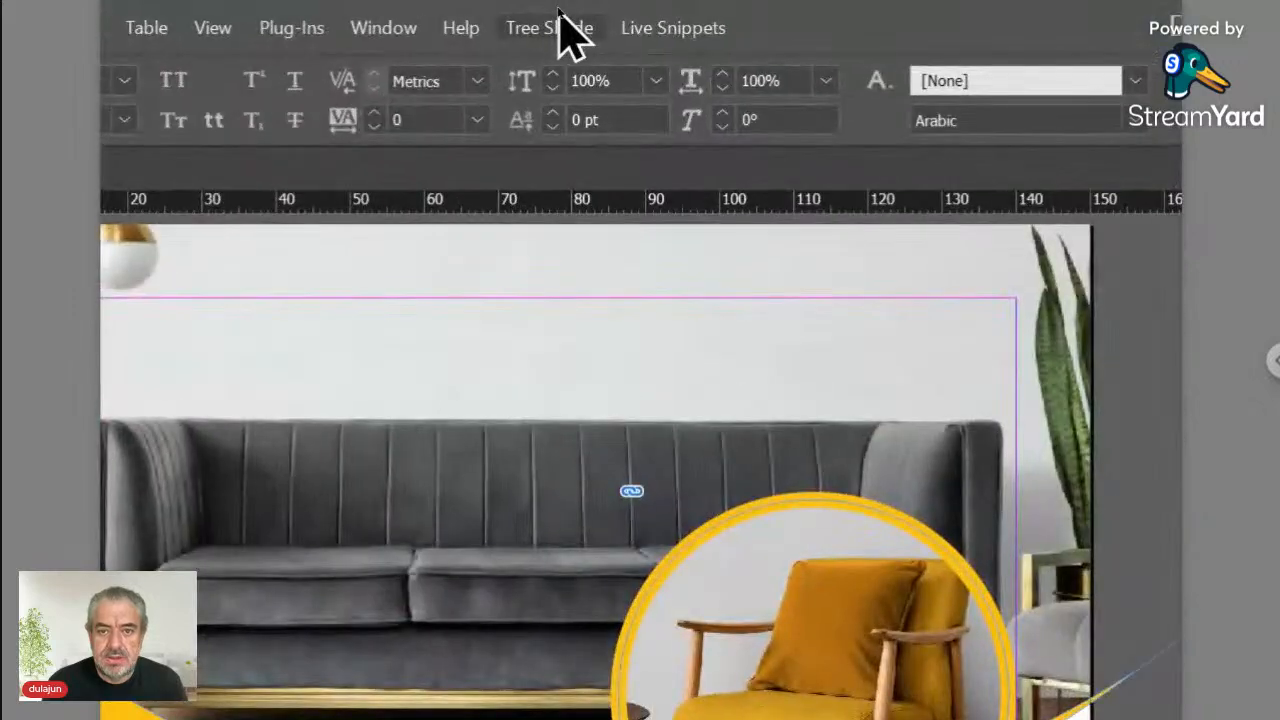
left_click(549, 28)
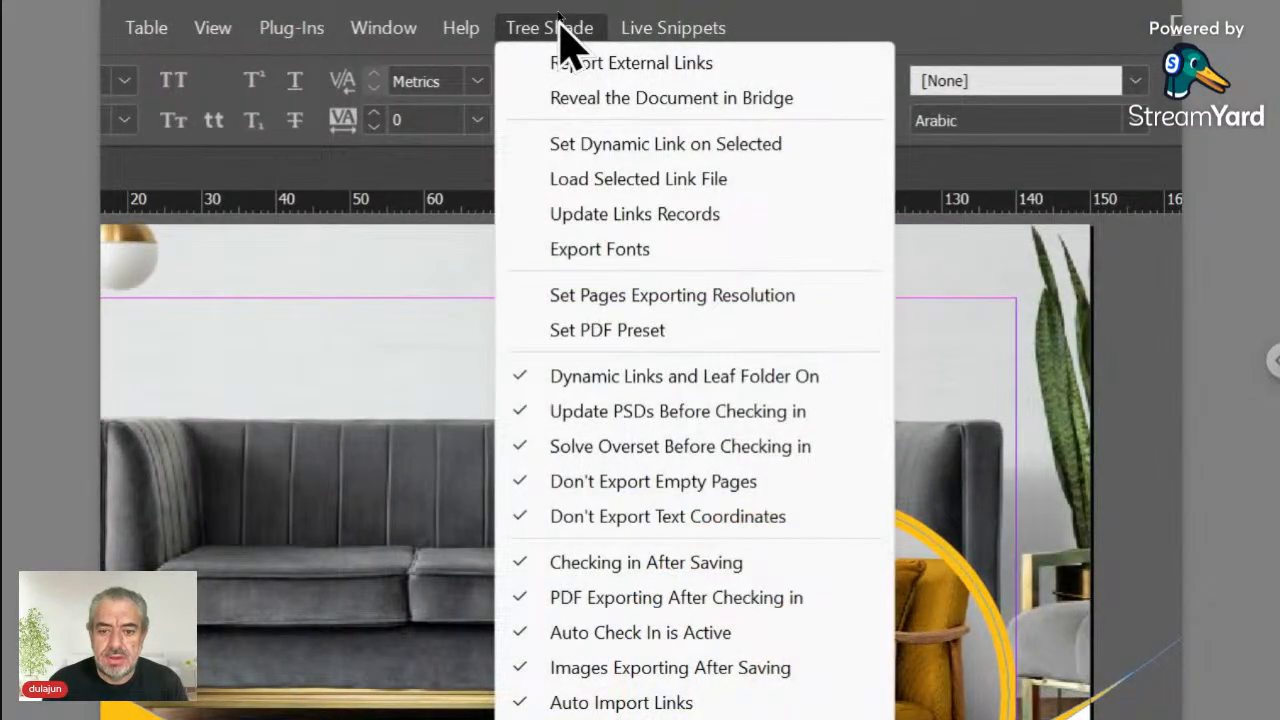
mouse_move(647, 45)
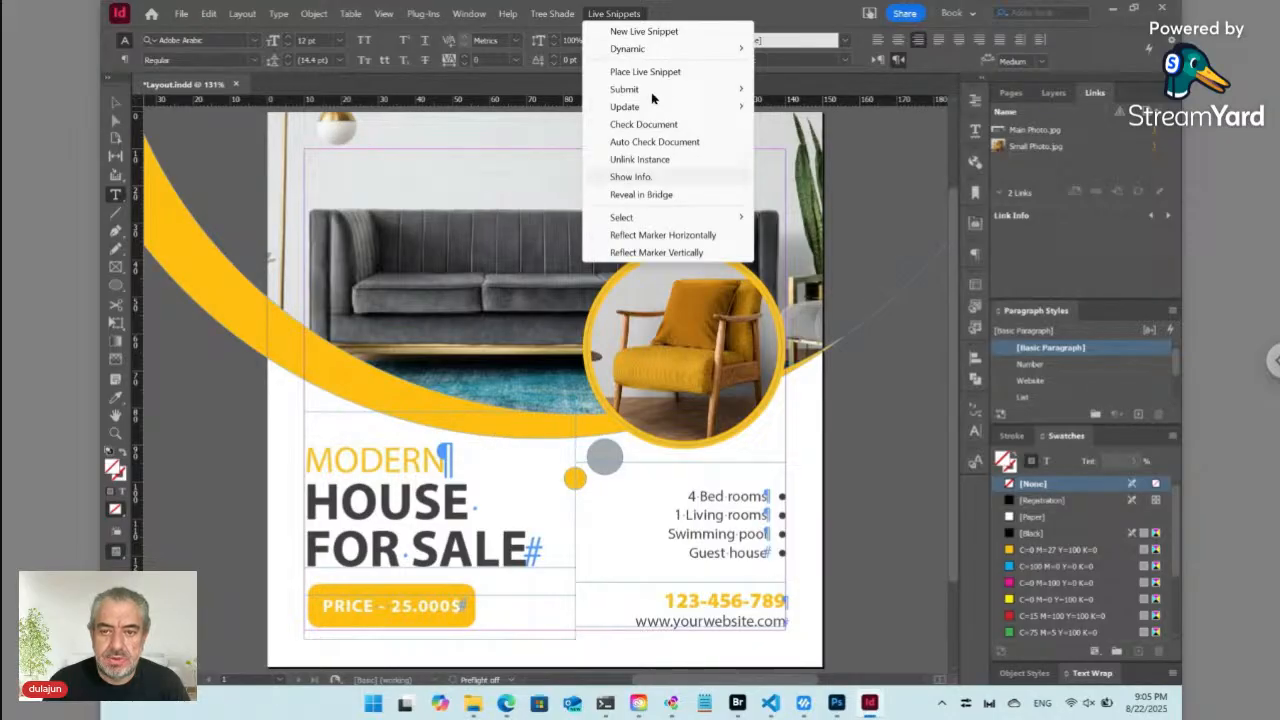
left_click(614, 14)
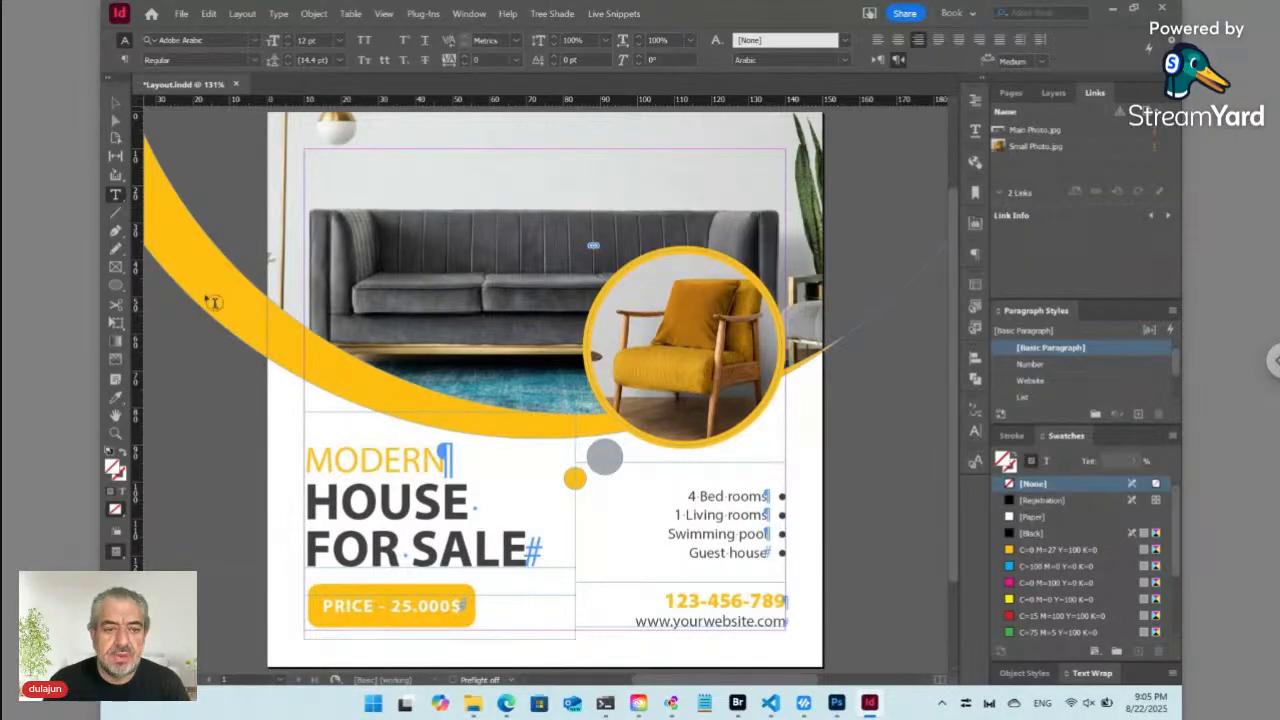
left_click(116, 104)
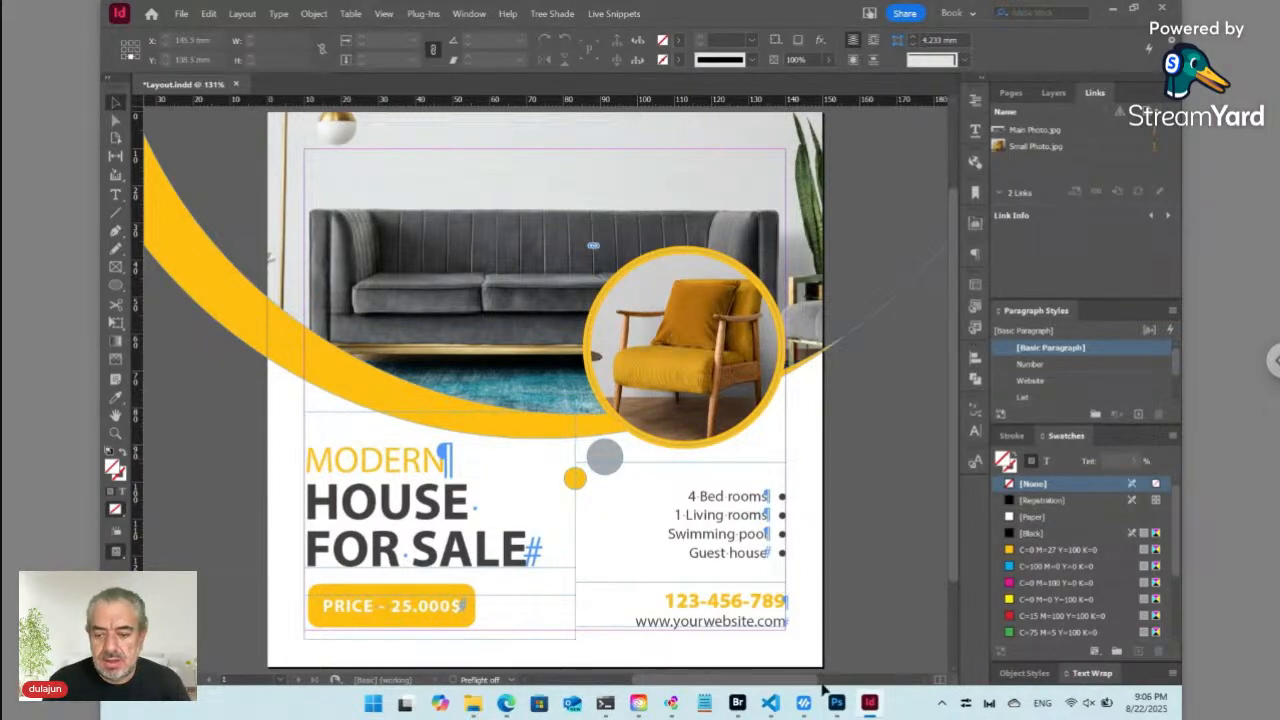
Compare the 2.psd design in Photoshop with the InDesign layout, and view the Modern workshop folder in Bridge
mouse_move(838, 706)
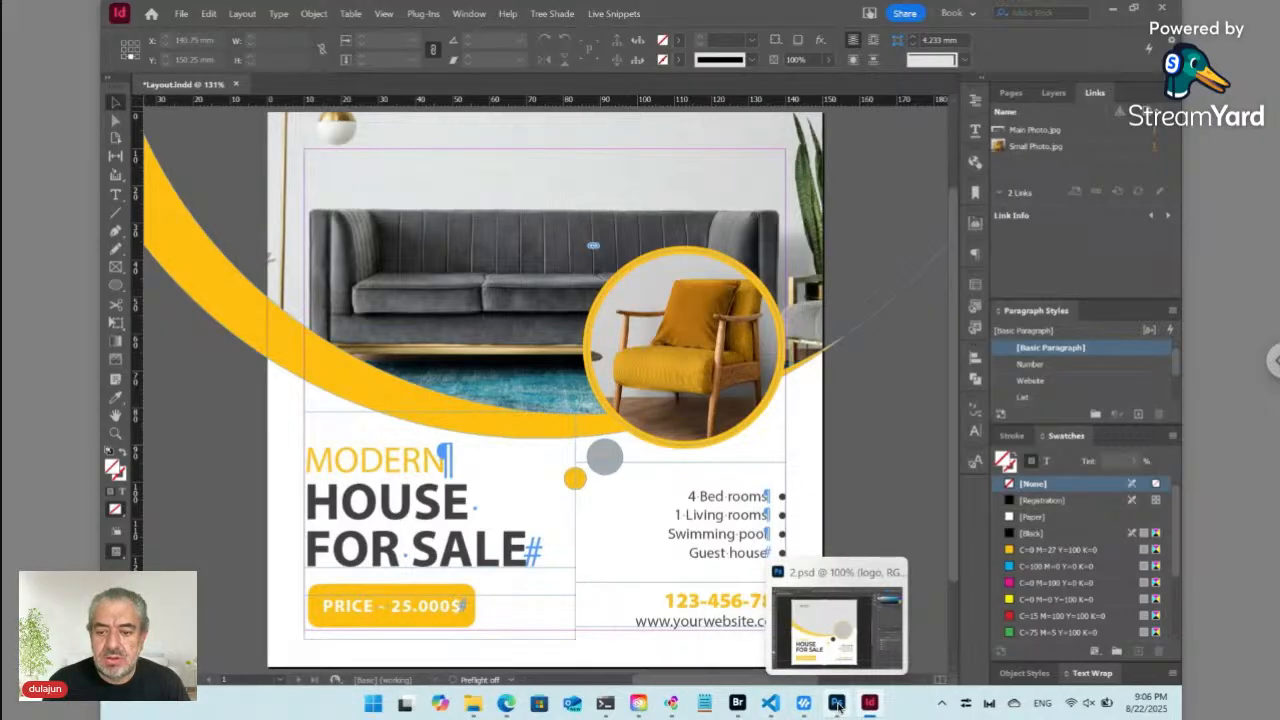
left_click(838, 706)
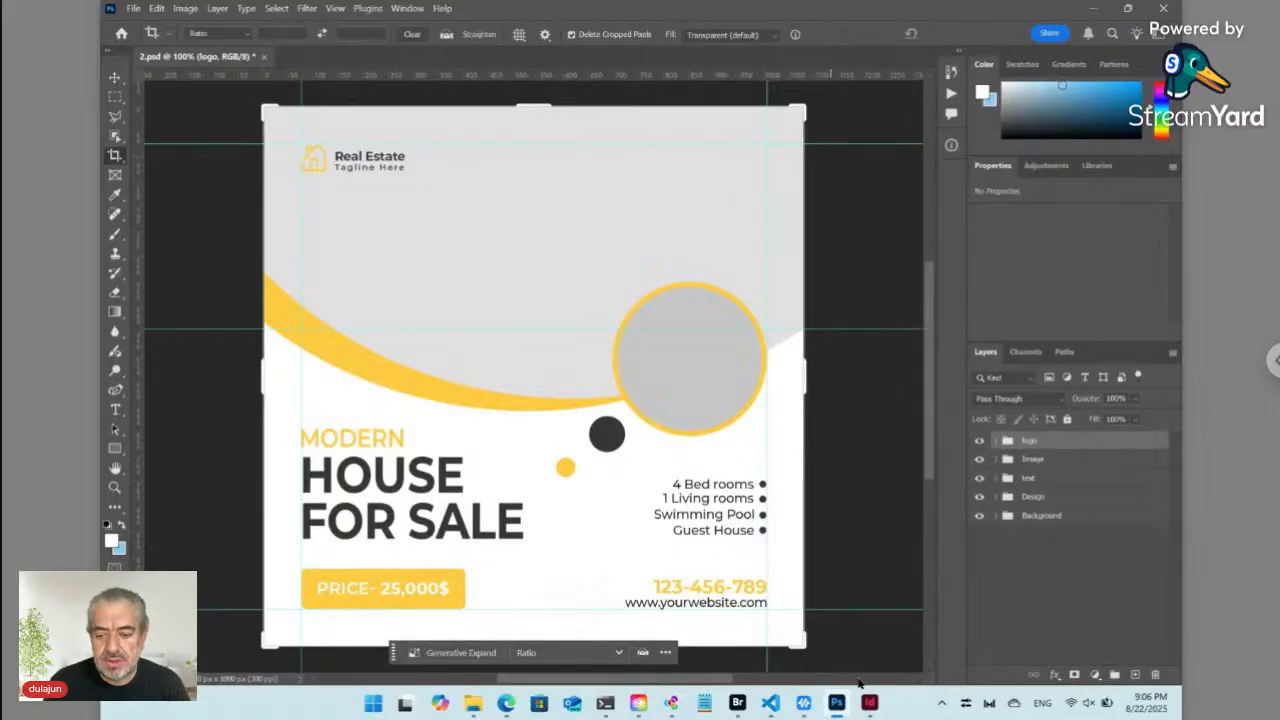
left_click(878, 702)
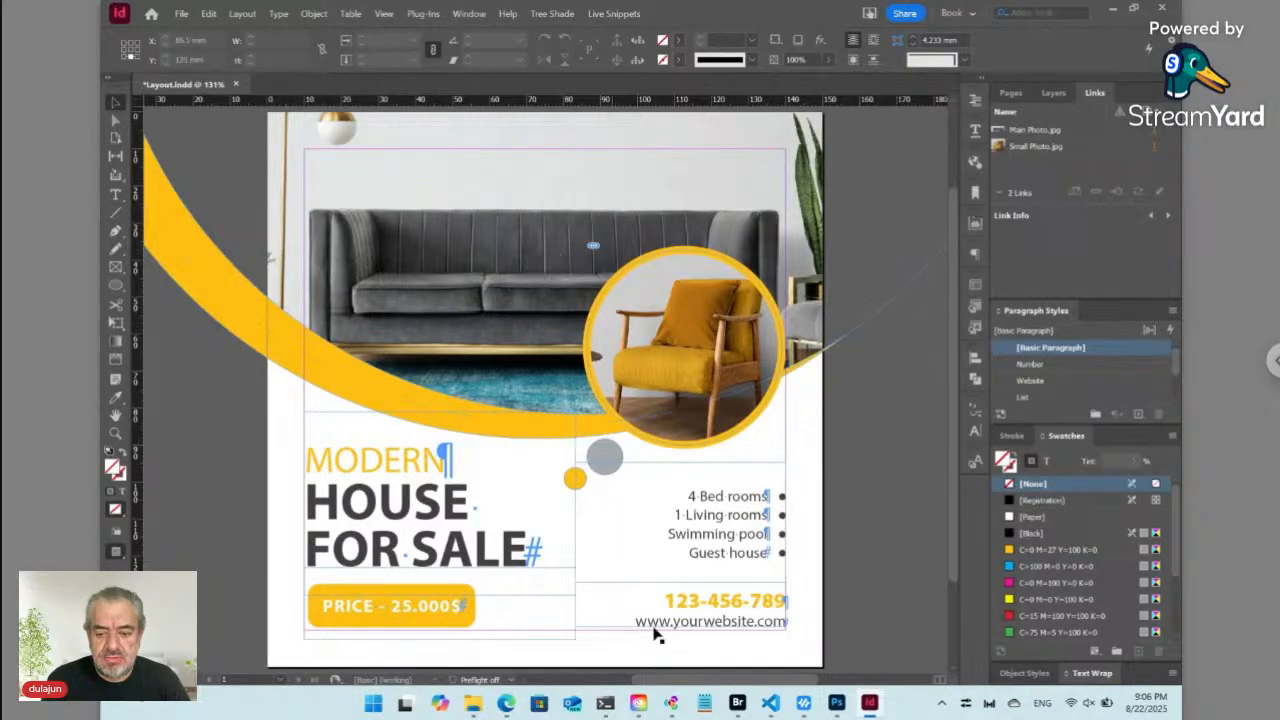
left_click(737, 703)
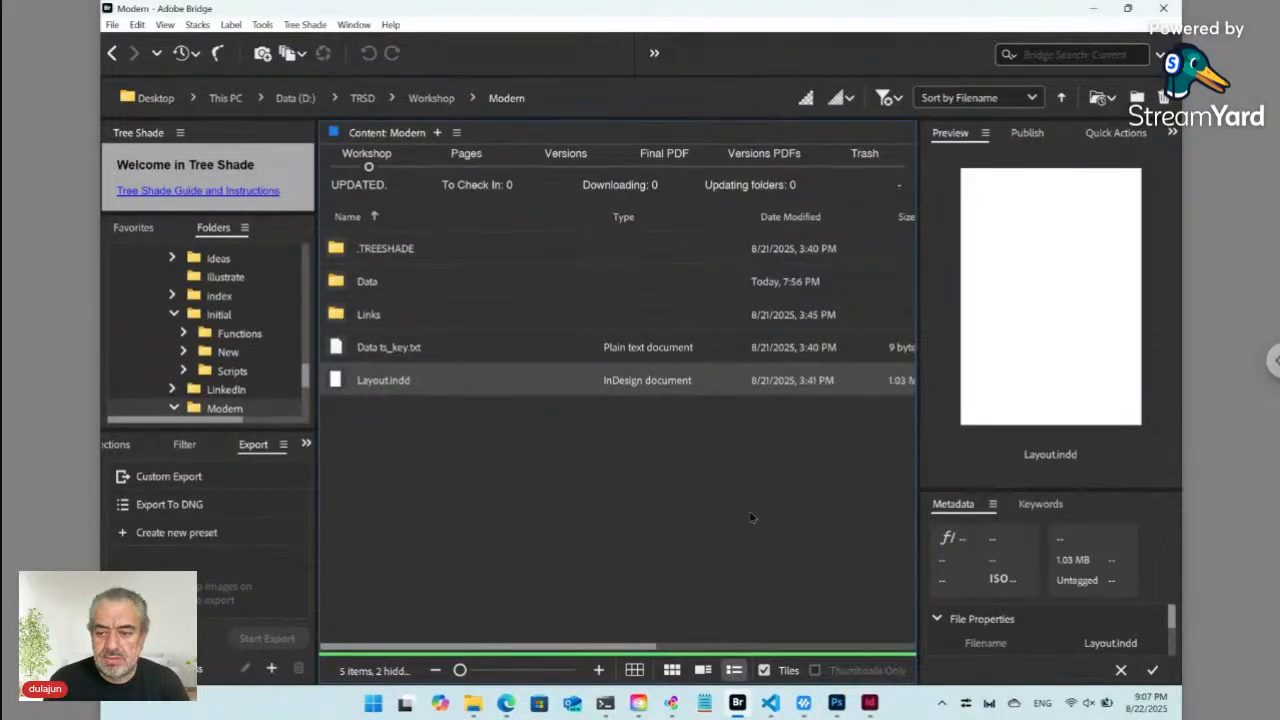
Save Layout.indd in InDesign and check it in
left_click(870, 704)
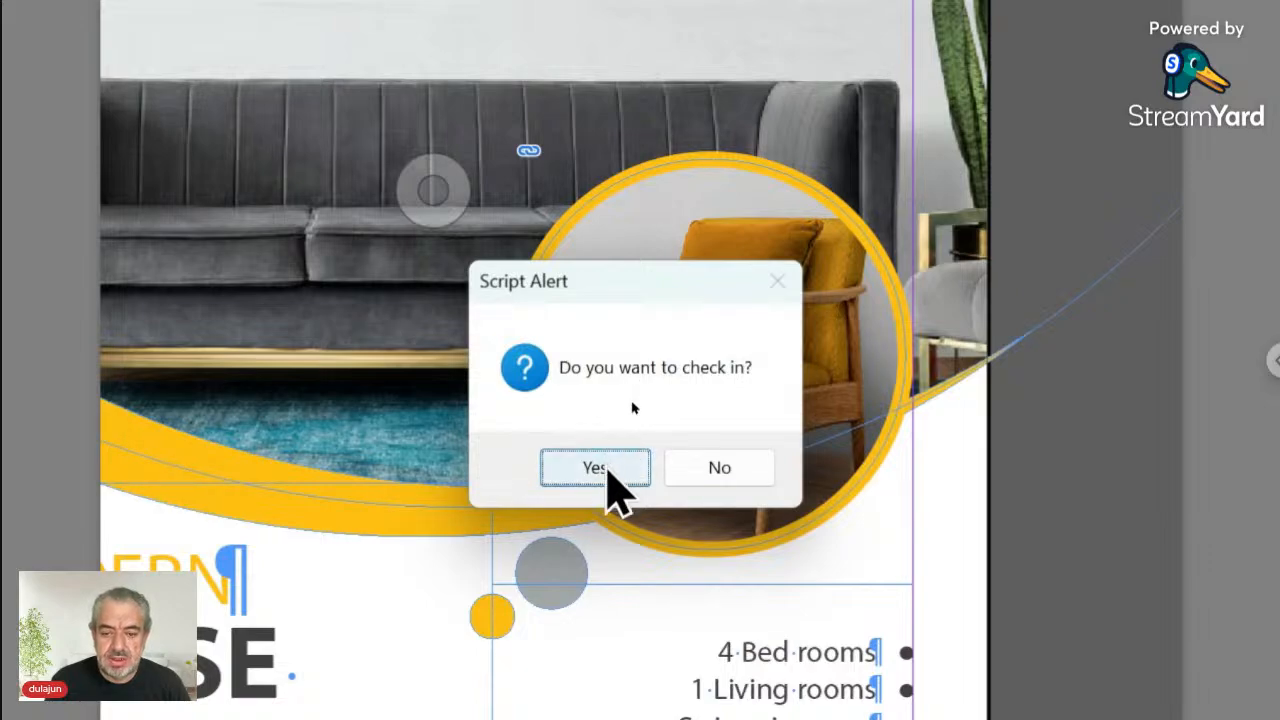
left_click(600, 468)
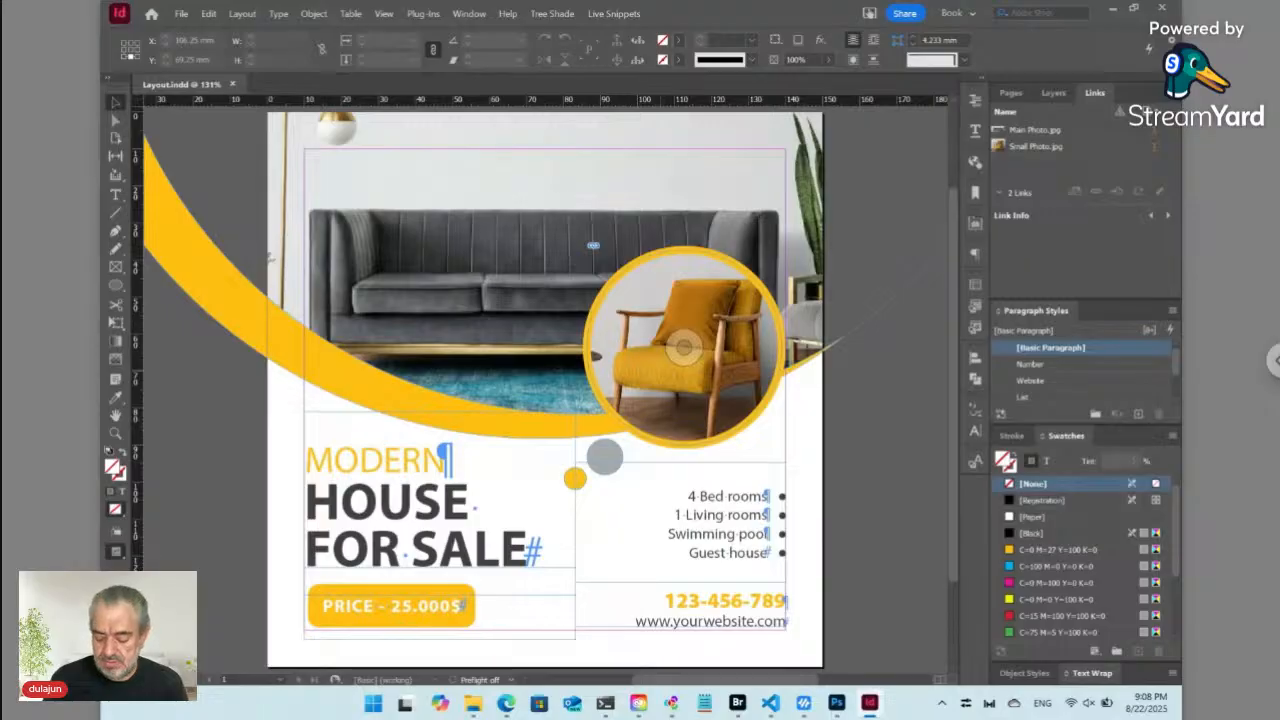
View the Modern folder's version PDF of the layout in Bridge and return to its Workshop files
key("alt+Tab")
key("ctrl+shift+v")
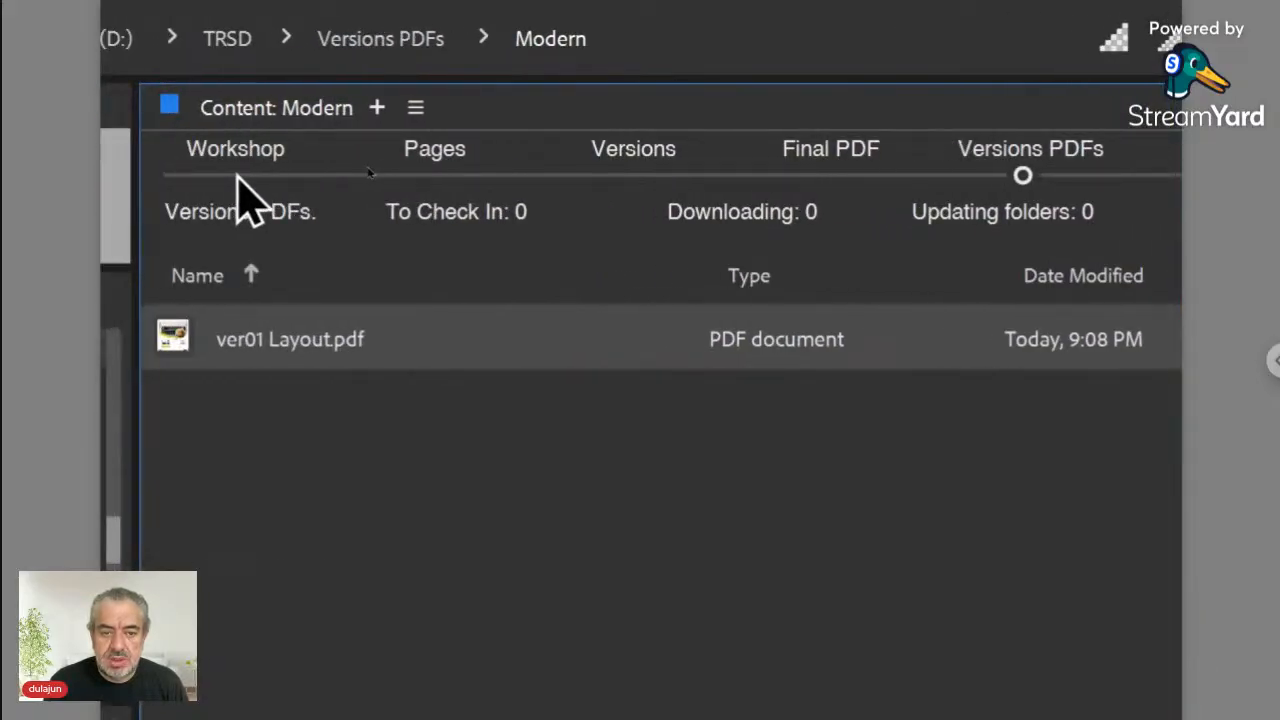
left_click(240, 176)
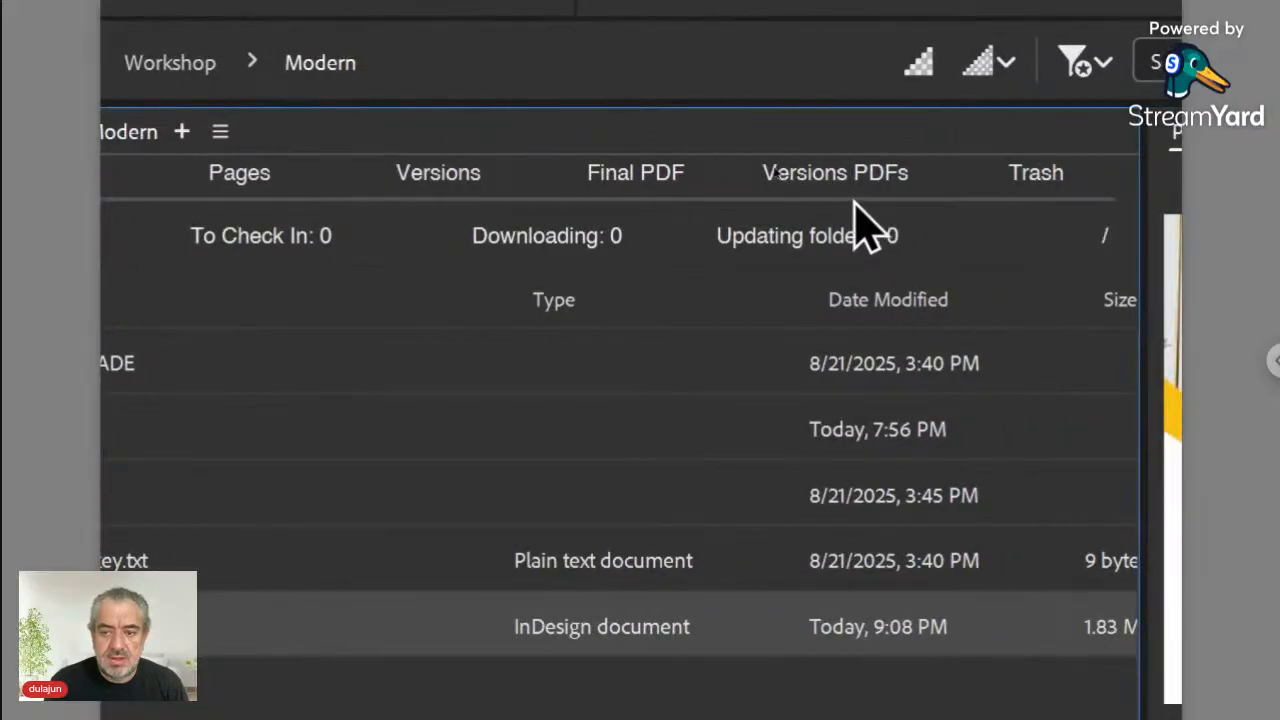
left_click(851, 195)
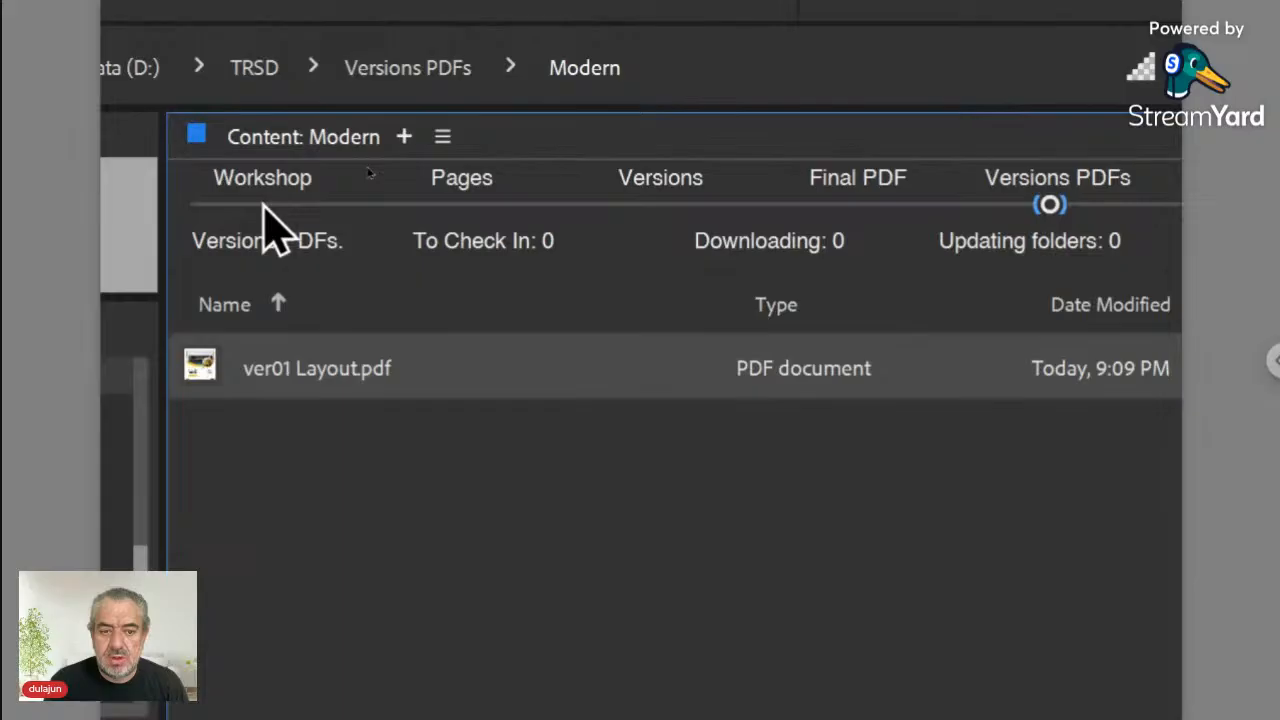
left_click(262, 188)
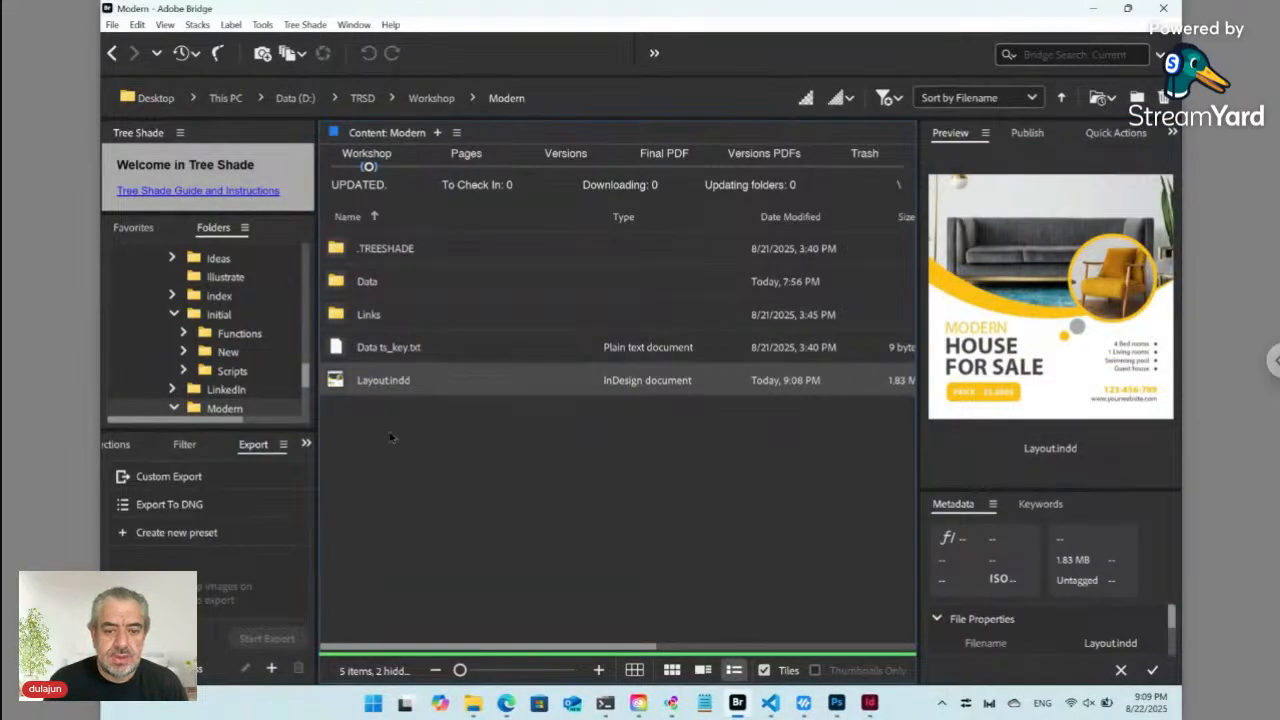
left_click(436, 440)
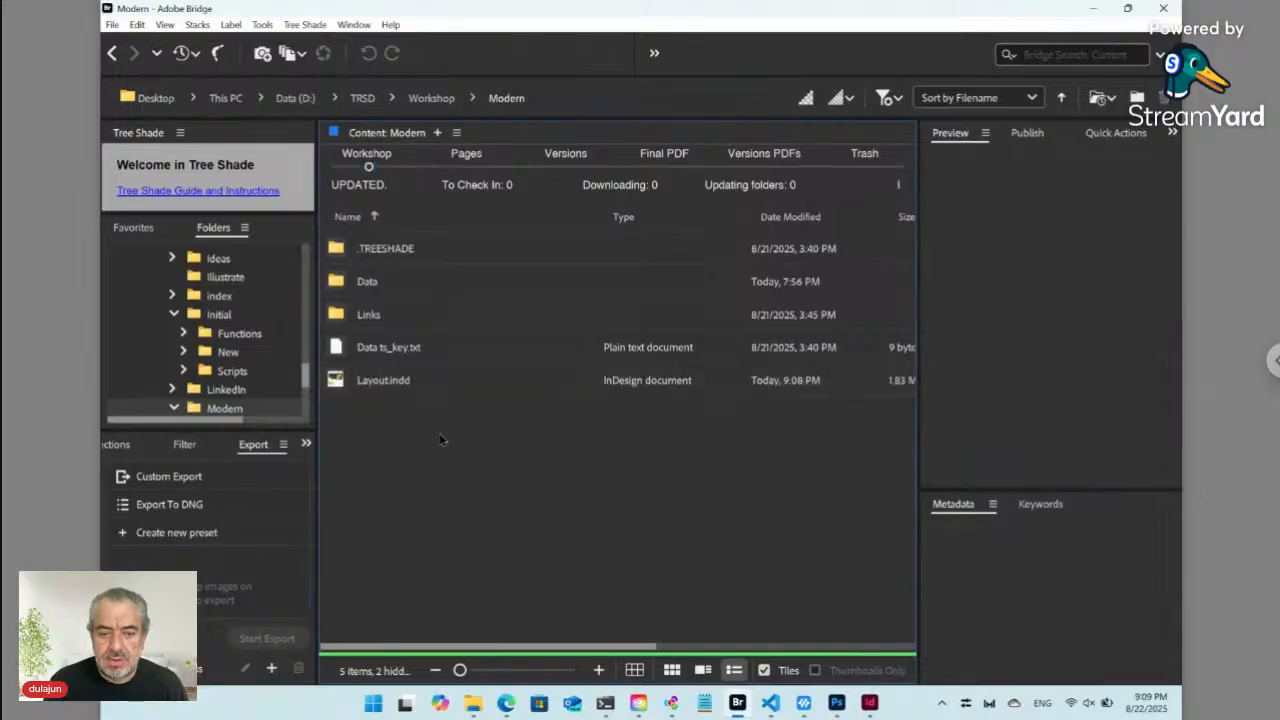
Open the online form from Data ts_key.txt and review its layout preview and the Main Photo and Small Photo fields
left_click(384, 355)
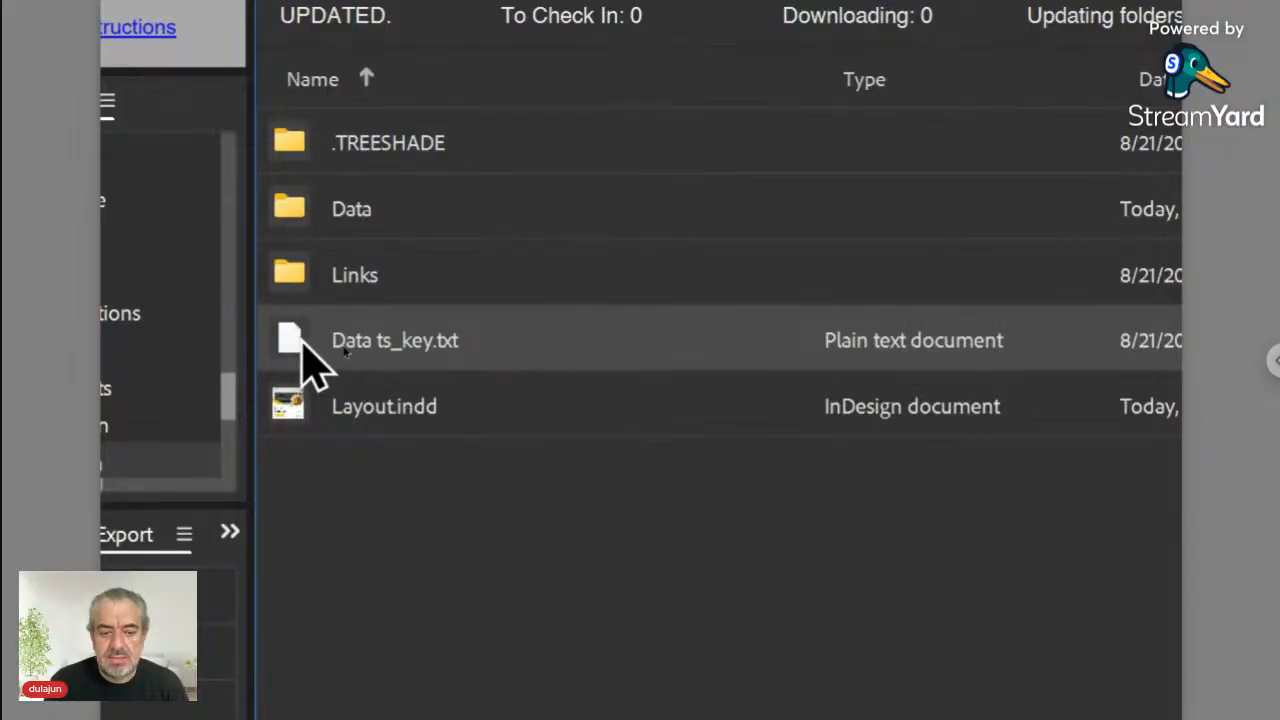
double_click(305, 340)
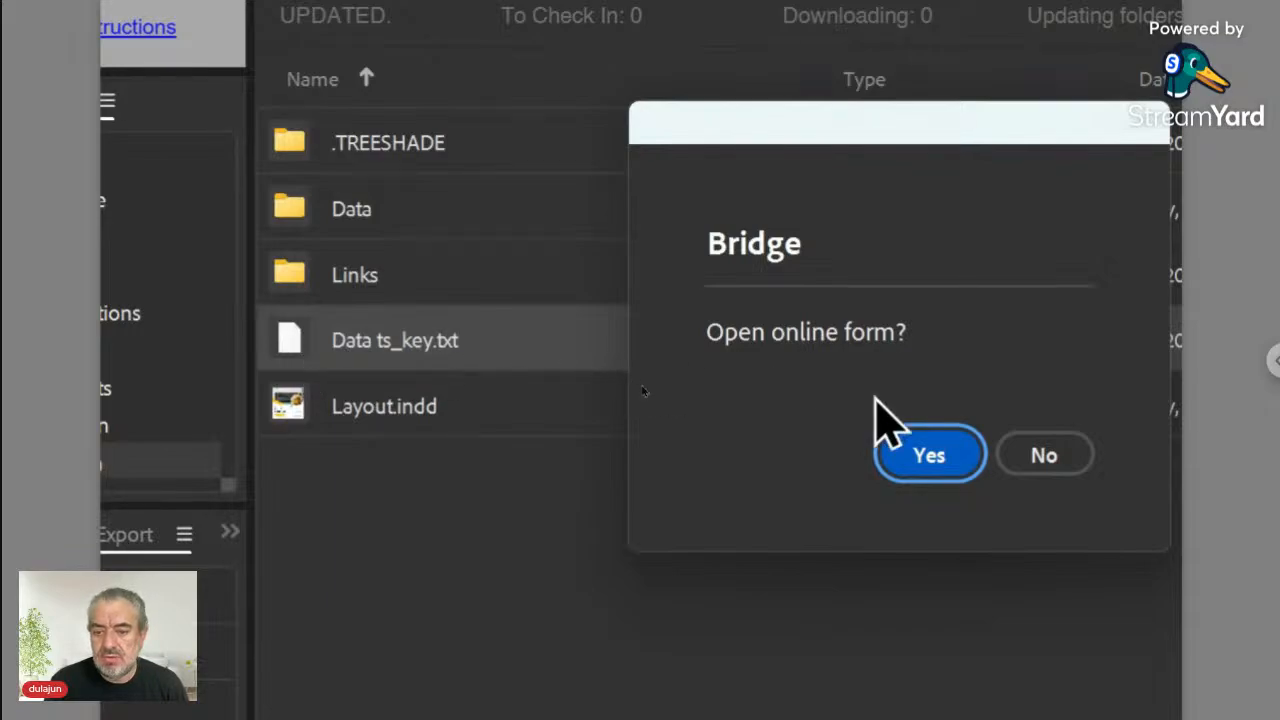
left_click(914, 455)
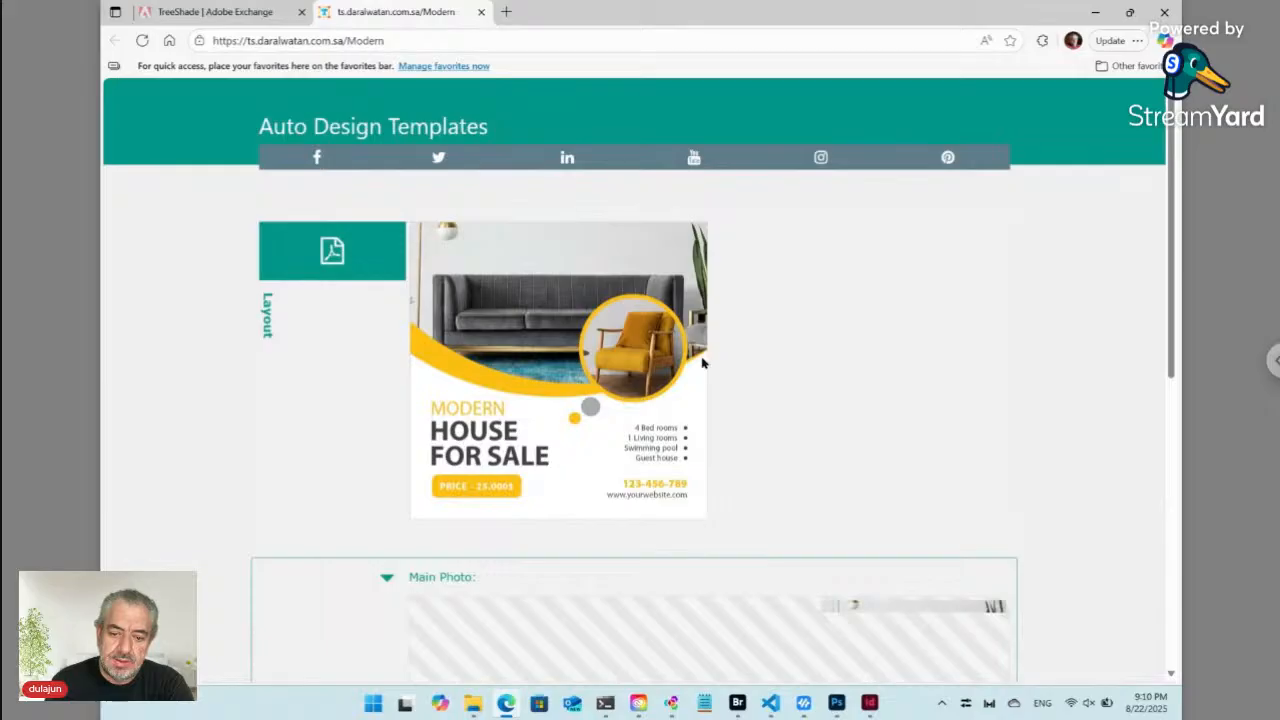
scroll(629, 348, "down", 3)
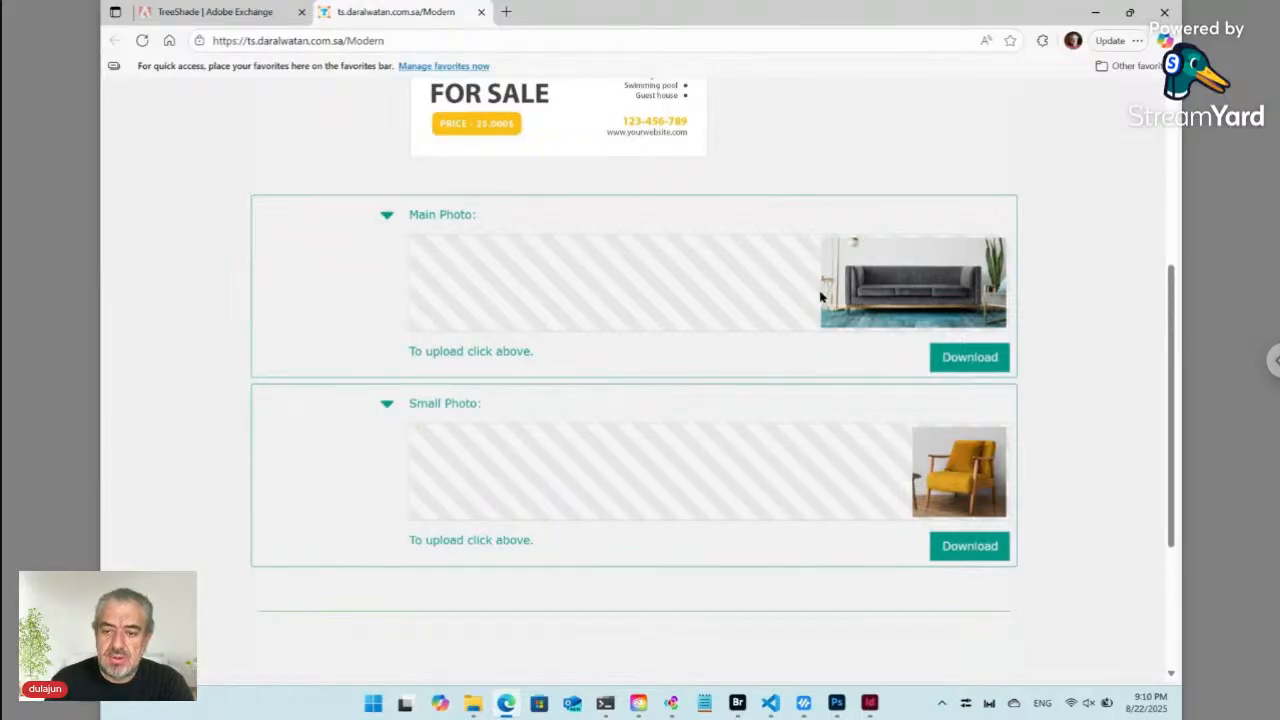
scroll(806, 453, "down", 2)
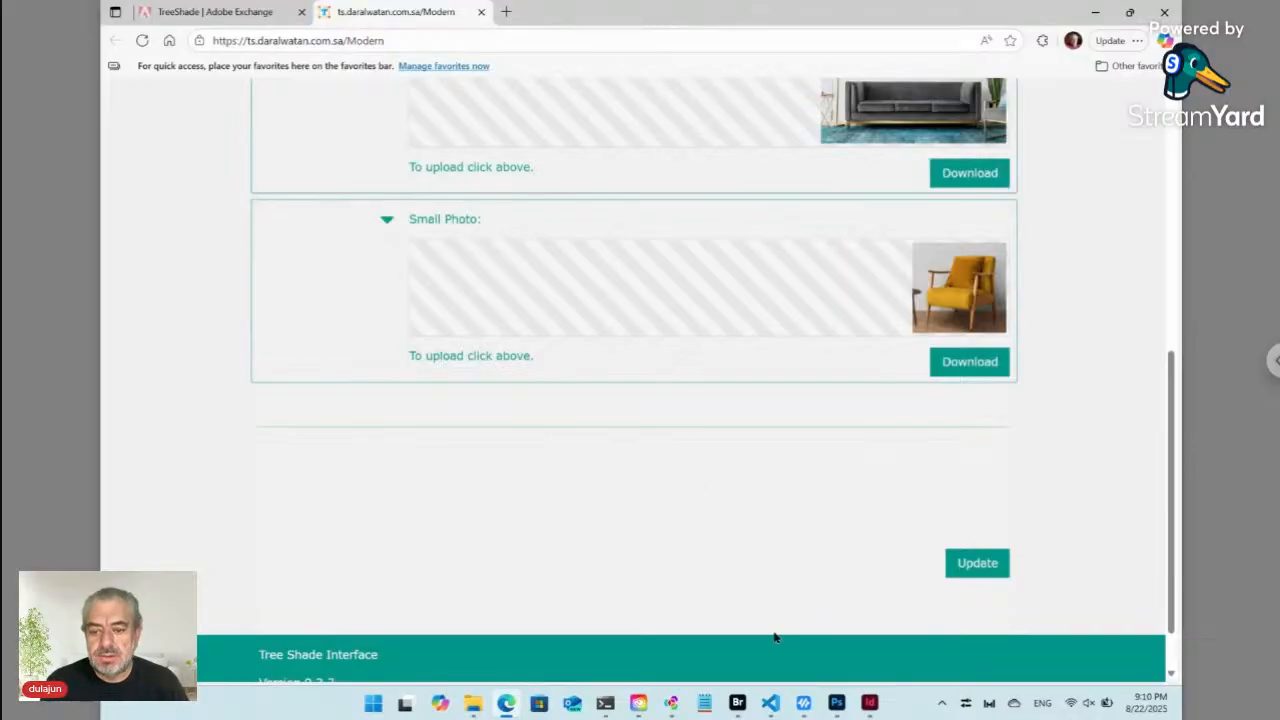
In InDesign, start a new live snippet from all the MODERN HOUSE FOR SALE heading text, not as individuals
left_click(870, 703)
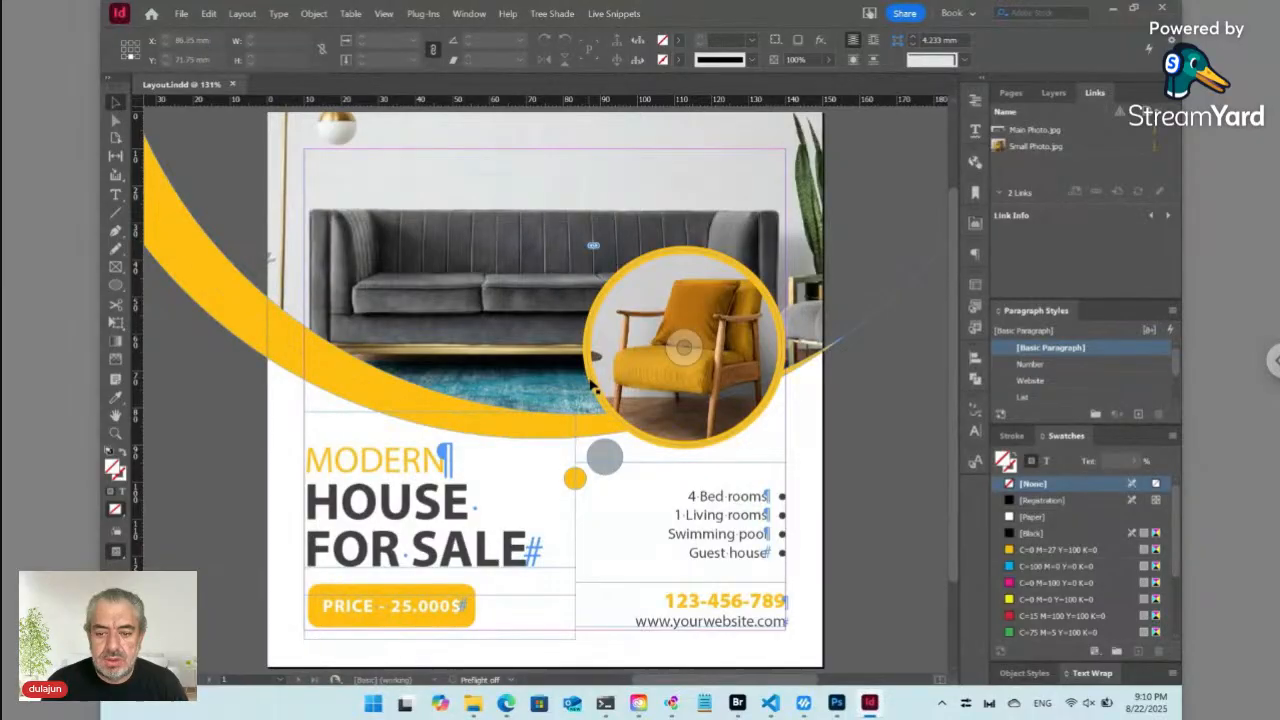
double_click(370, 470)
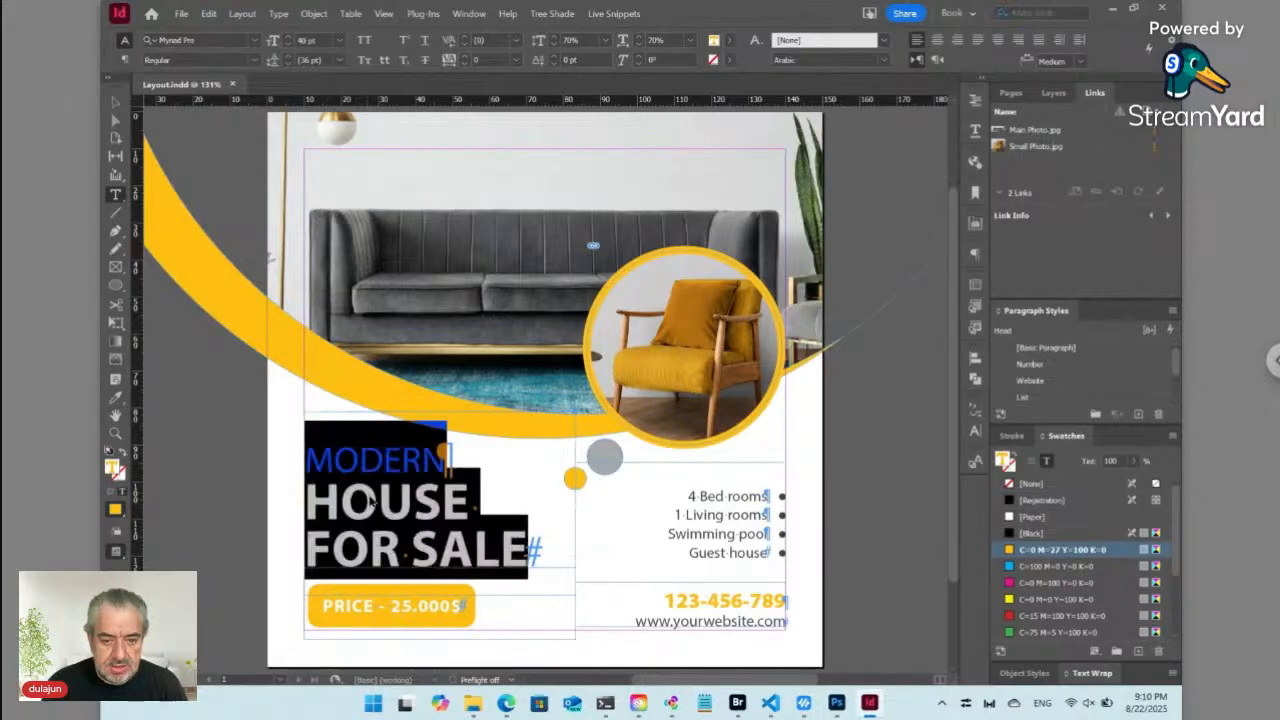
key("ctrl+a")
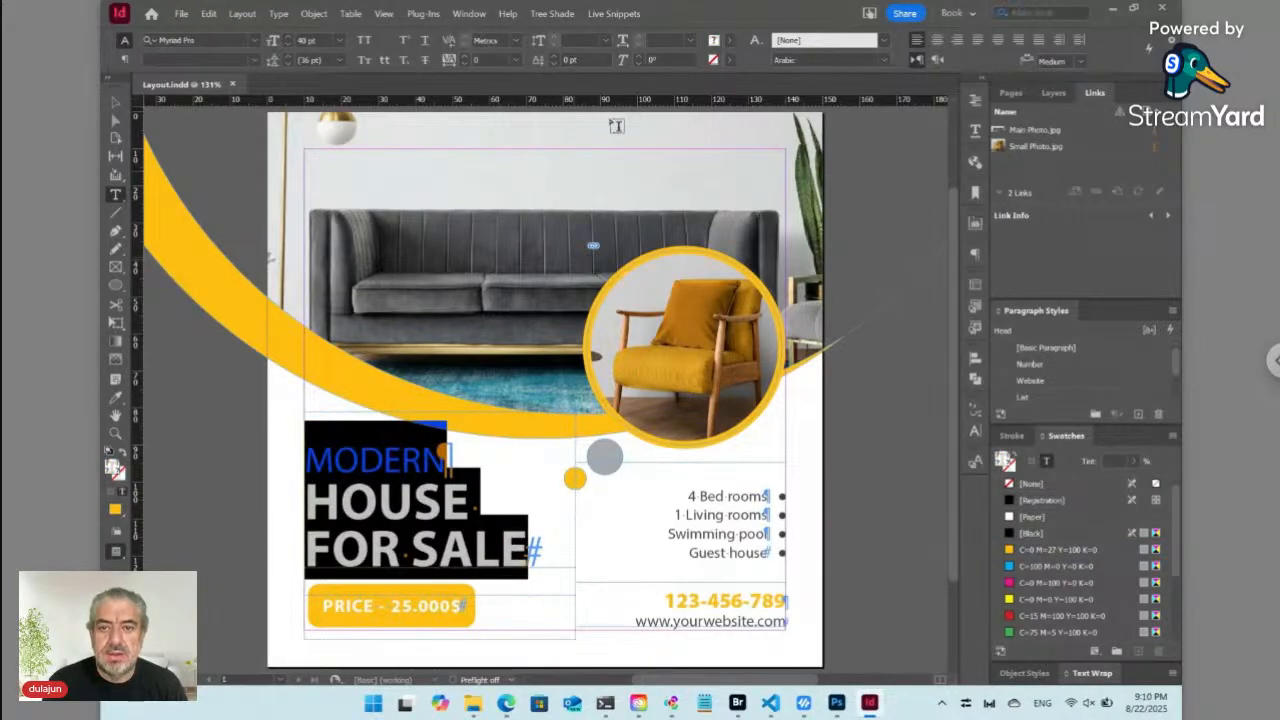
left_click(628, 18)
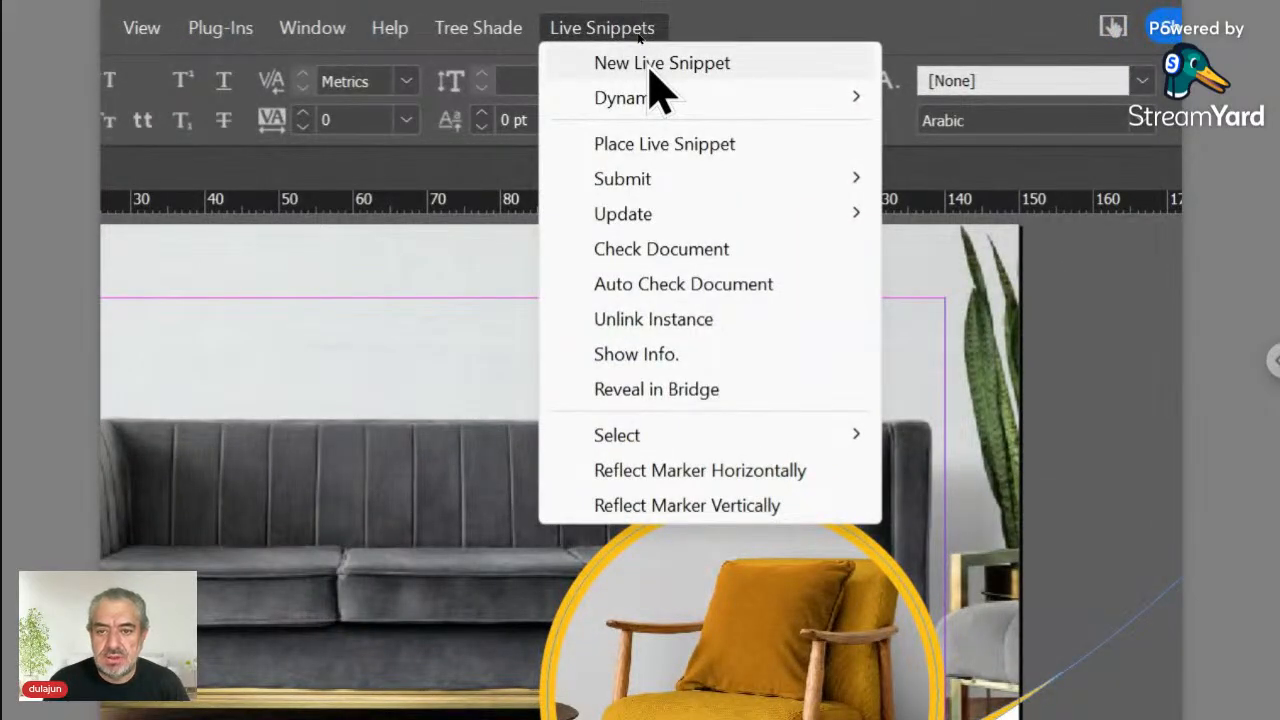
left_click(650, 70)
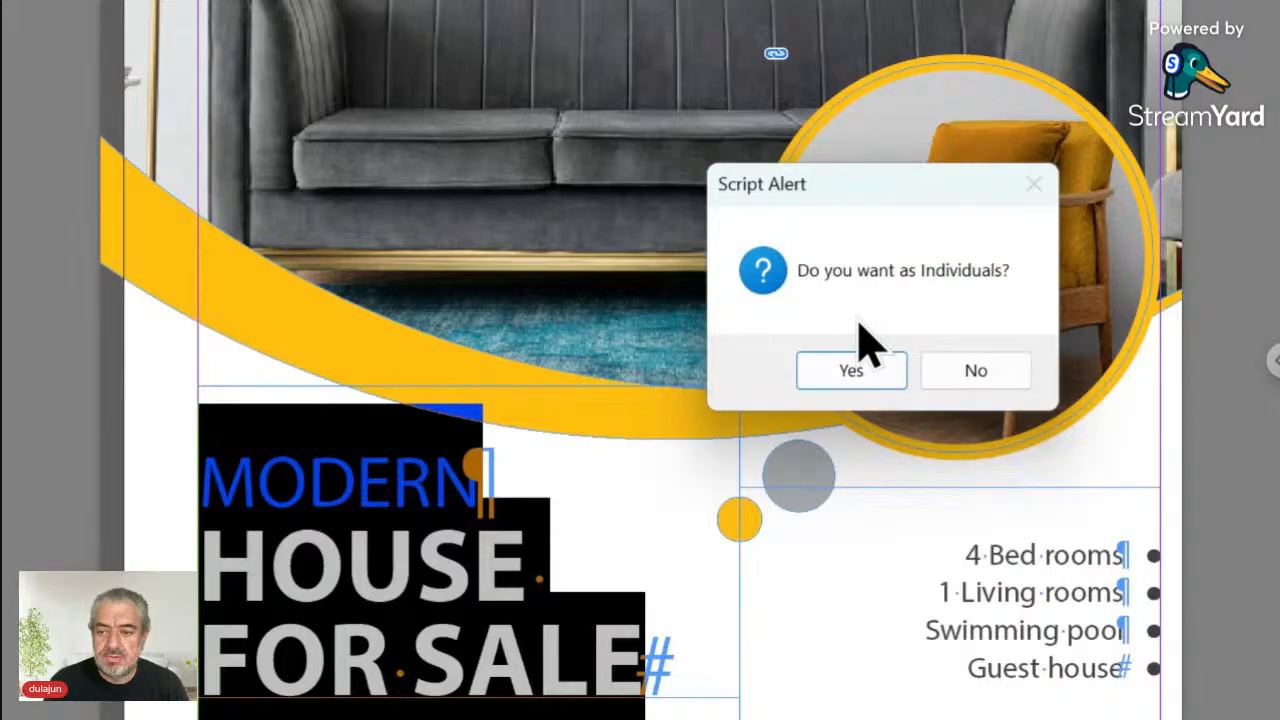
left_click(1000, 376)
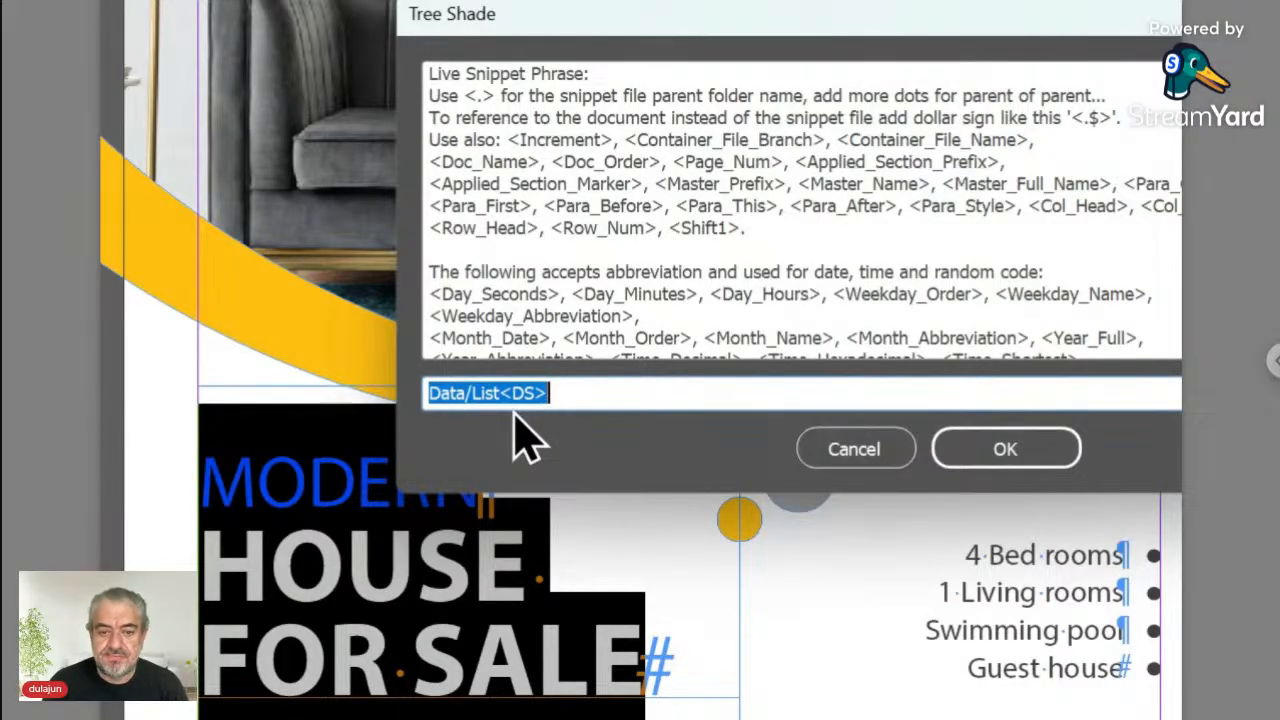
Set the live snippet phrase to Data/Head and create the snippet
key("Right")
key("BackSpace")
key("BackSpace")
key("BackSpace")
key("BackSpace")
key("BackSpace")
key("BackSpace")
key("BackSpace")
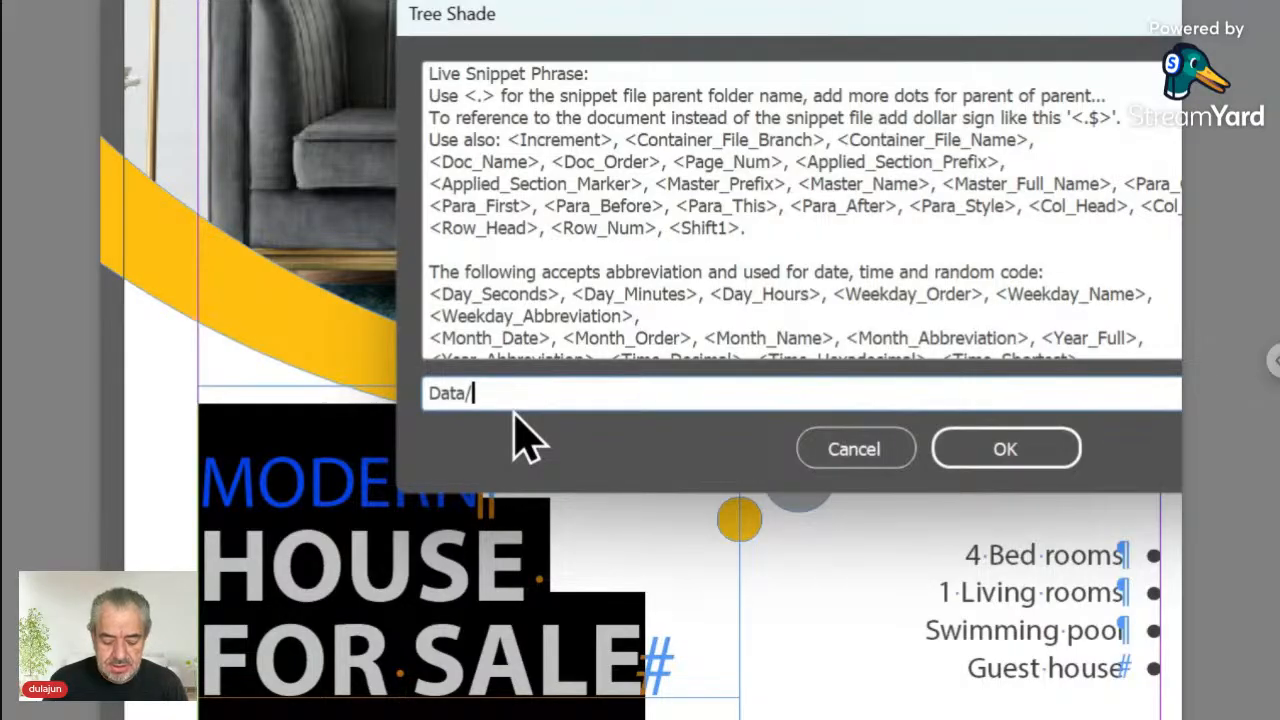
type("Head")
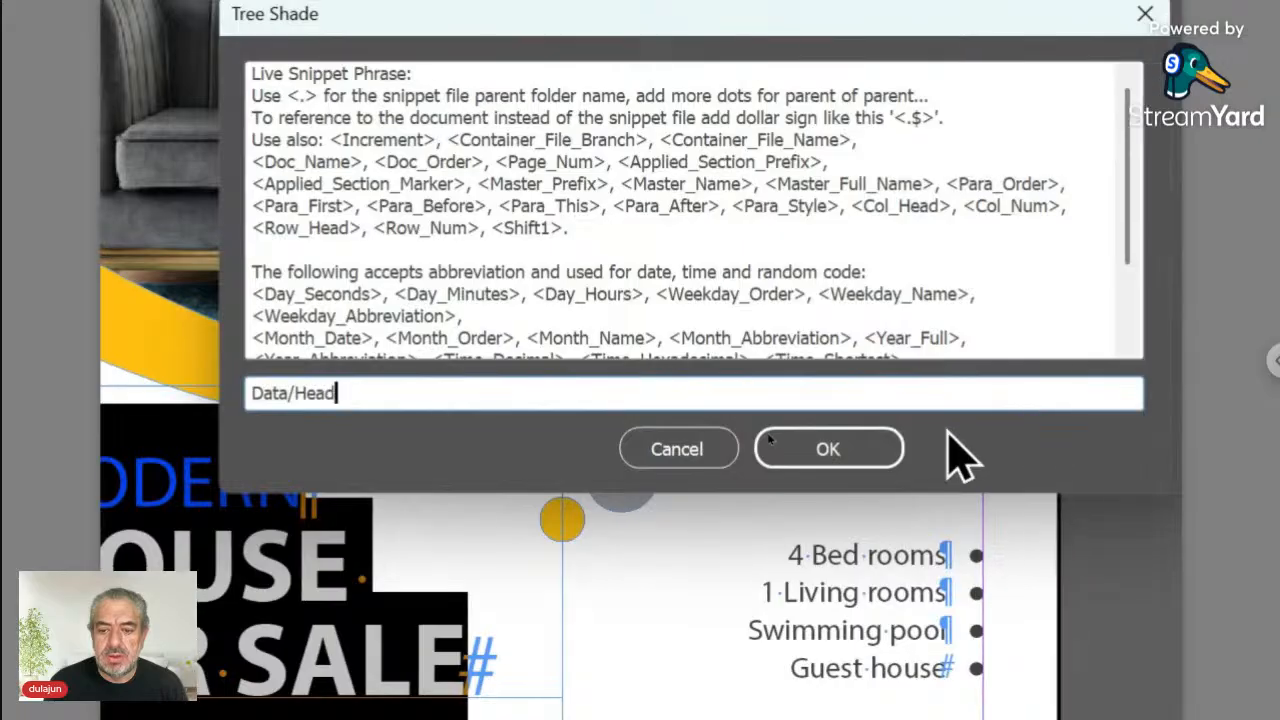
left_click(827, 449)
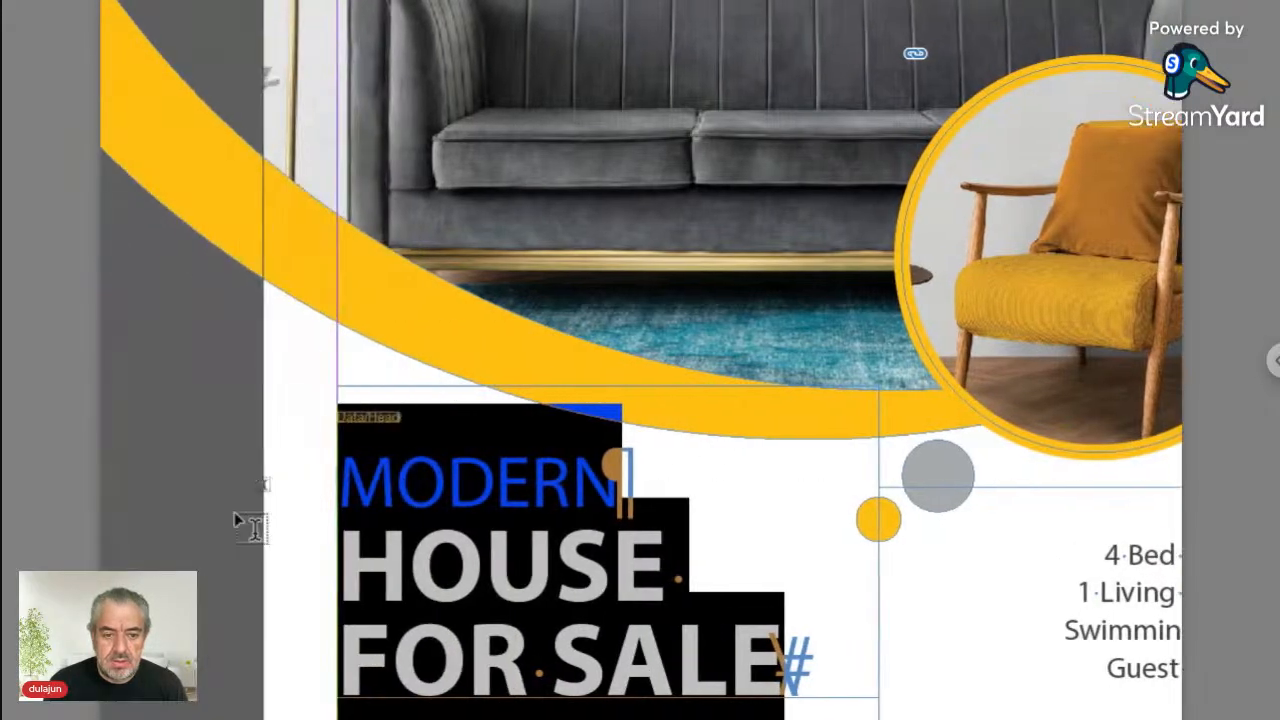
Deselect the heading text and examine its Data/Head snippet marker
left_click(422, 487)
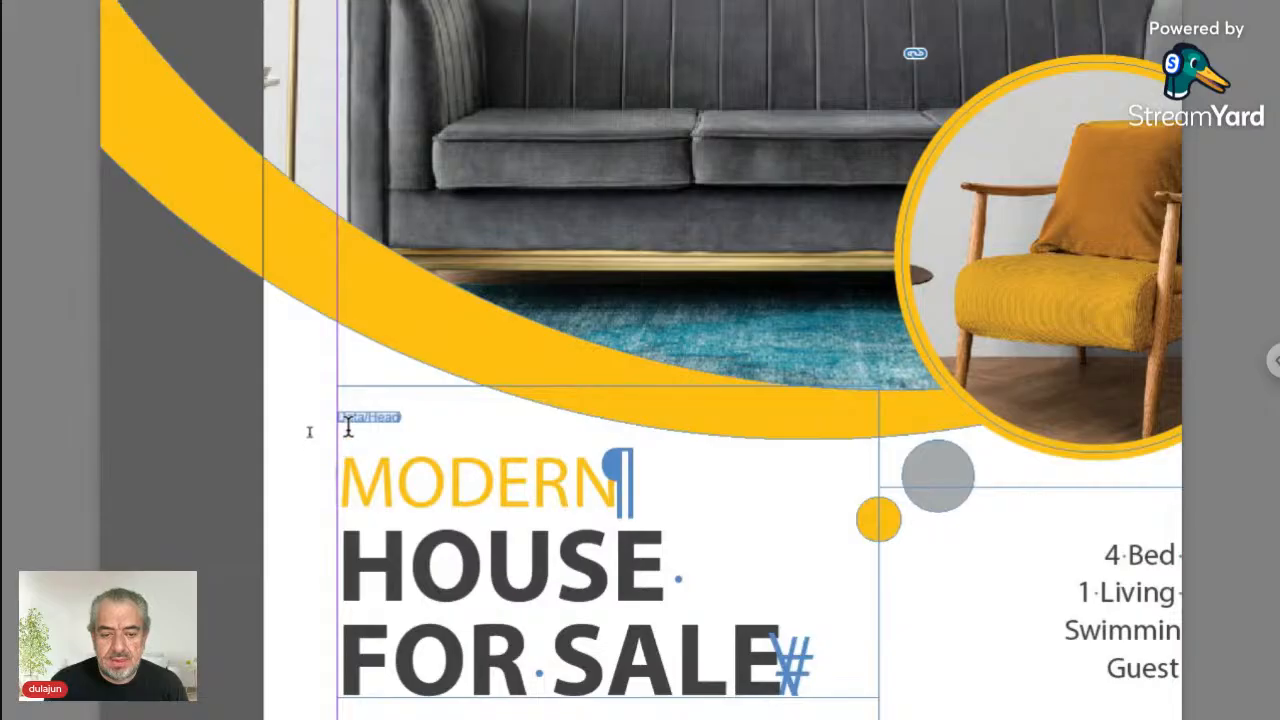
key("w")
key("w")
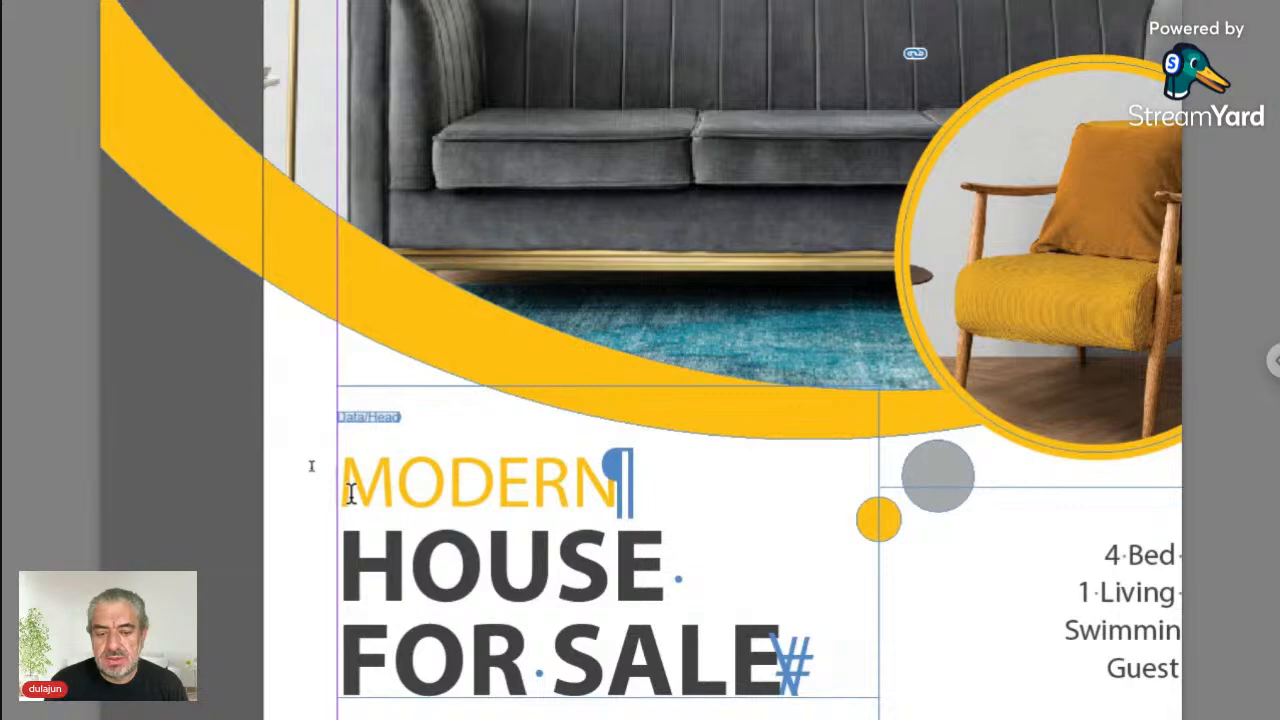
Reveal the heading's Data/Head live snippet in Bridge from its marker, and review the text content of Head.txt
scroll(600, 580, "down", 2)
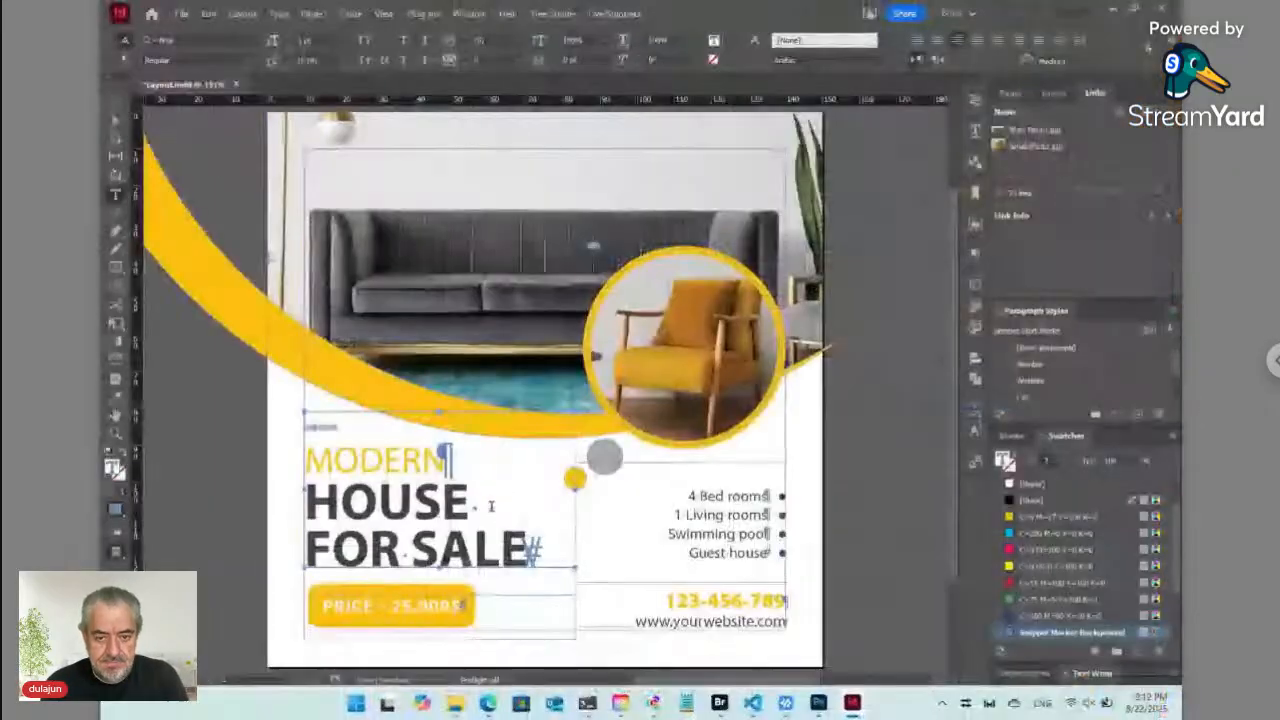
left_click(117, 102)
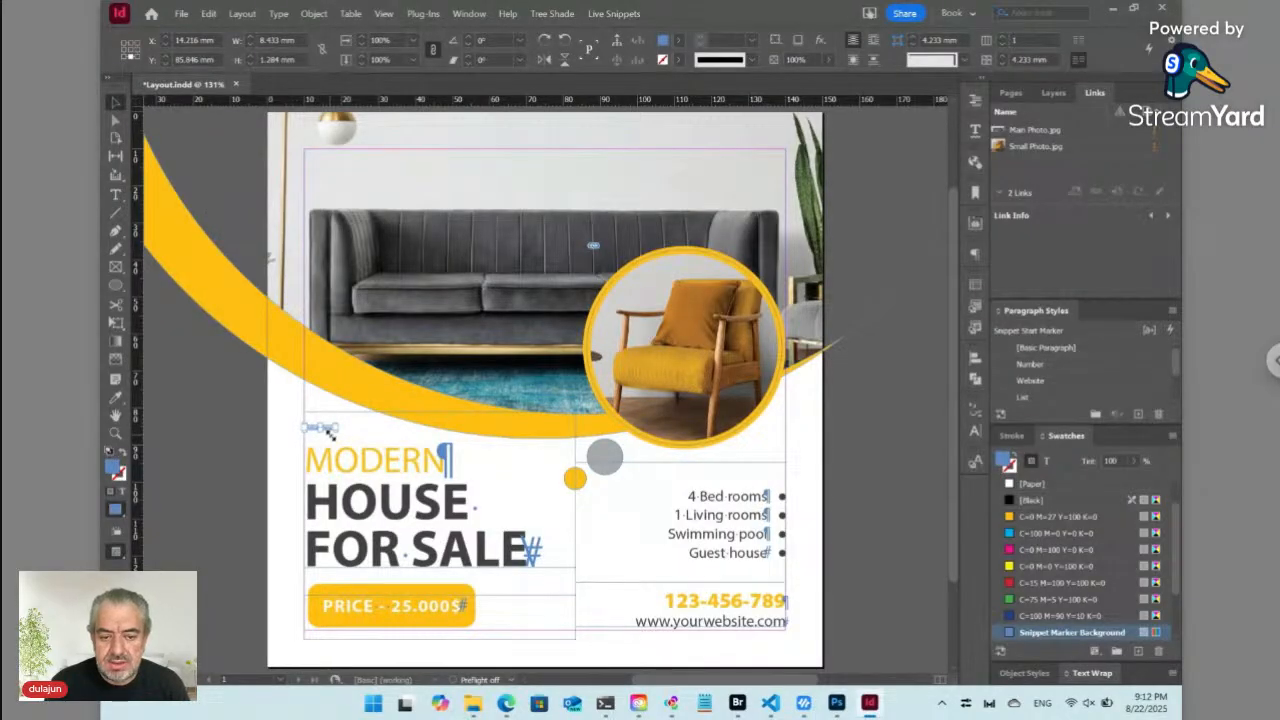
key("t")
left_click(367, 458)
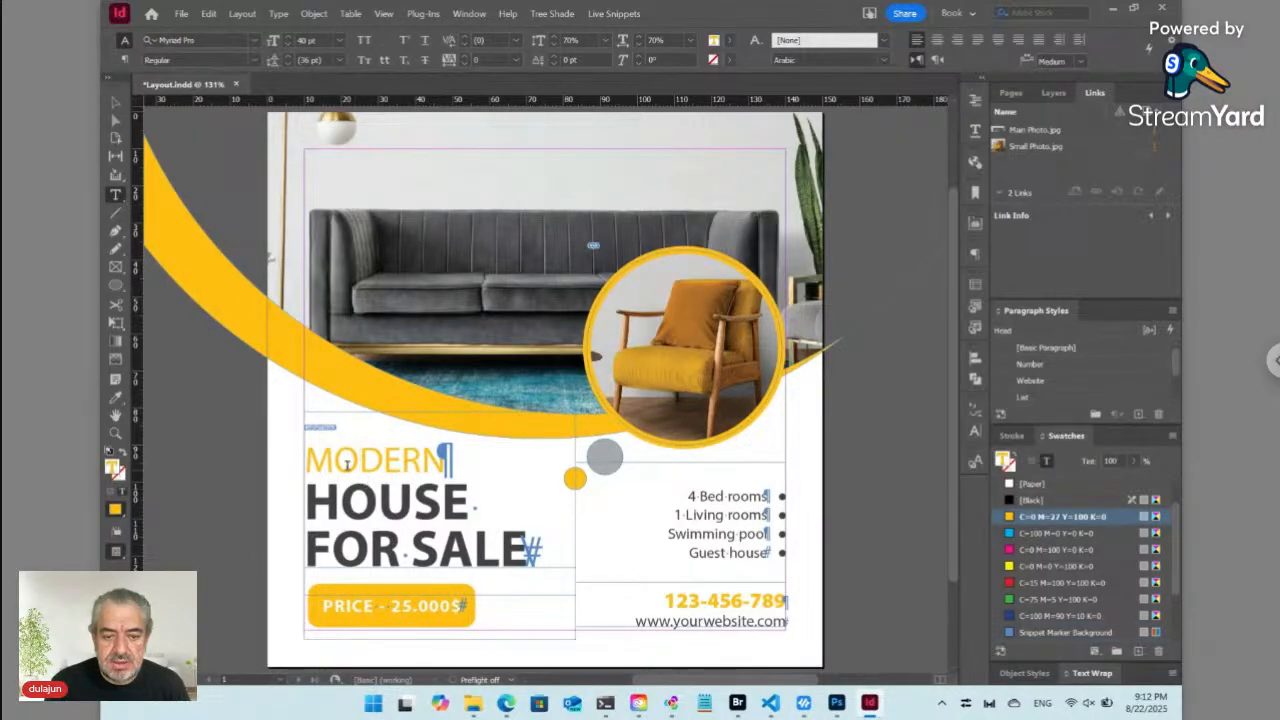
left_click(318, 428)
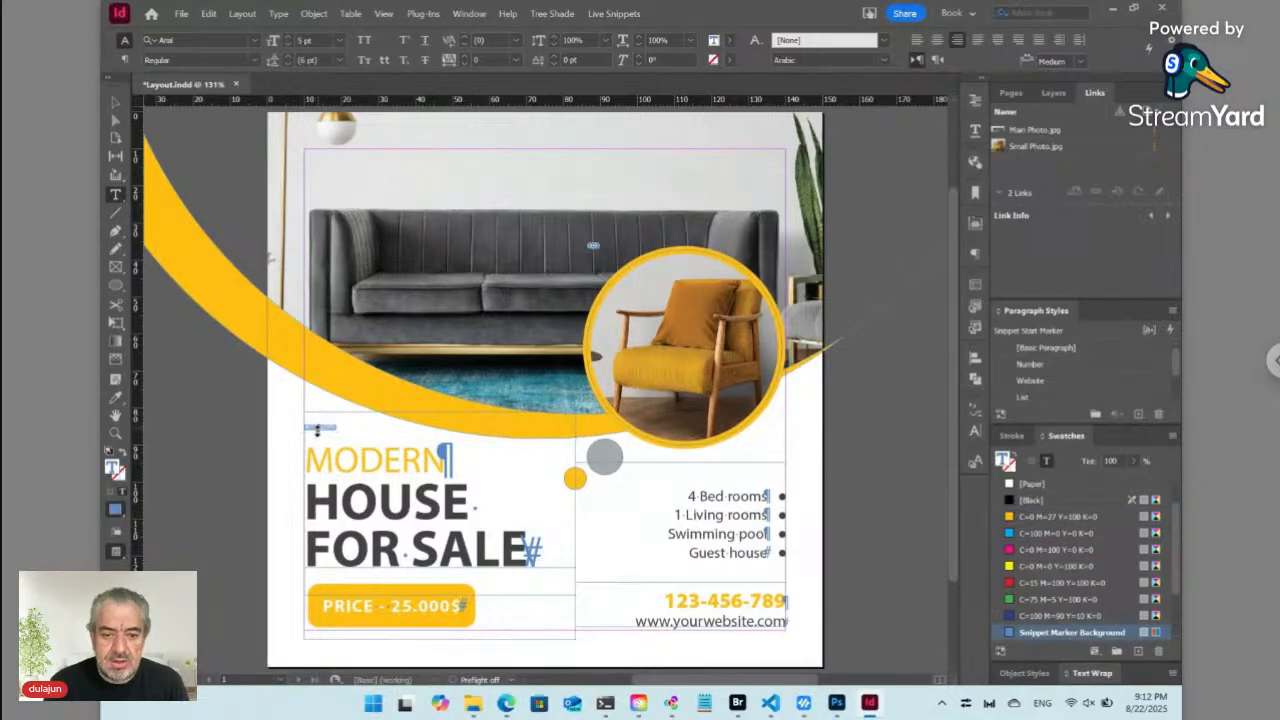
left_click(618, 16)
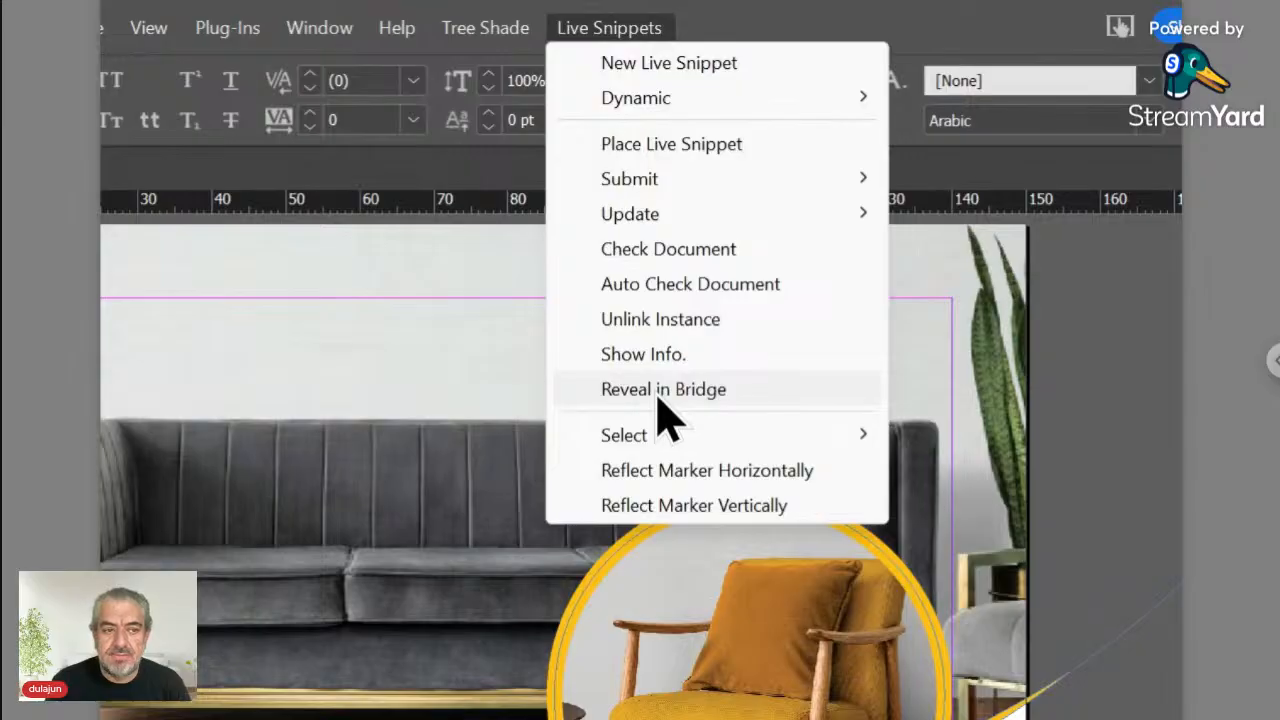
left_click(658, 396)
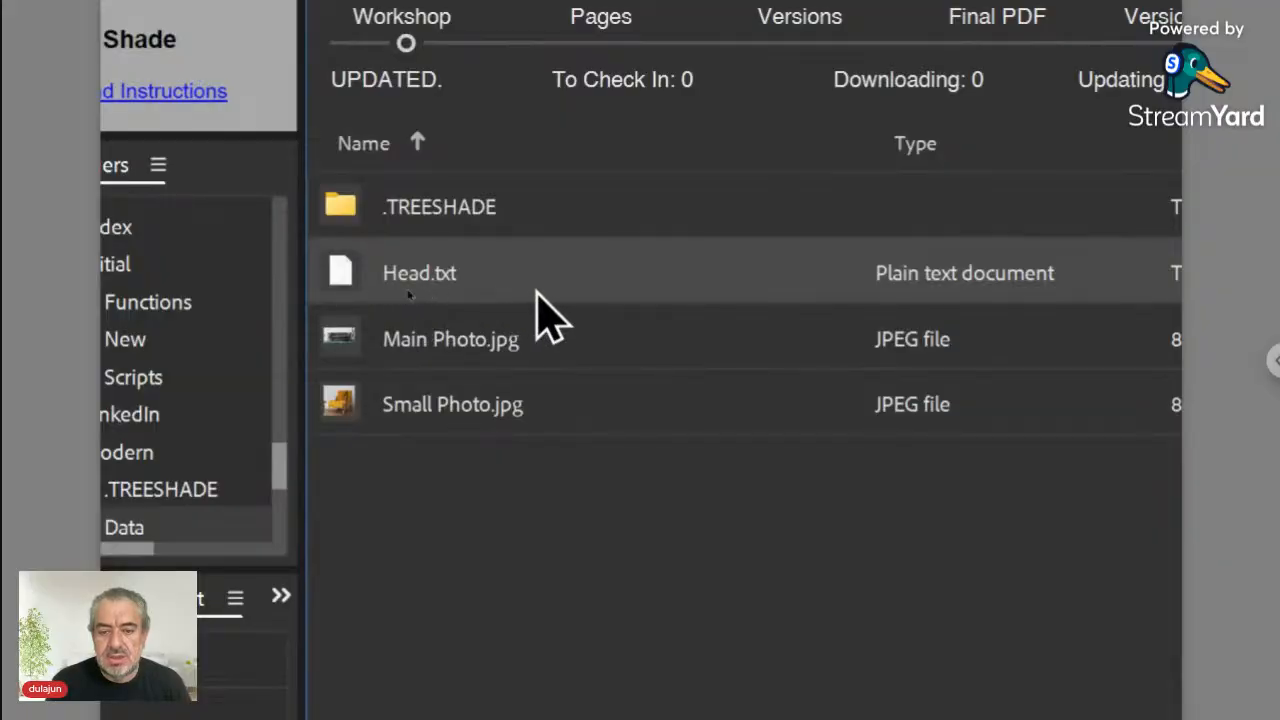
double_click(349, 281)
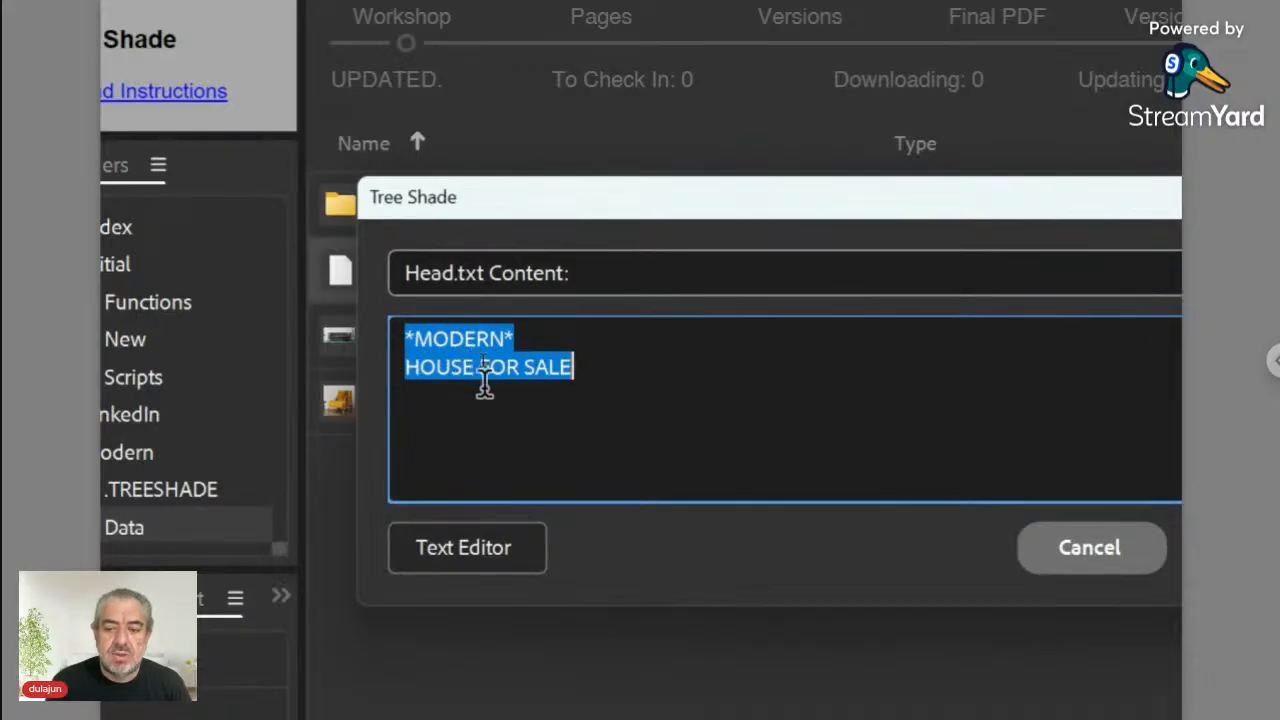
left_click(1040, 560)
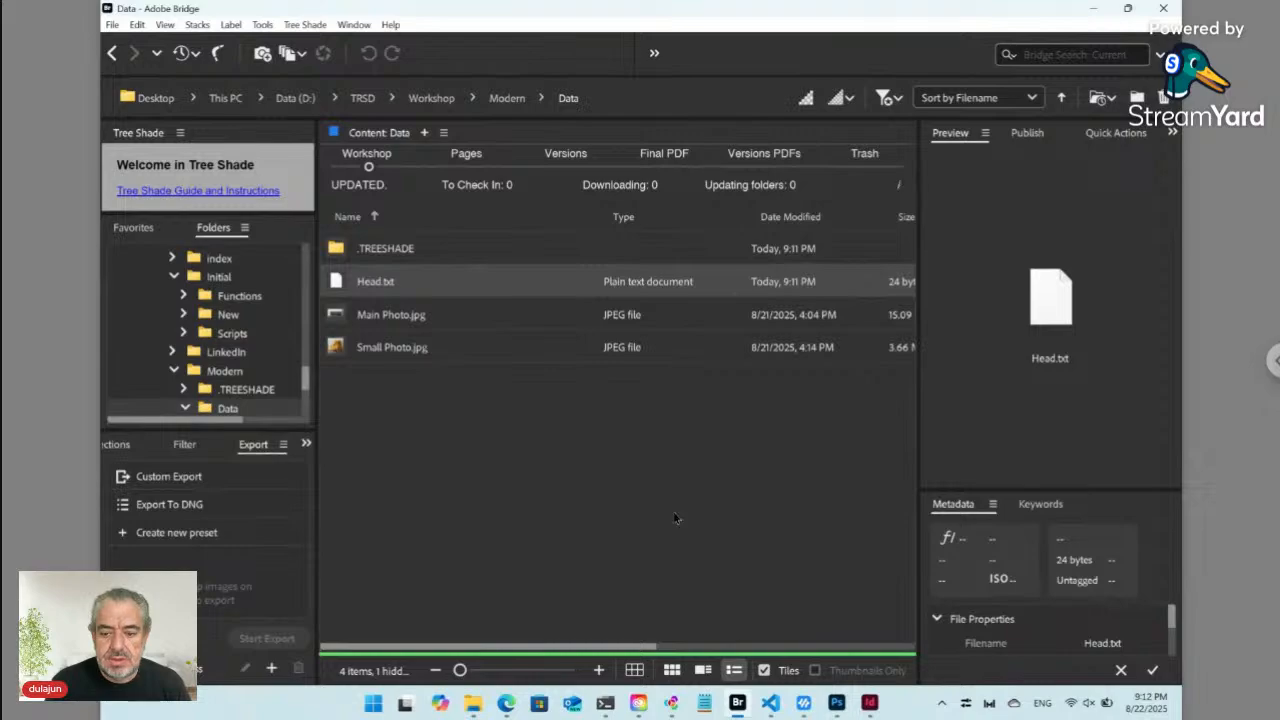
Back in InDesign, create a live snippet from all the PRICE text in the yellow box with the phrase Data/Price
left_click(869, 703)
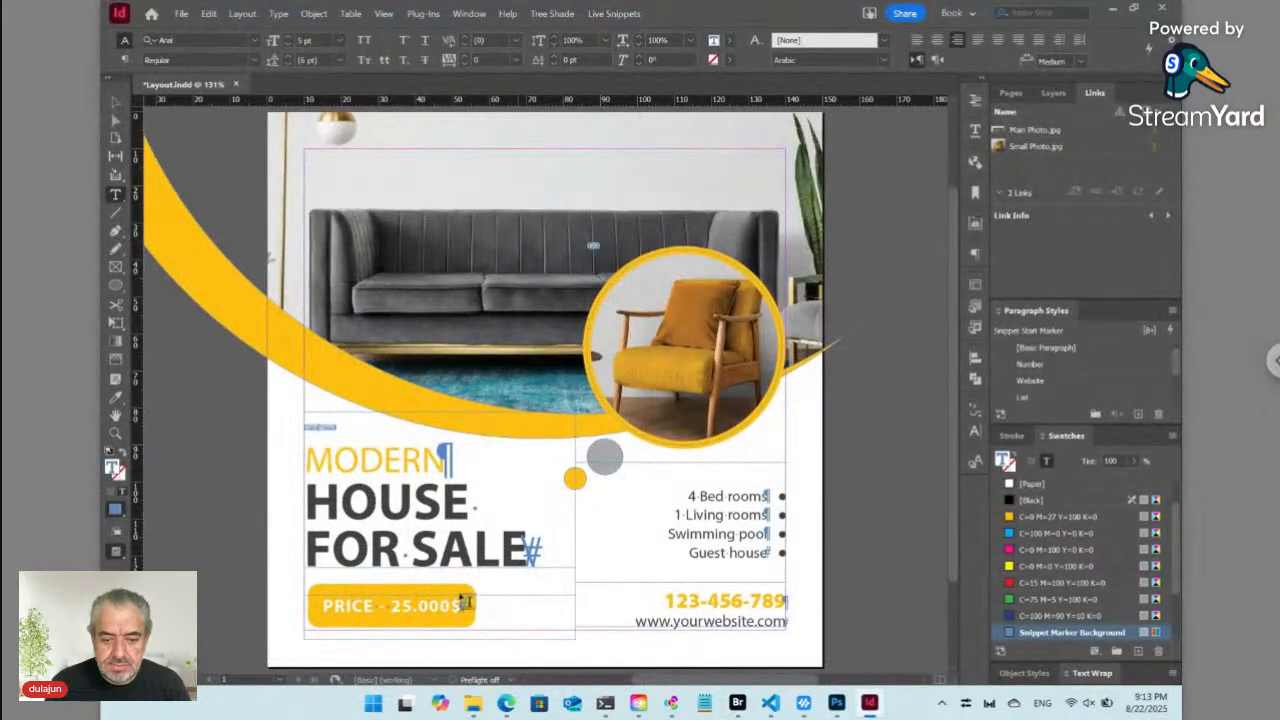
left_click(392, 606)
key("ctrl+a")
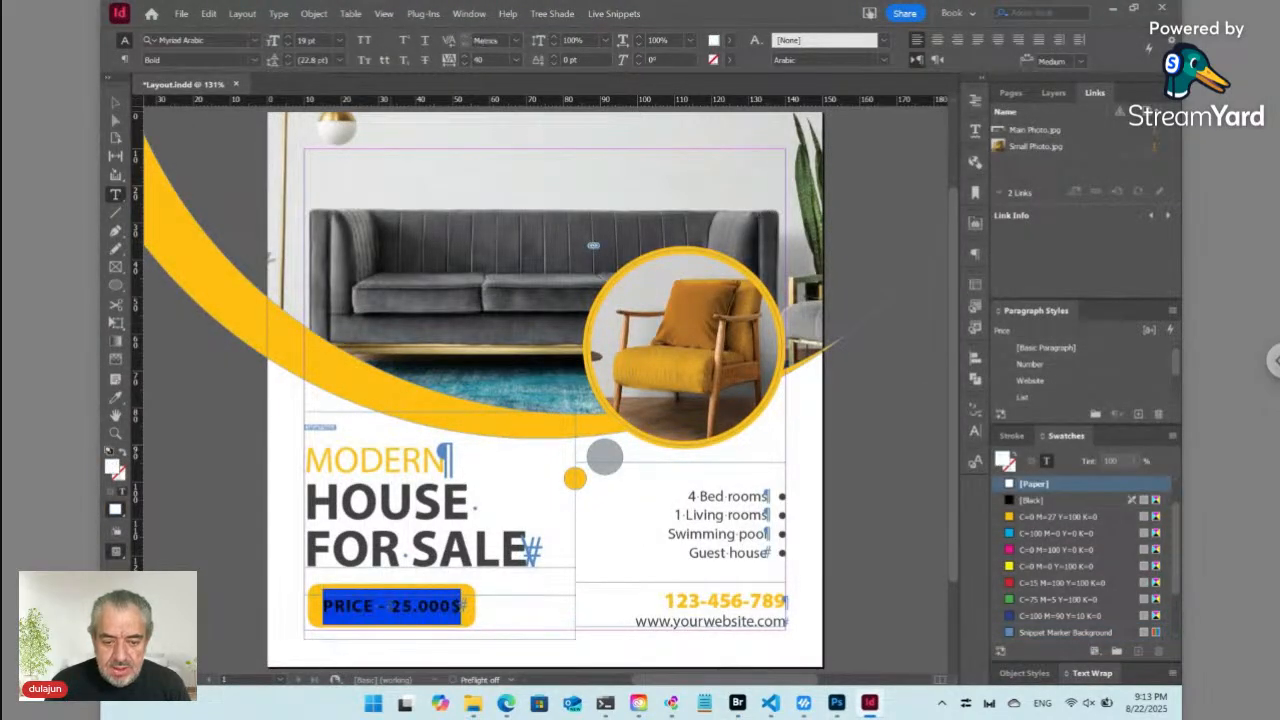
left_click(616, 14)
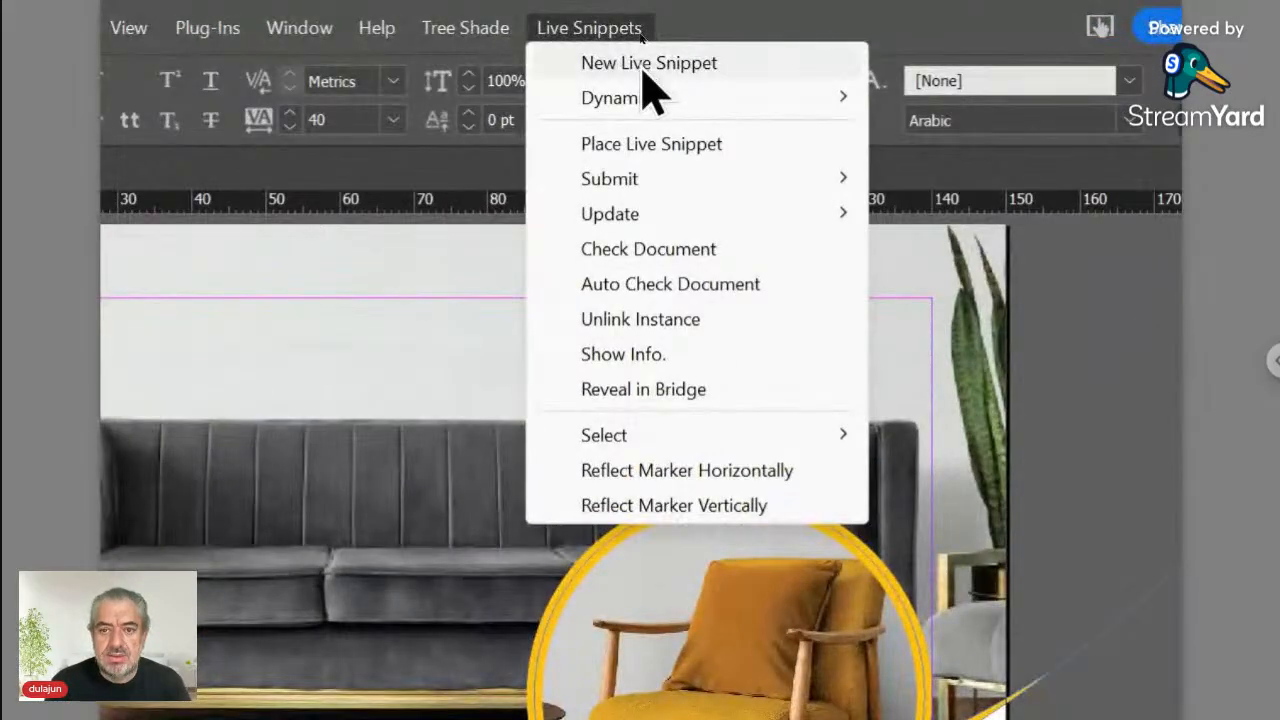
left_click(641, 66)
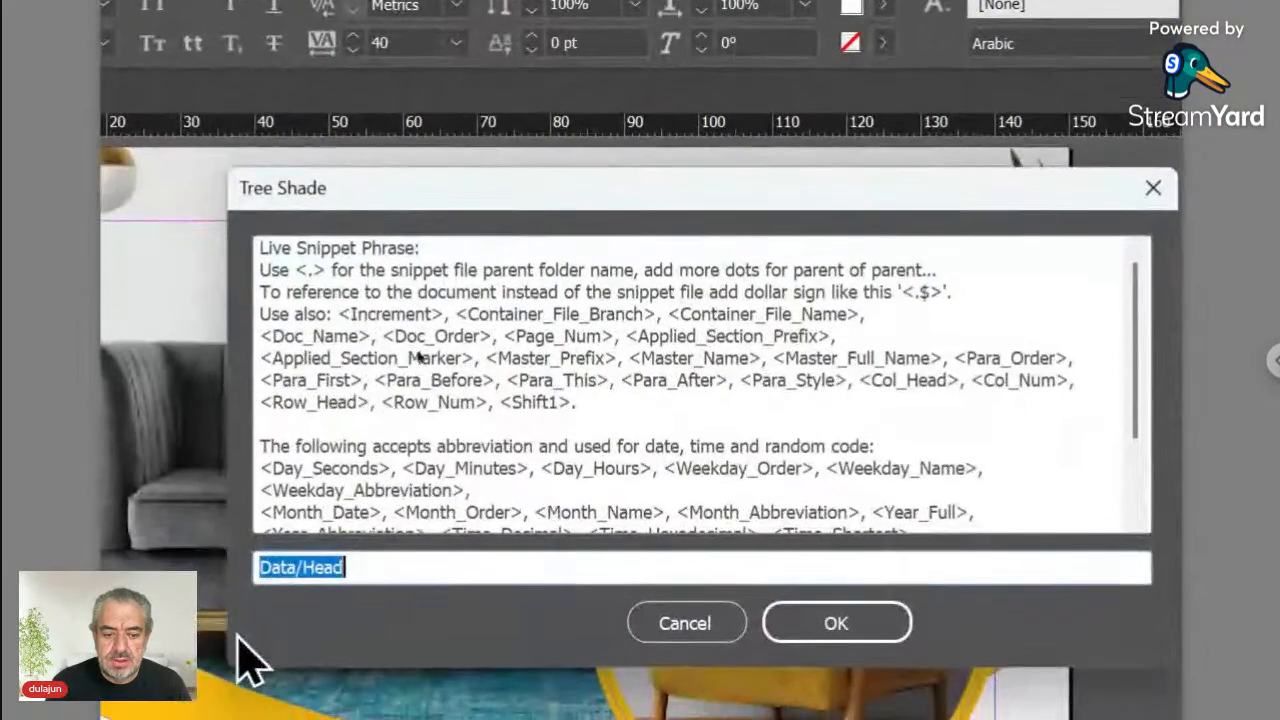
left_click_drag(302, 567, 399, 571)
type("Price")
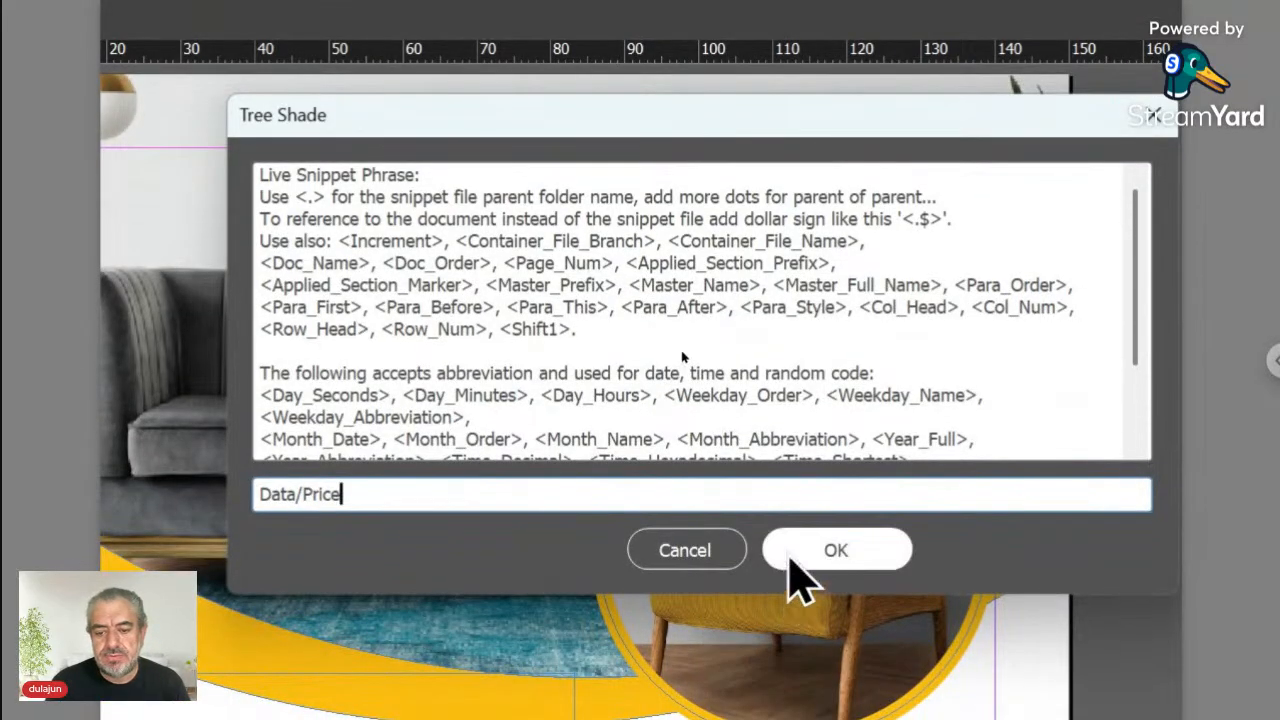
left_click(812, 622)
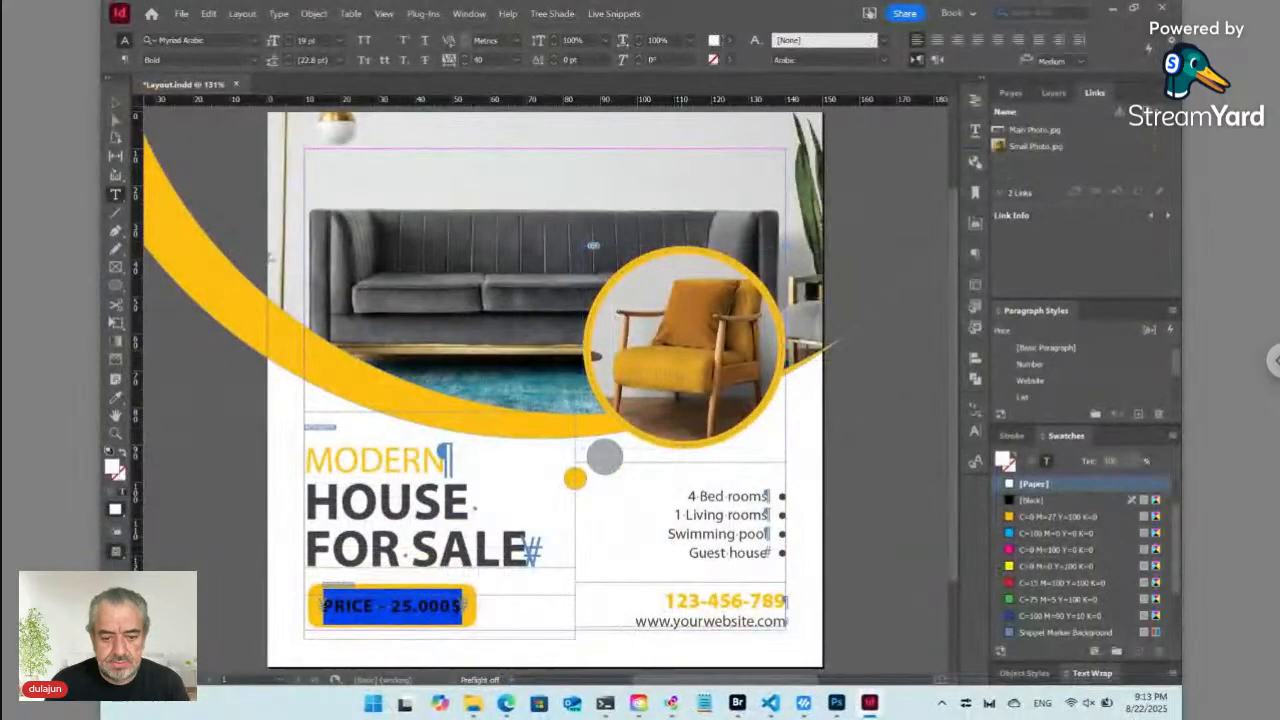
Create a live snippet from the phone number line above the website address with the phrase Data/Number
left_click(716, 601)
key("Home")
key("shift+End")
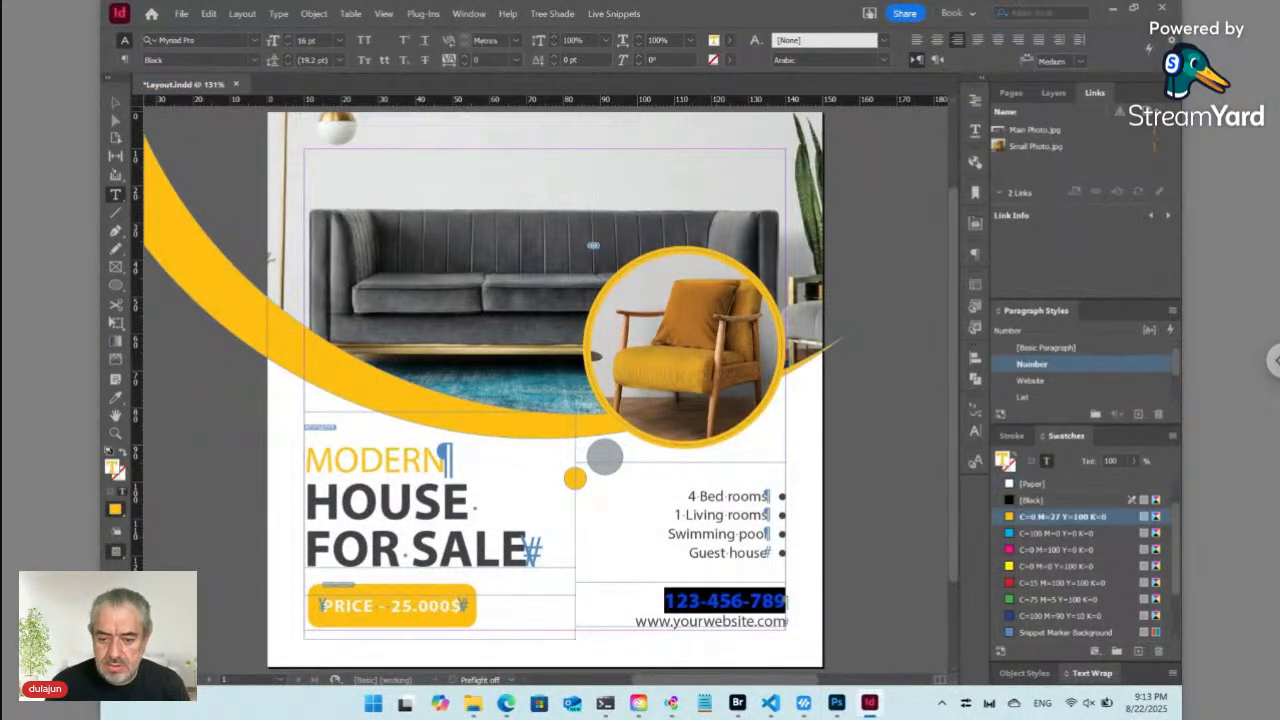
left_click(614, 14)
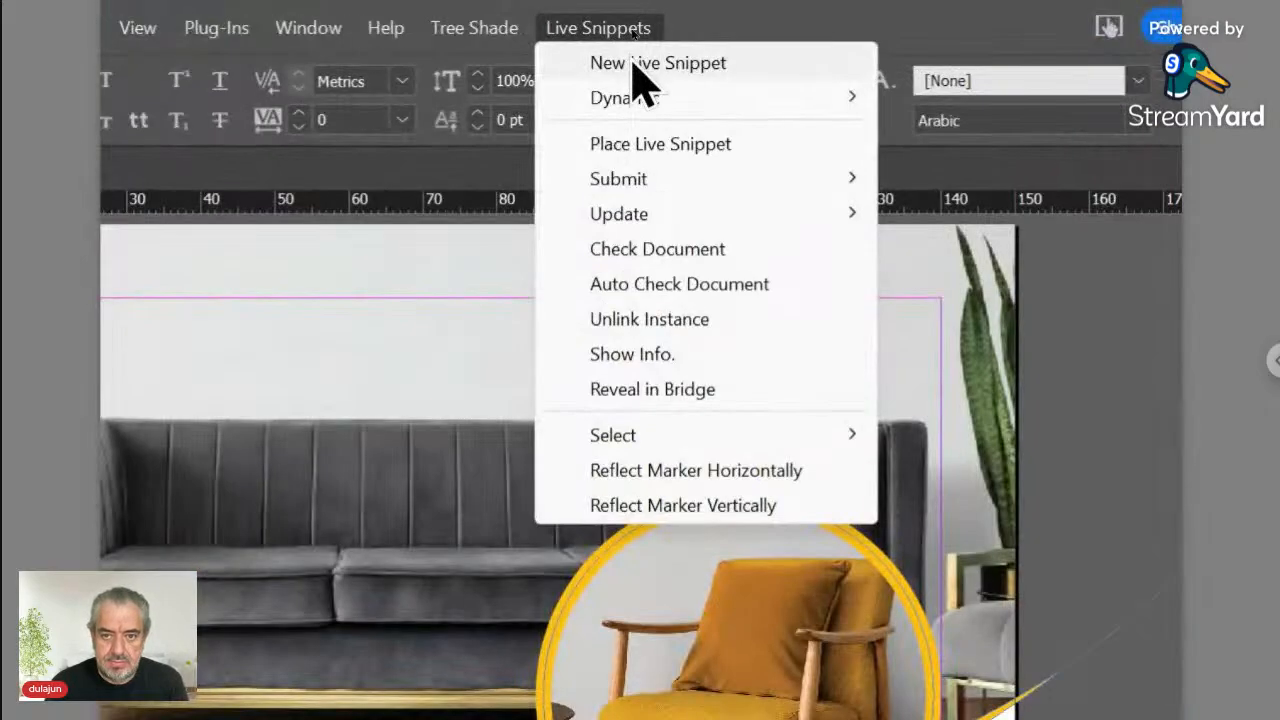
left_click(632, 31)
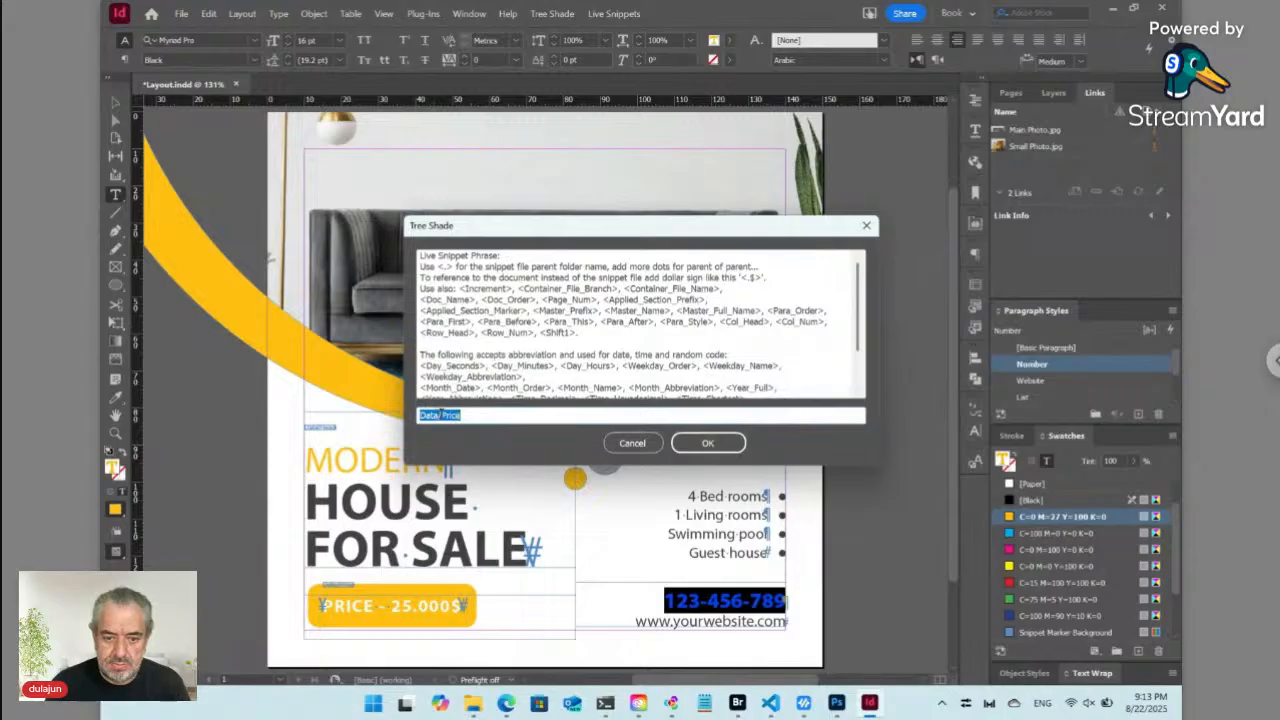
left_click_drag(439, 415, 463, 415)
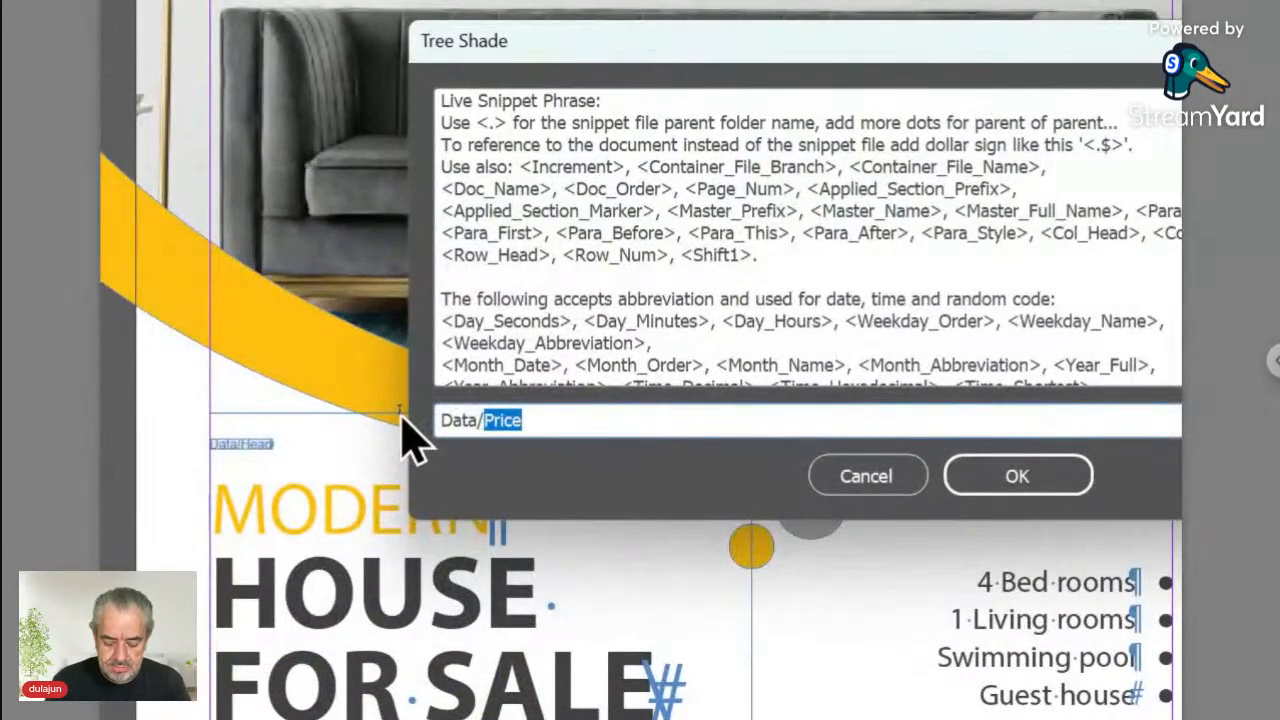
type("N")
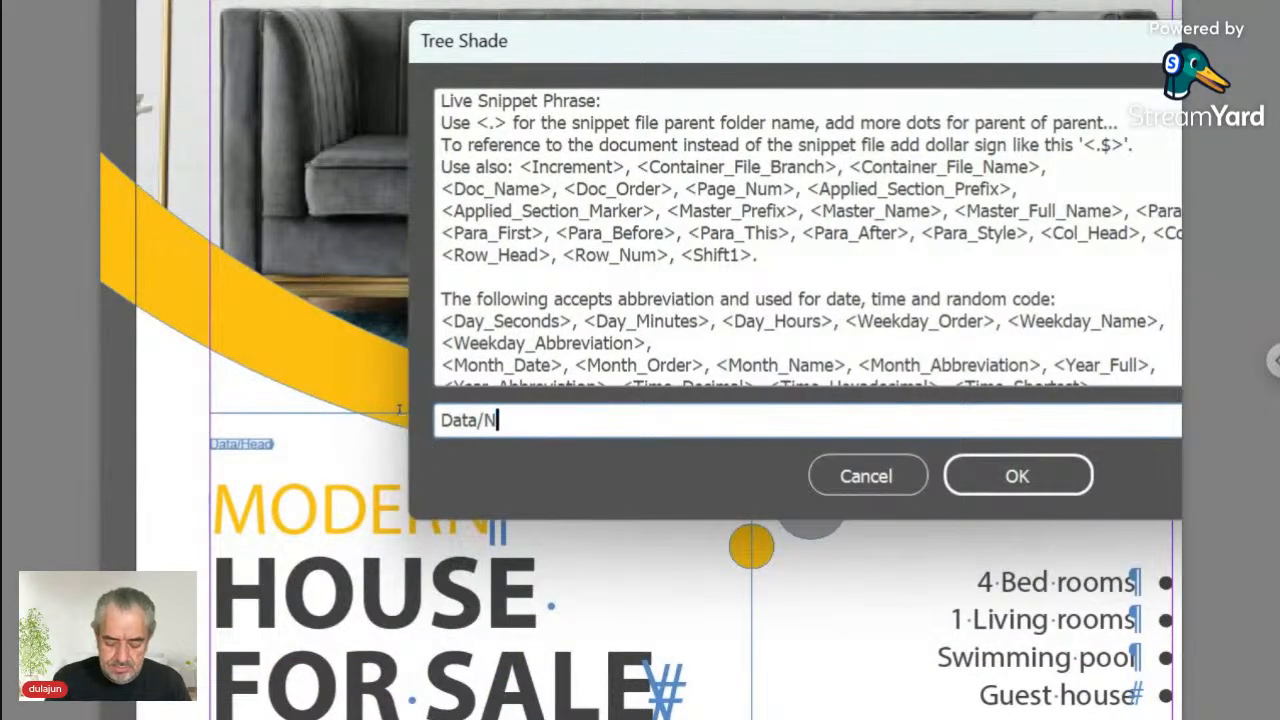
type("umber")
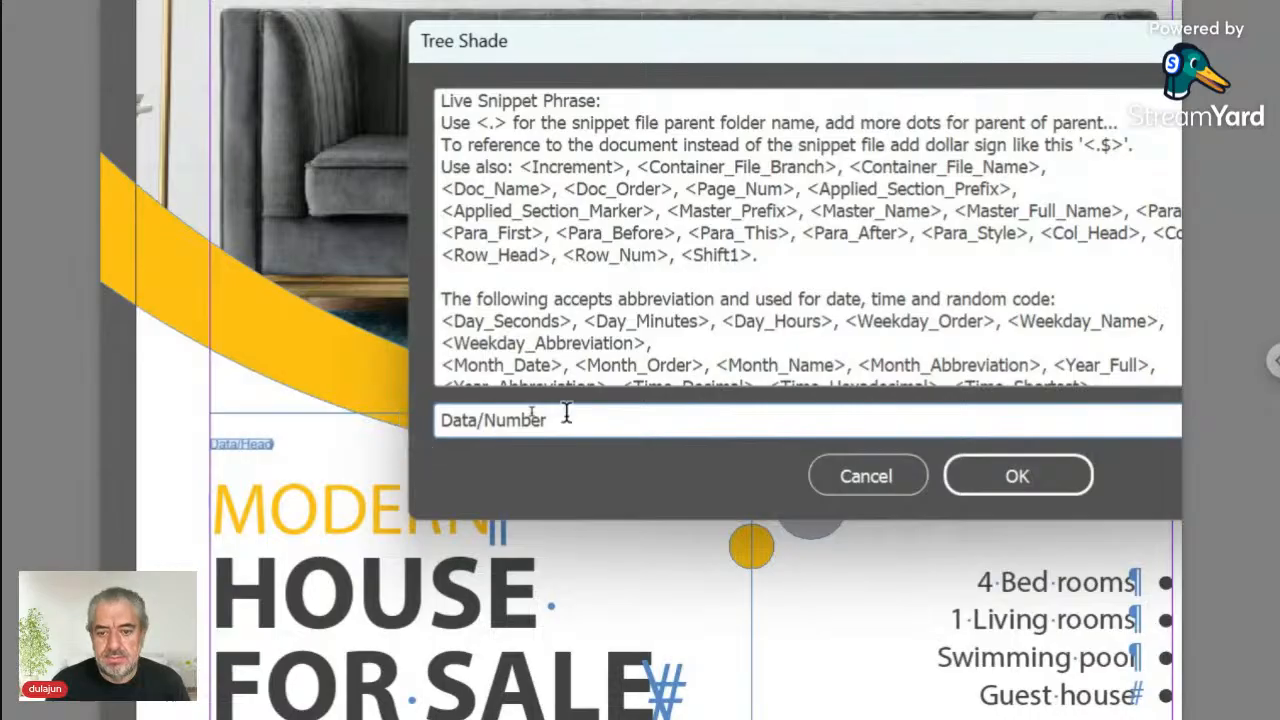
left_click(982, 480)
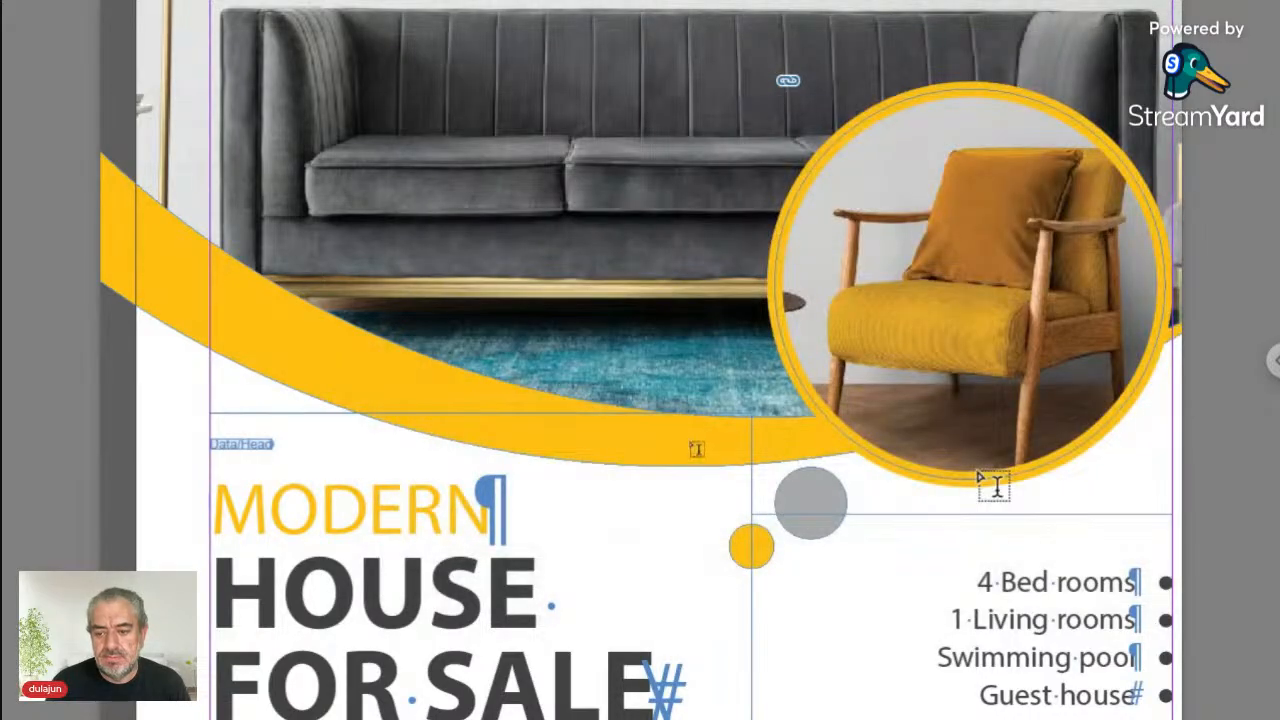
Create a live snippet from the website address line below the phone number with the phrase Data/Website
scroll(992, 606, "down", 5)
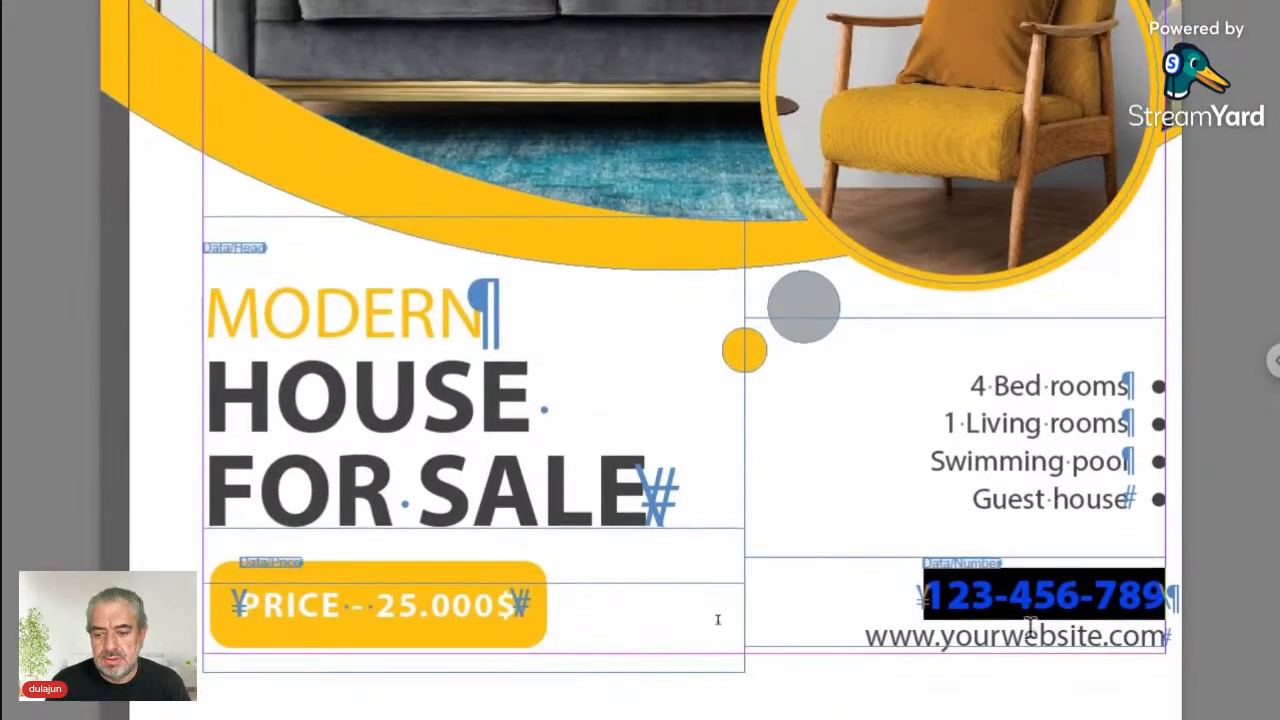
left_click(1032, 628)
key("Home")
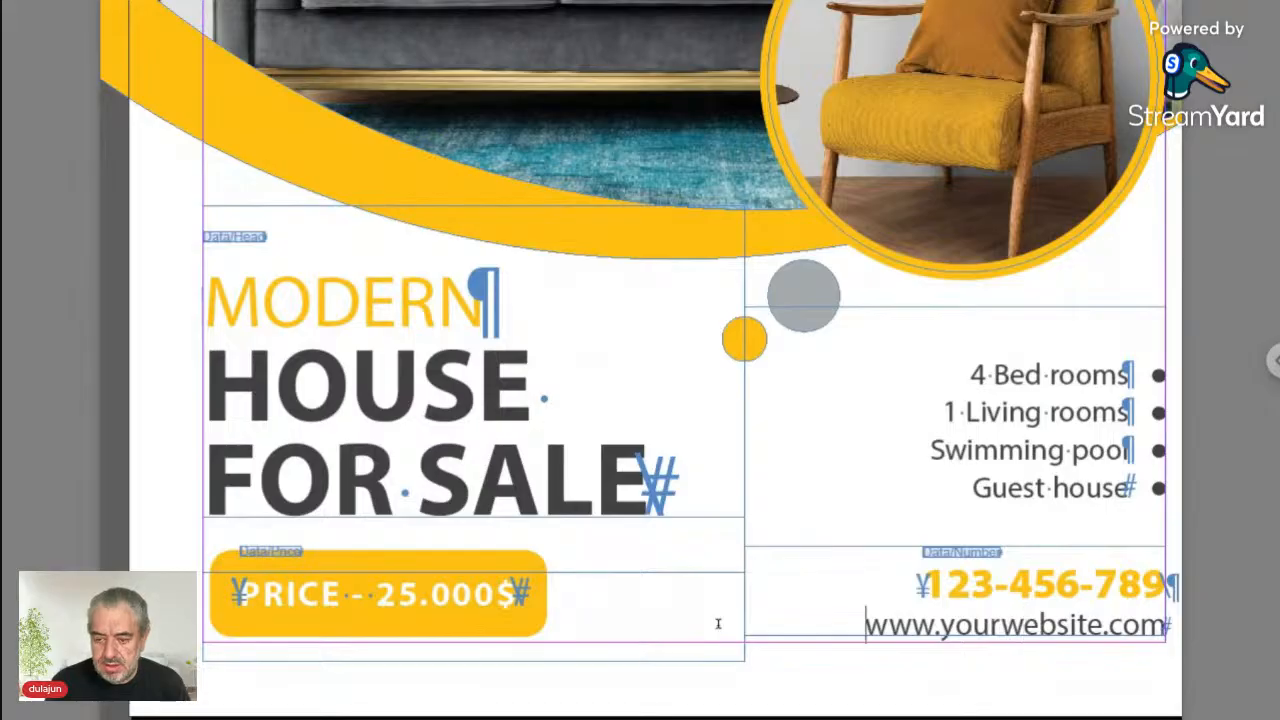
key("shift+End")
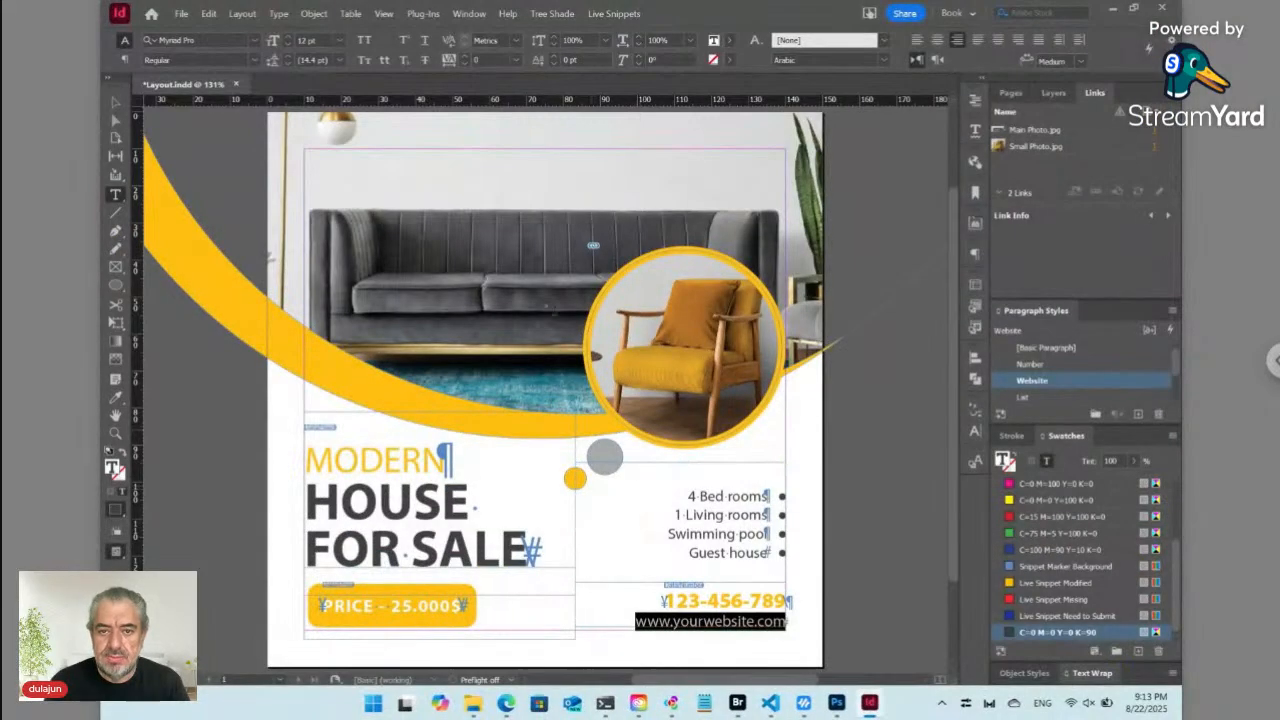
left_click(616, 14)
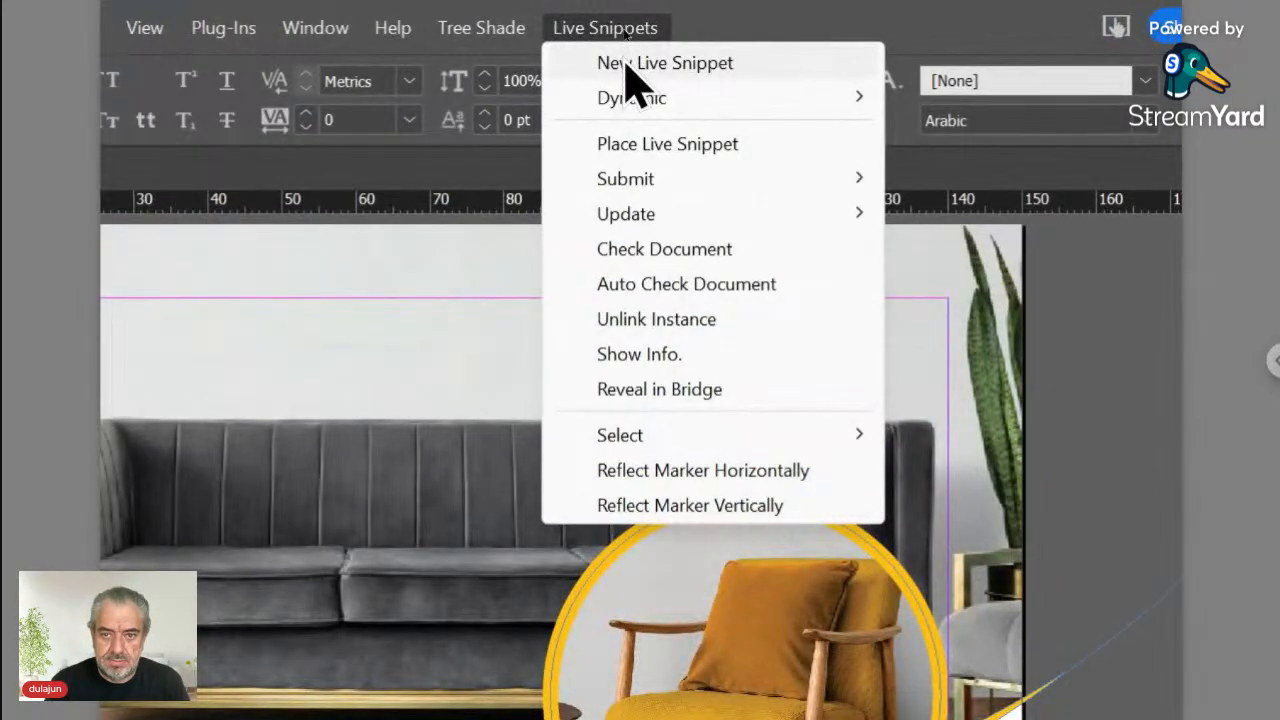
left_click(664, 63)
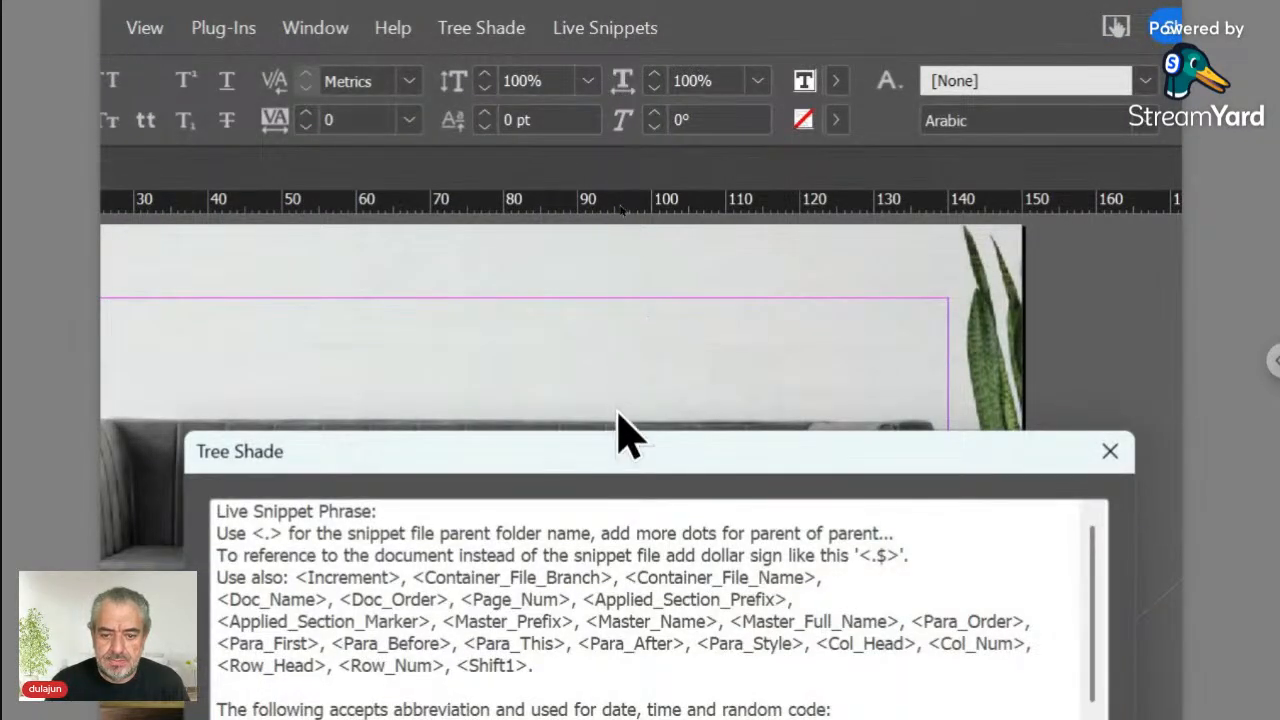
left_click_drag(614, 457, 578, 277)
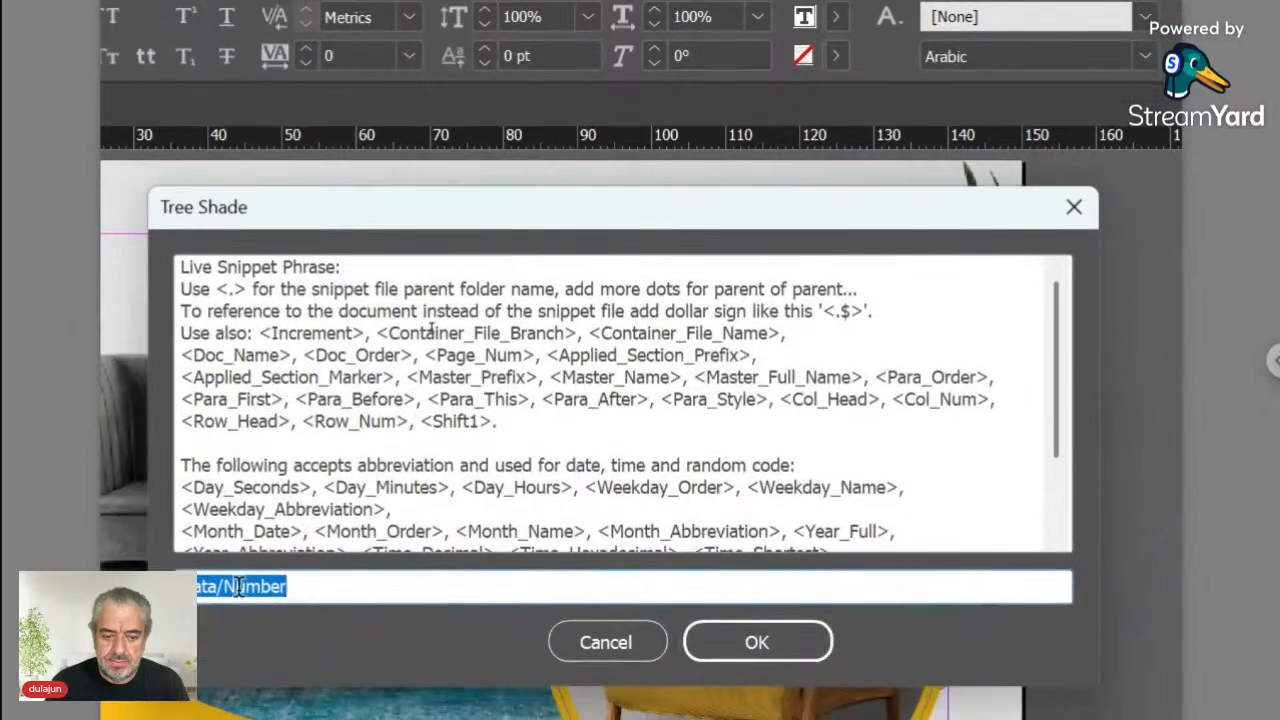
left_click(225, 656)
left_click_drag(236, 592, 318, 592)
type("Website")
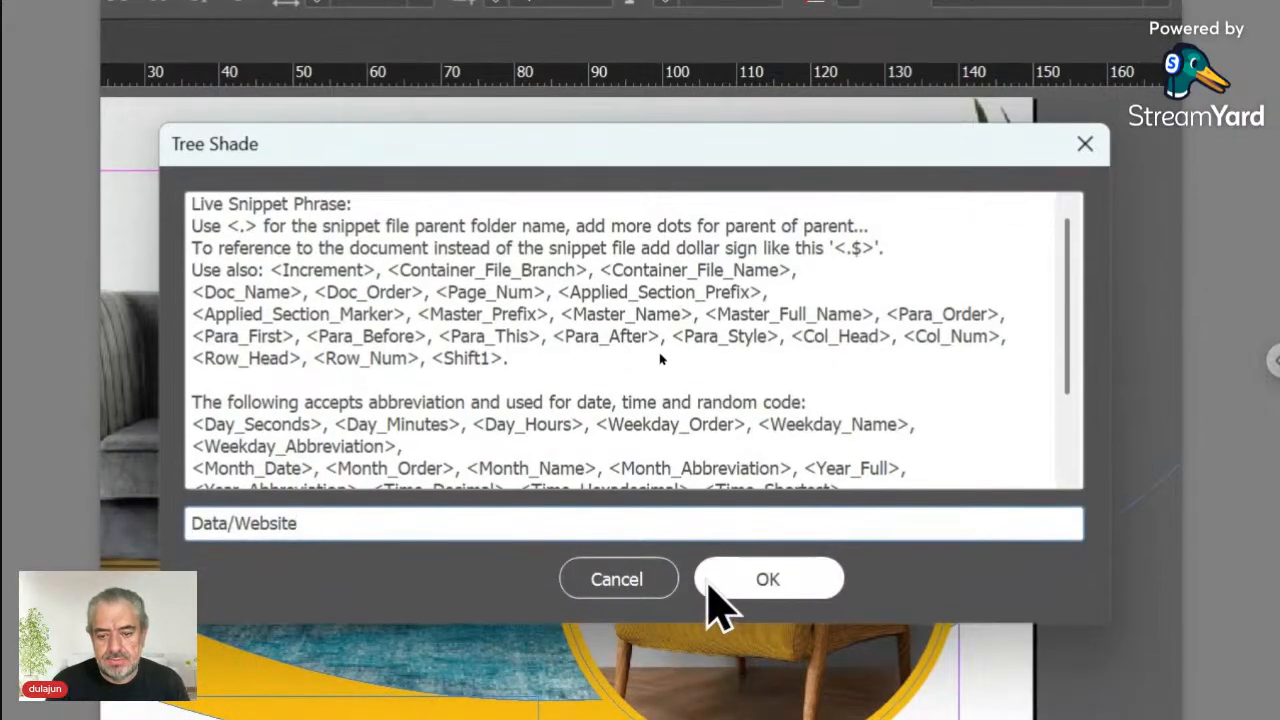
left_click(712, 648)
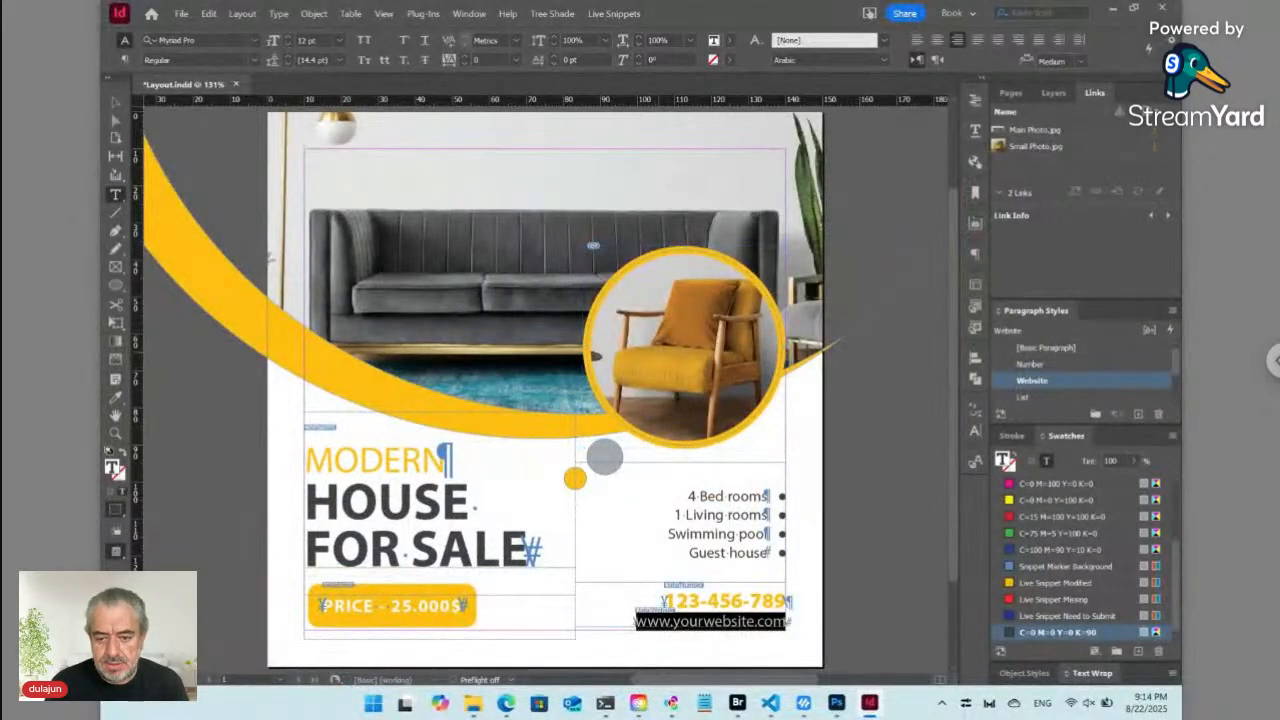
Create one live snippet from all four lines of the room list, not as individuals, with the phrase Data/List
left_click(711, 496)
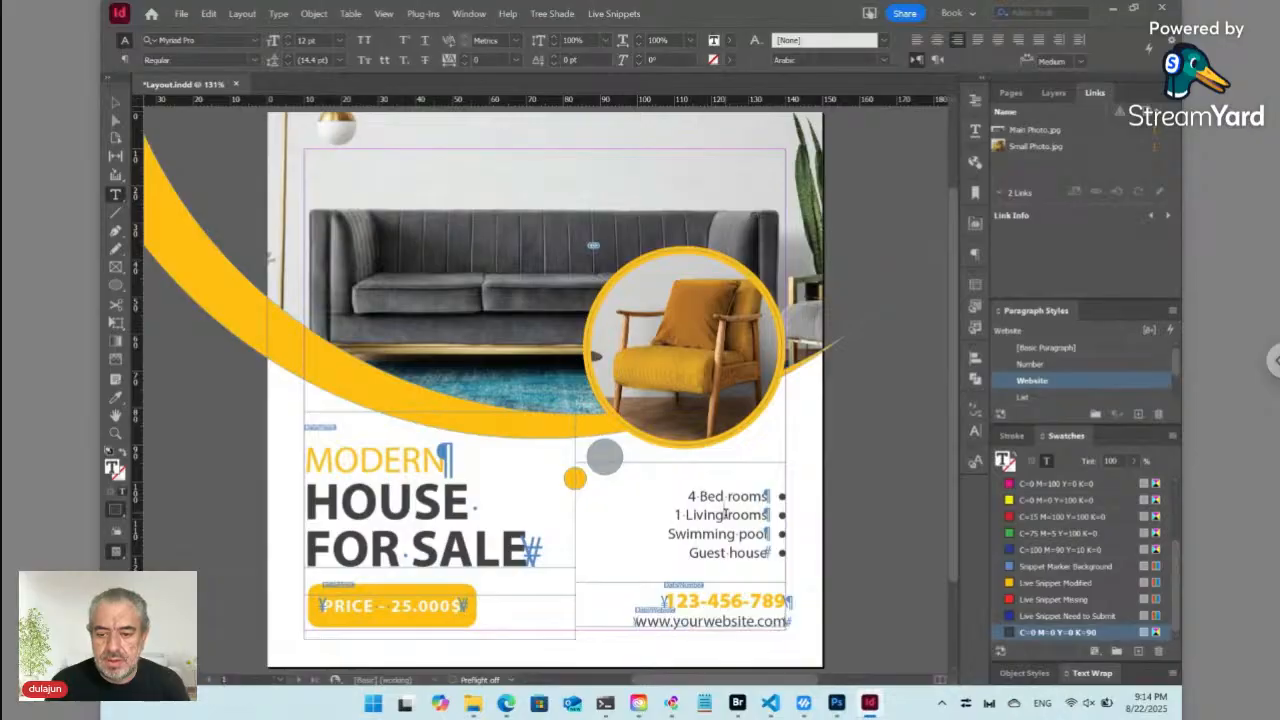
key("ctrl+a")
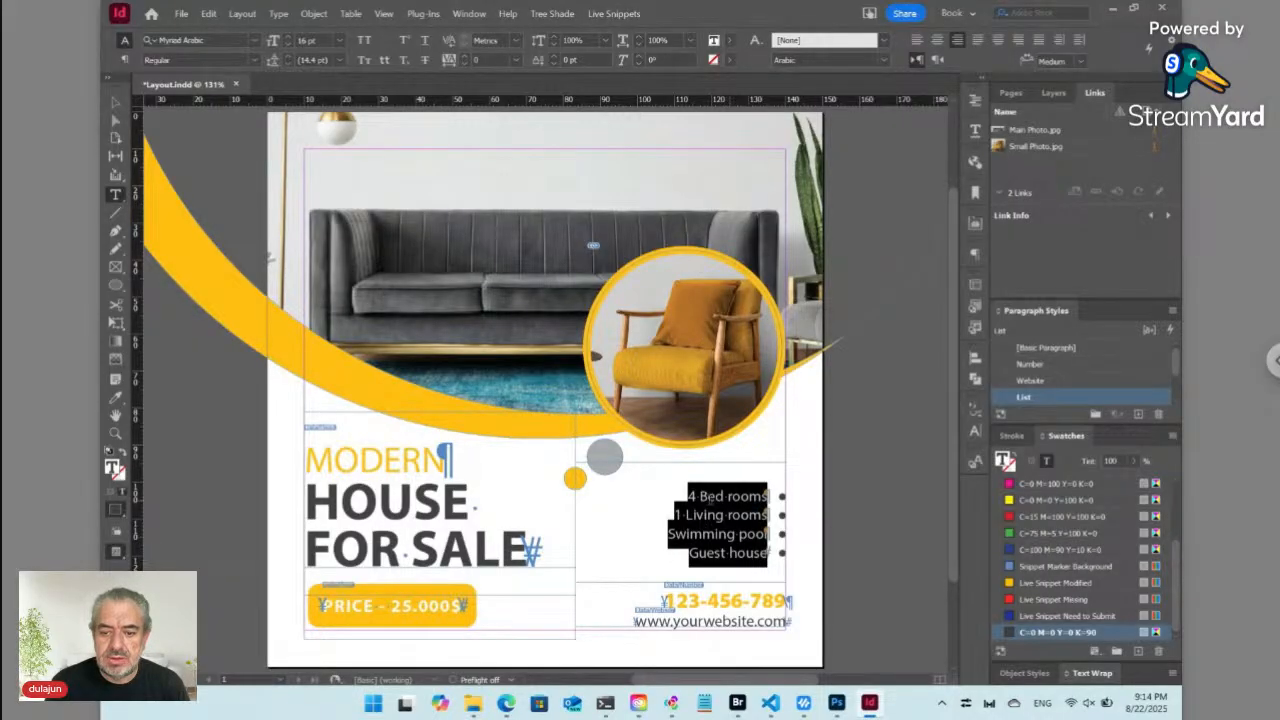
left_click(613, 14)
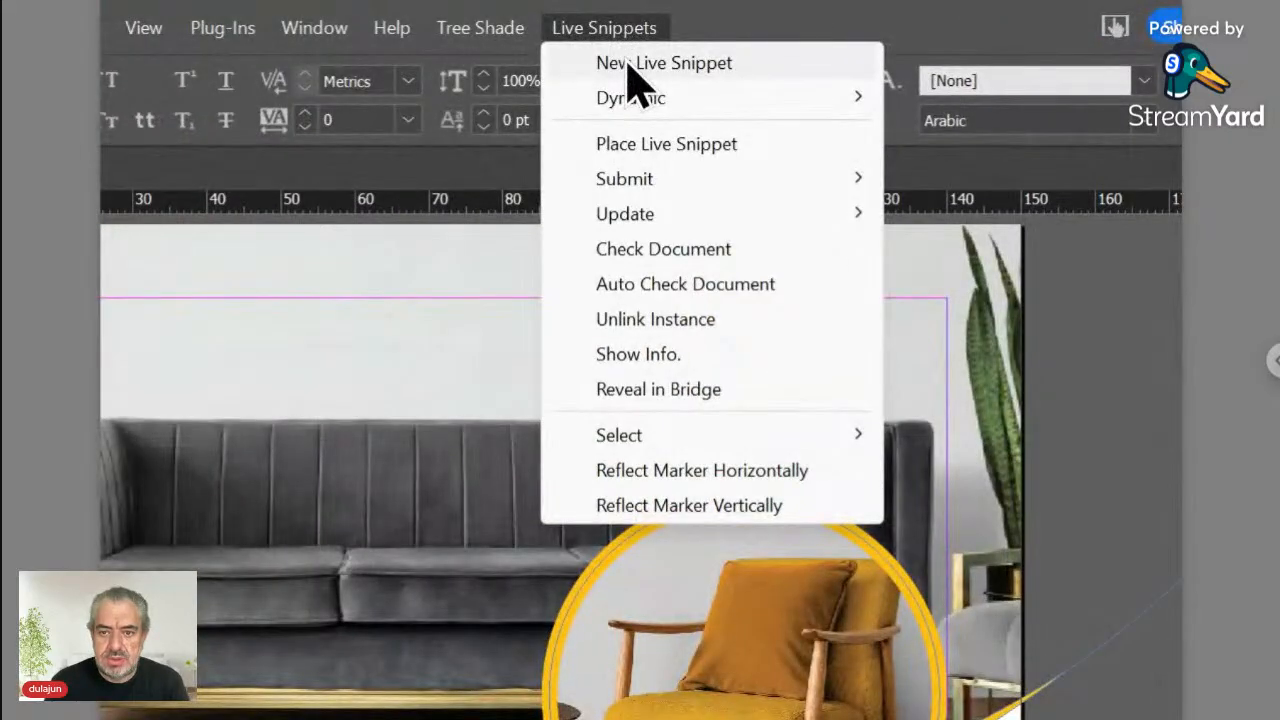
left_click(630, 32)
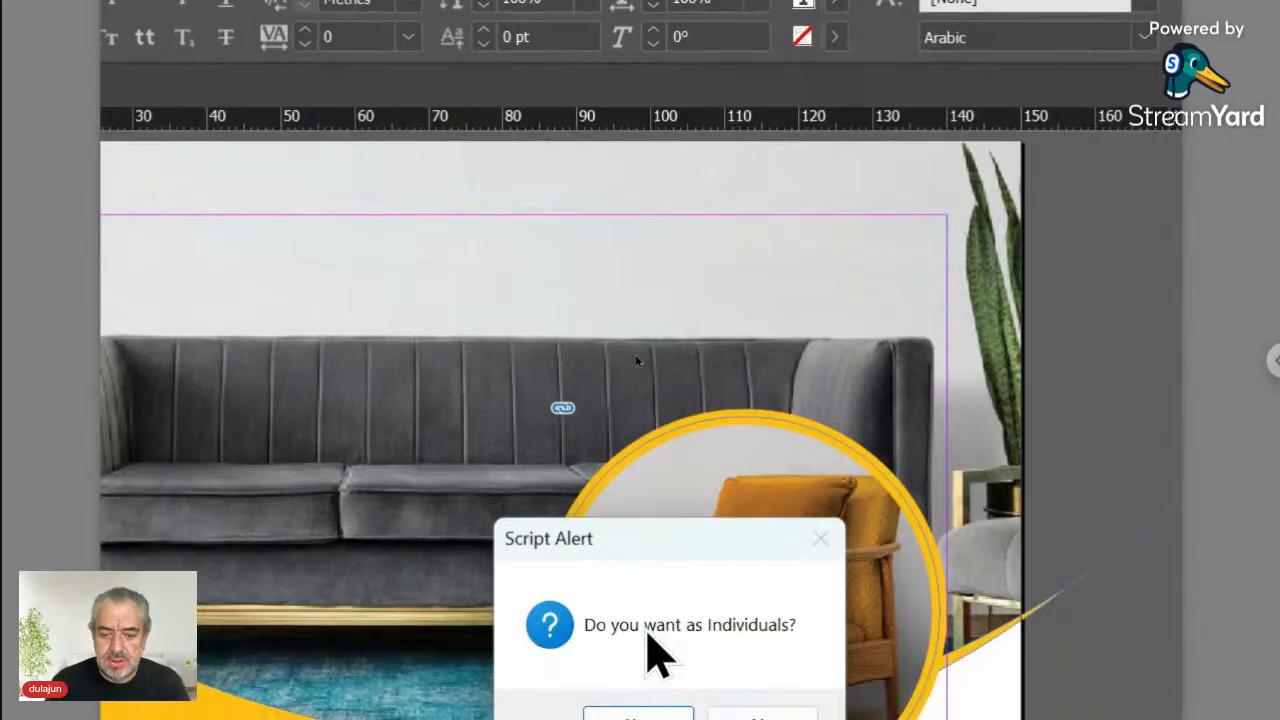
left_click_drag(654, 551, 620, 291)
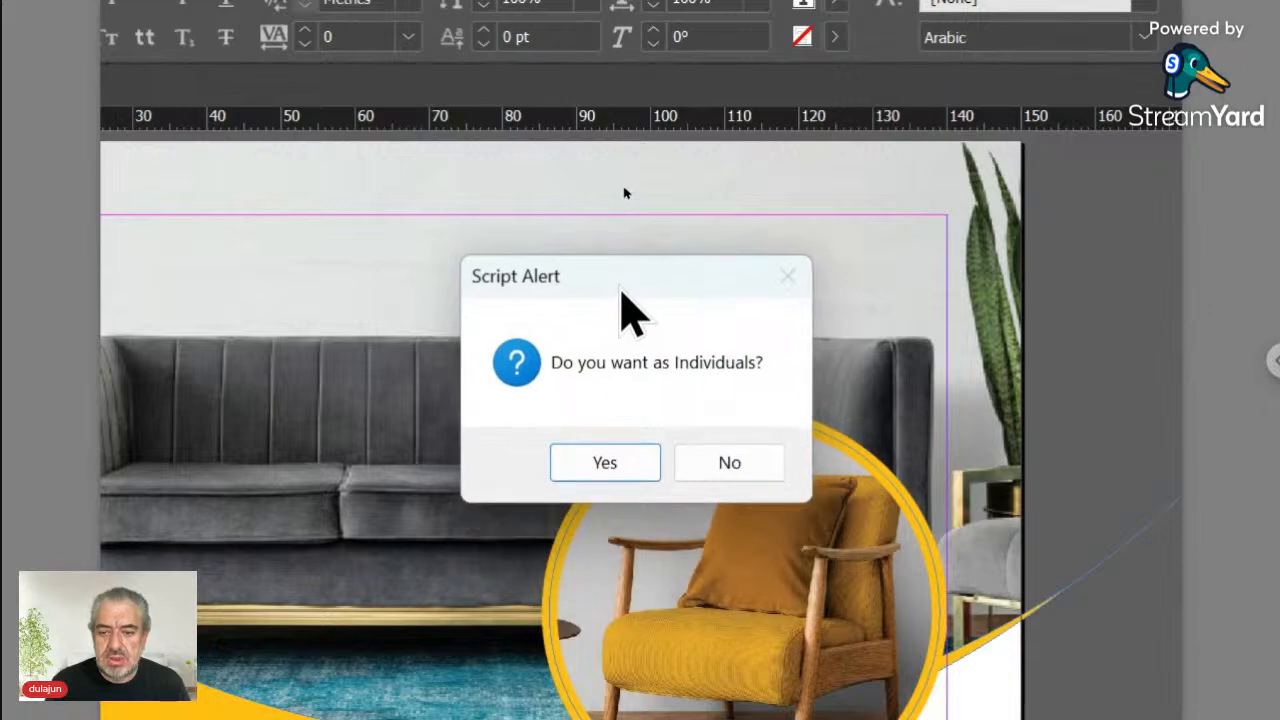
left_click(727, 475)
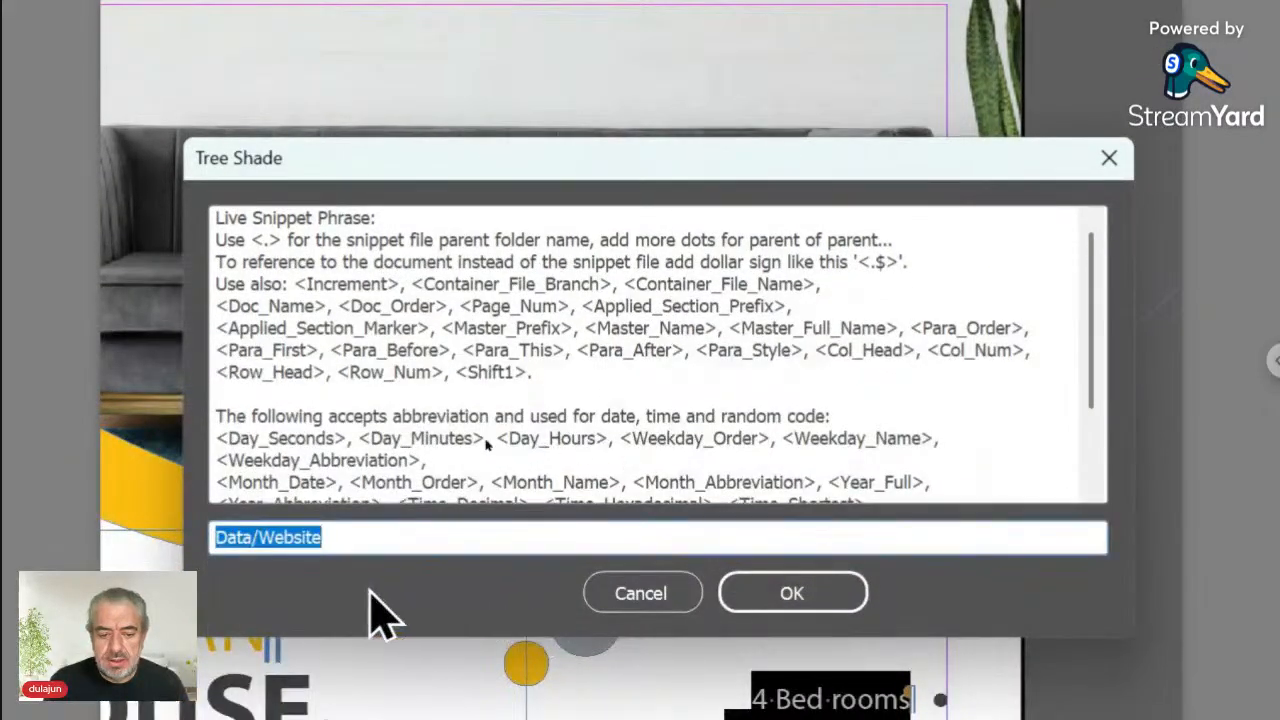
left_click(300, 540)
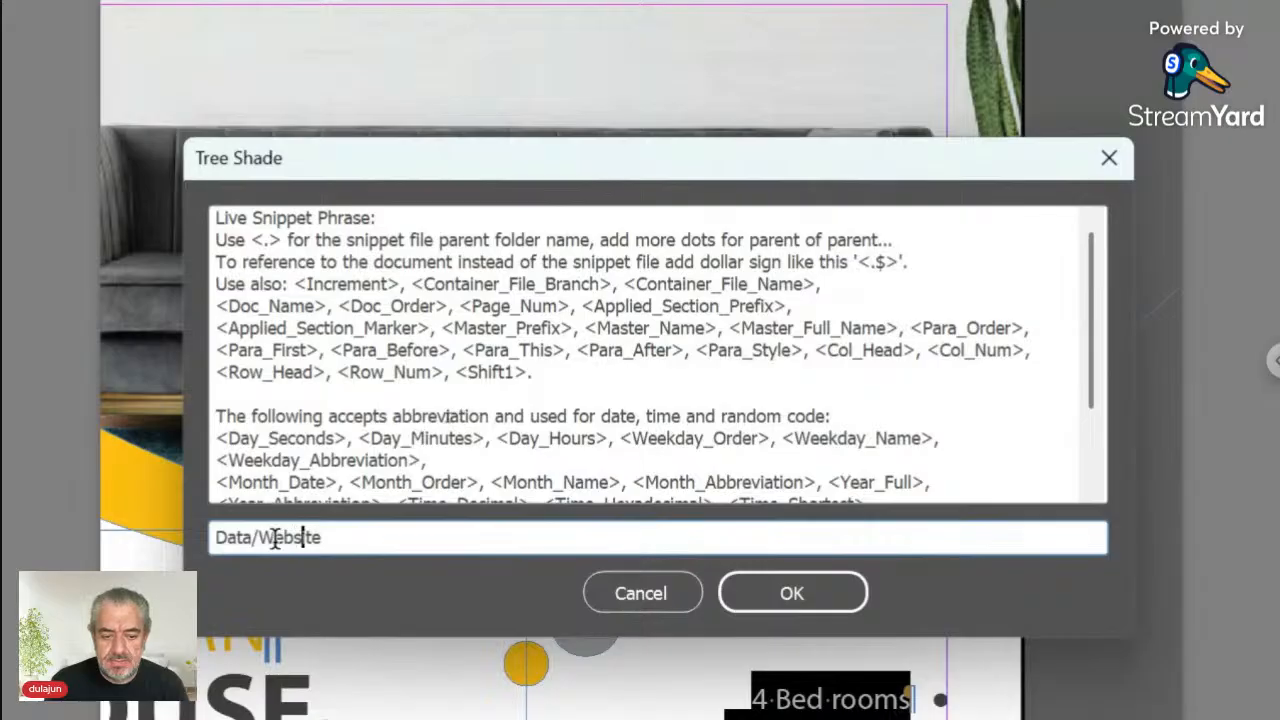
left_click_drag(259, 538, 389, 543)
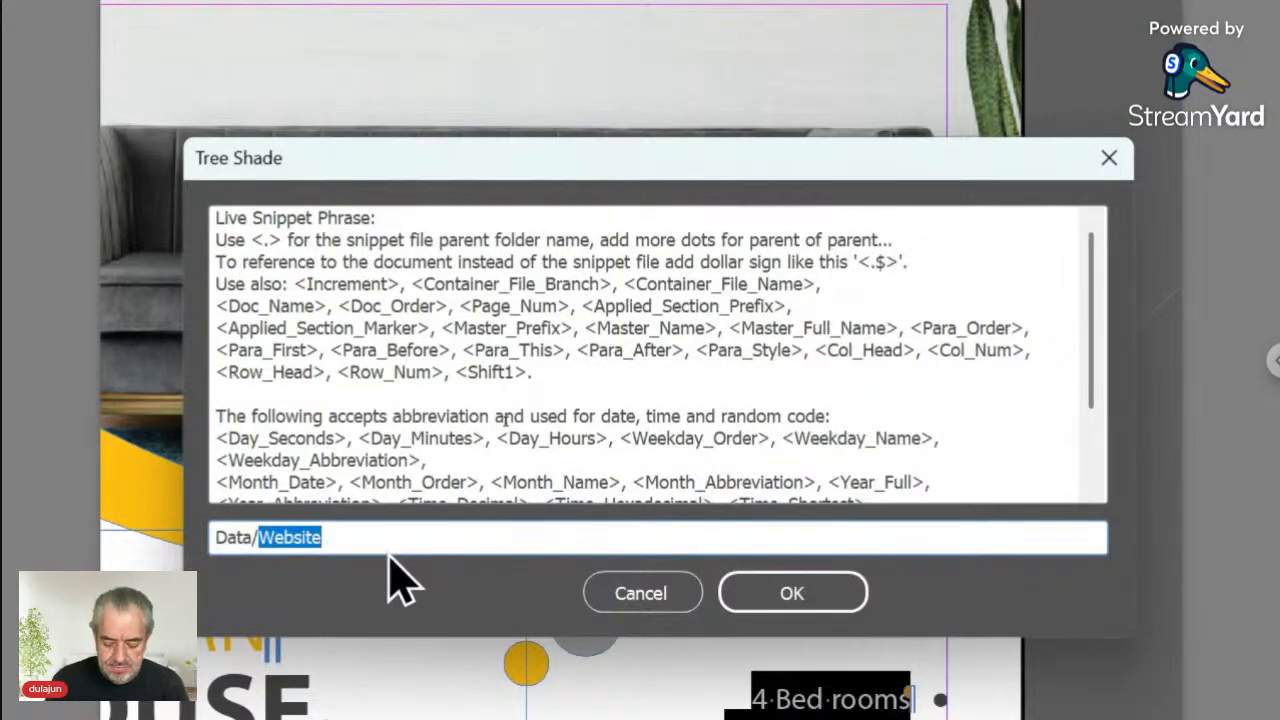
type("List")
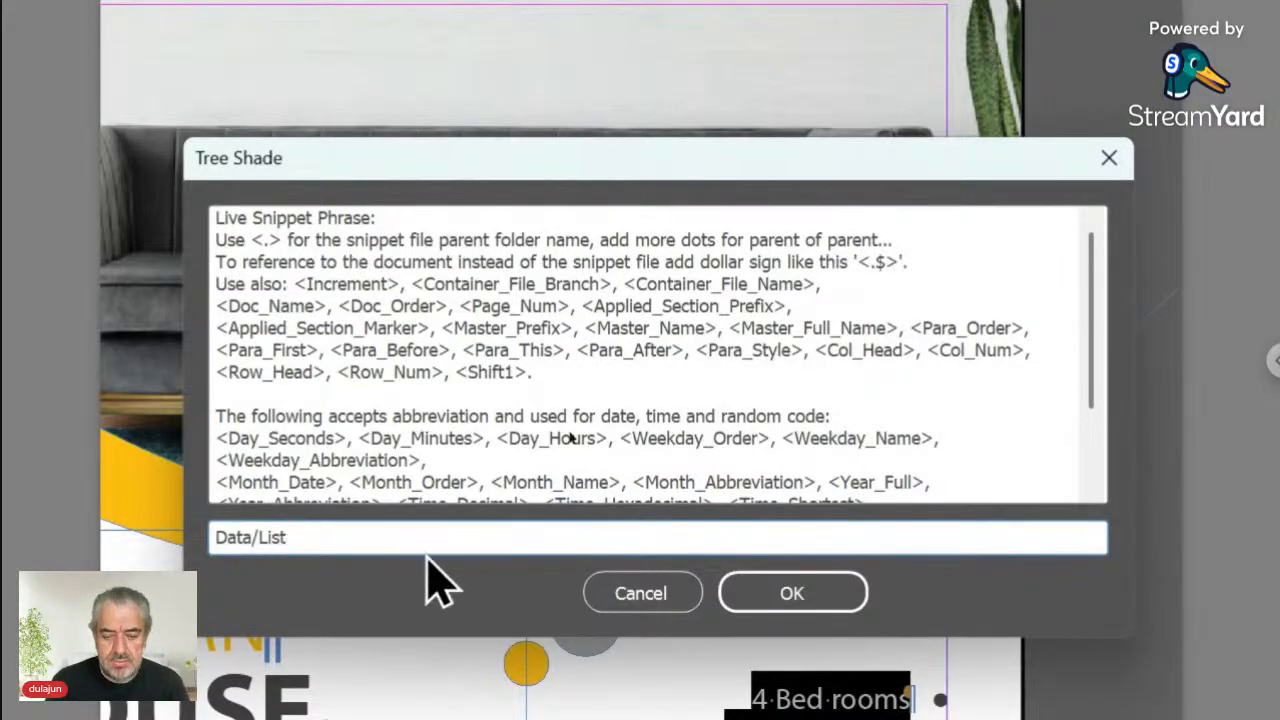
left_click(745, 598)
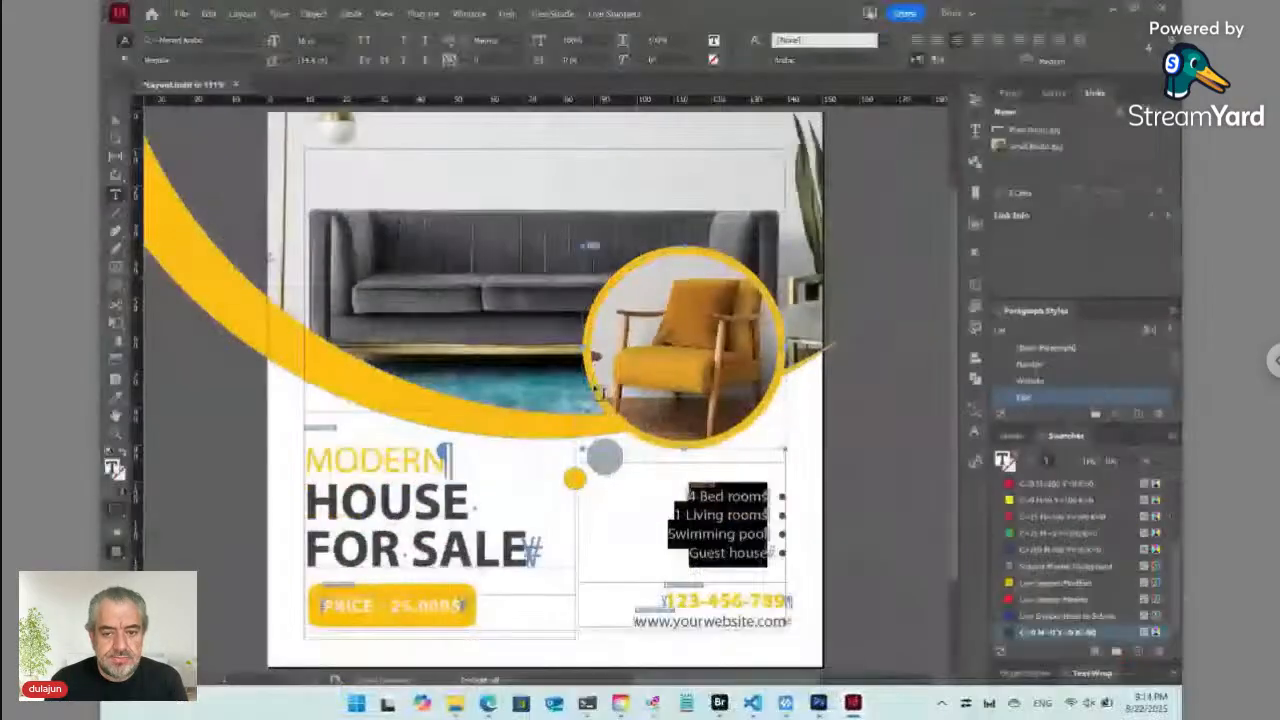
left_click(600, 459)
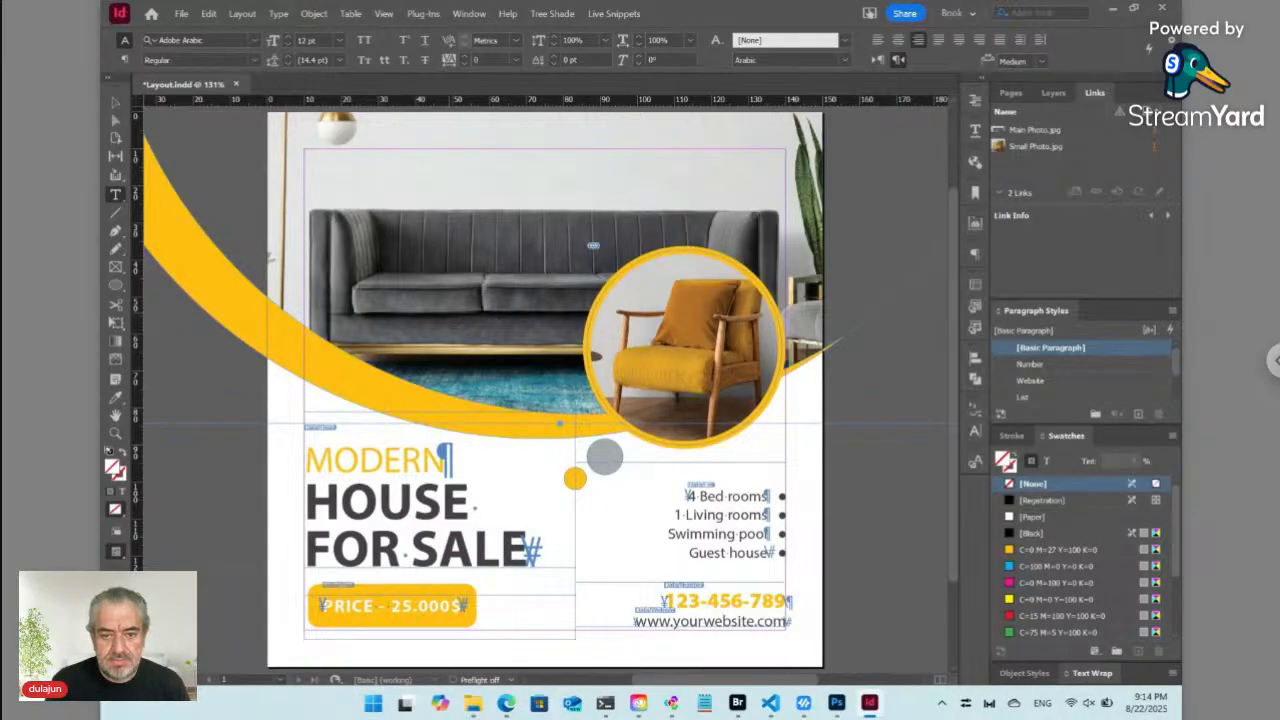
Save the layout and check it in, then show its Versions PDFs location in Bridge
key("ctrl+s")
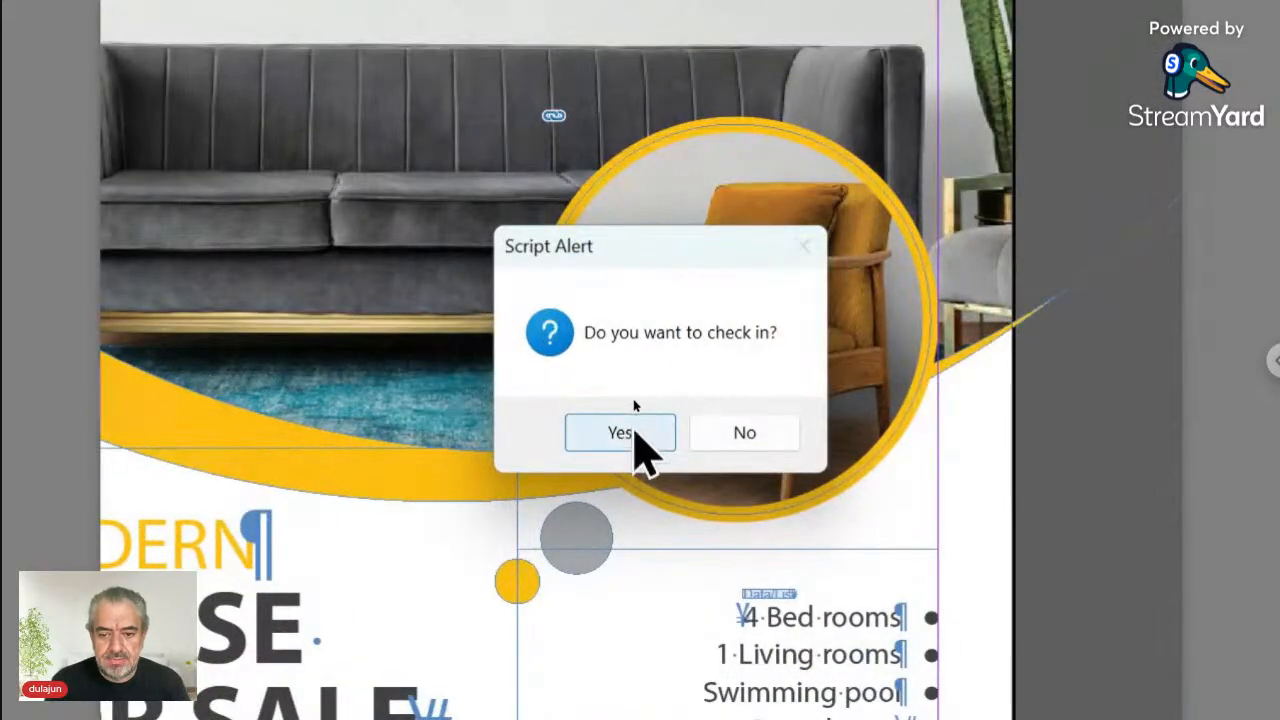
left_click(632, 404)
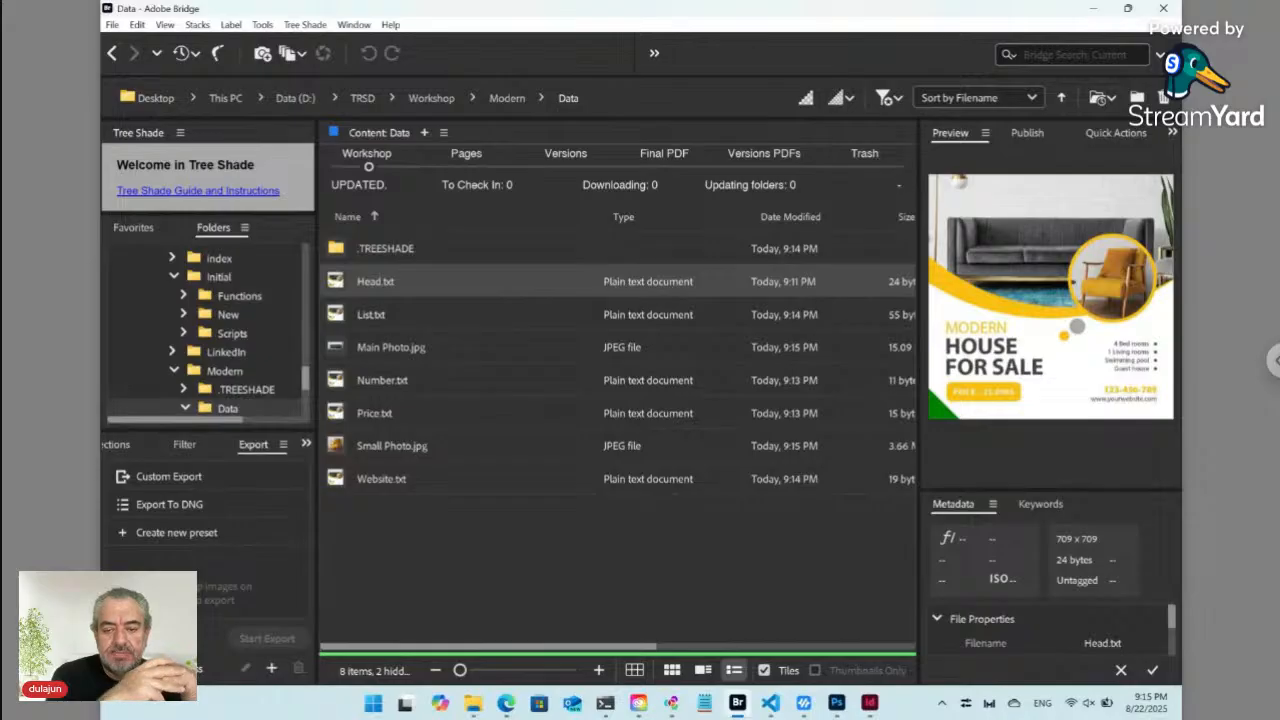
left_click(761, 165)
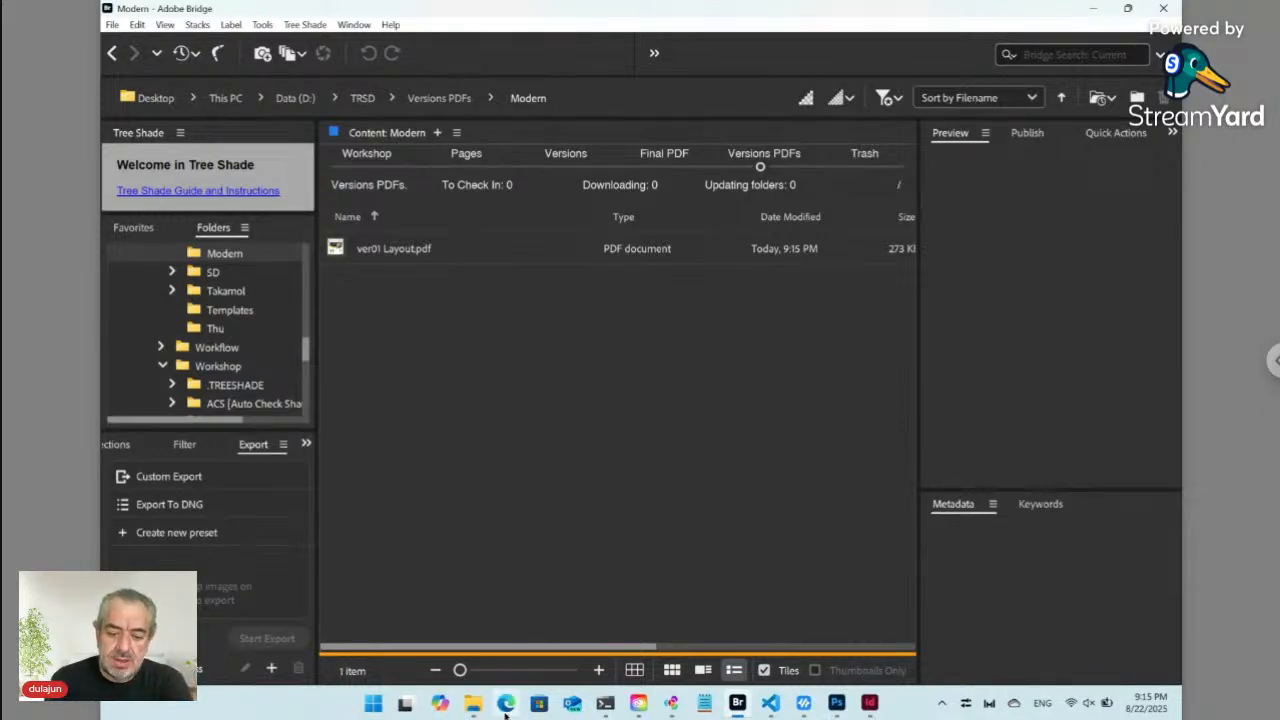
Switch to the Modern template page in Edge, reload it, and examine the design preview and the text and photo fields
left_click(506, 703)
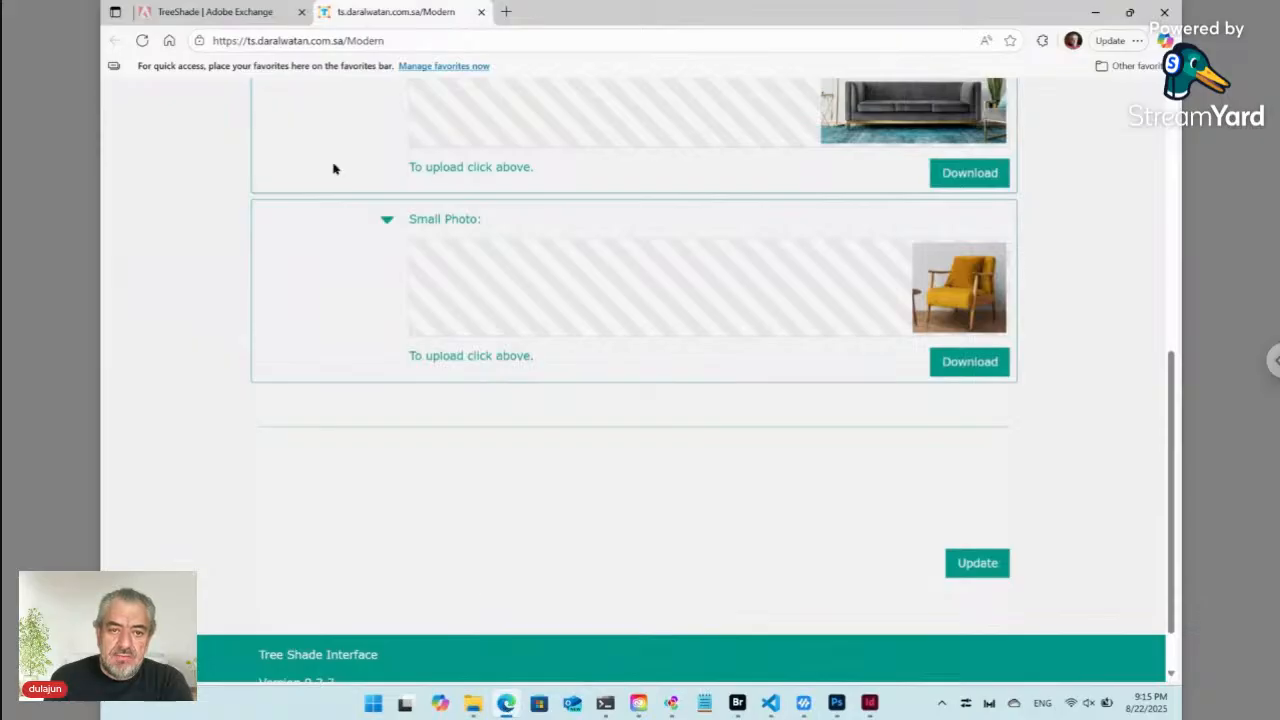
left_click(143, 41)
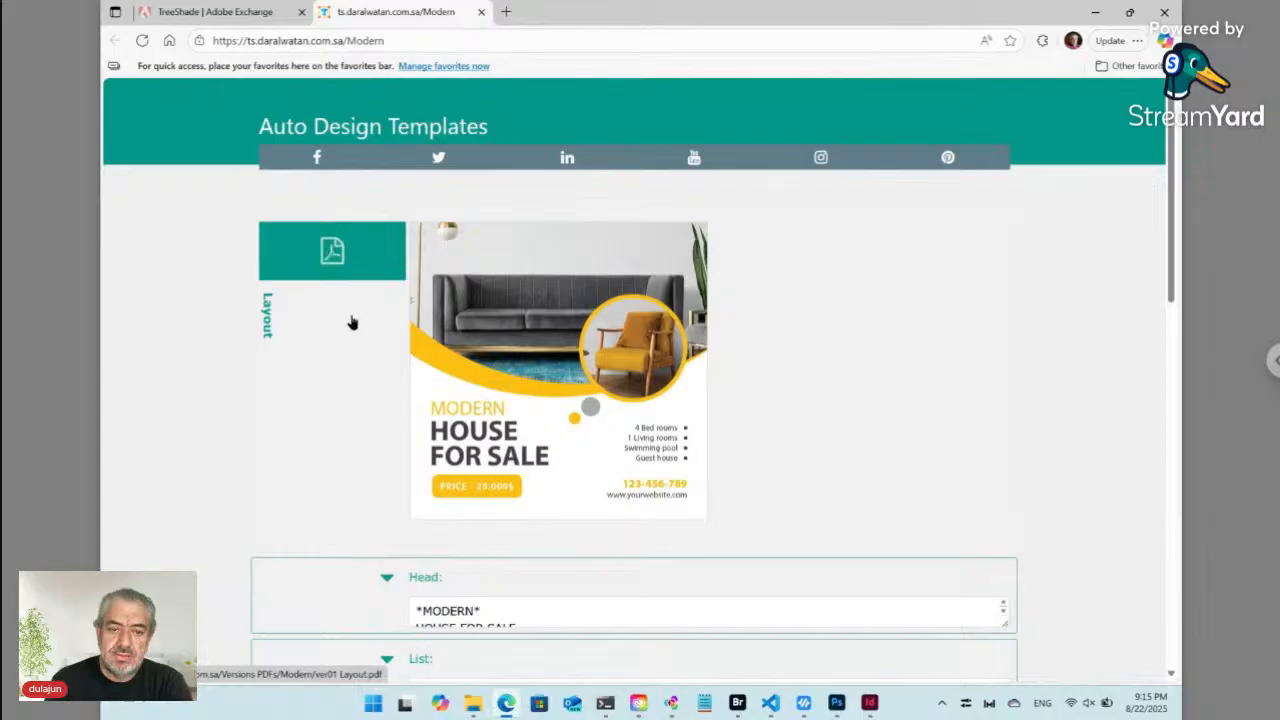
scroll(353, 331, "down", 1)
scroll(353, 331, "down", 3)
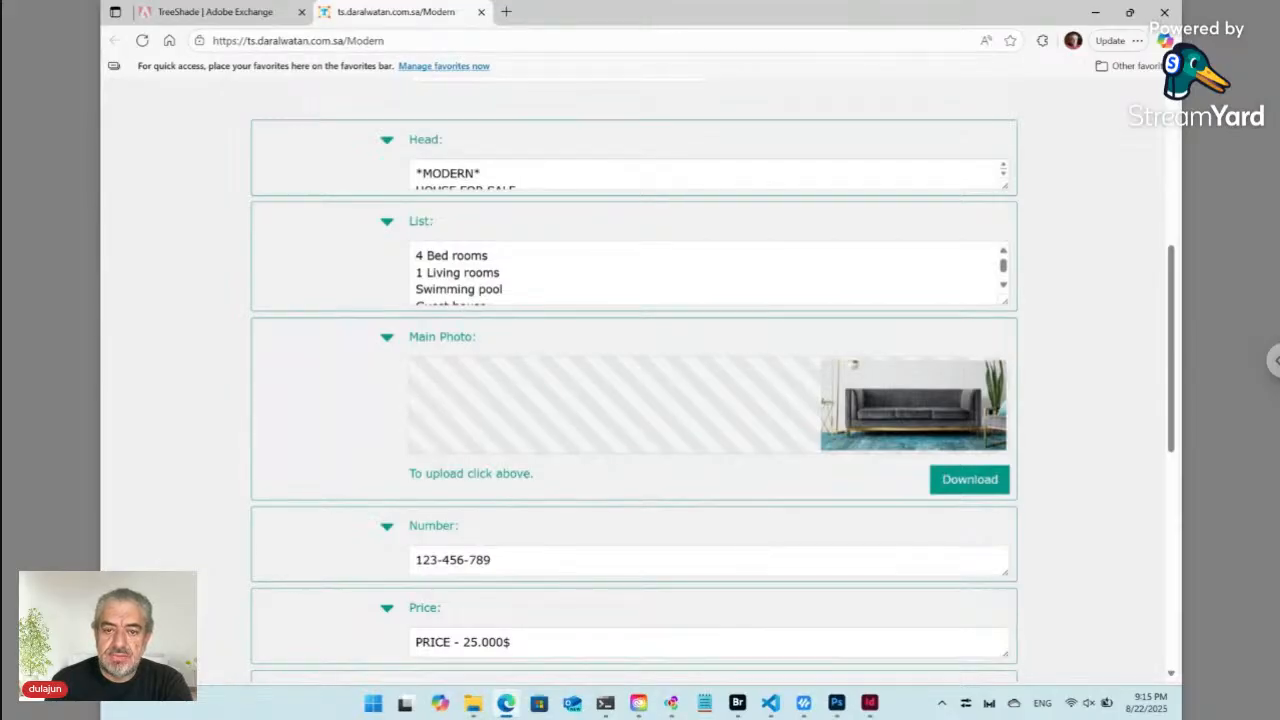
left_click(462, 174)
left_click(473, 278)
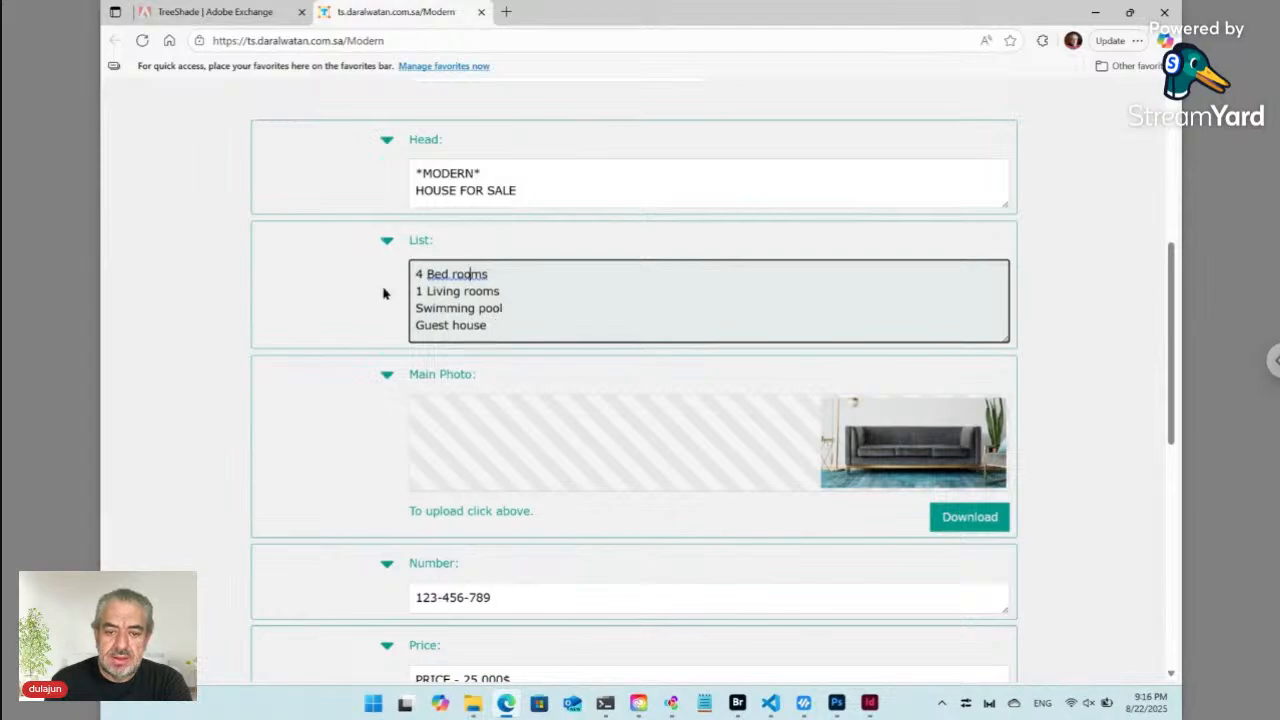
scroll(452, 506, "down", 2)
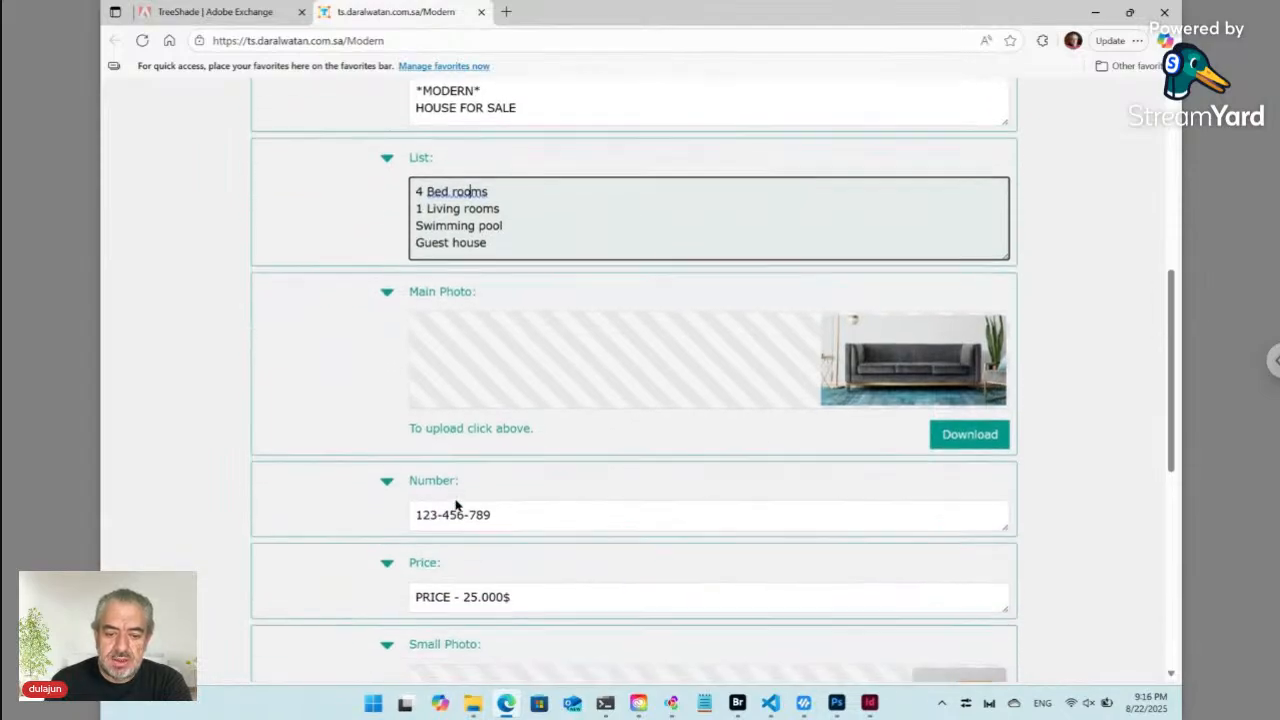
scroll(455, 505, "down", 5)
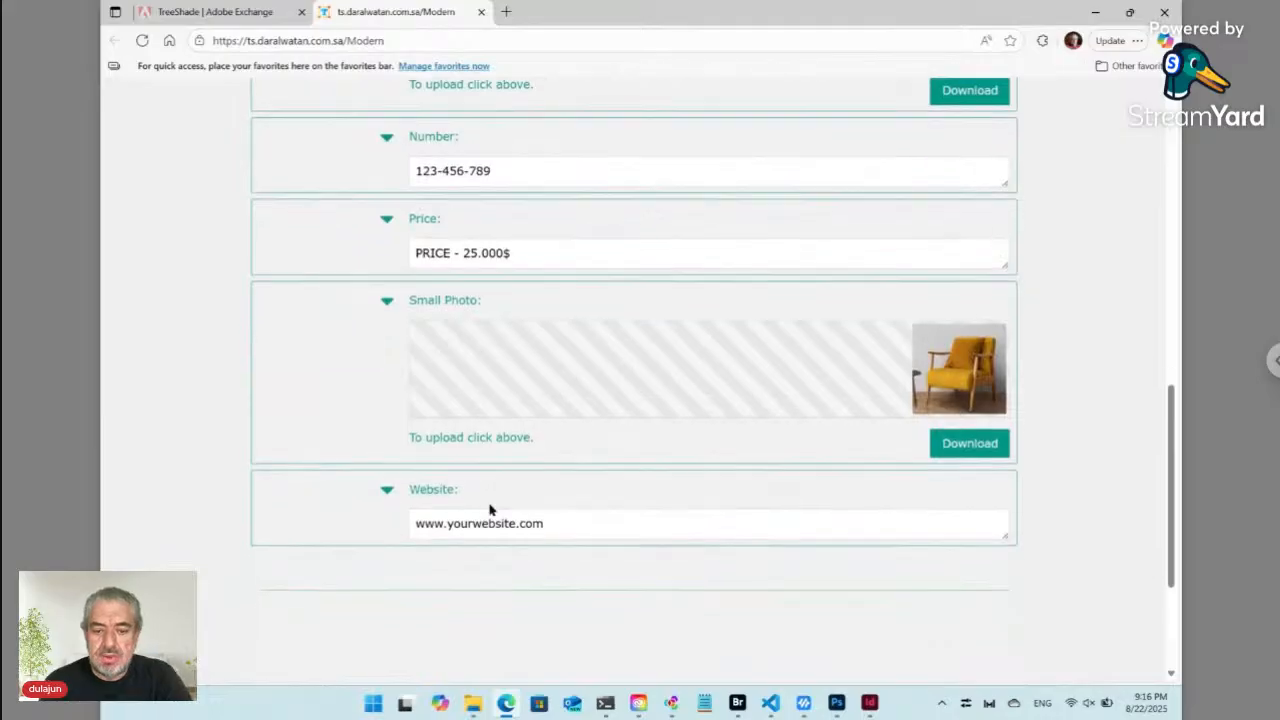
Switch back to Bridge and open the Data folder of Modern in the Workshop
left_click(738, 705)
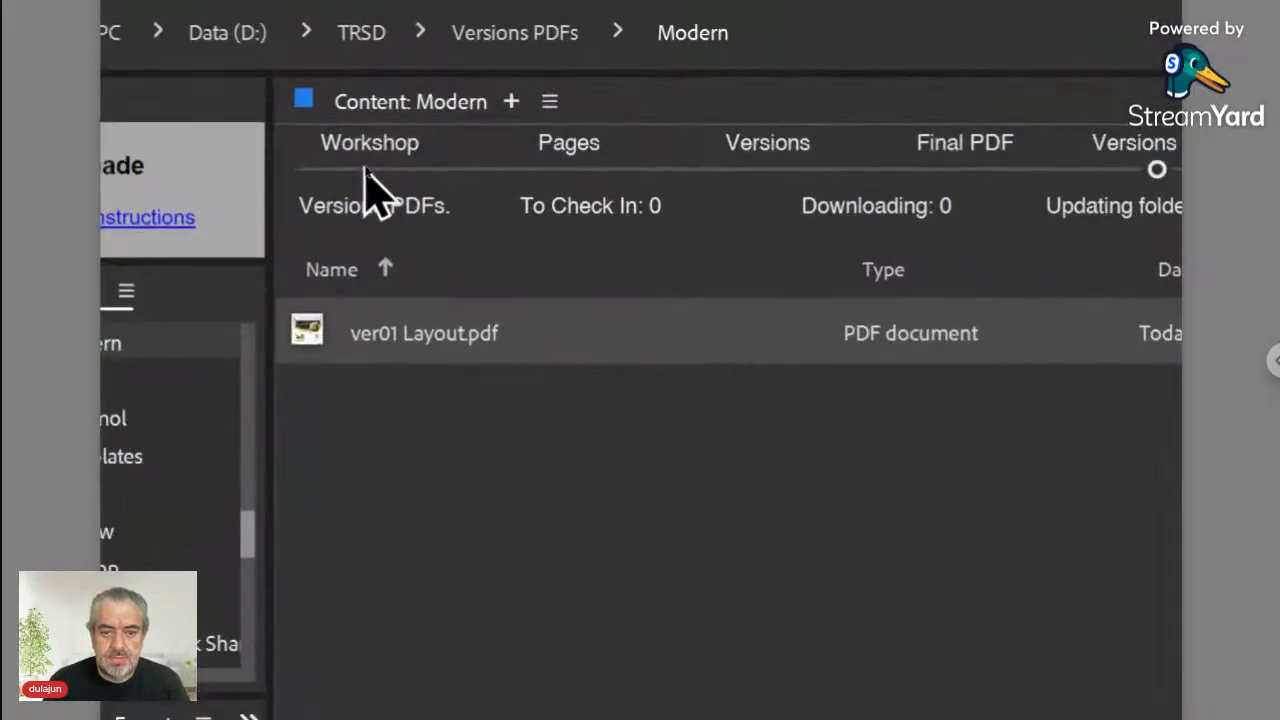
left_click(368, 170)
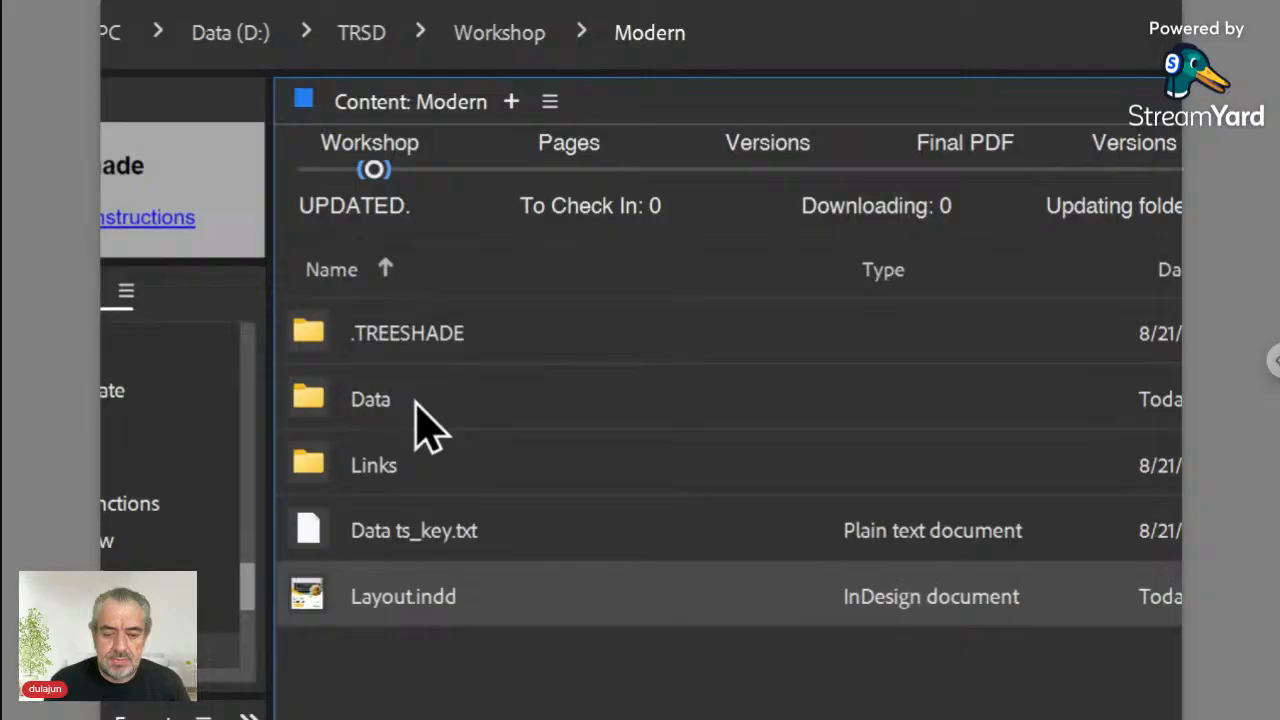
double_click(416, 402)
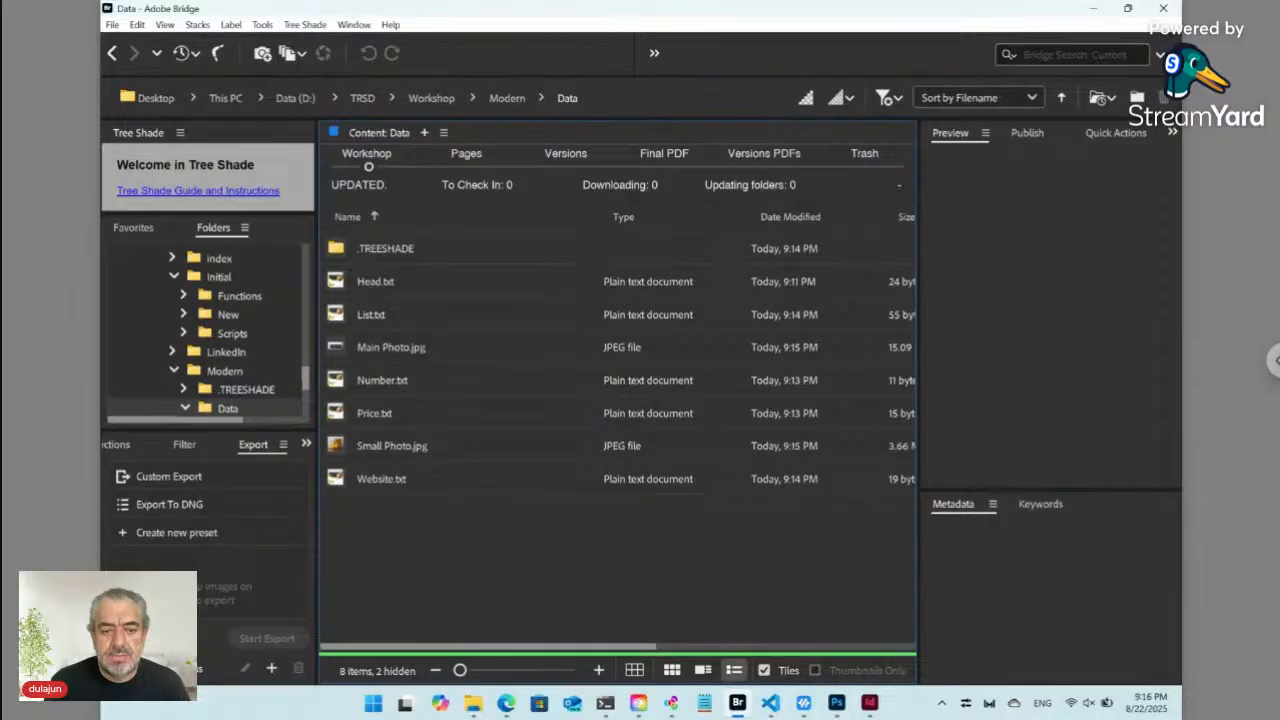
Examine the previews of the Head, List, Number, Price and Website text files in the Data folder
left_click(376, 282)
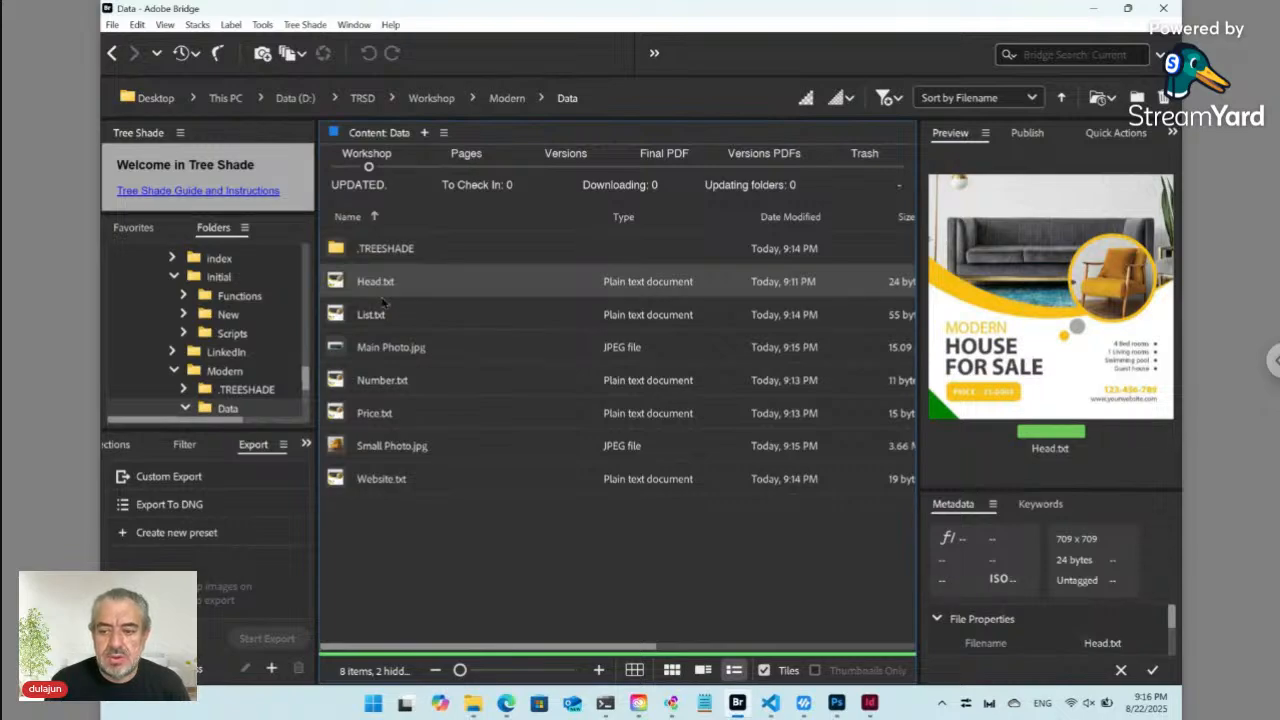
left_click(383, 303)
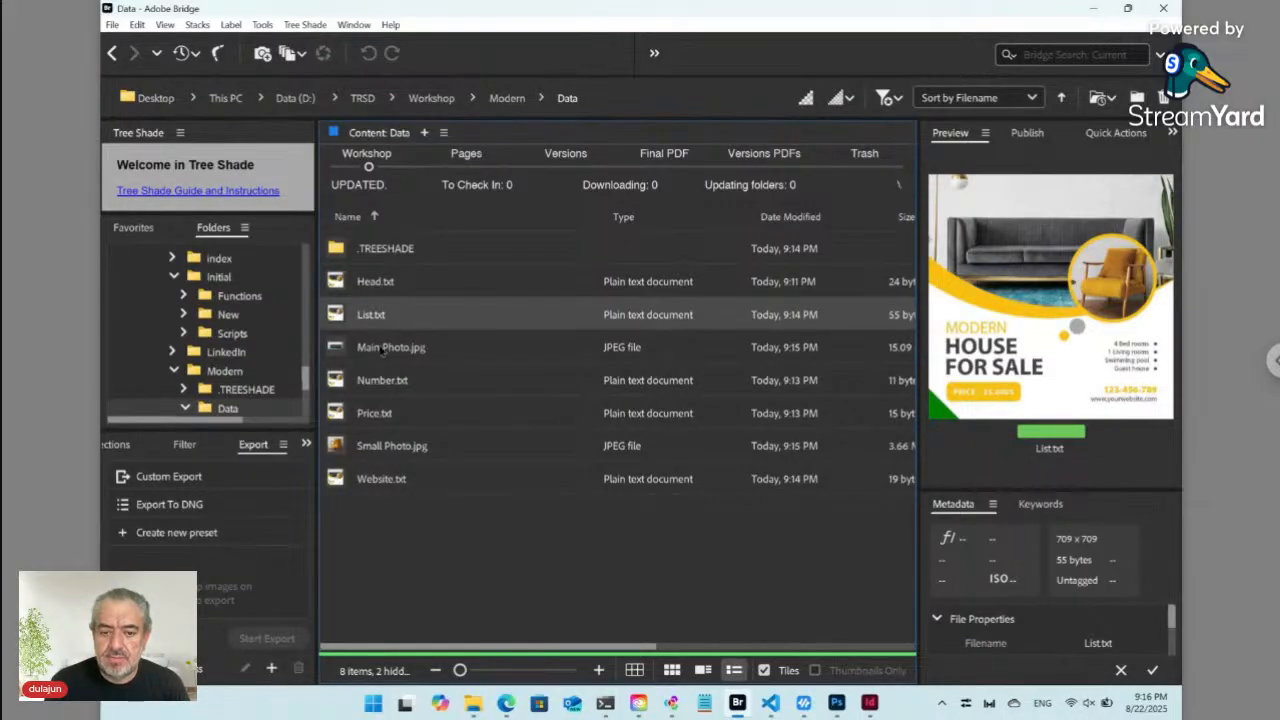
key("Down")
key("Down")
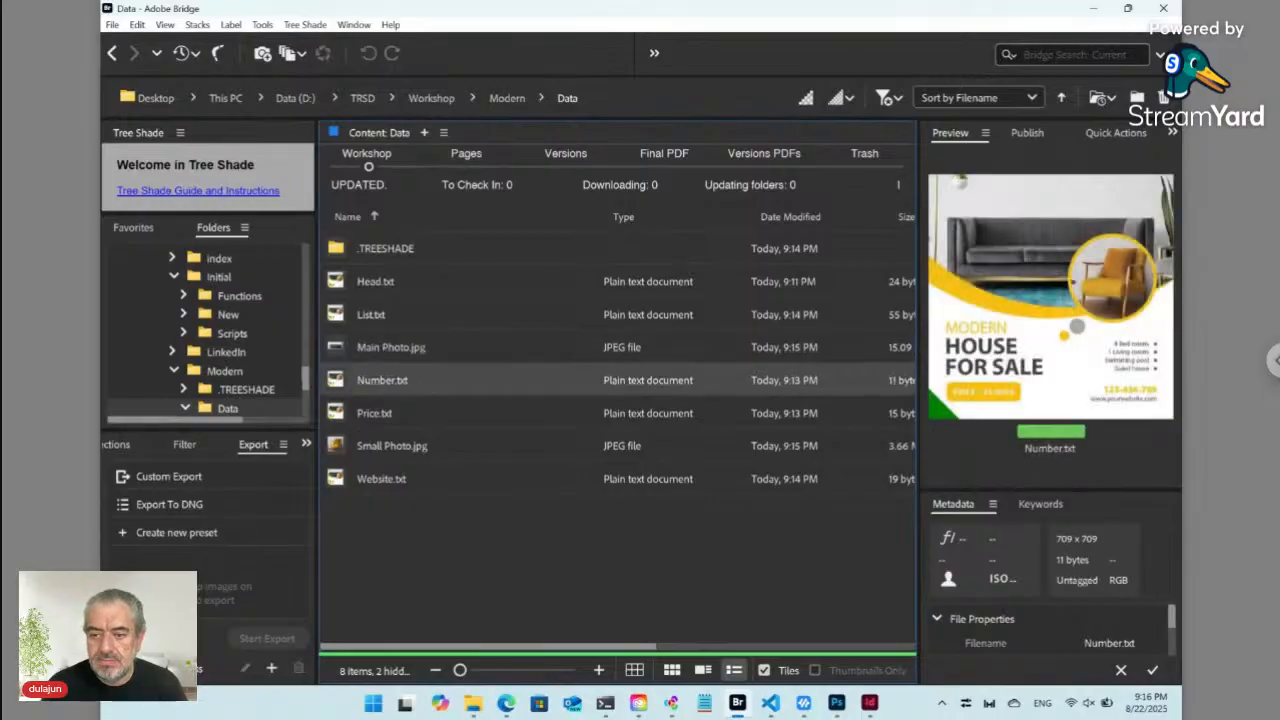
key("Down")
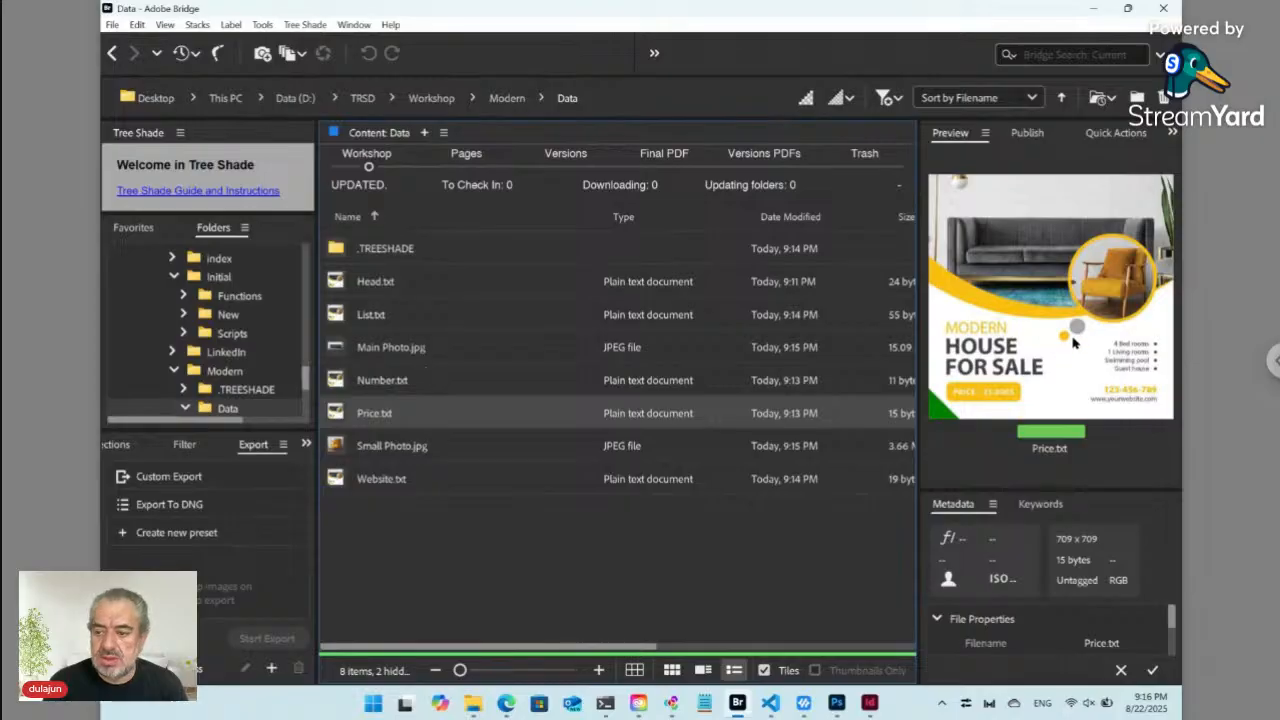
left_click(444, 481)
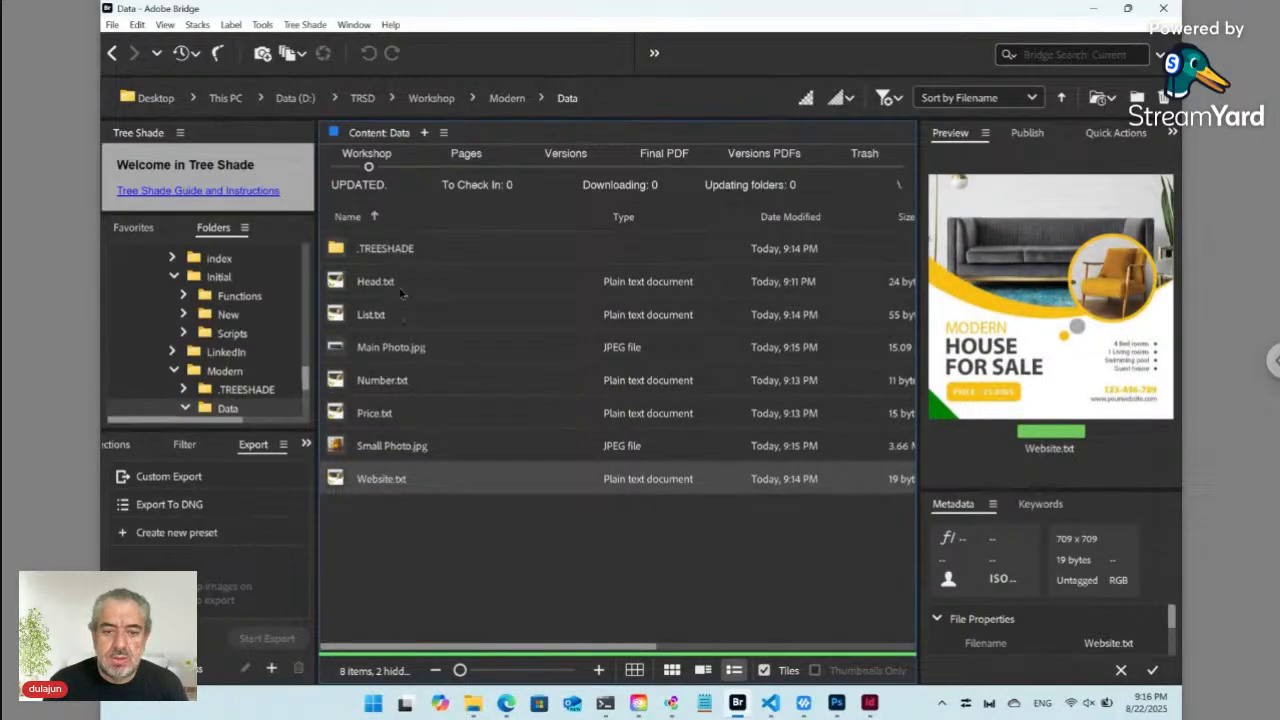
left_click(404, 284)
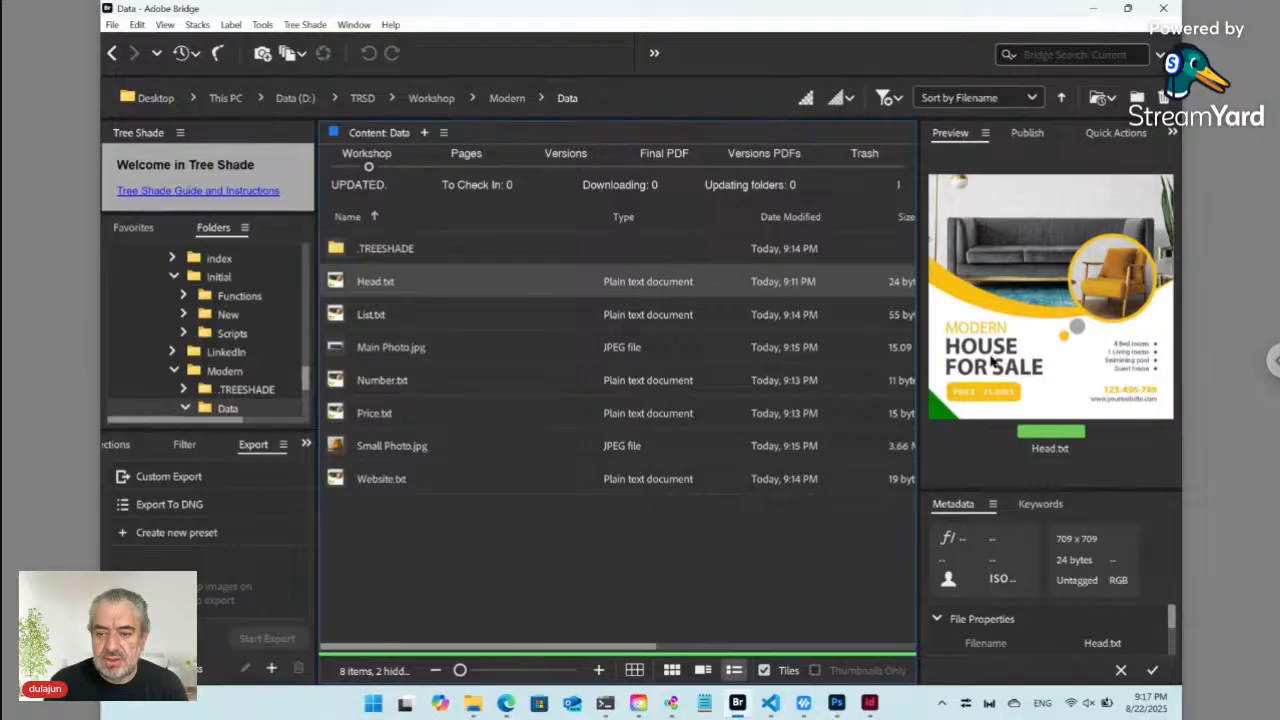
Reorder the Data files manually so Head, Price, List, Number and Website come before the two photos
left_click_drag(347, 424, 350, 300)
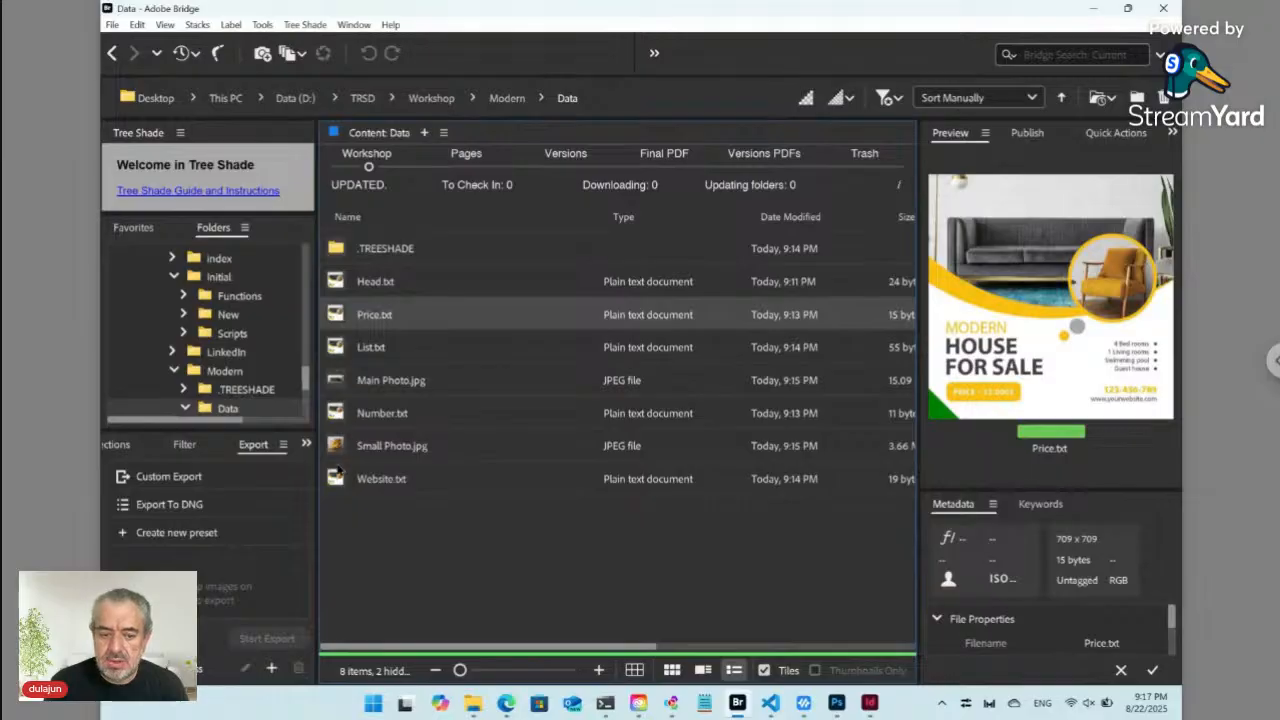
left_click_drag(338, 418, 355, 372)
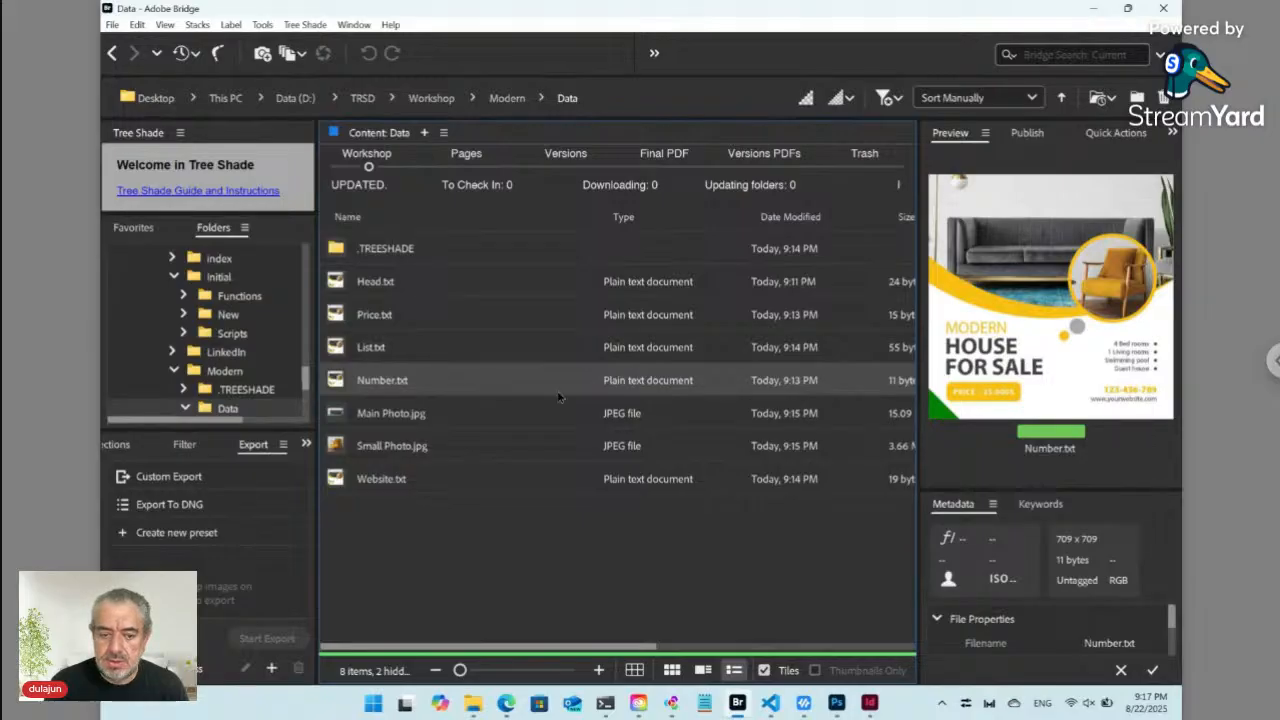
left_click_drag(340, 483, 349, 412)
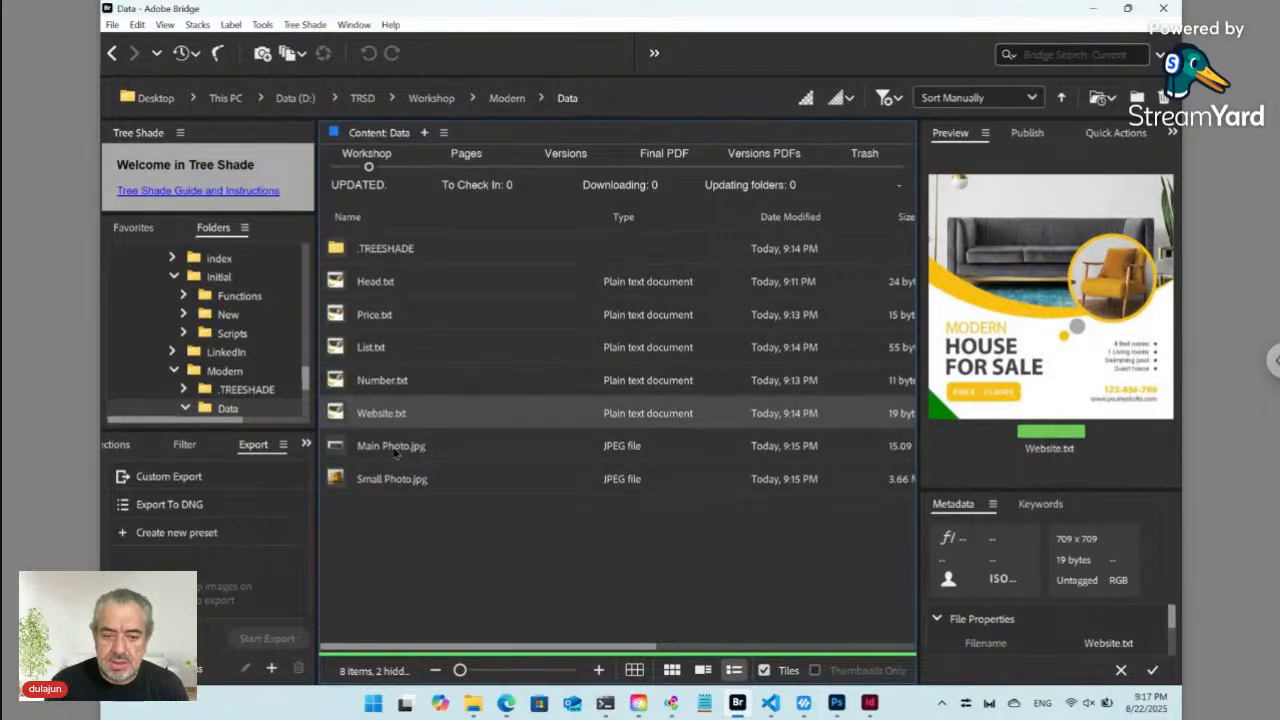
Move Main Photo.jpg and Small Photo.jpg together above Head.txt in the manual file order
left_click(393, 450)
left_click(385, 482, "shift")
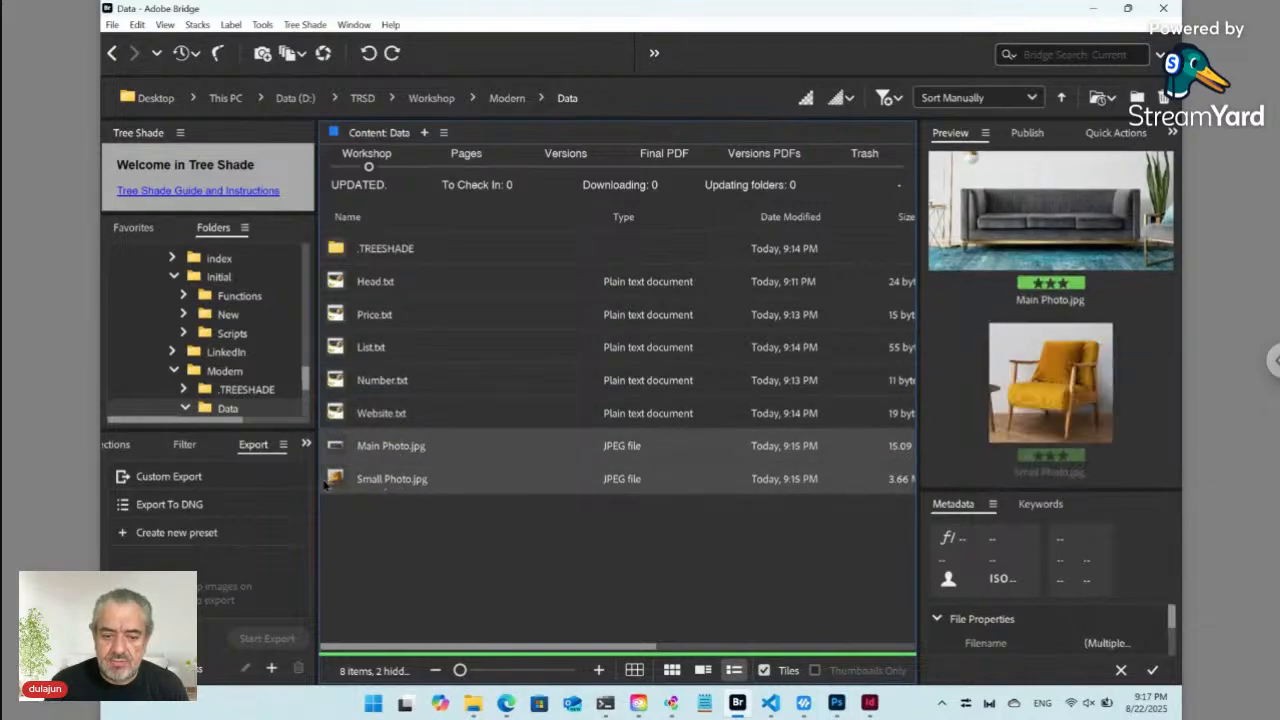
left_click_drag(337, 482, 347, 281)
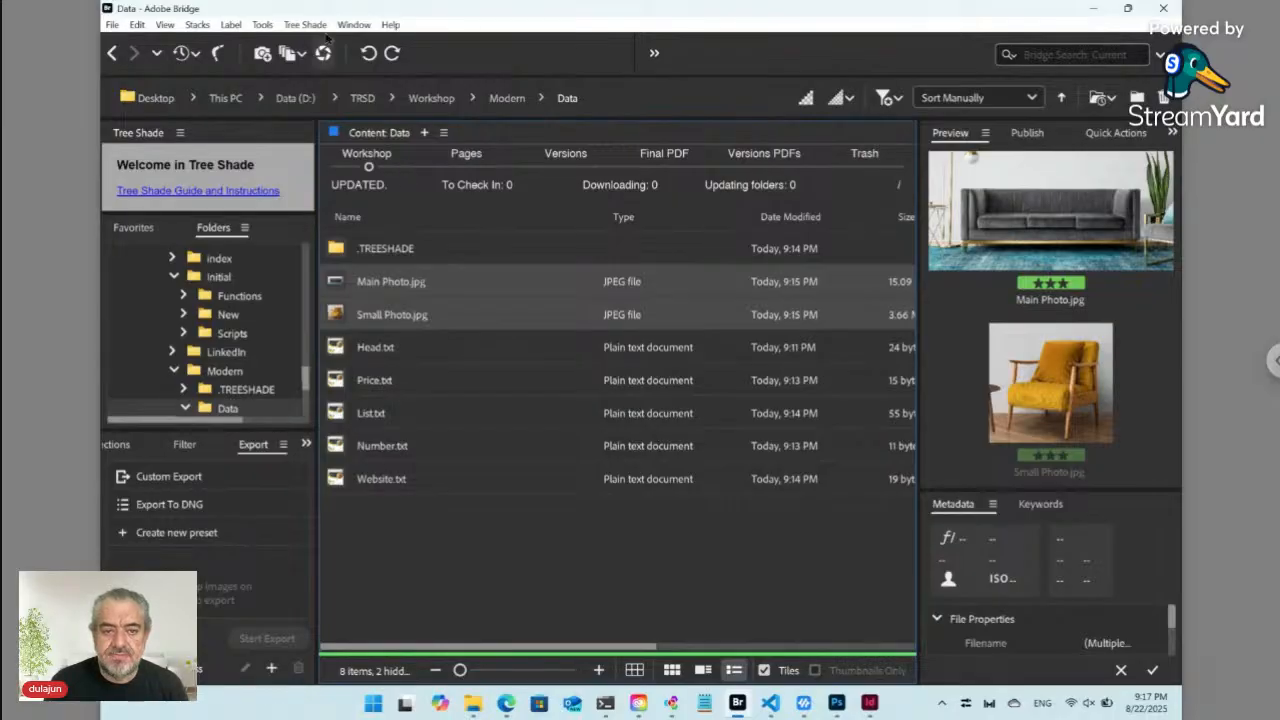
Update the ts_sort.txt file for the Data folder from the manual file order and select that file
left_click(306, 25)
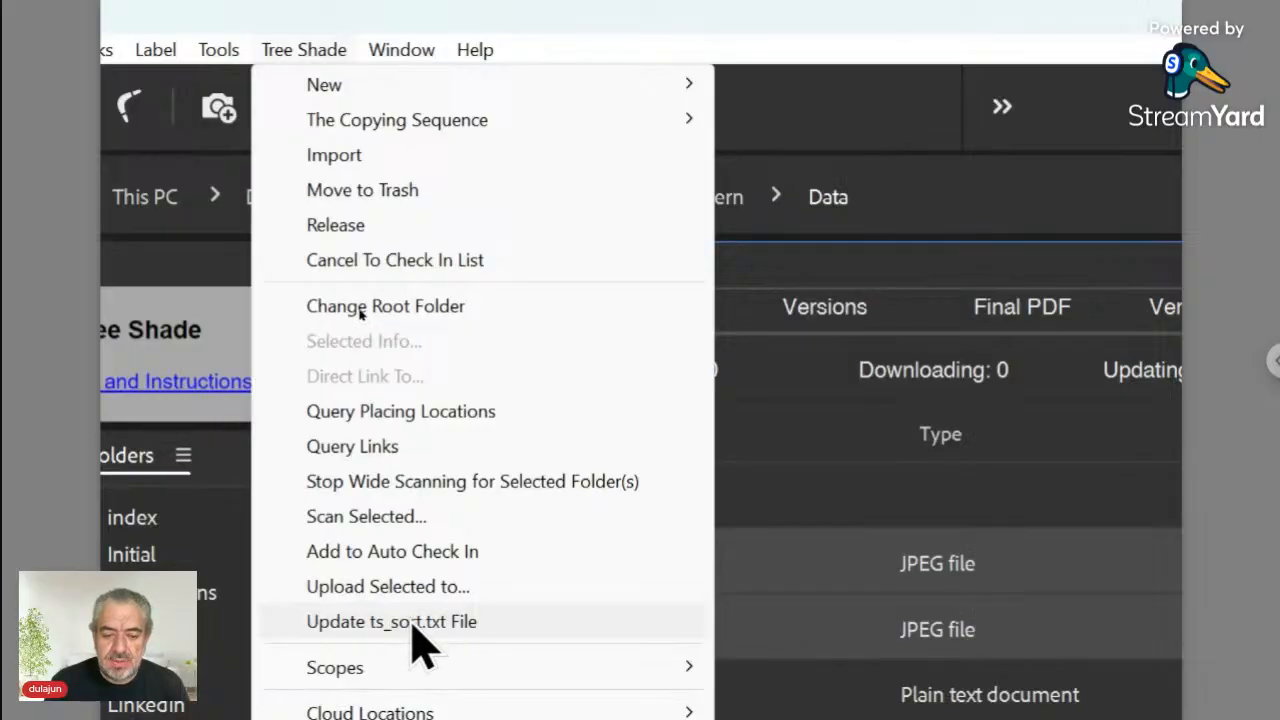
left_click(413, 622)
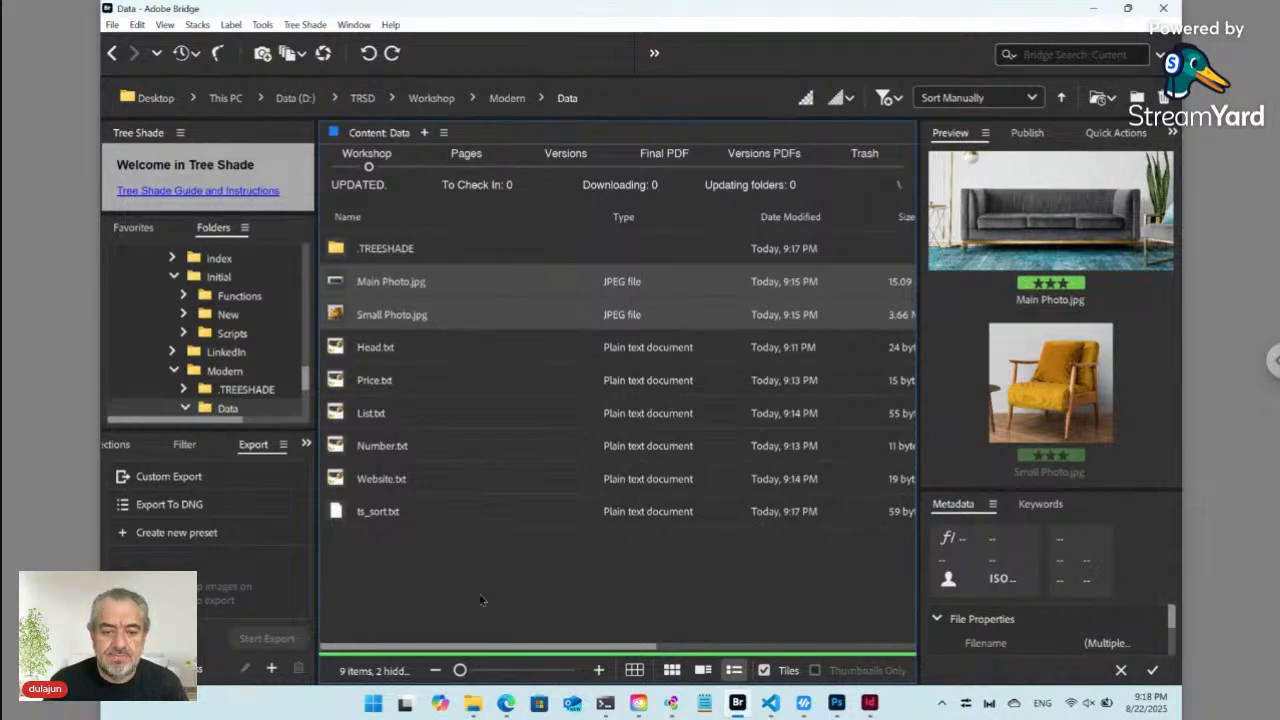
left_click(369, 527)
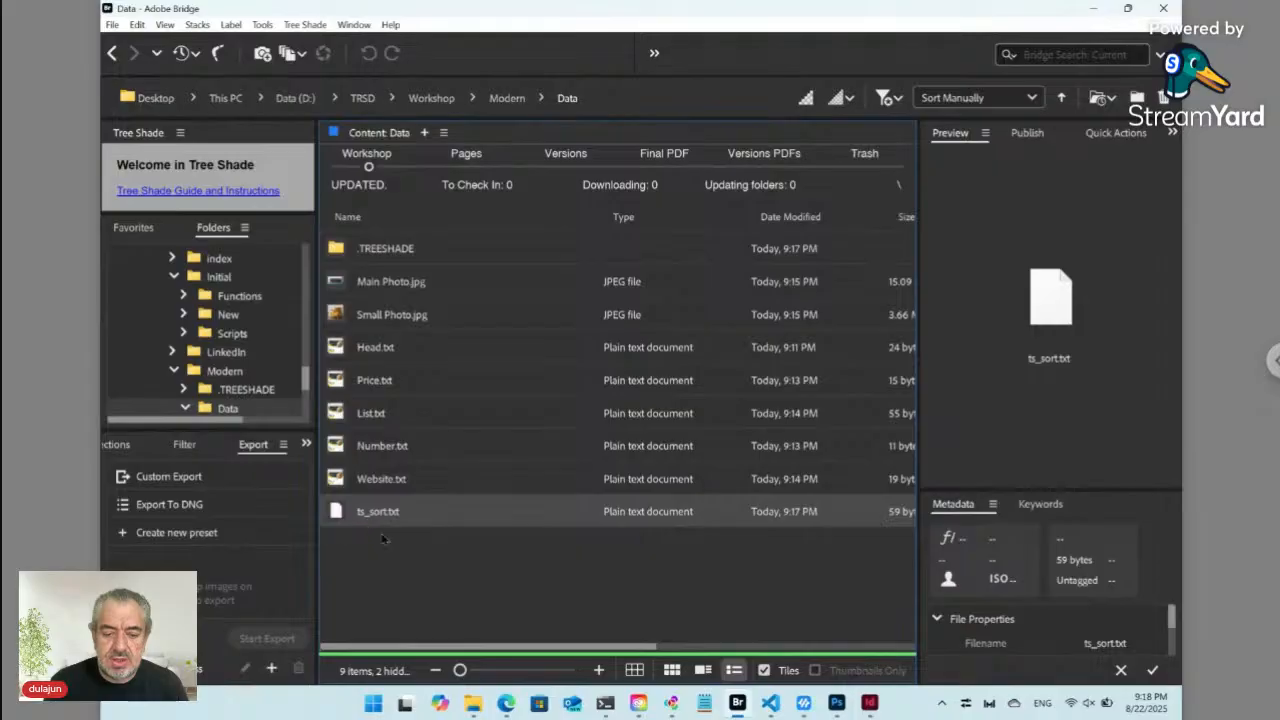
Switch to the Edge browser, reload the Modern template page and check the form's field order and the Head text
left_click(508, 706)
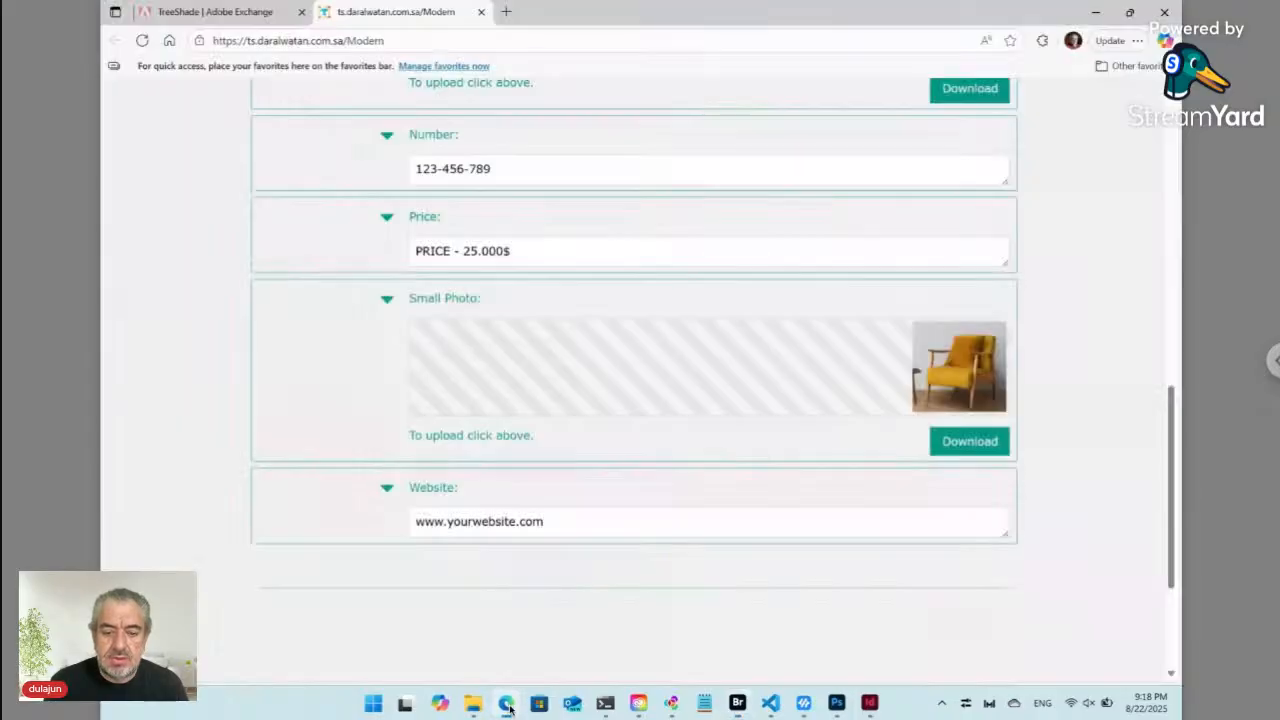
left_click(141, 40)
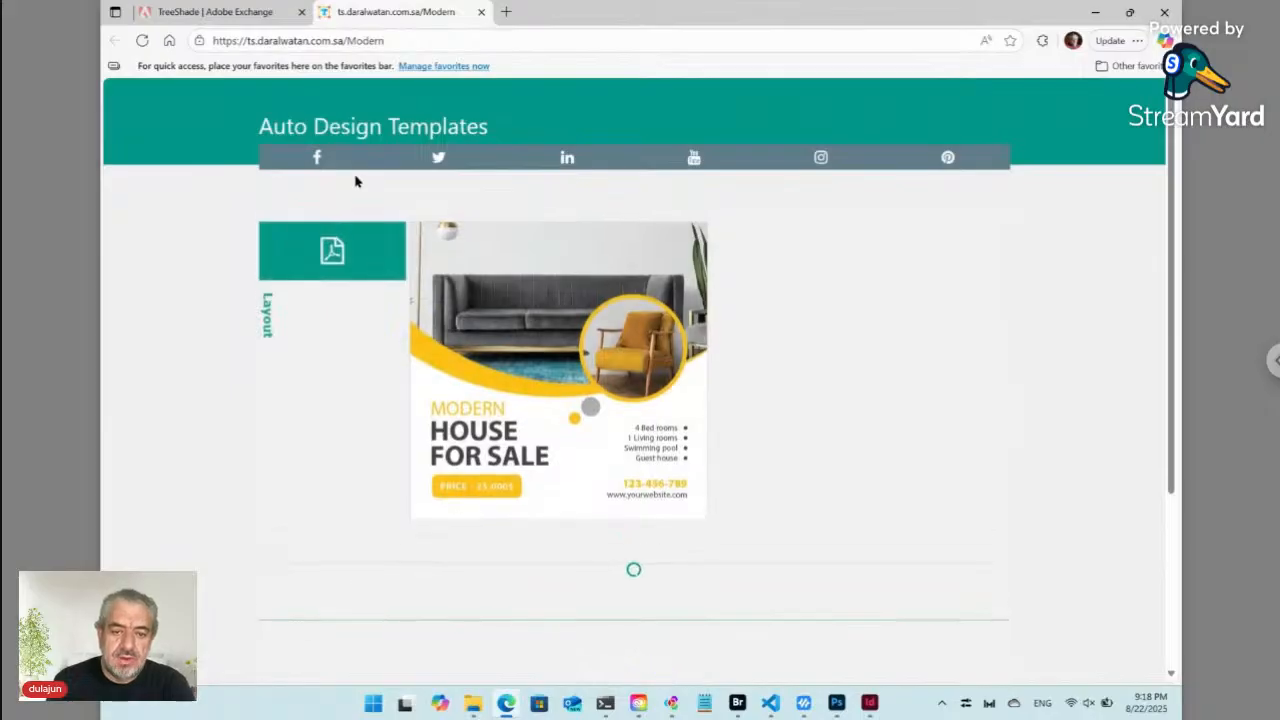
scroll(428, 360, "down", 3)
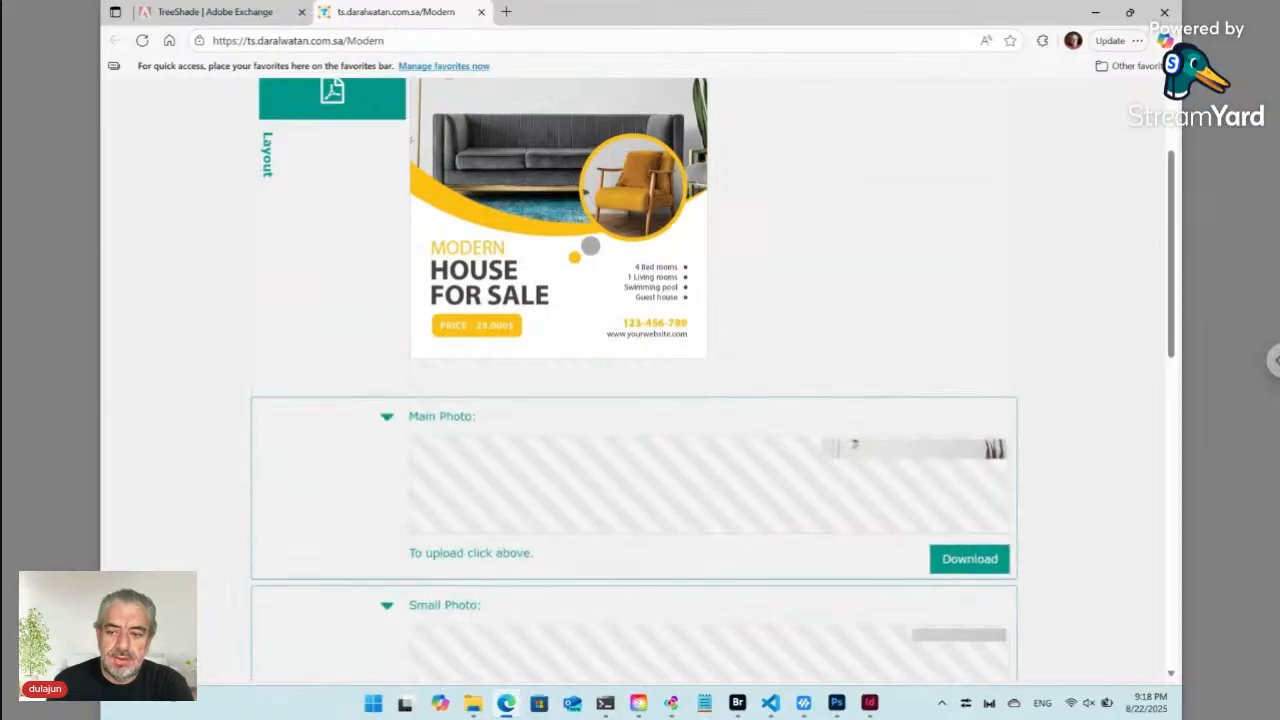
scroll(467, 443, "down", 3)
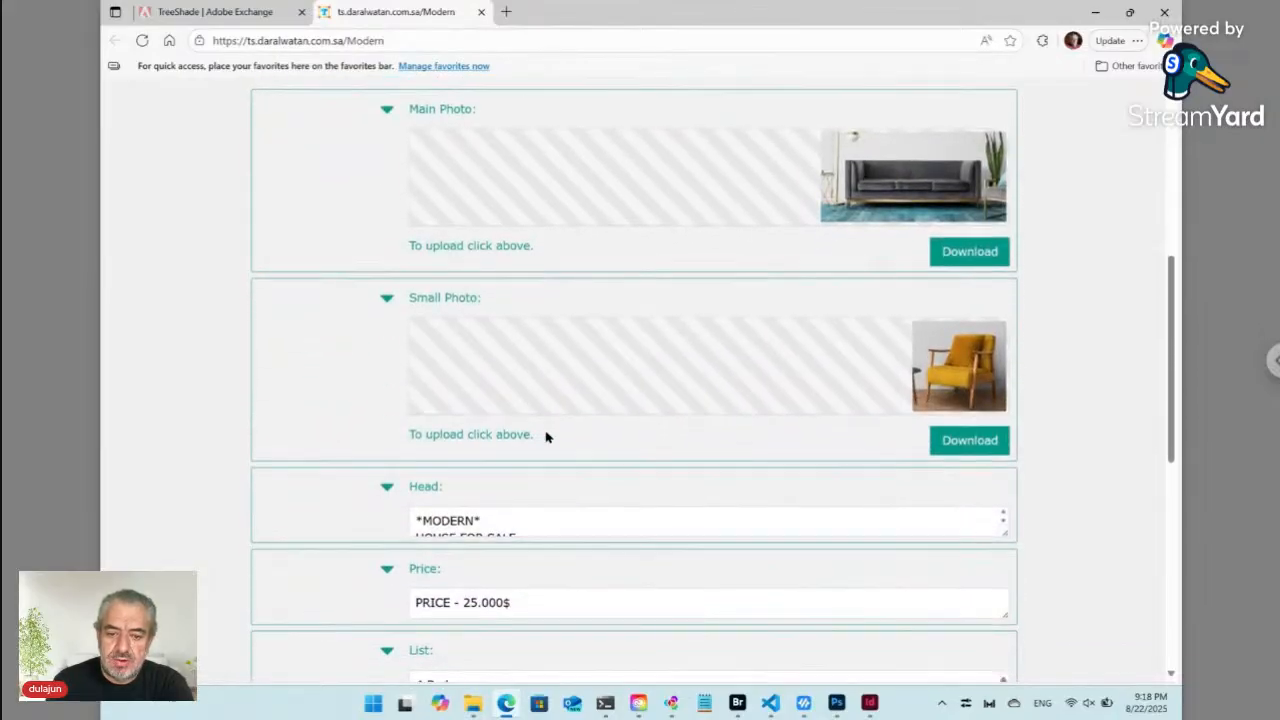
left_click(495, 522)
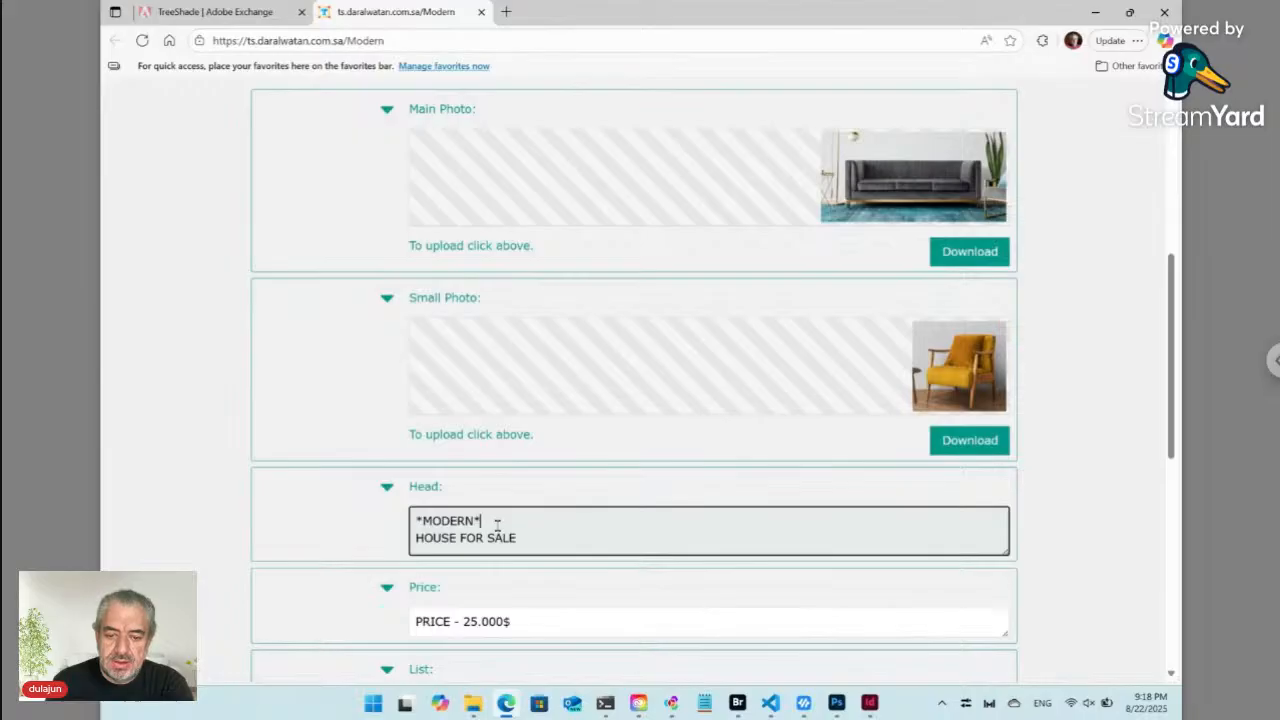
left_click_drag(421, 521, 406, 520)
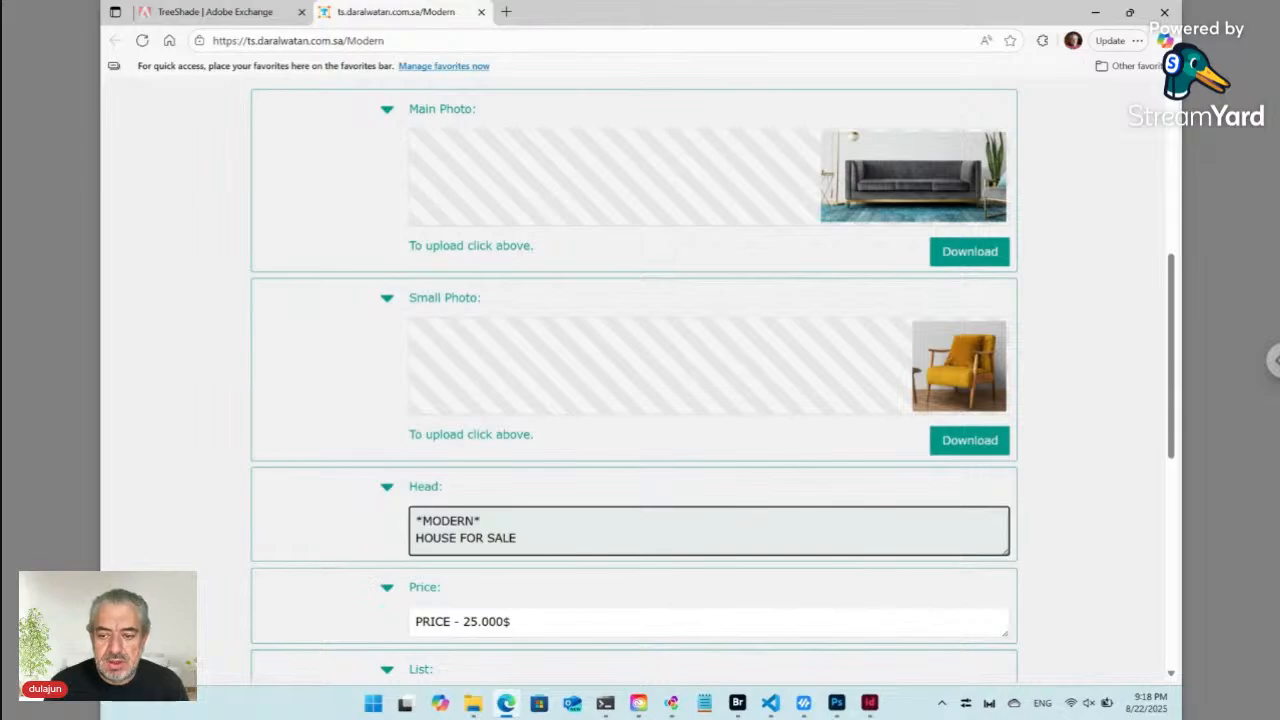
Switch to InDesign and examine the GREP style rules of the Head paragraph style without changing them
left_click(869, 703)
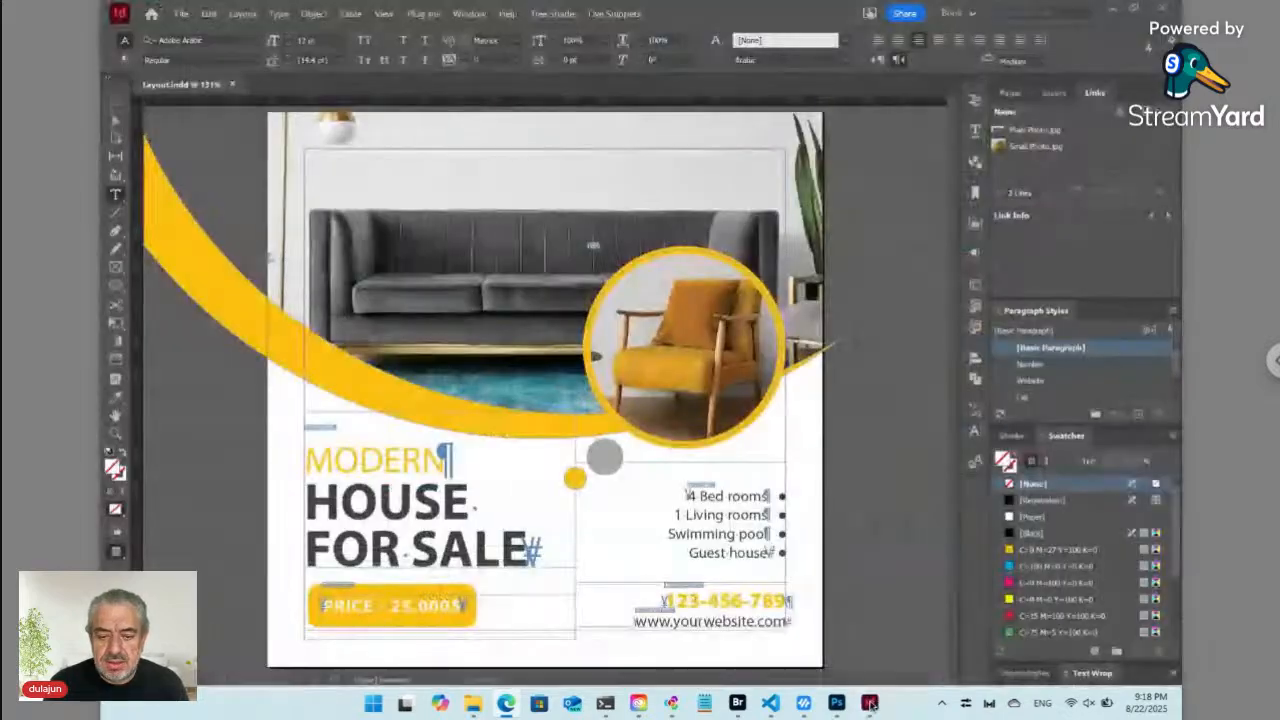
left_click(340, 460)
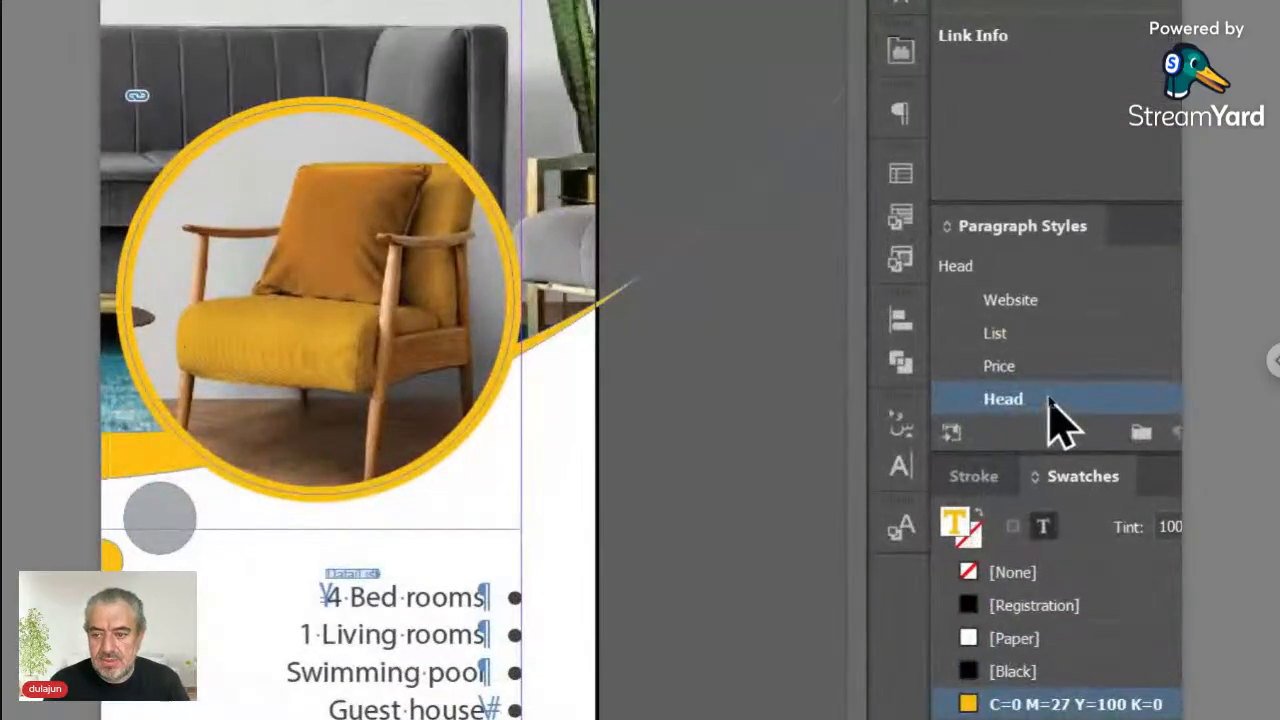
right_click(1048, 397)
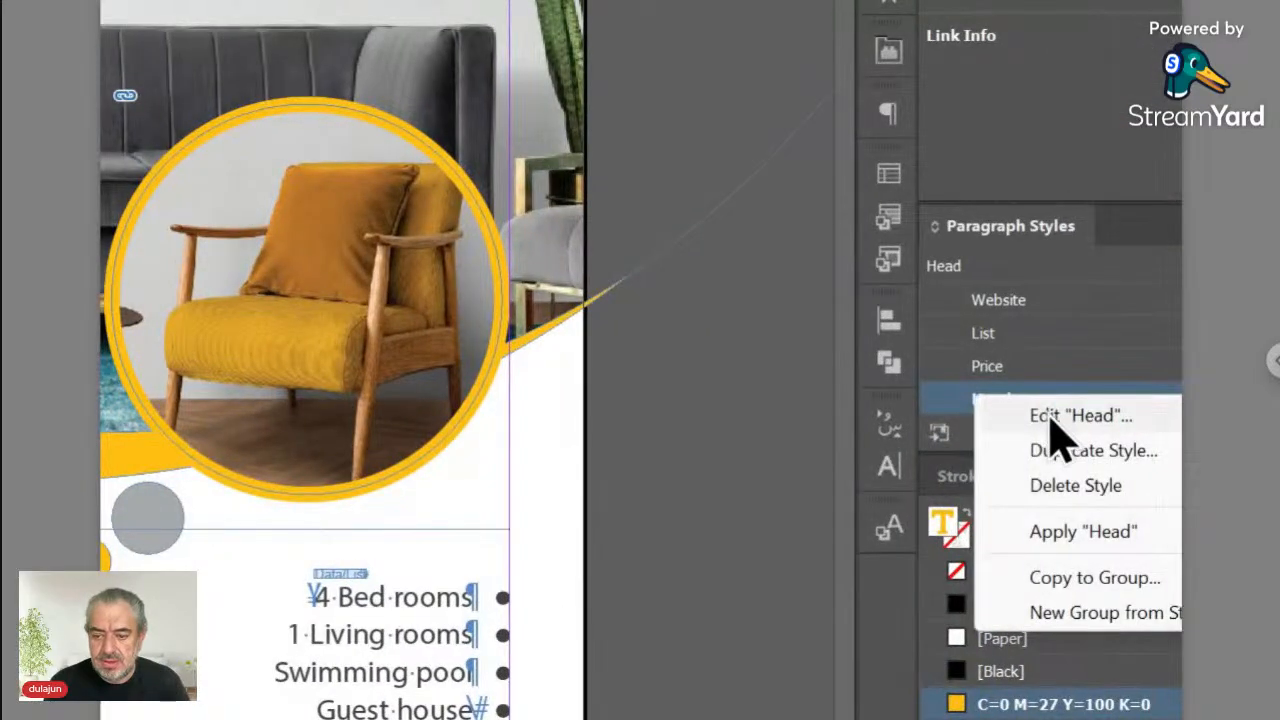
left_click(1050, 416)
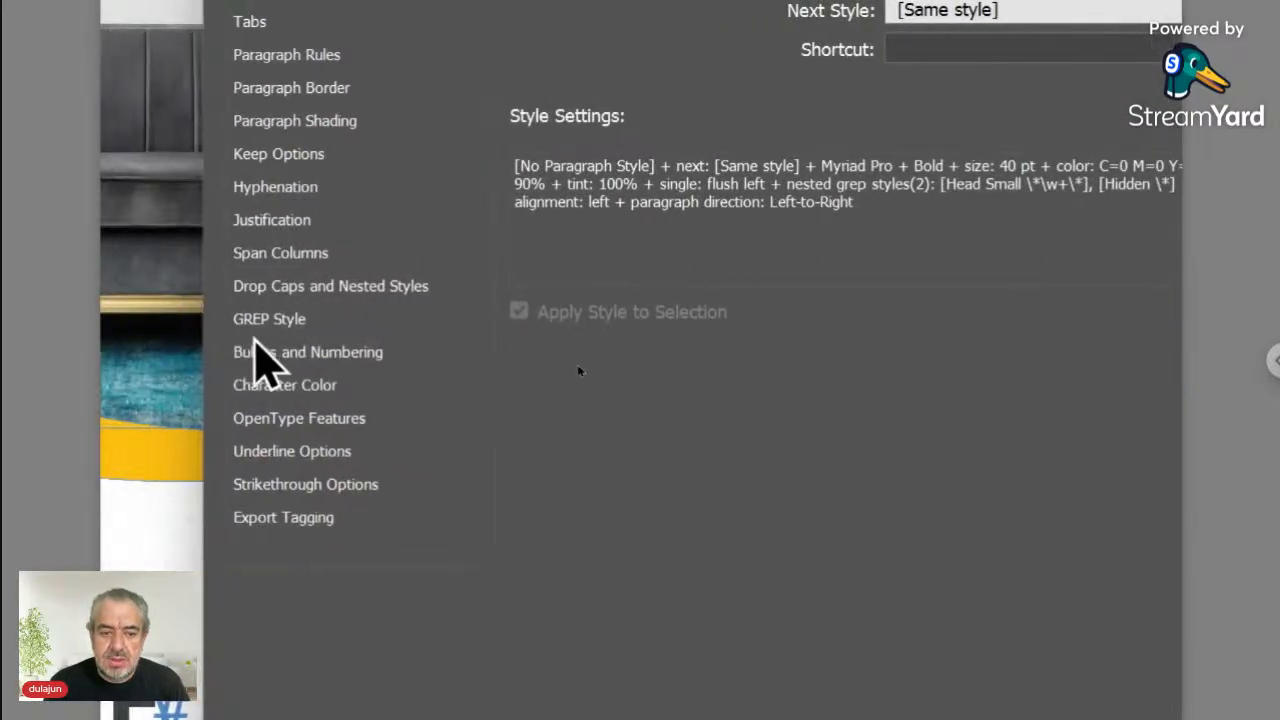
left_click(169, 320)
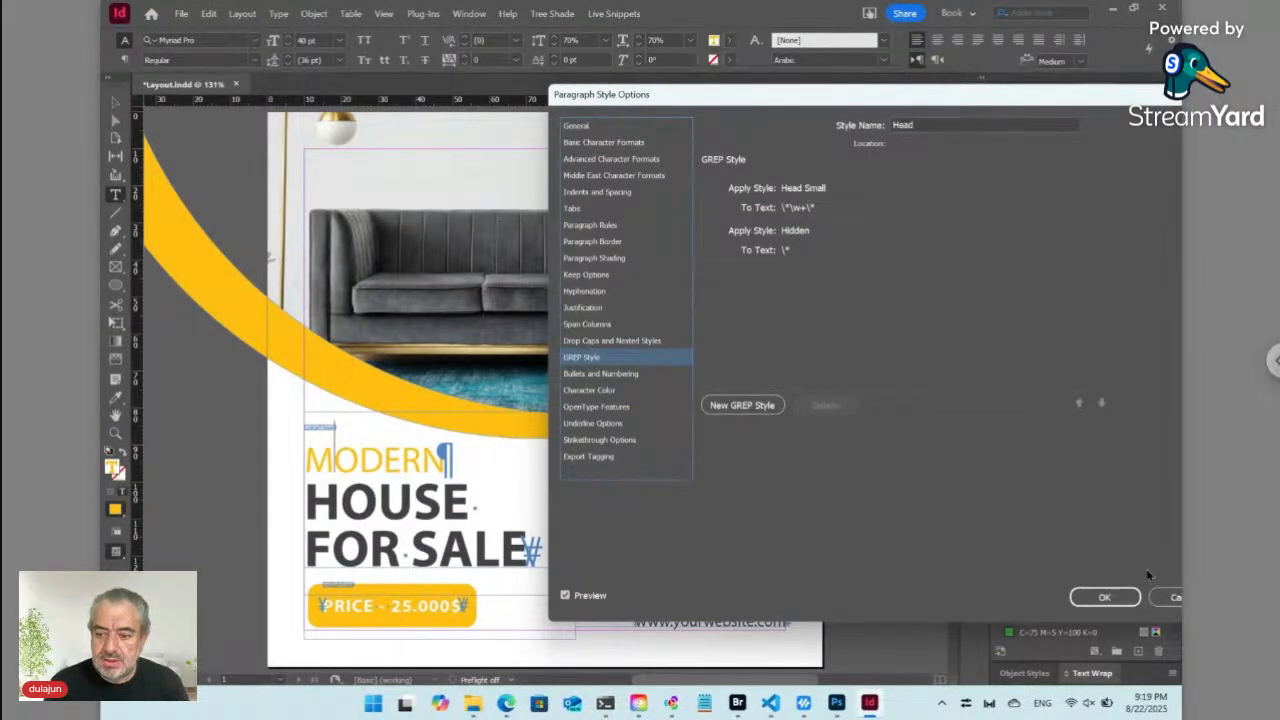
left_click(1168, 597)
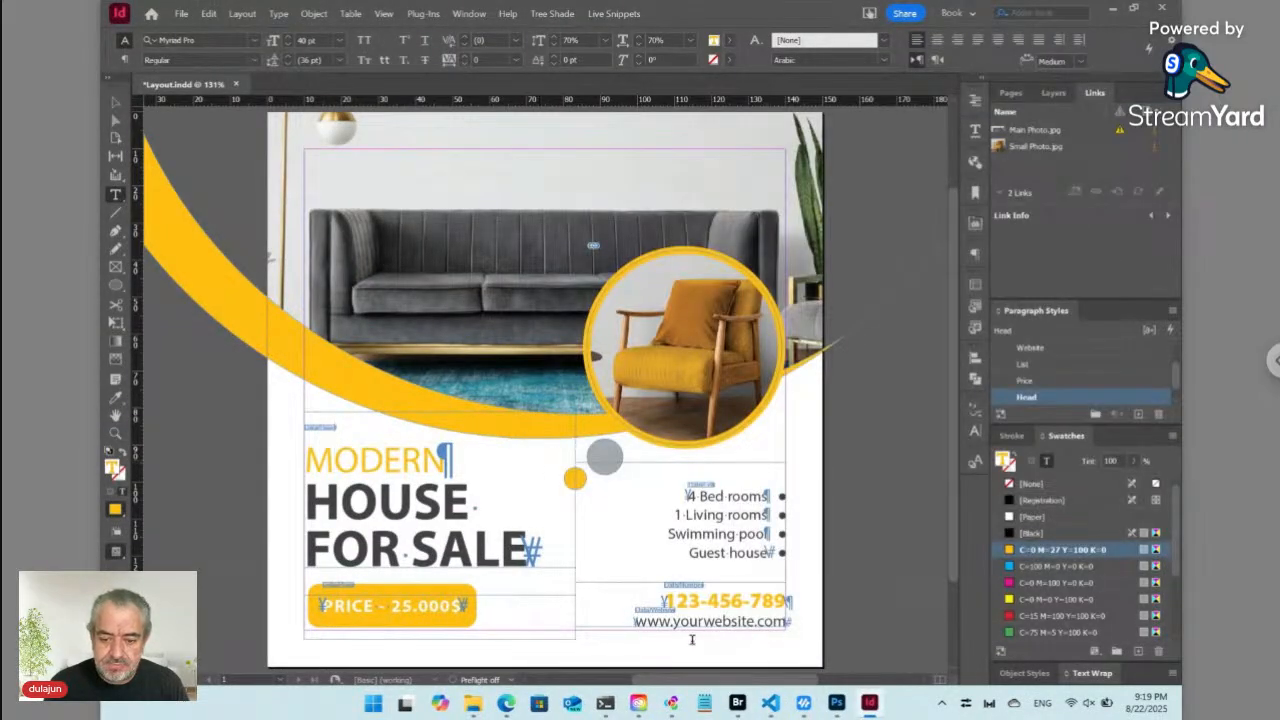
Return to the browser form and edit the Head text so the asterisks enclose HOUSE instead of MODERN
mouse_move(506, 703)
left_click(443, 590)
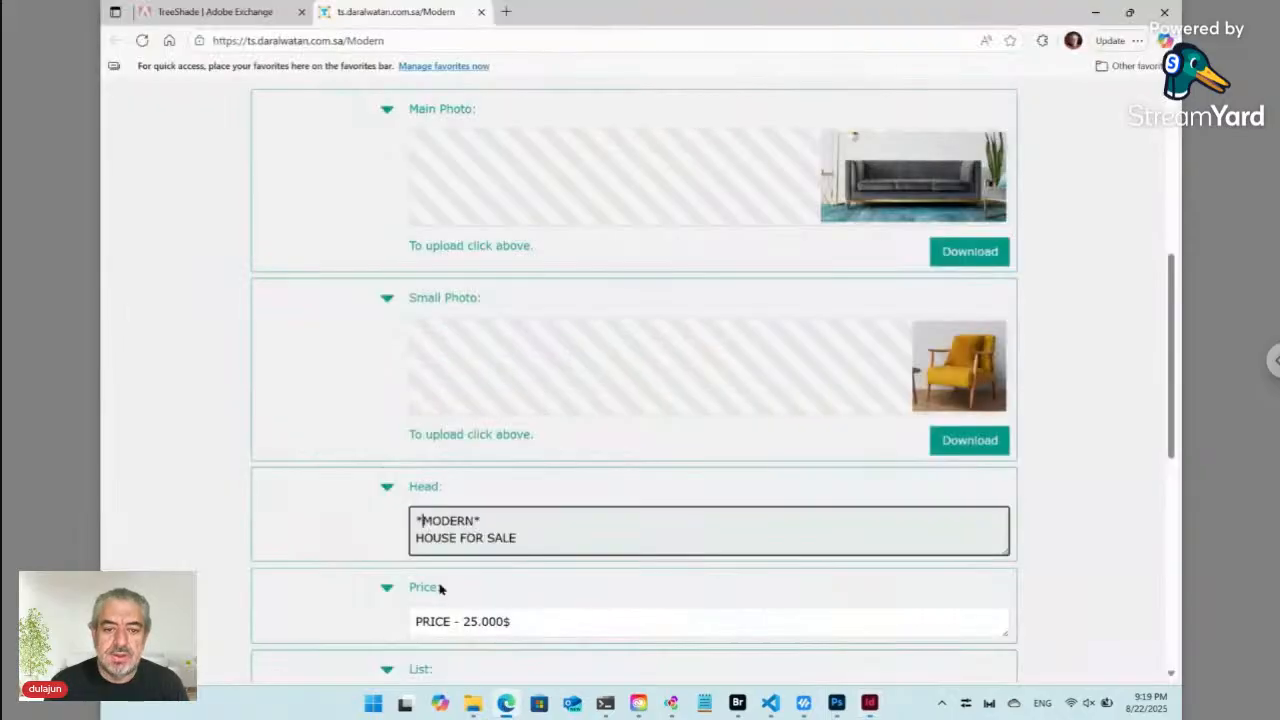
left_click(421, 521)
key("BackSpace")
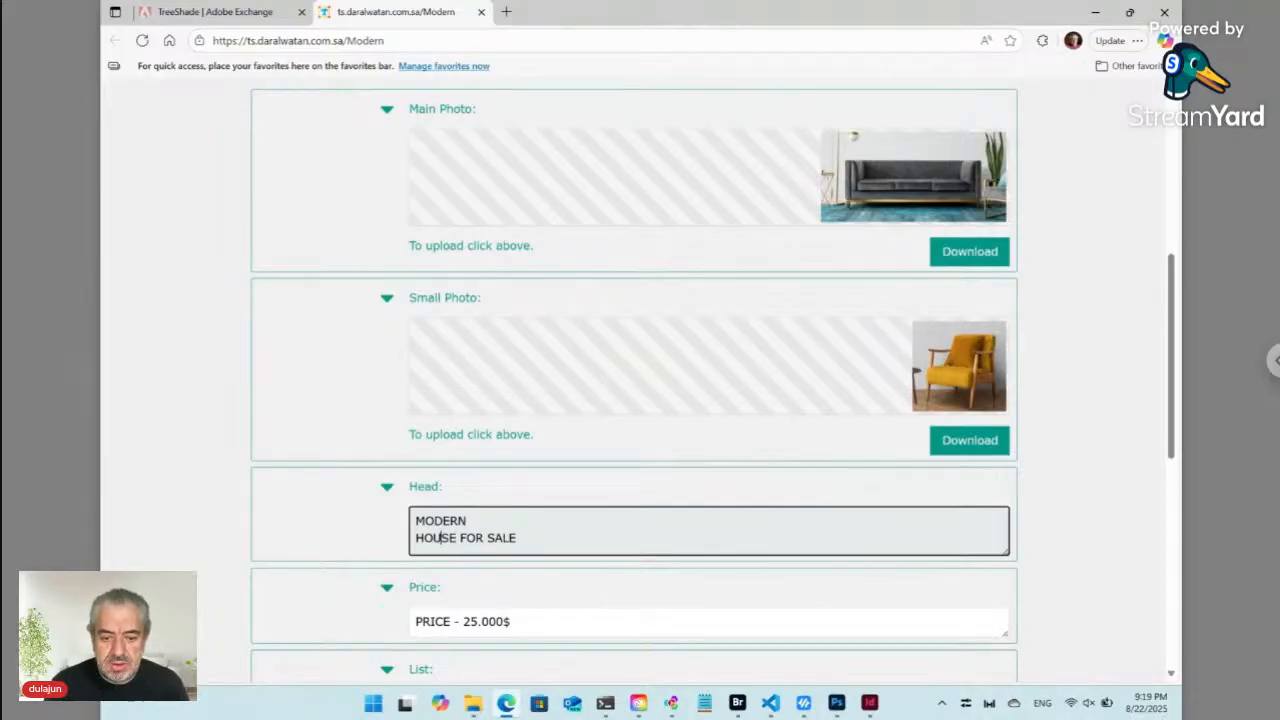
type("*")
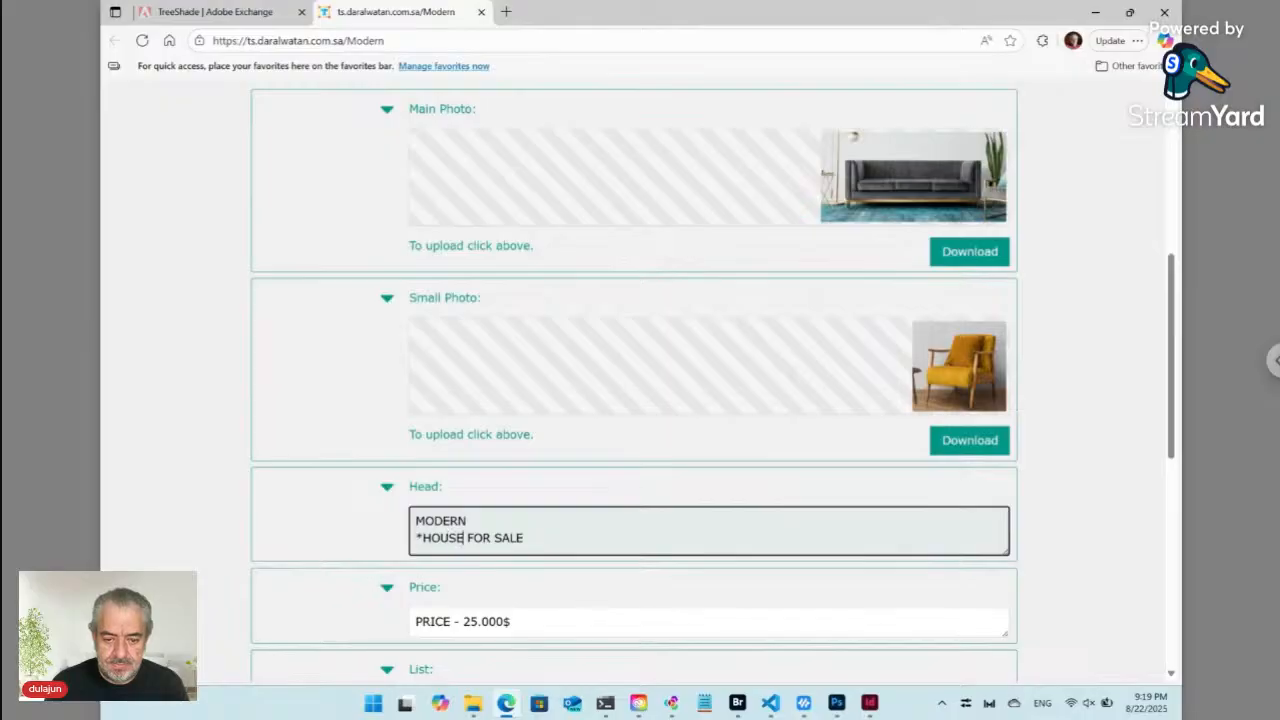
type("*")
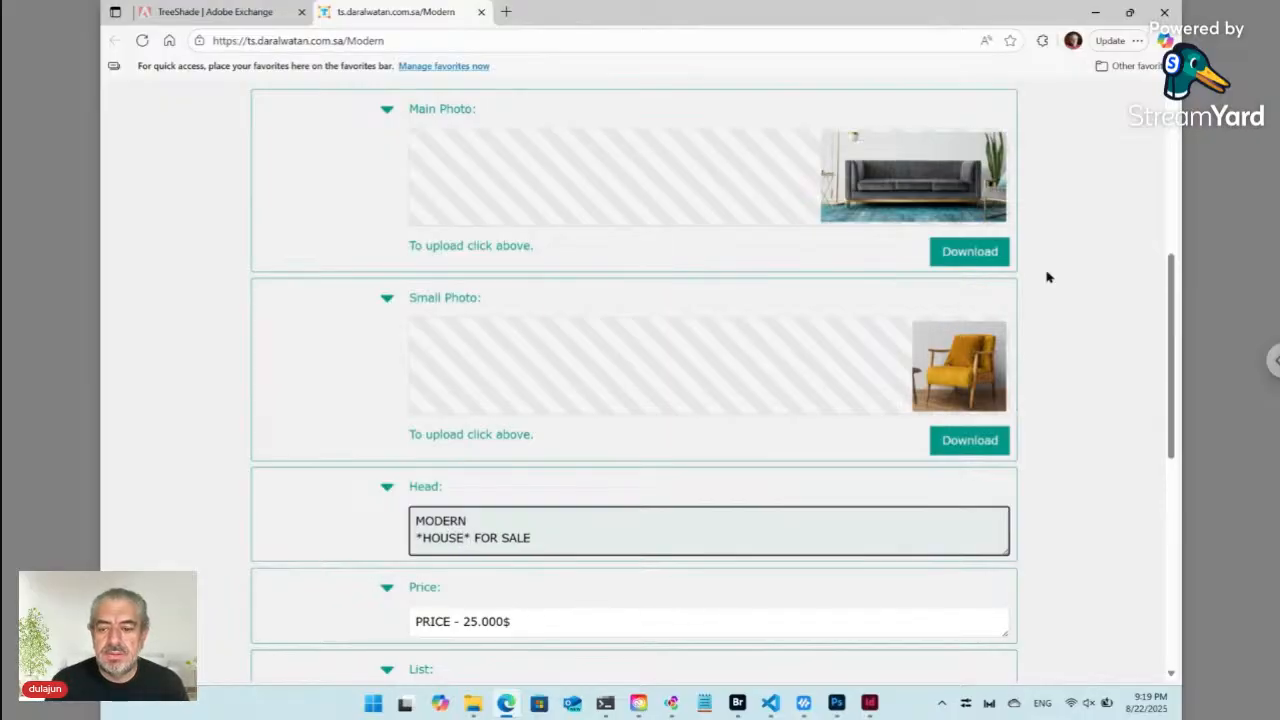
left_click(1070, 303)
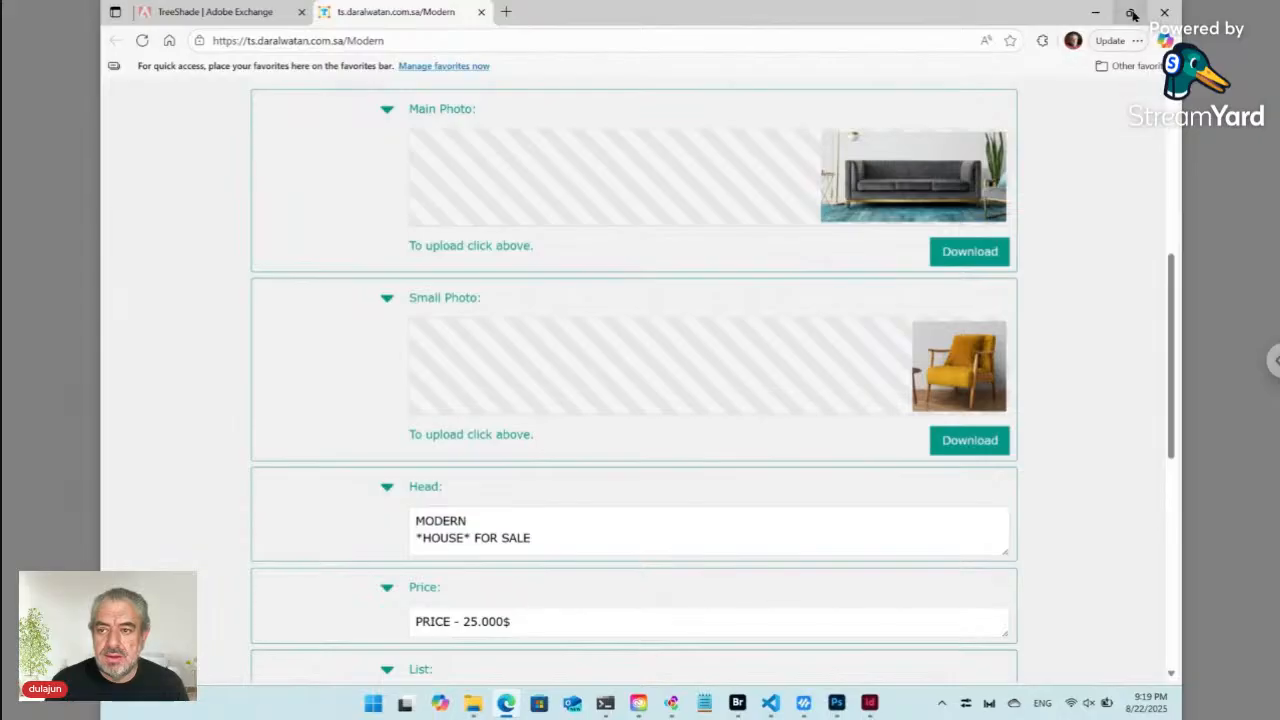
Arrange the browser and InDesign windows side by side, with the web form in one half and Layout.indd in the other
mouse_move(1131, 13)
left_click(1033, 57)
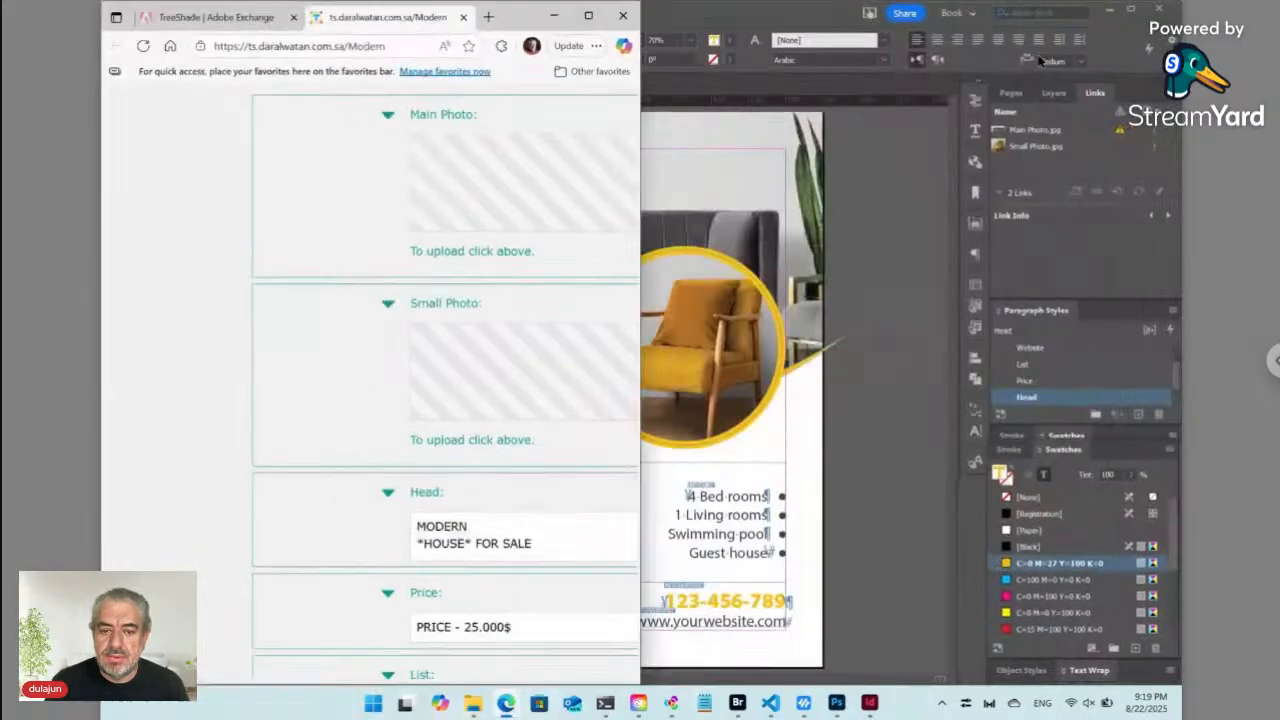
left_click(952, 88)
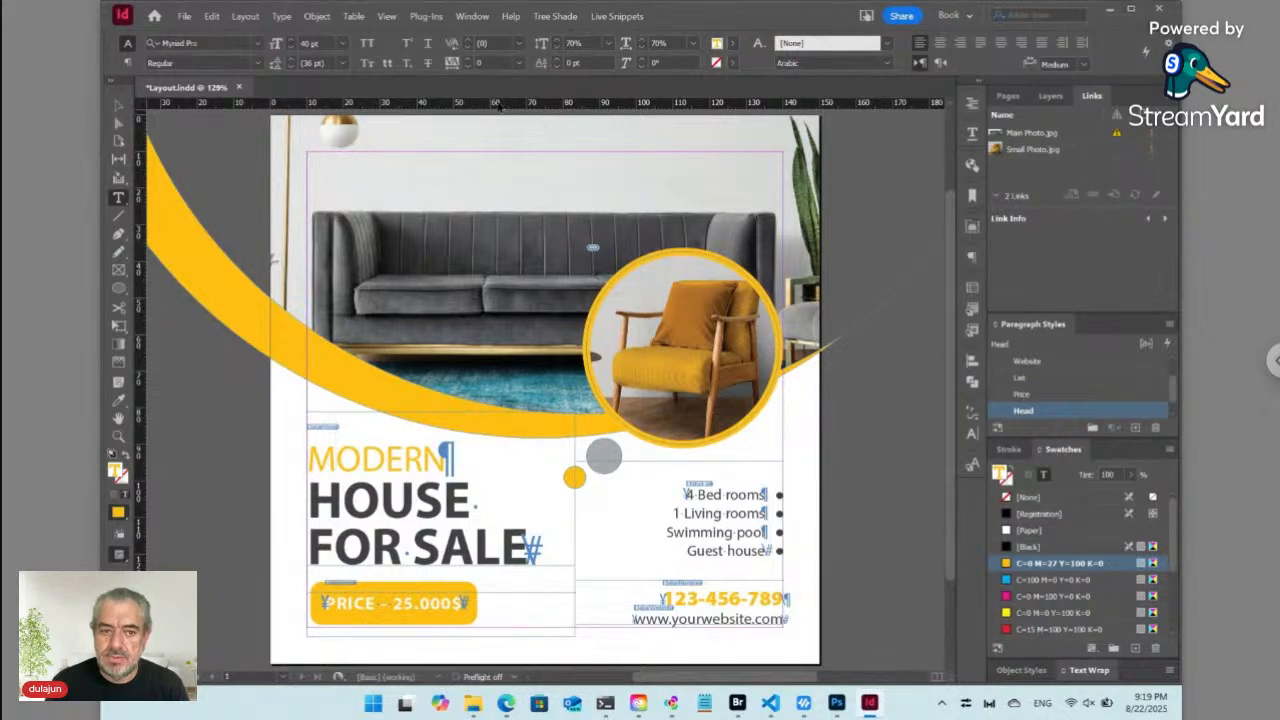
left_click(1131, 9)
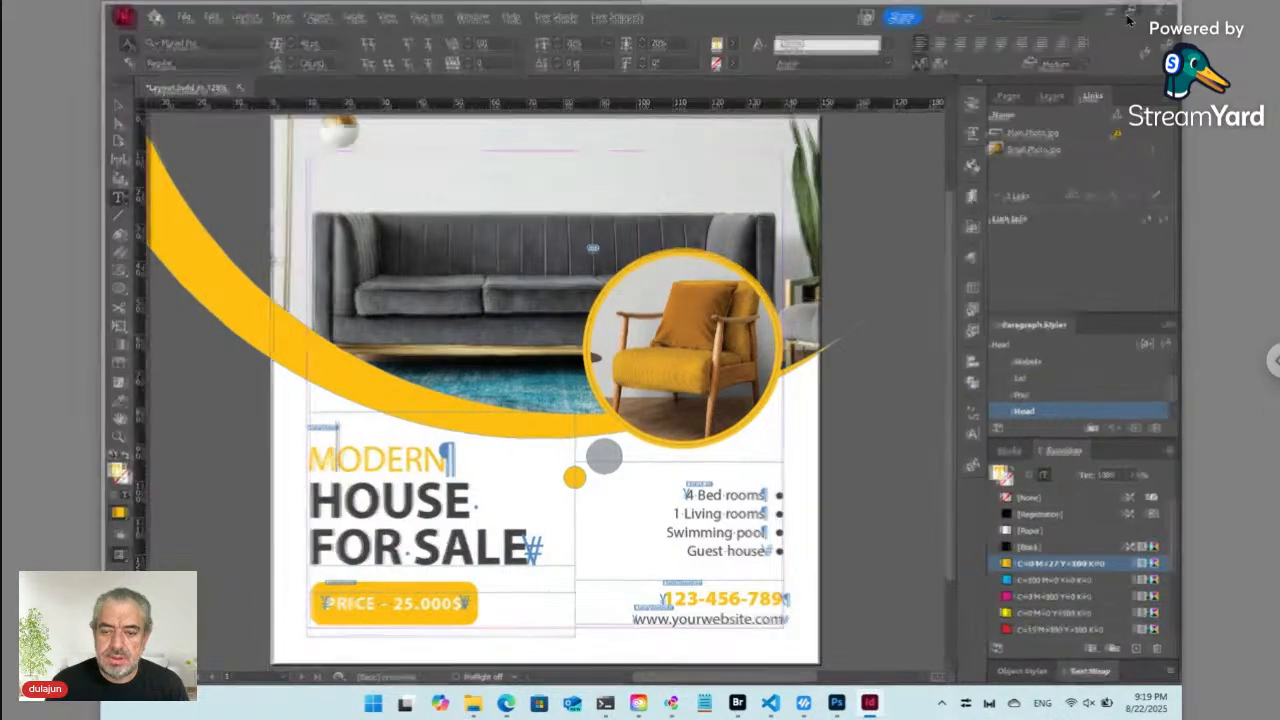
left_click(1134, 8)
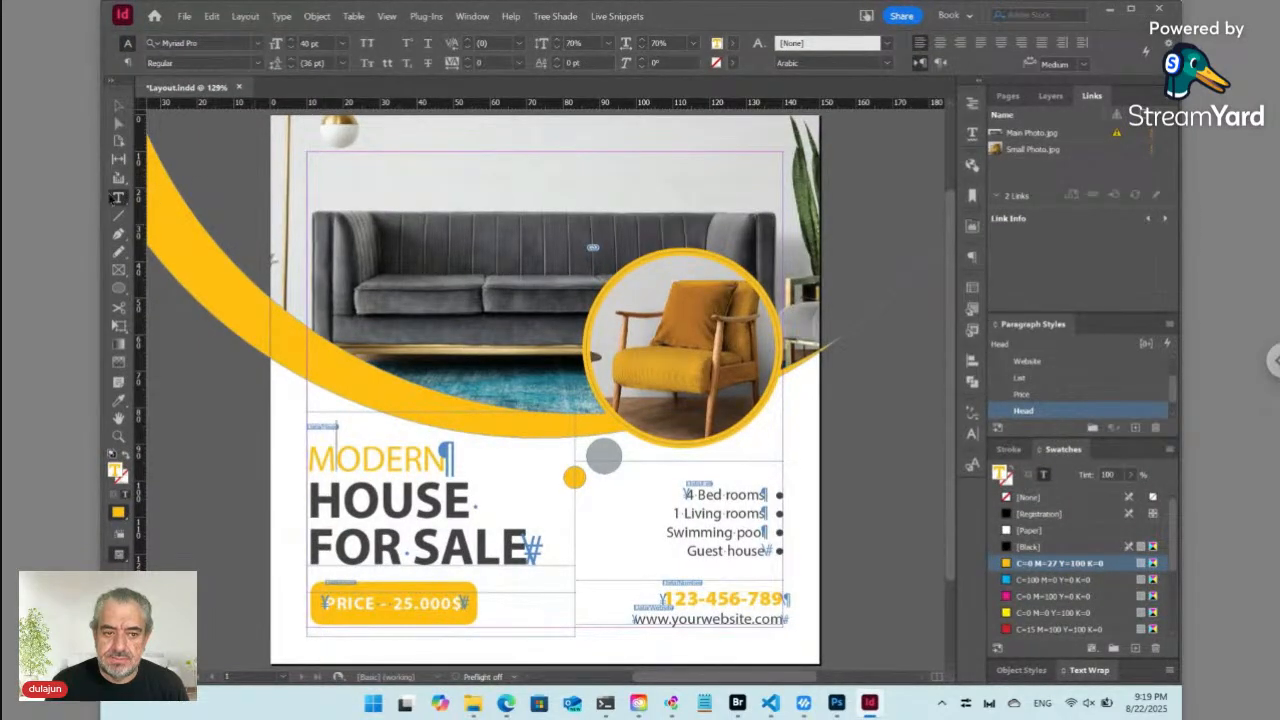
left_click_drag(102, 196, 645, 240)
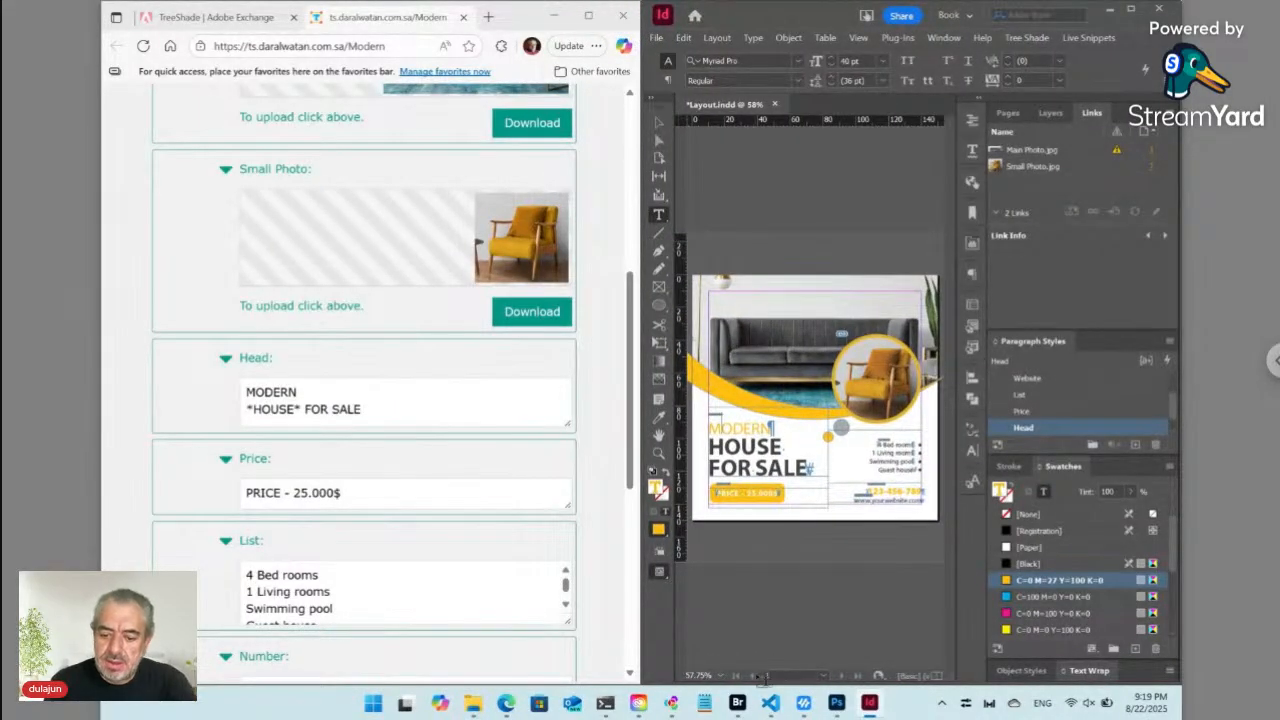
Switch to Bridge and fit its window into the half of the screen beside the browser
left_click(737, 703)
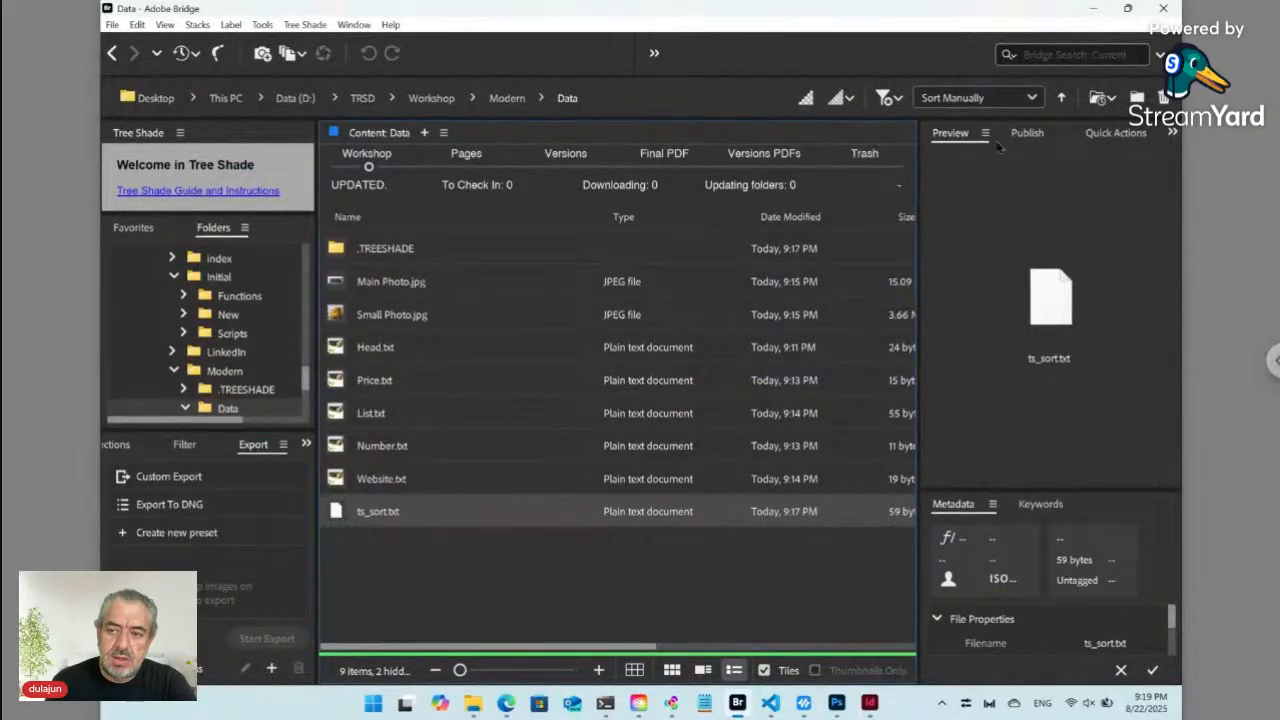
mouse_move(1127, 10)
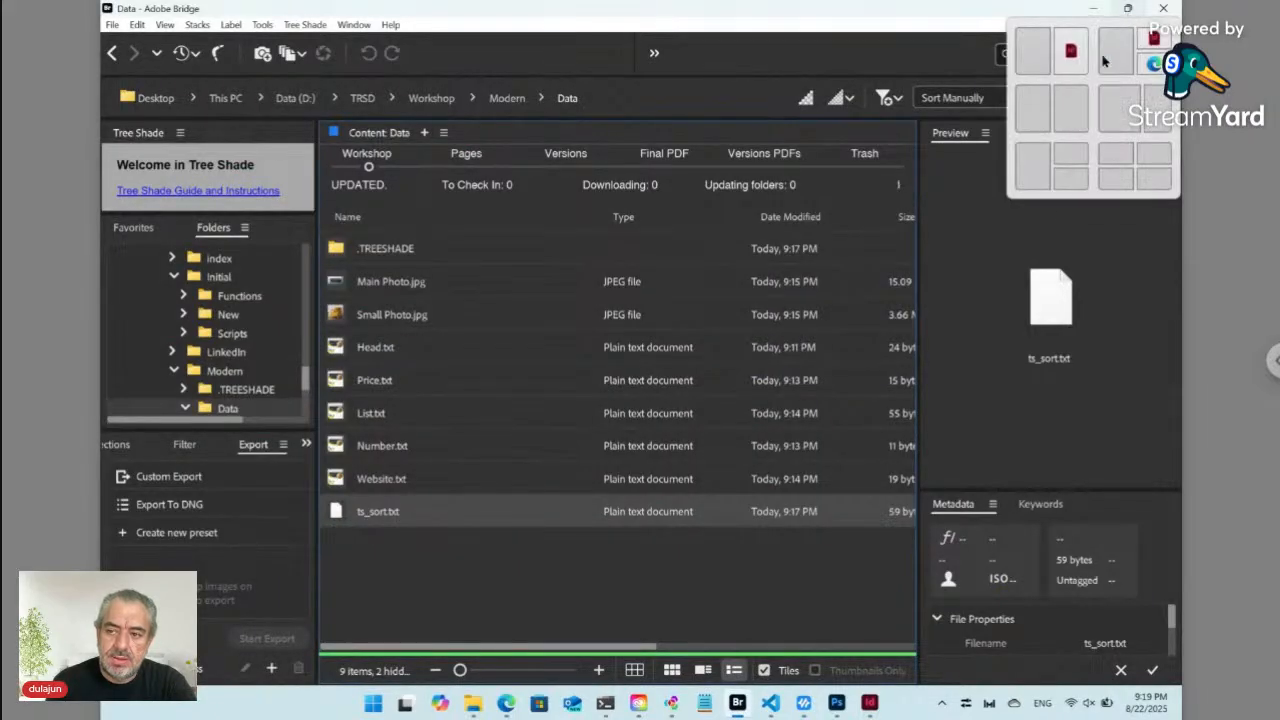
left_click(1076, 97)
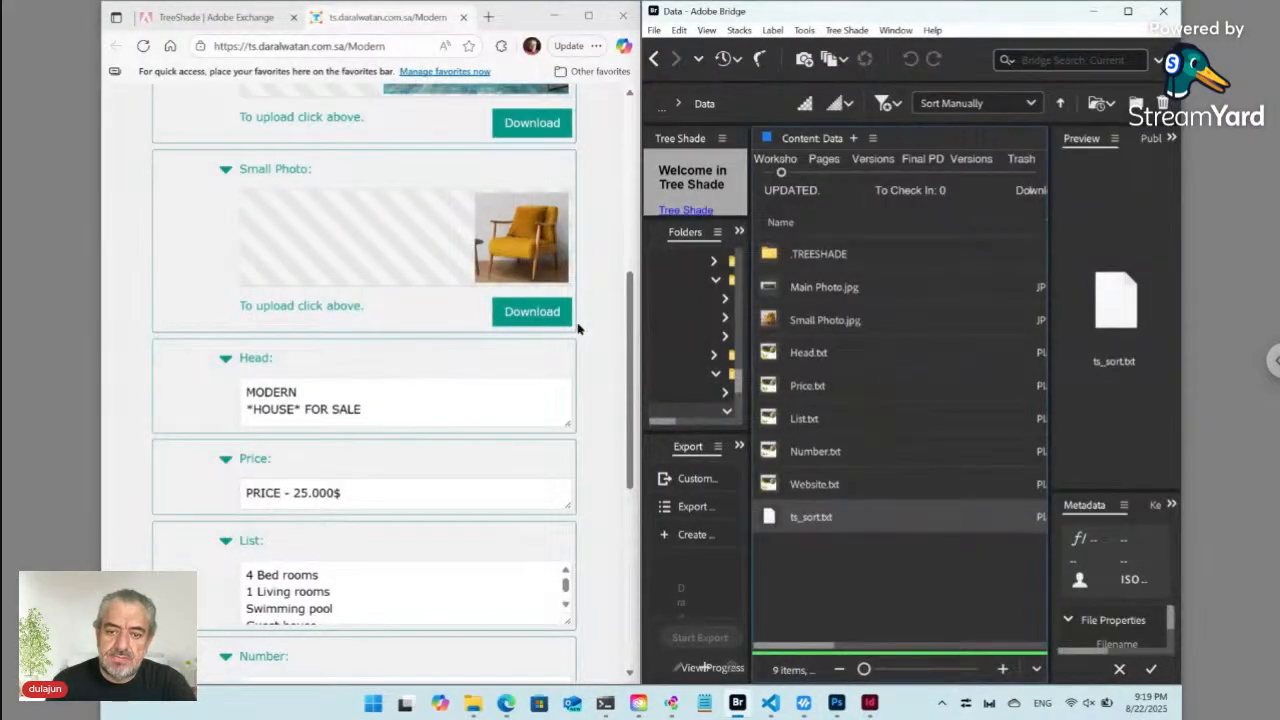
Look through the Modern web form from the layout preview down to the Website field and the Update option
left_click(605, 343)
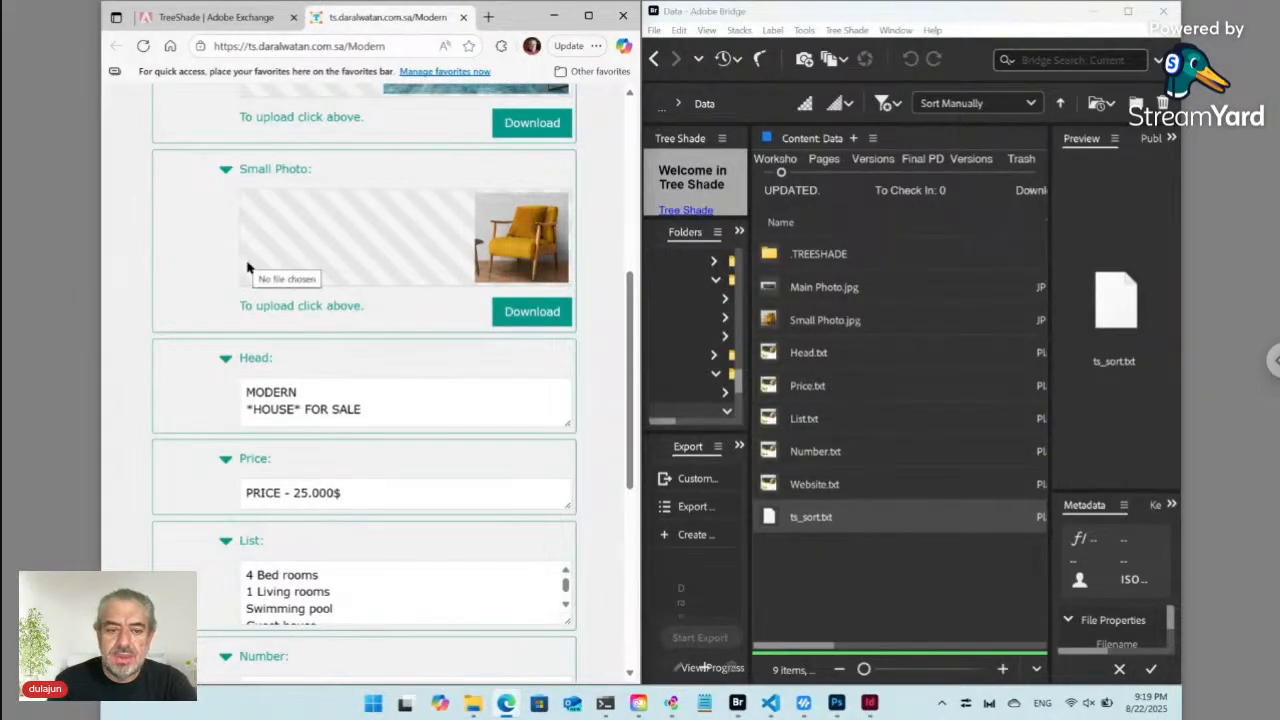
scroll(250, 264, "up", 5)
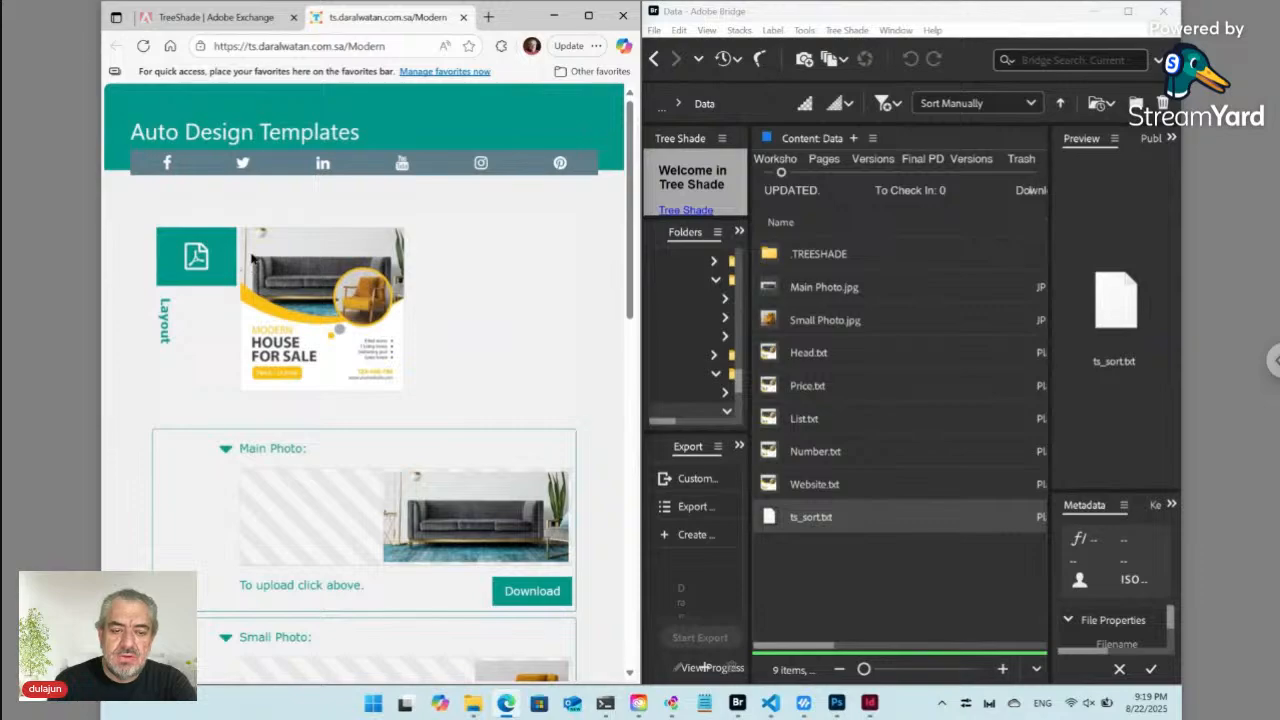
scroll(399, 311, "down", 5)
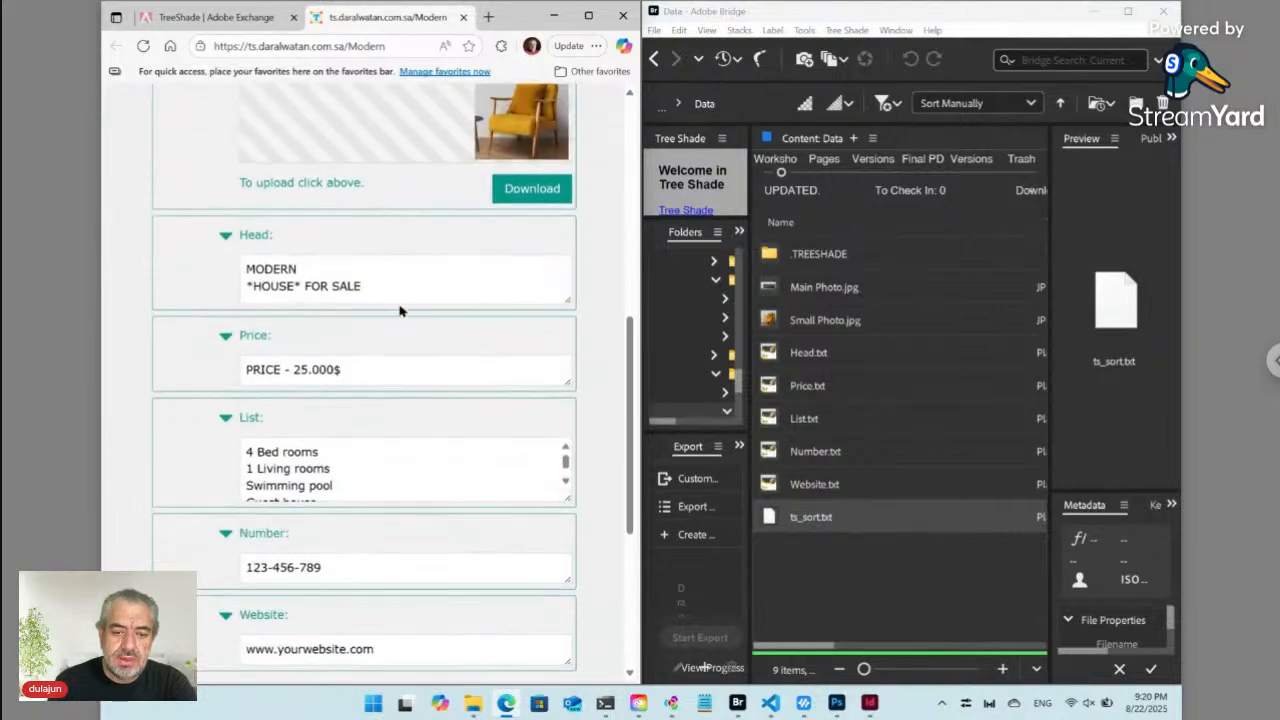
scroll(399, 311, "down", 2)
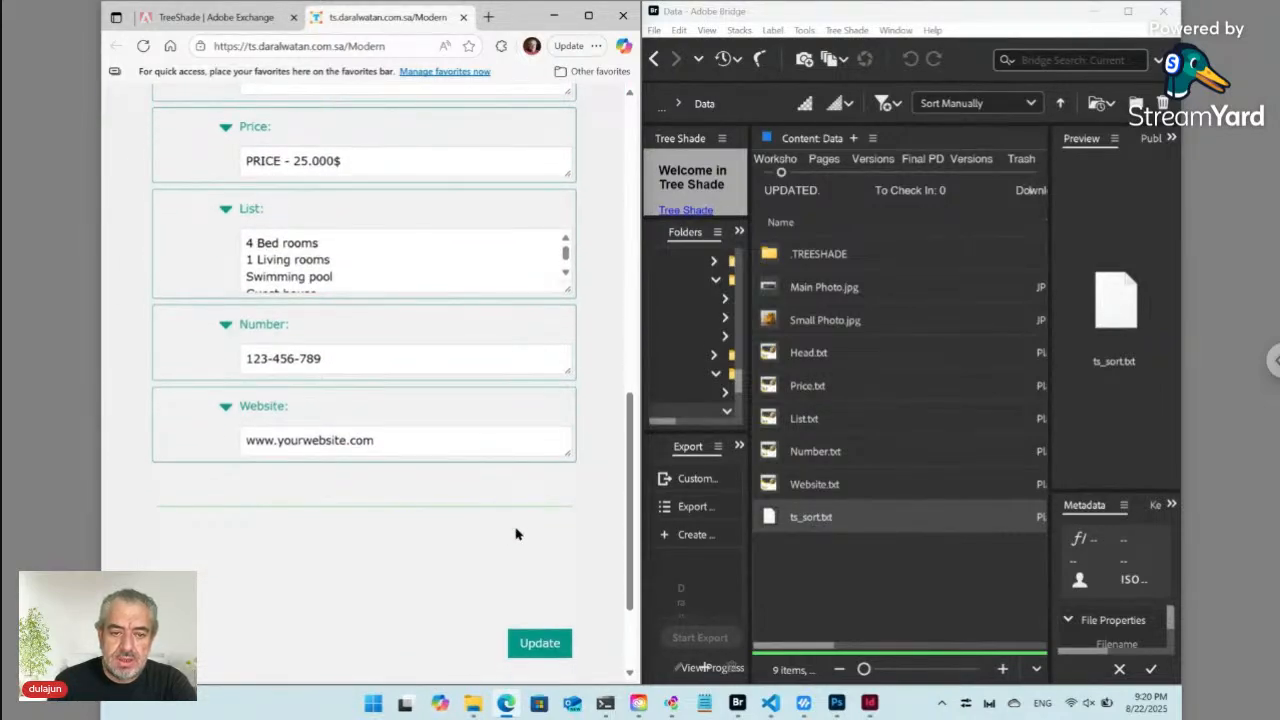
scroll(457, 391, "up", 5)
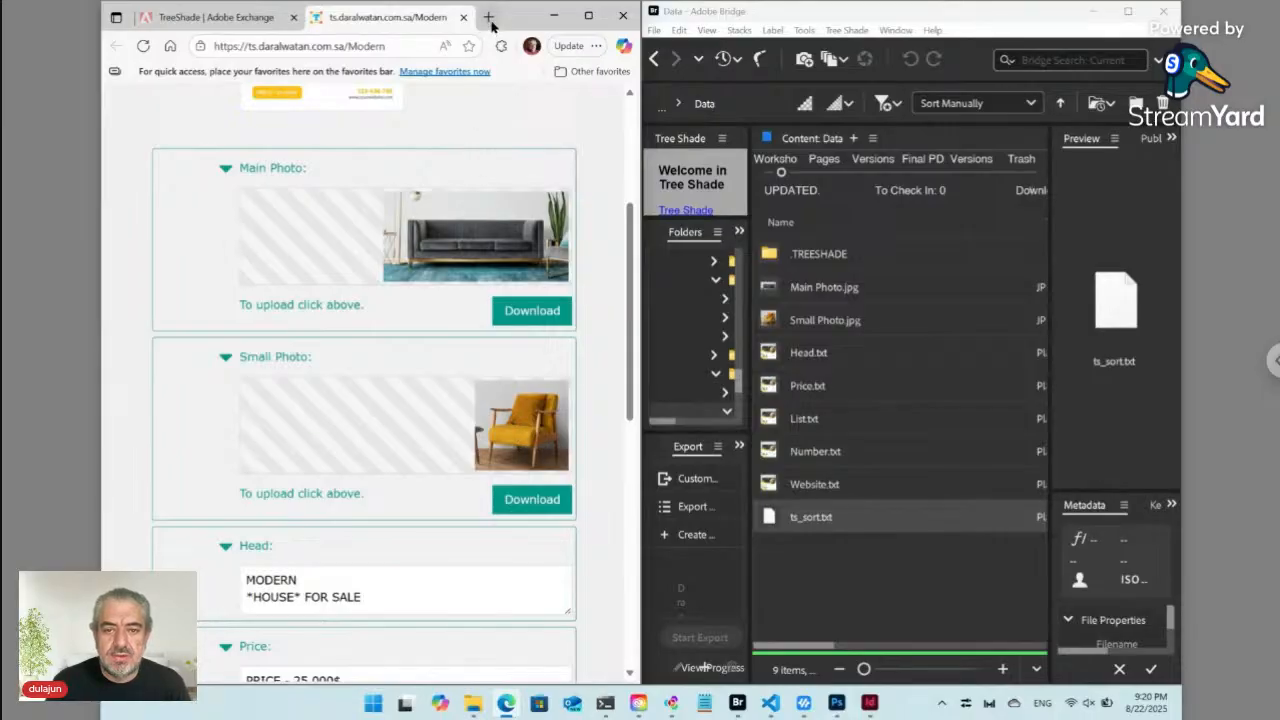
Open pexels.com in a new browser tab and search its free photos for sofa
left_click(489, 17)
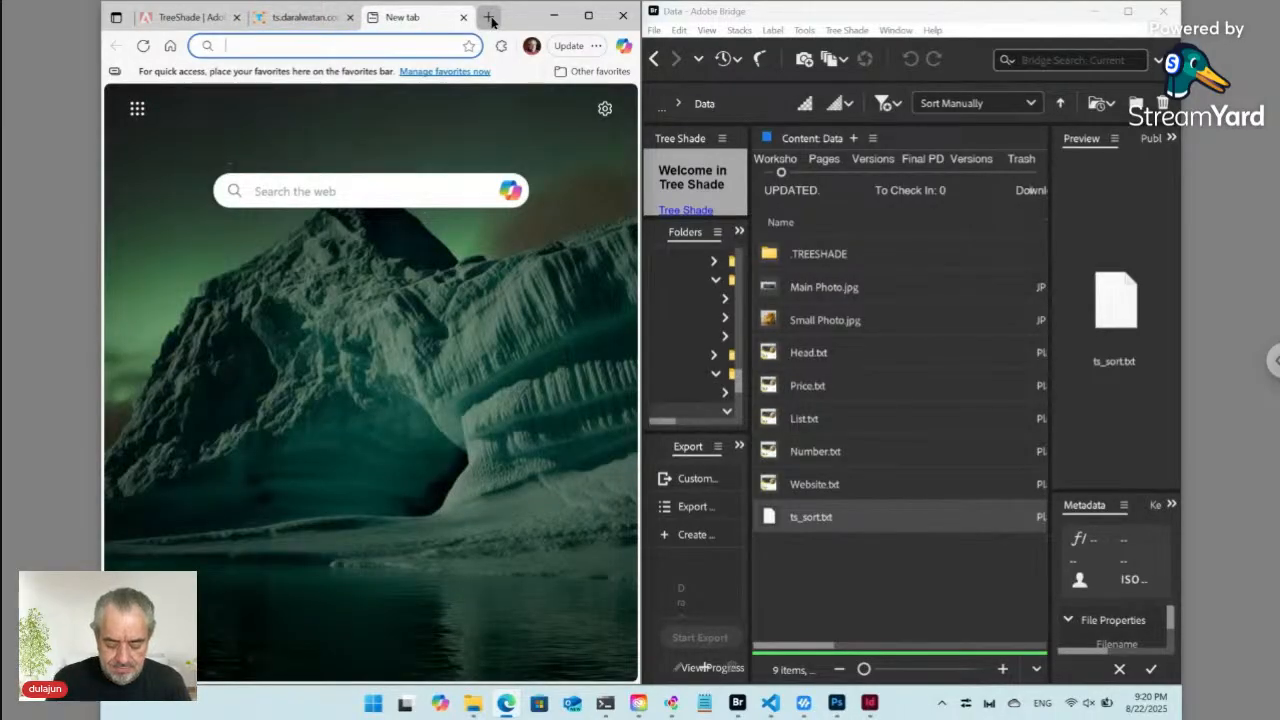
type("pexe")
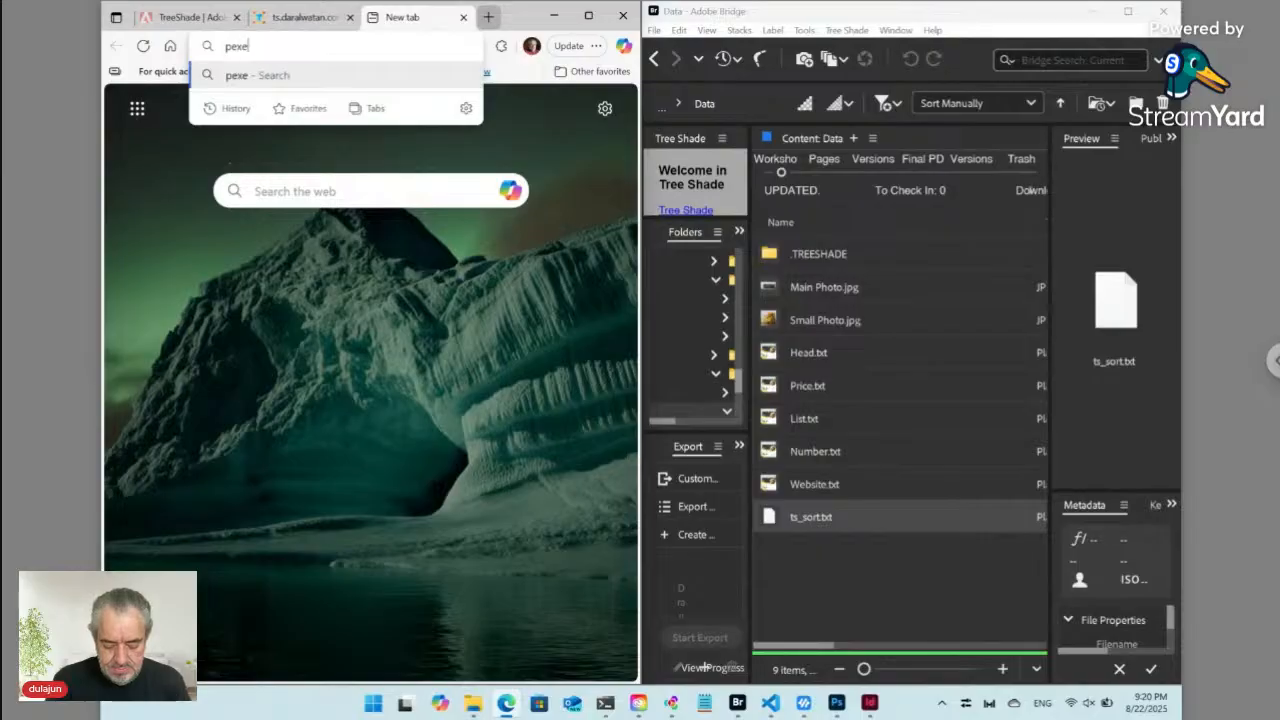
type("ls.com")
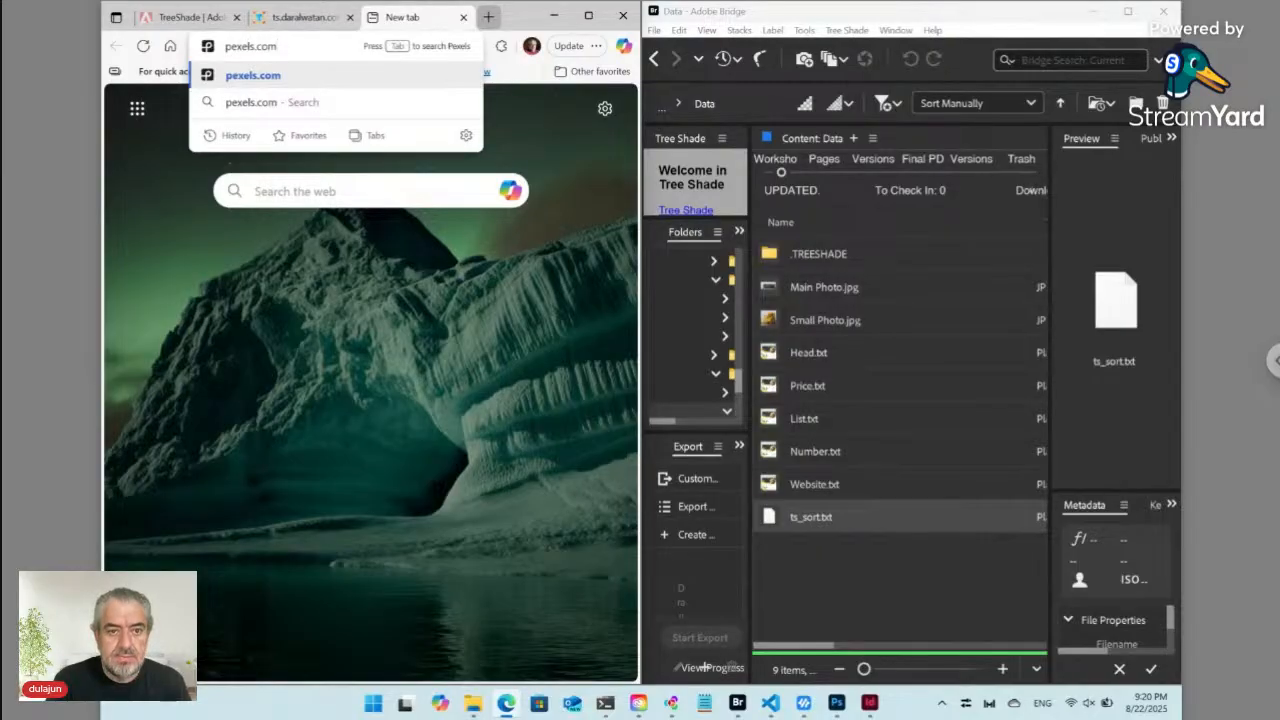
key("Return")
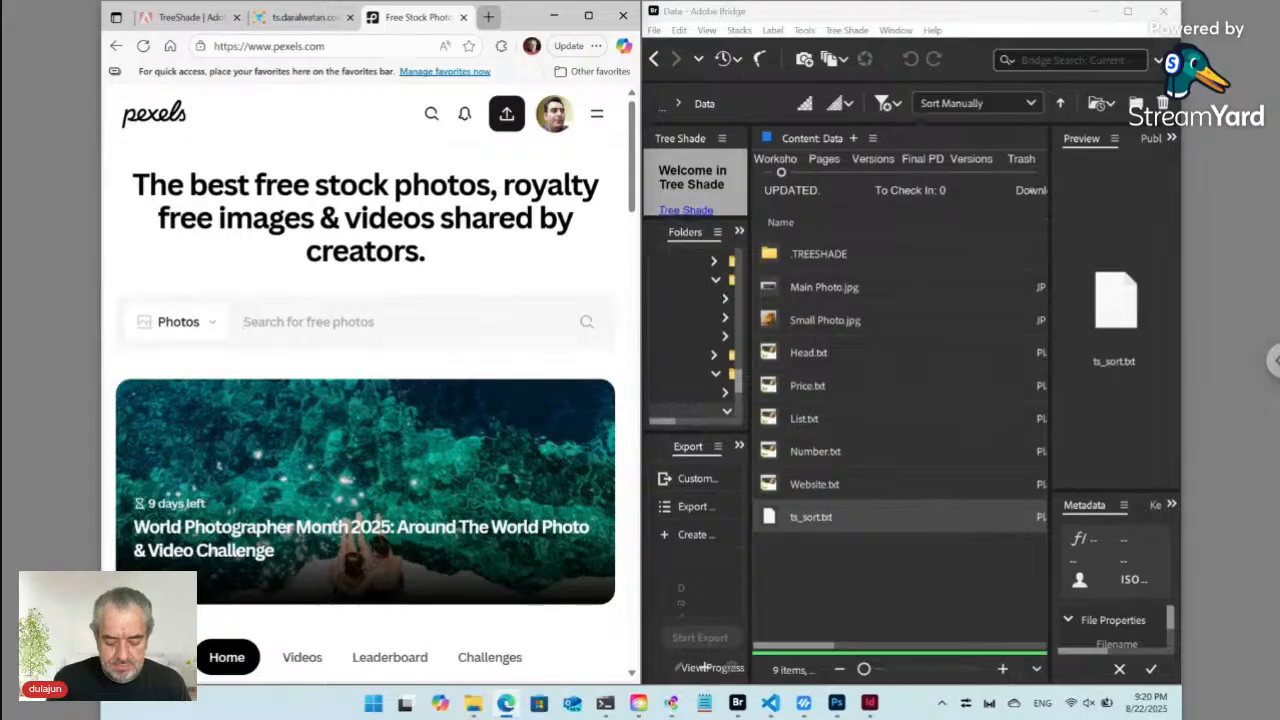
type("sofa")
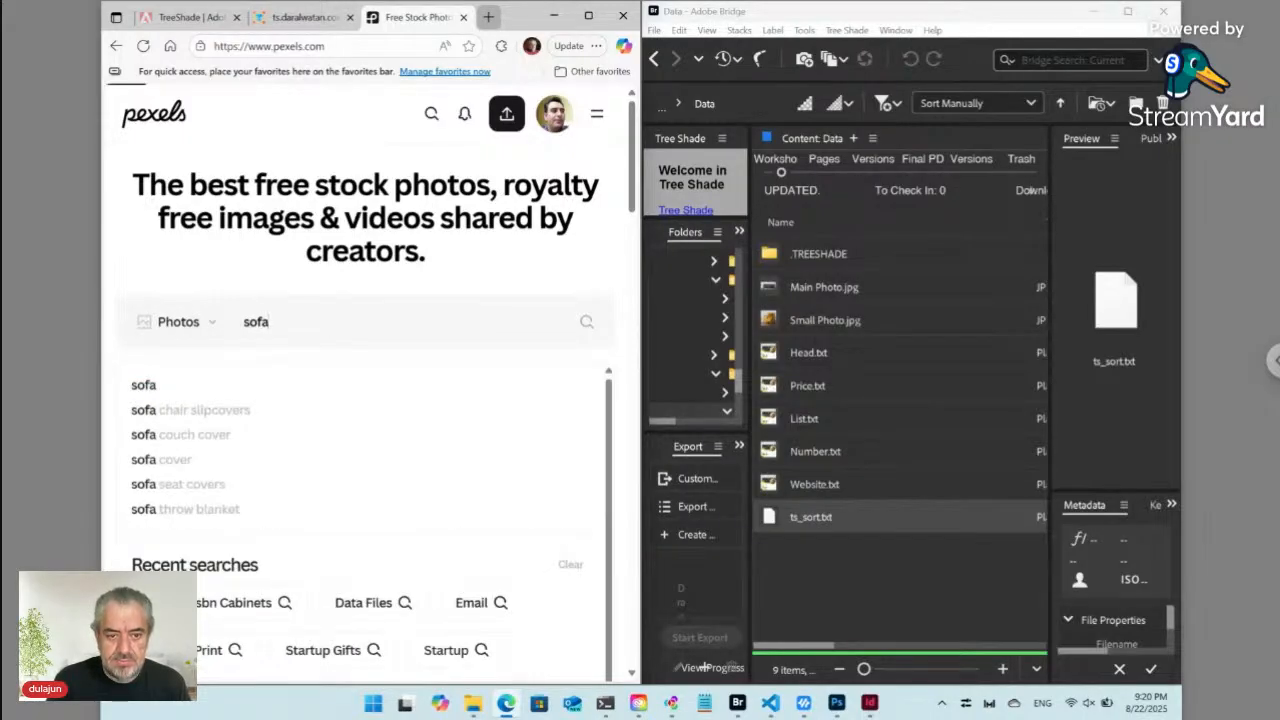
key("Return")
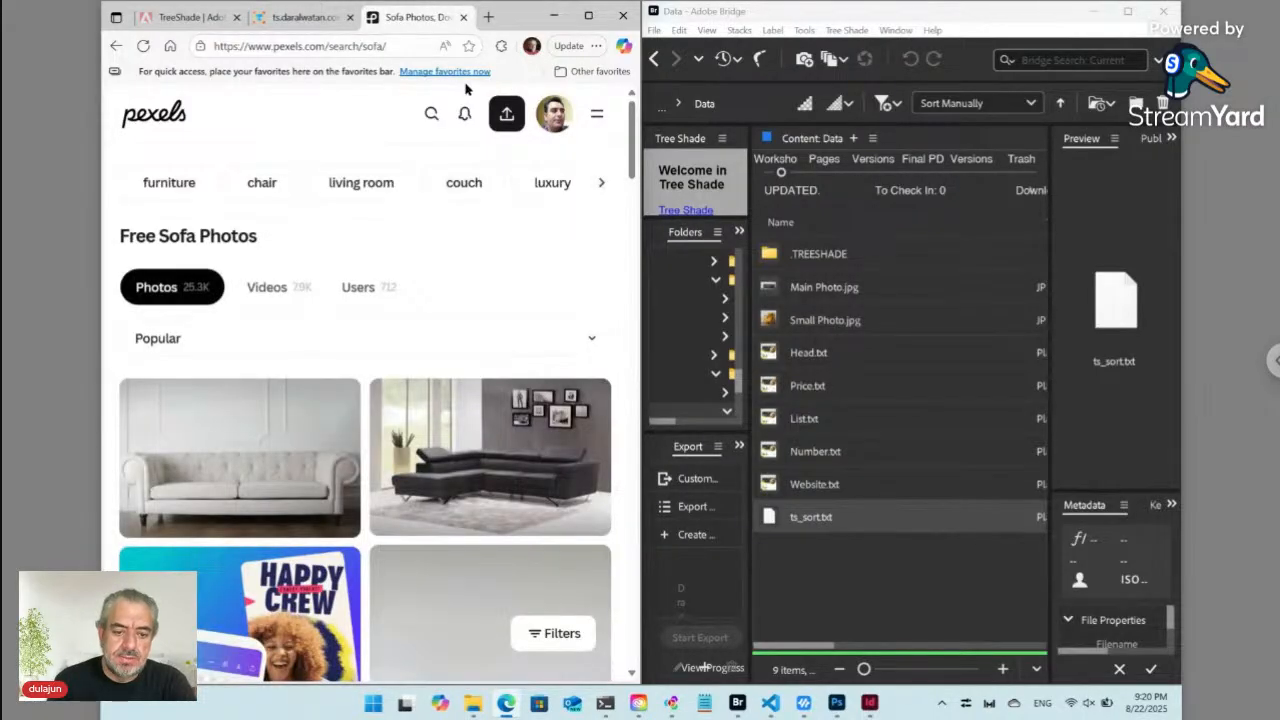
Download the black sectional sofa photo and load the downloaded pexels-pixabay-276583.jpg as the Modern form's Main Photo
left_click(521, 480)
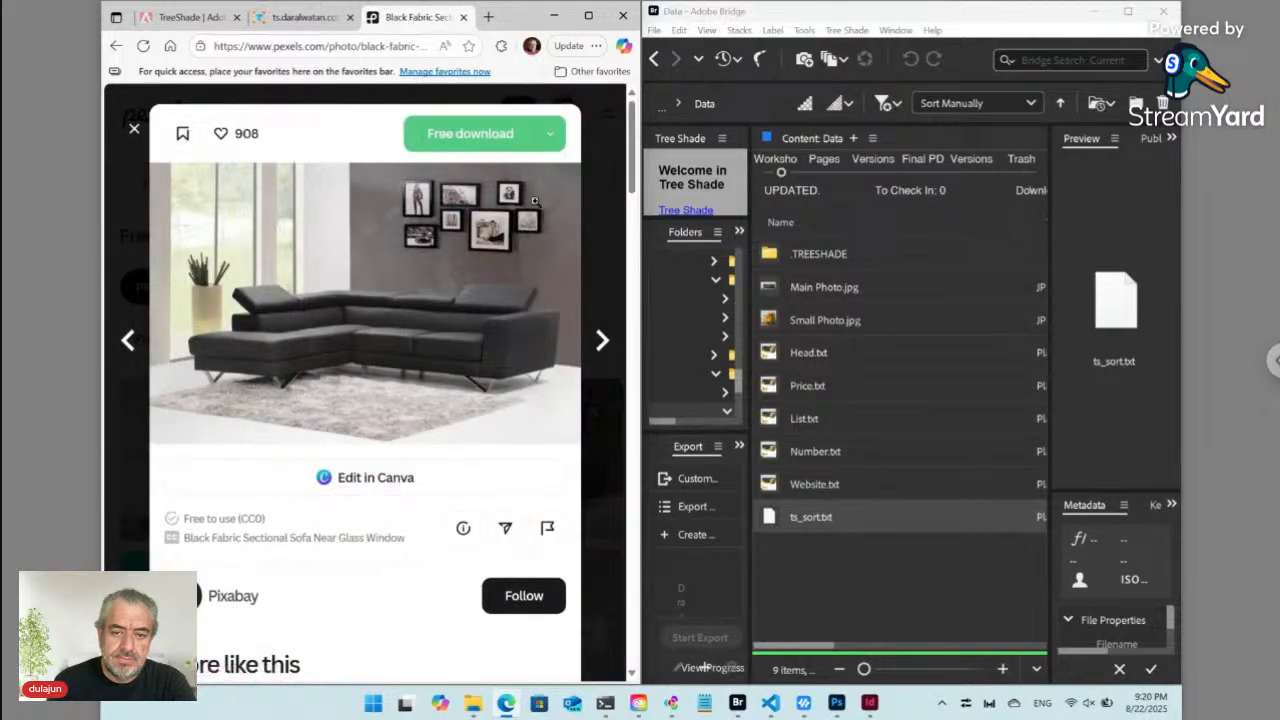
left_click(447, 135)
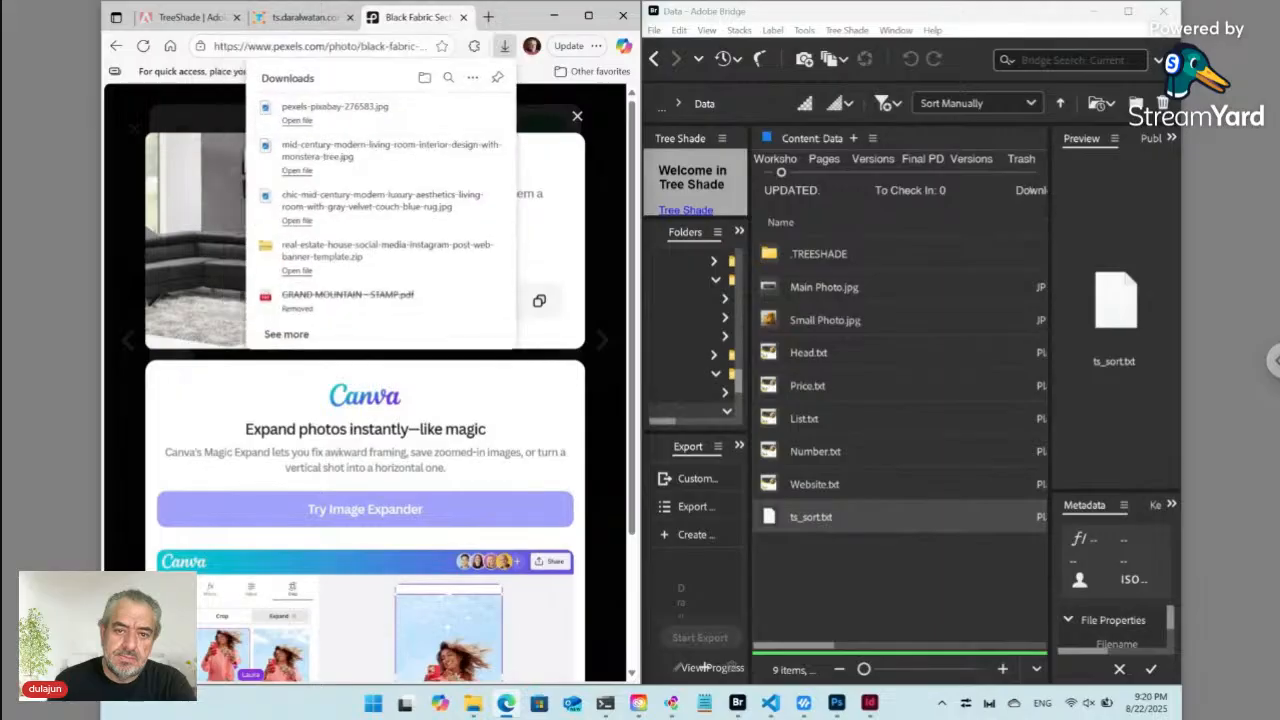
left_click_drag(345, 110, 547, 236)
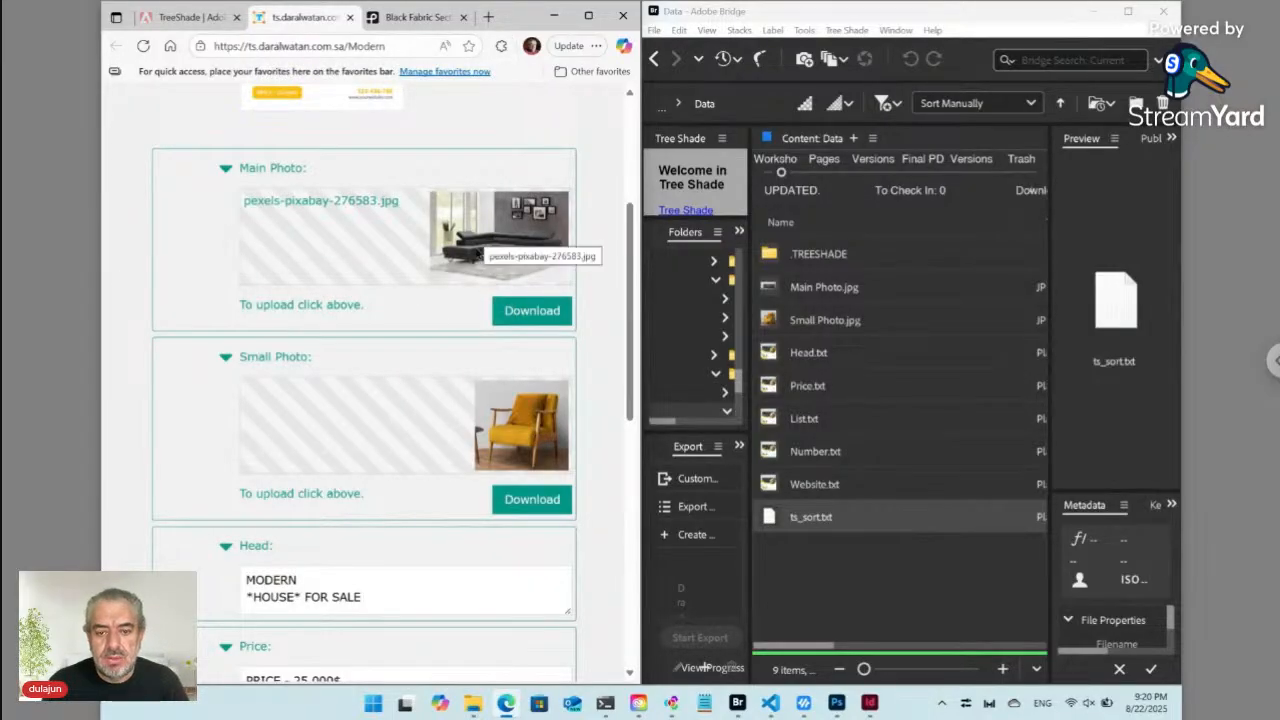
Change the amount in the form's Price text so it reads PRICE - 30.000$
scroll(437, 397, "down", 2)
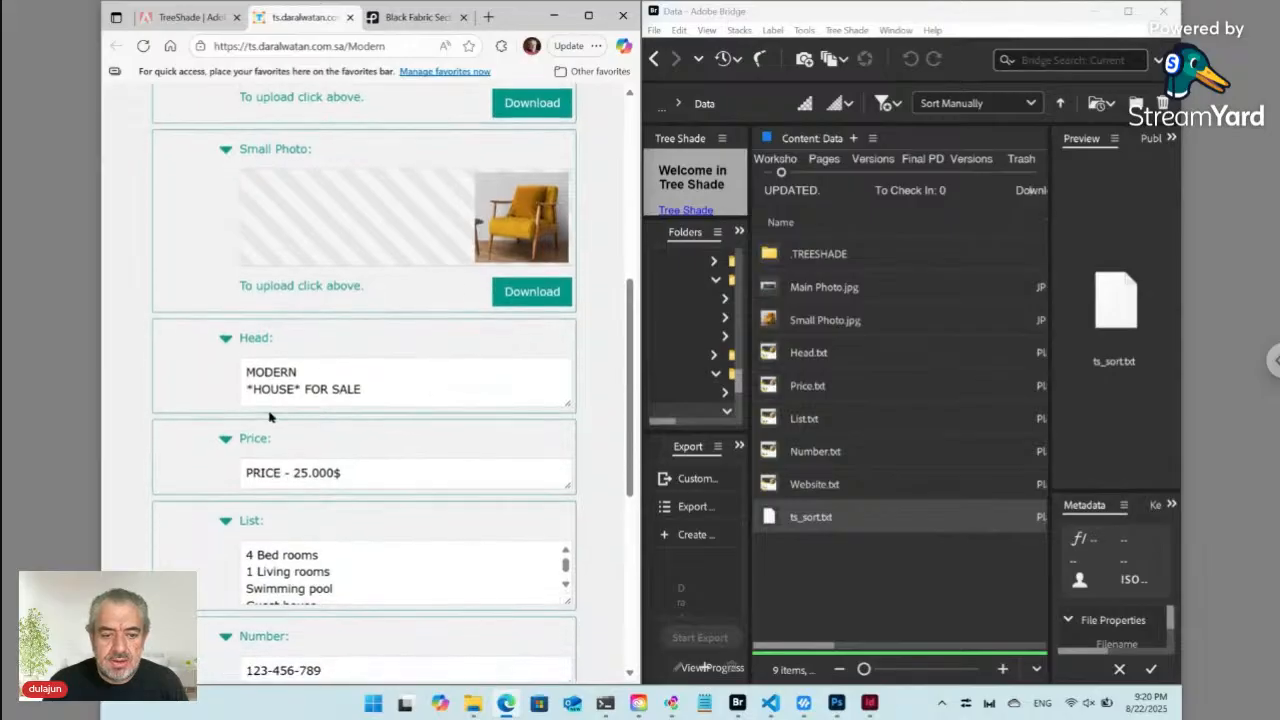
left_click_drag(298, 387, 251, 388)
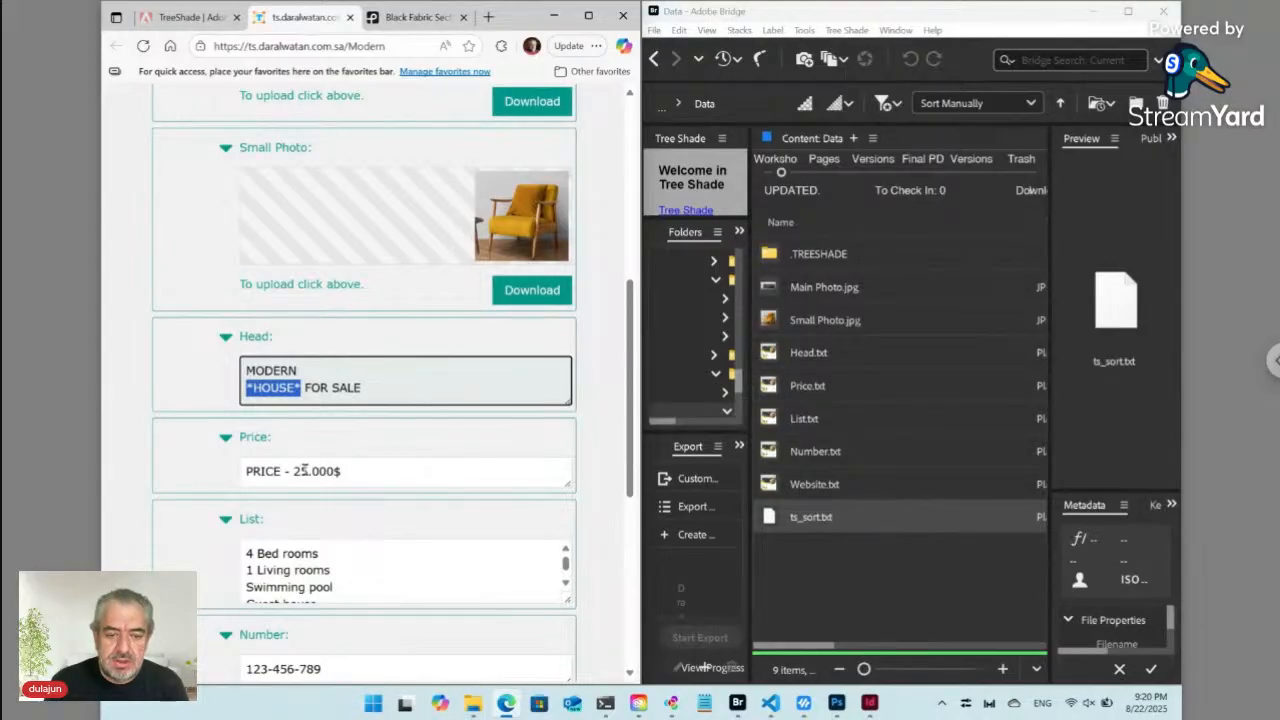
left_click_drag(306, 470, 294, 471)
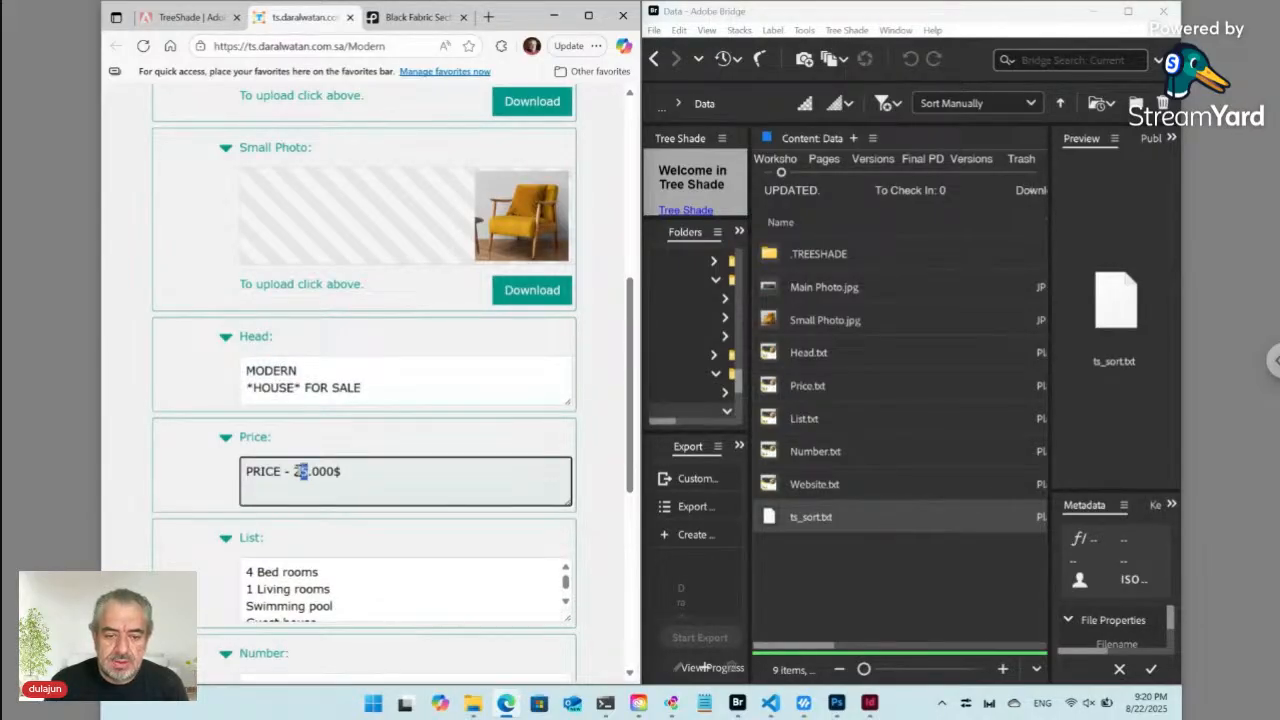
type("30")
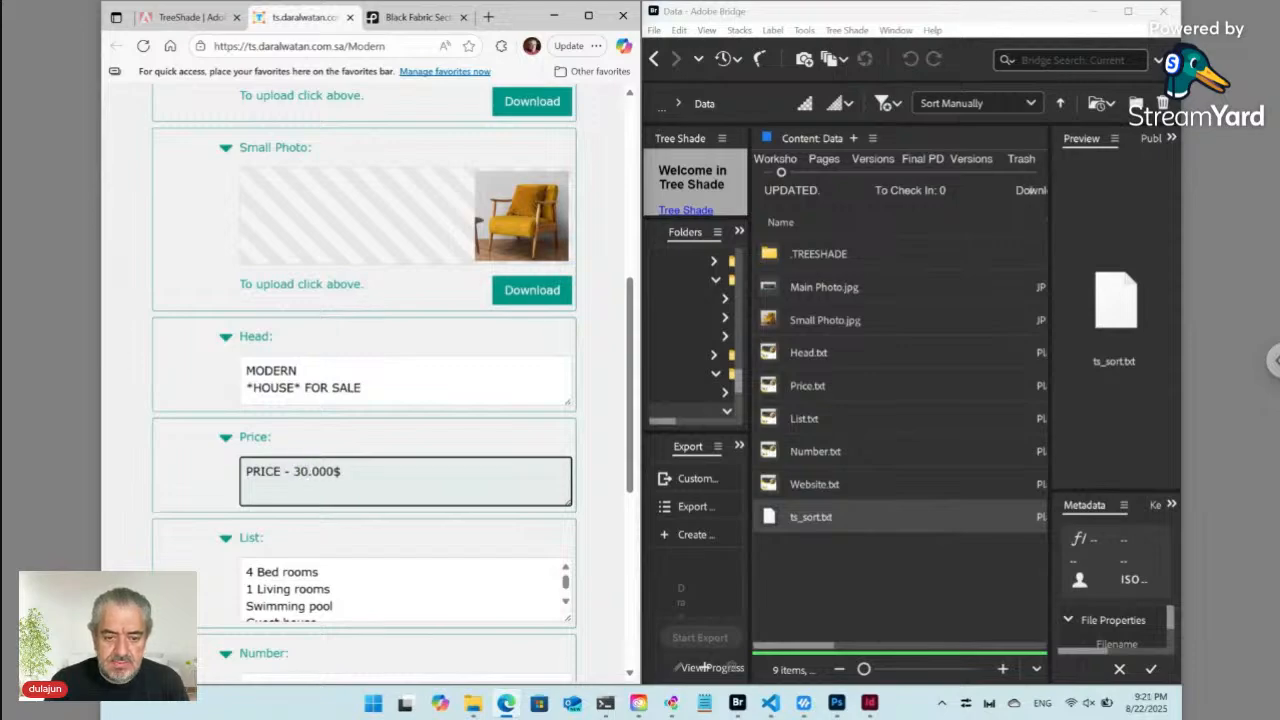
left_click(607, 547)
Remove the Swimming pool line from the form's List text, leaving no empty line
scroll(607, 547, "down", 2)
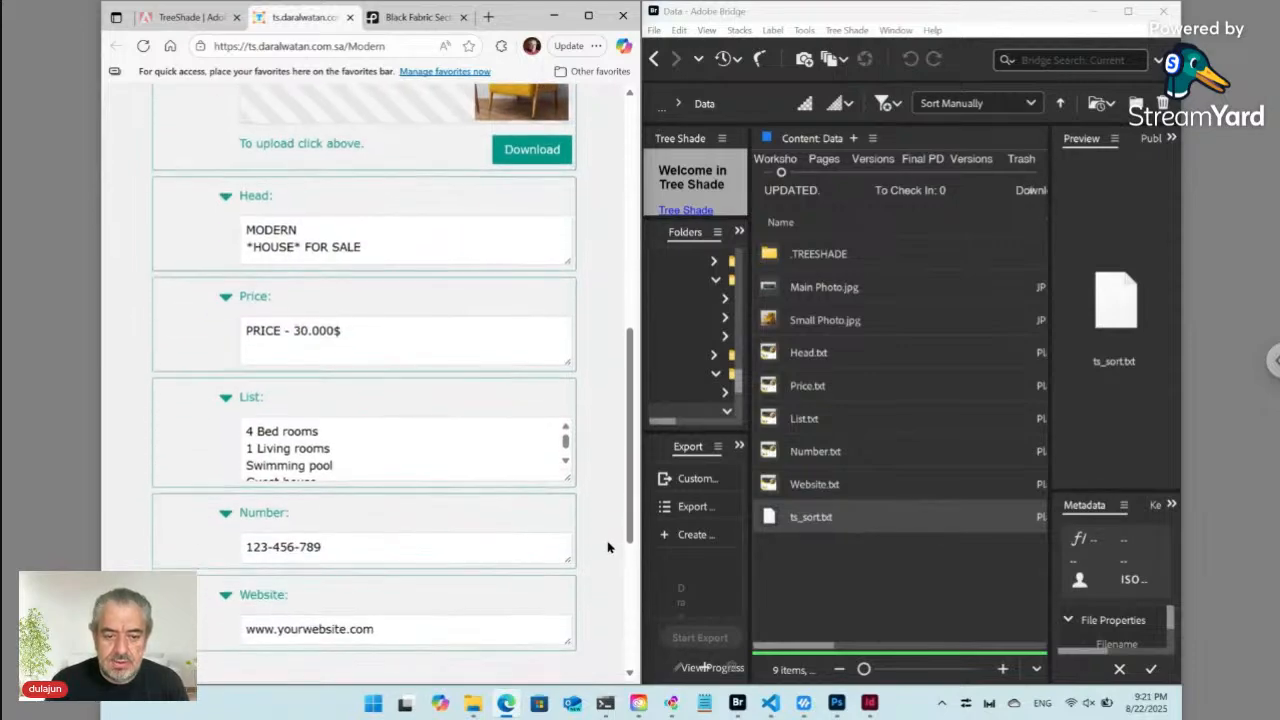
left_click(395, 462)
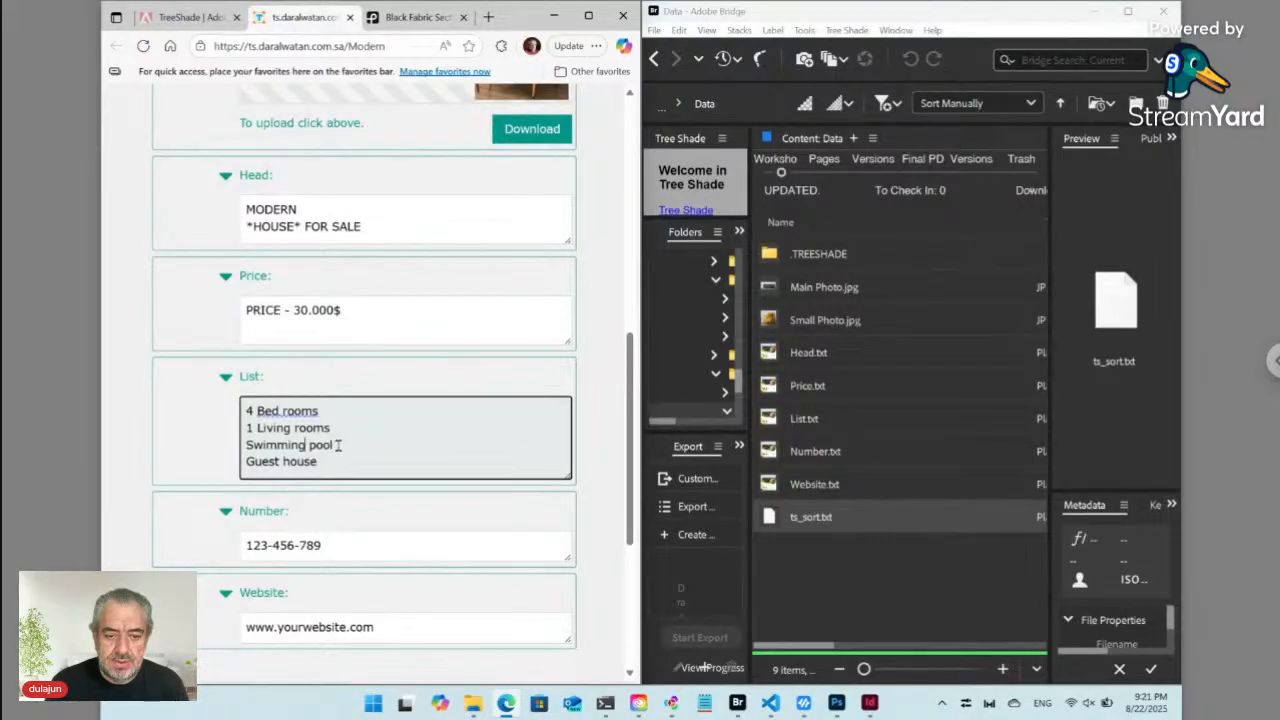
left_click_drag(338, 445, 223, 445)
key("BackSpace")
key("BackSpace")
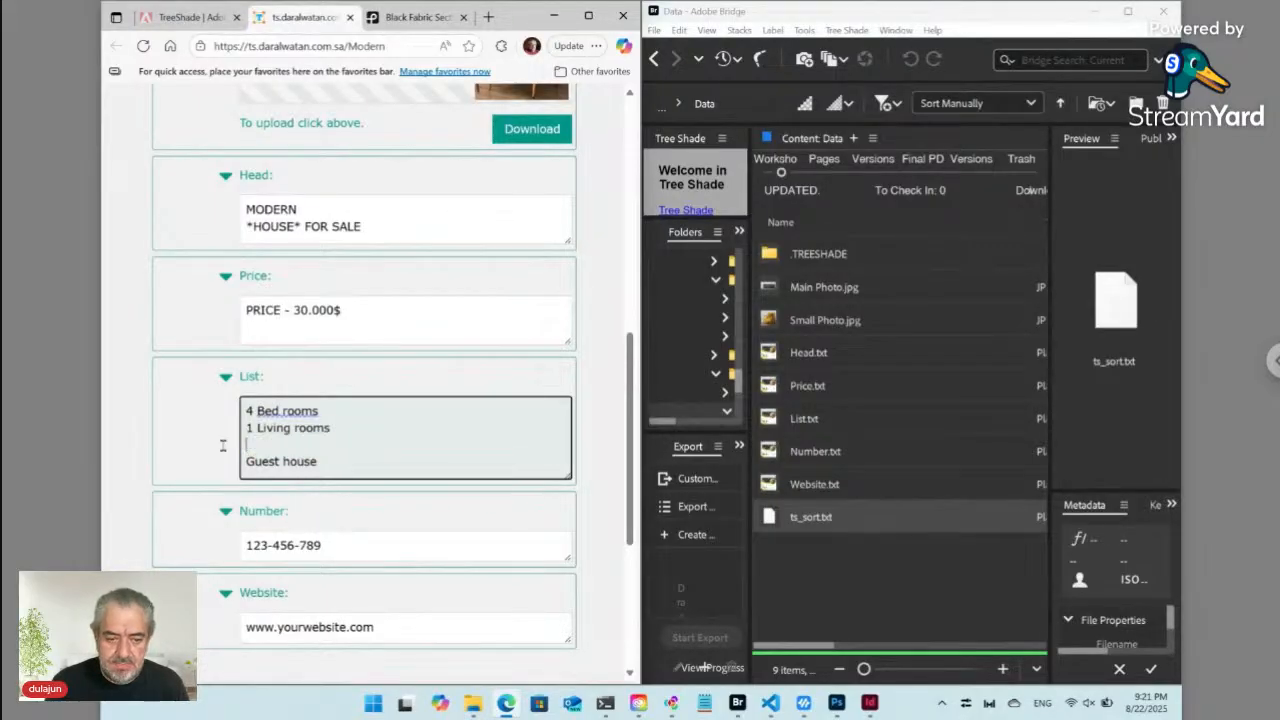
left_click(591, 491)
Submit the edited Modern form to update the layout with the changed photo and texts
scroll(591, 493, "down", 2)
scroll(591, 493, "down", 2)
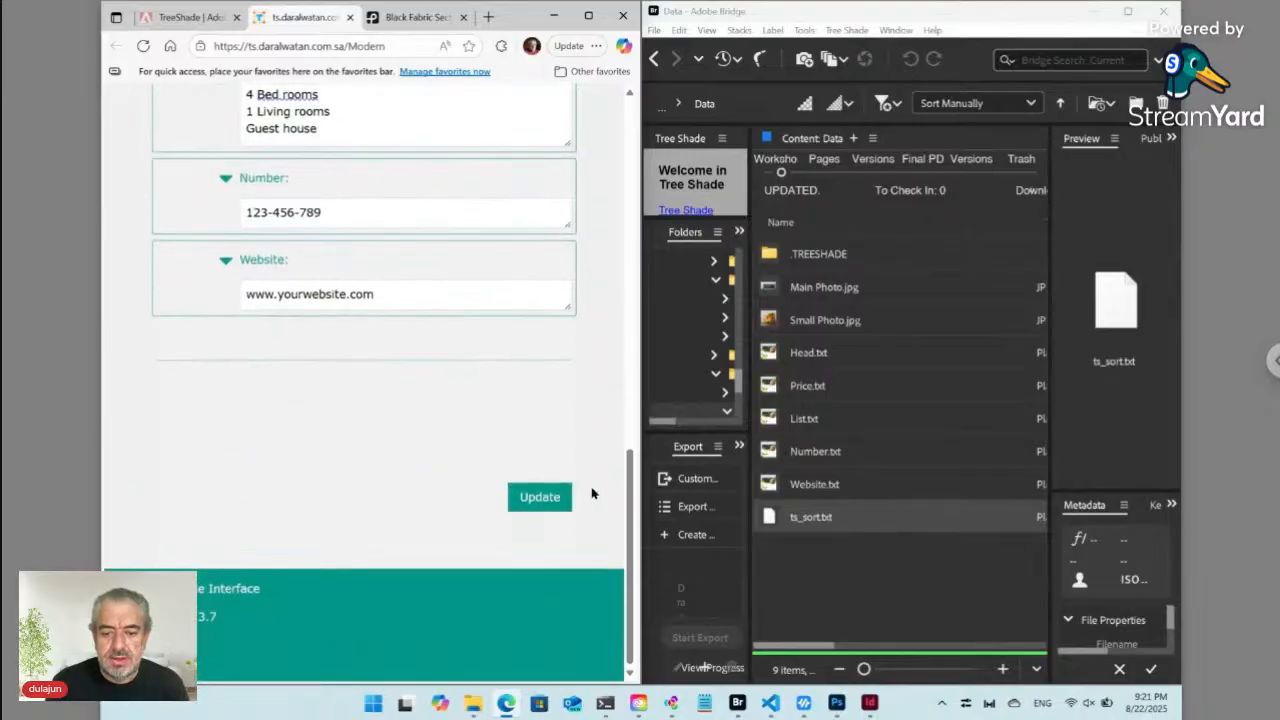
left_click(530, 500)
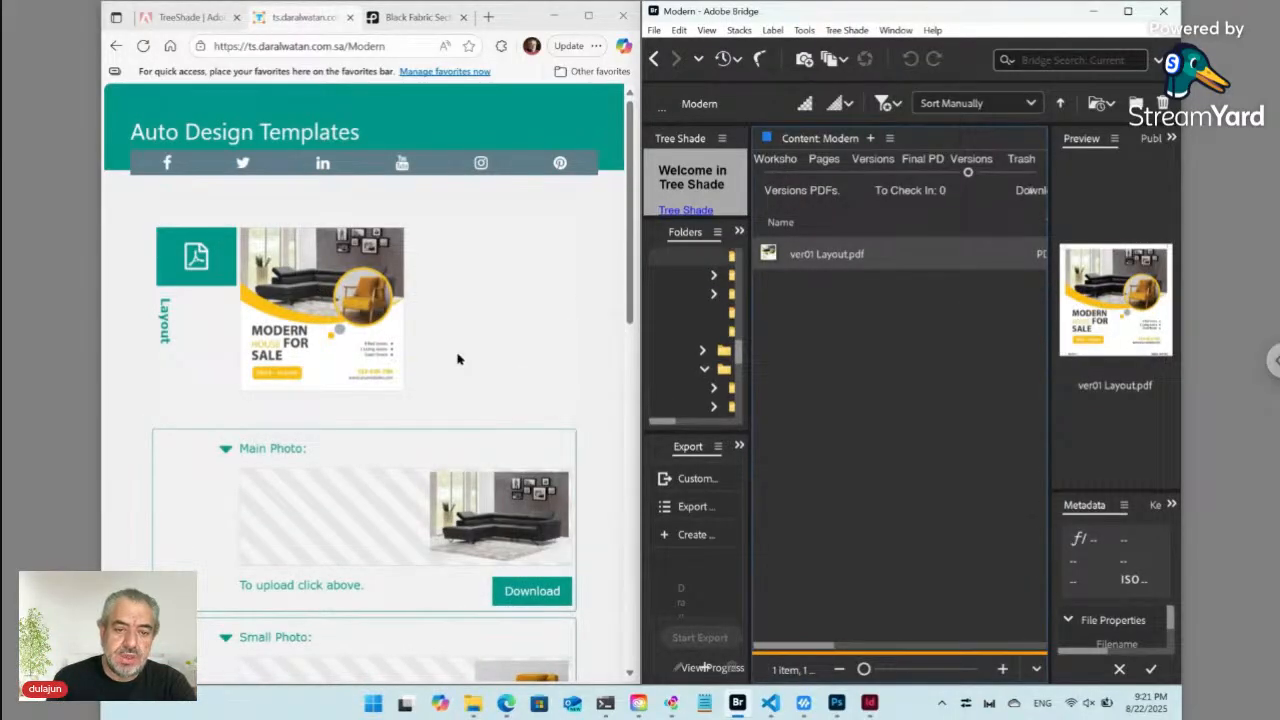
Check the updated layout preview against the form's photos and its Head, Price, List, Number and Website fields
scroll(458, 359, "down", 2)
scroll(423, 349, "down", 4)
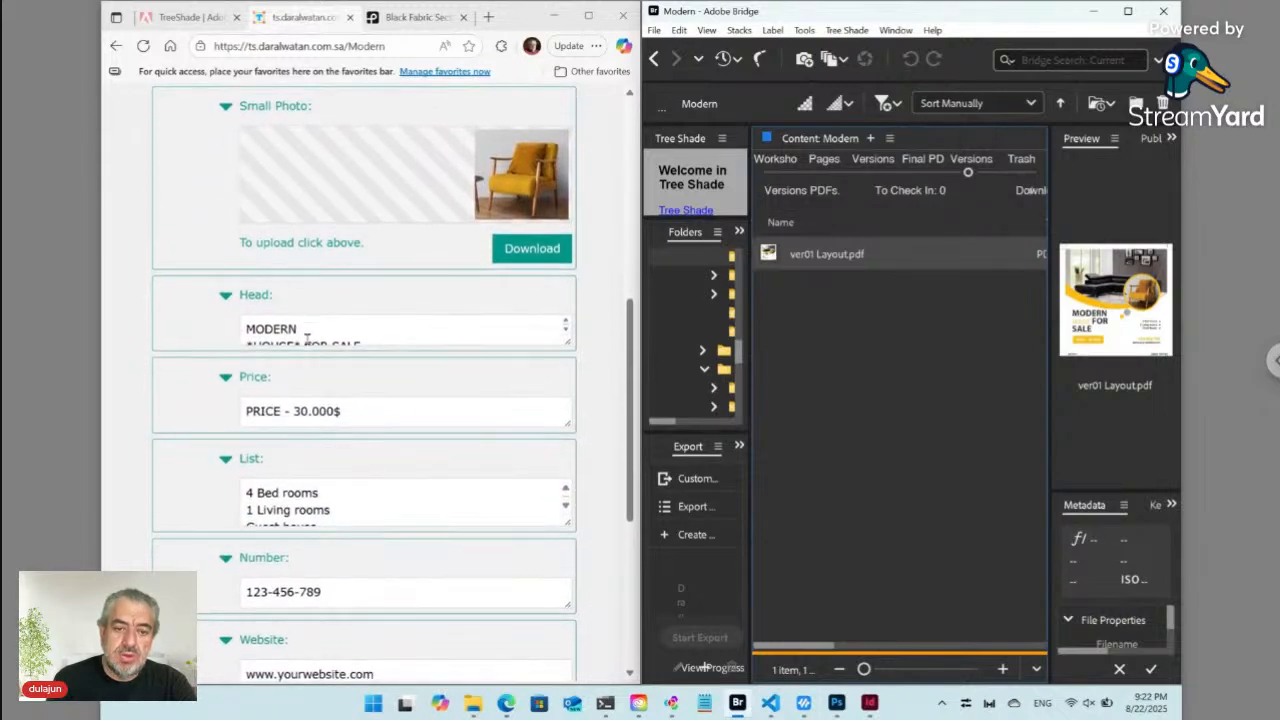
left_click(306, 338)
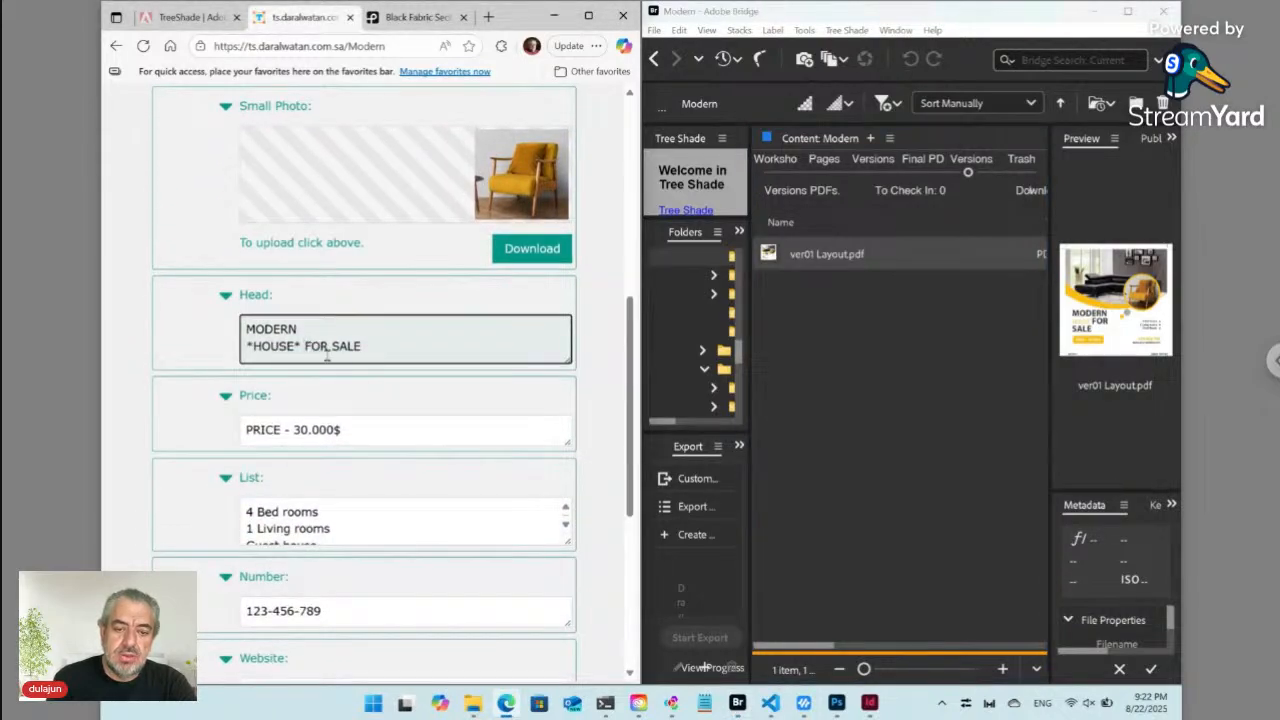
scroll(331, 357, "up", 5)
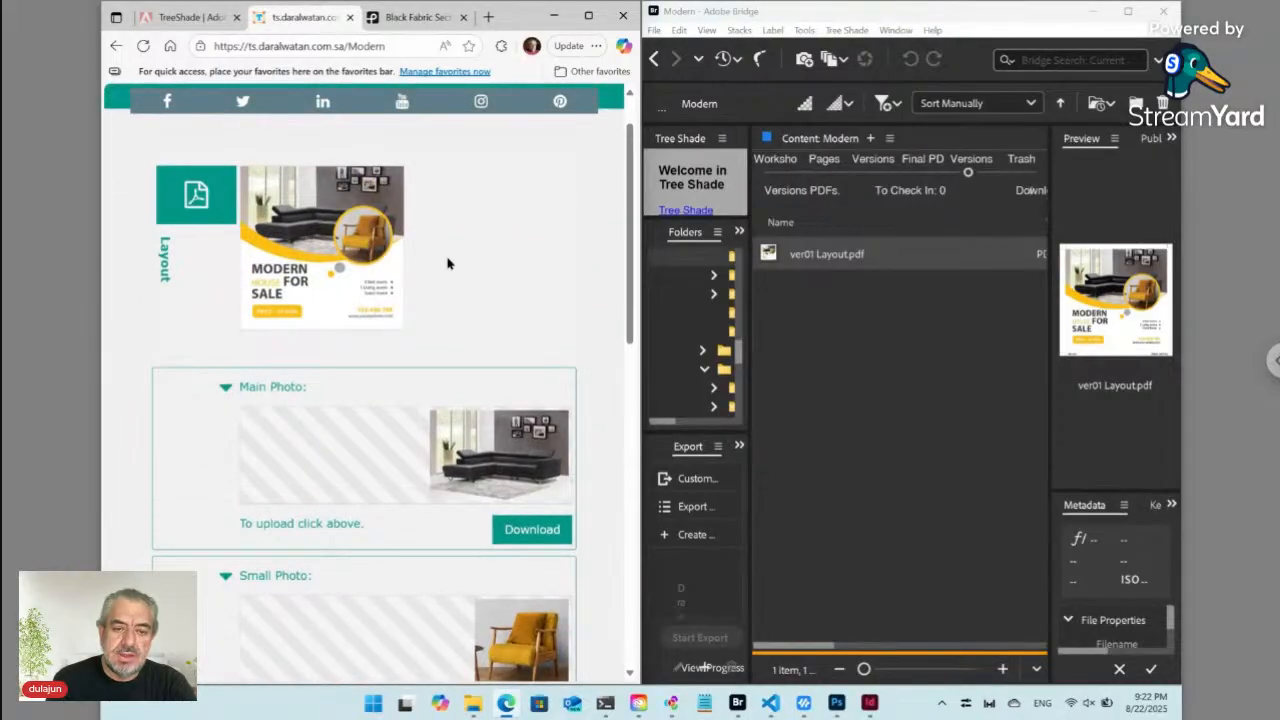
scroll(447, 263, "down", 7)
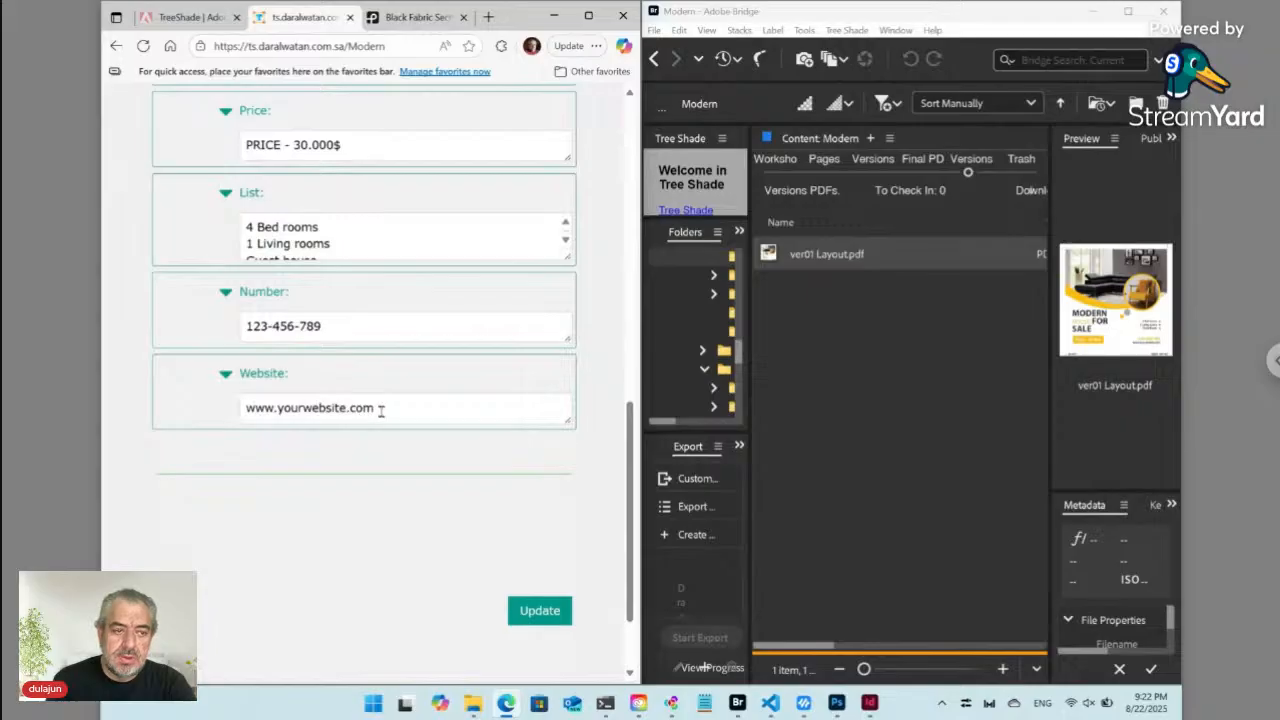
left_click(380, 410)
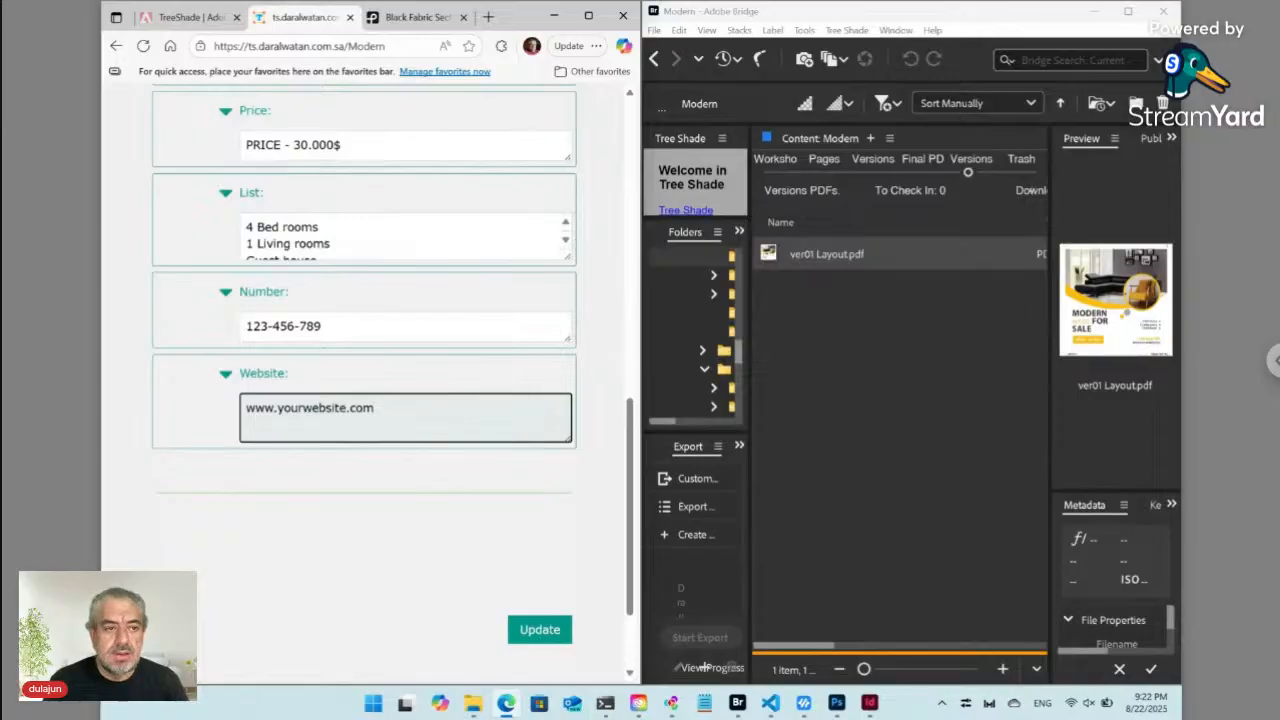
Bring Bridge to the front, maximize its window and show the Modern project's Workshop folder
left_click(869, 703)
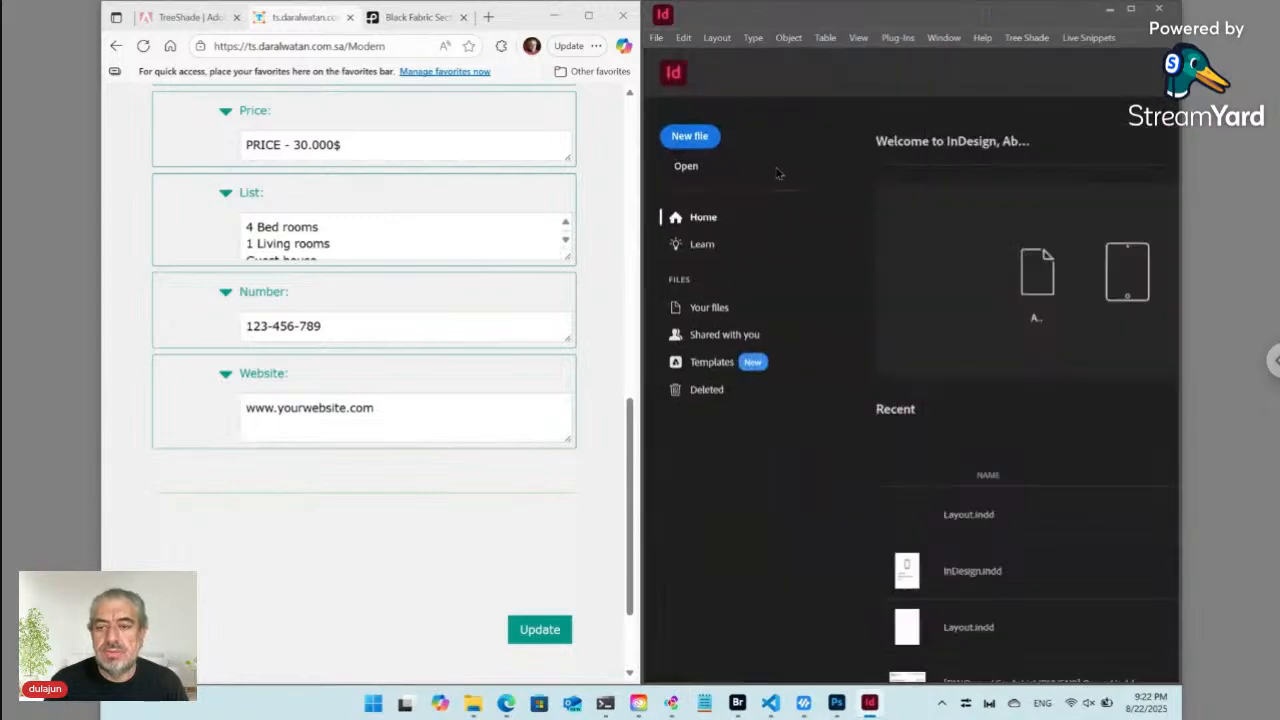
left_click(738, 705)
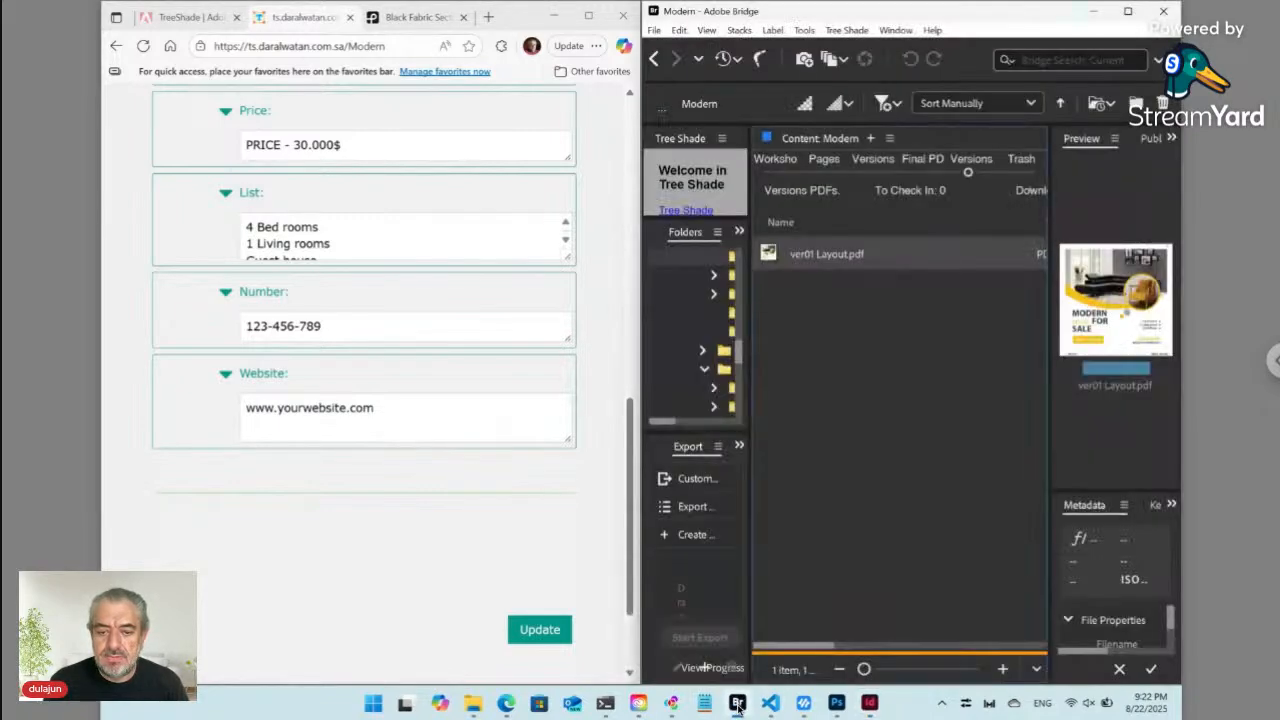
left_click(1128, 14)
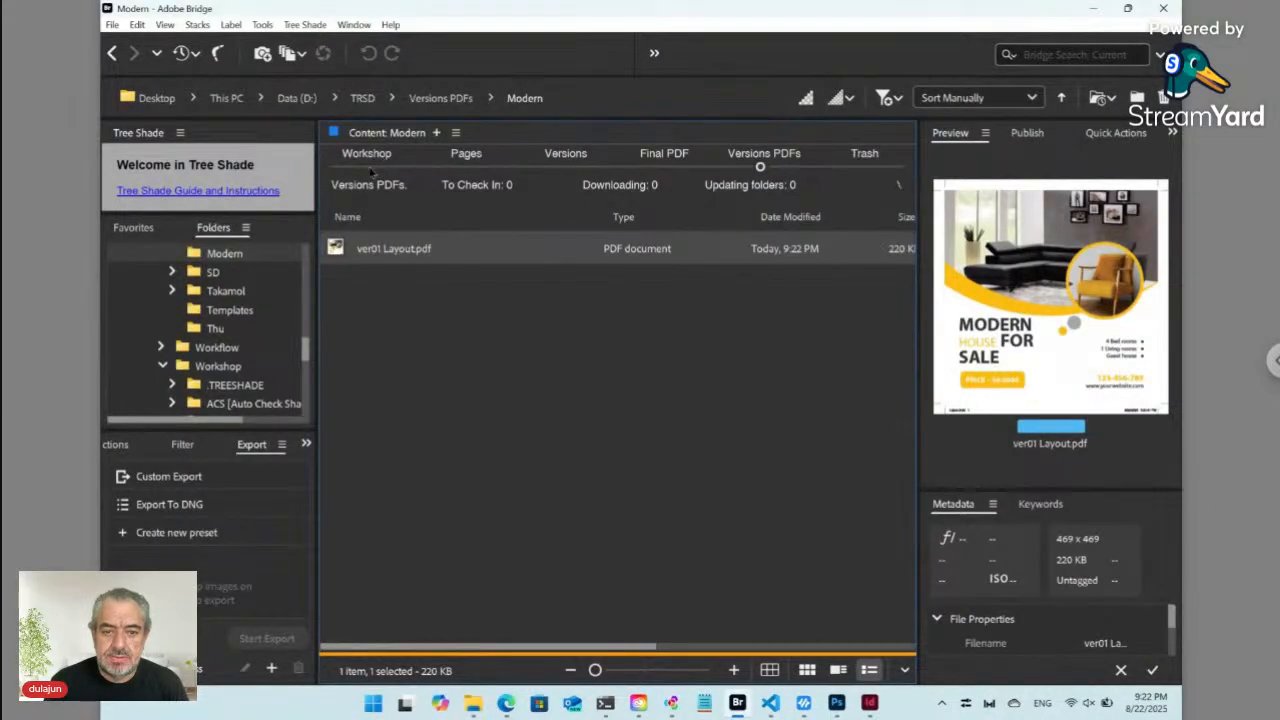
left_click(368, 162)
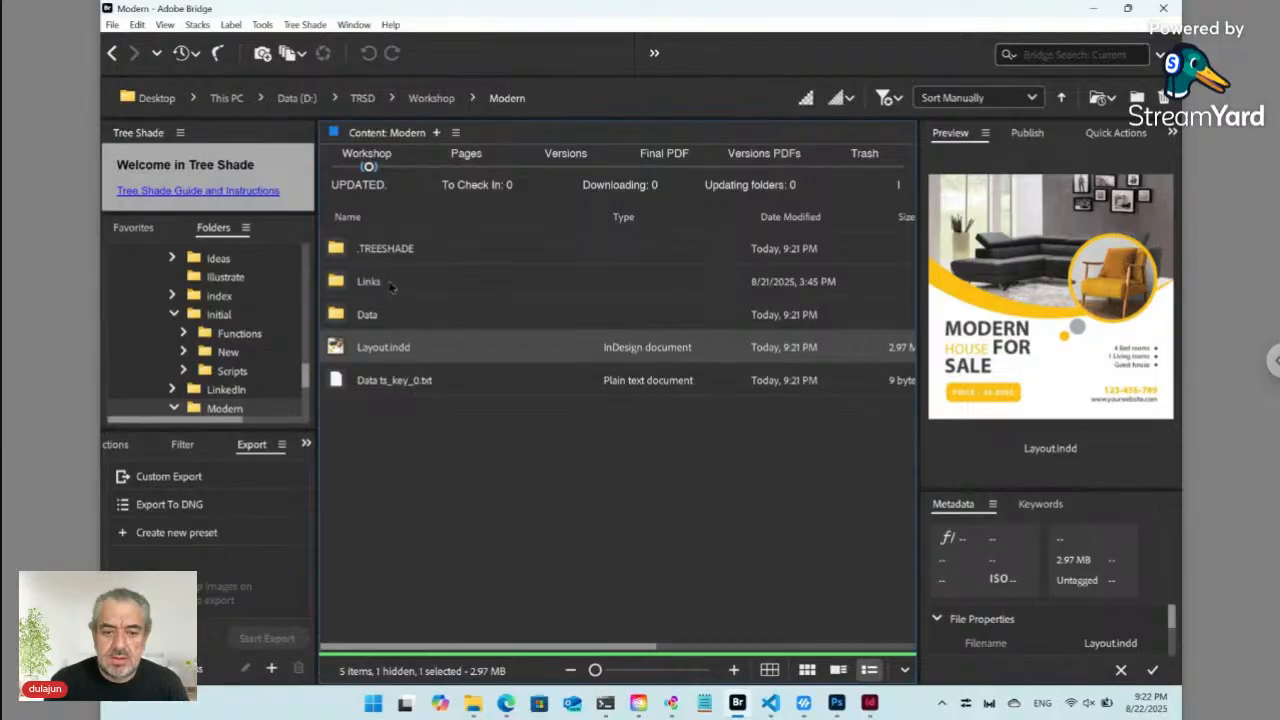
Select the Links and Data folders, Layout.indd and Data ts_key_0.txt in the Modern folder
left_click(391, 288)
left_click(388, 380, "shift")
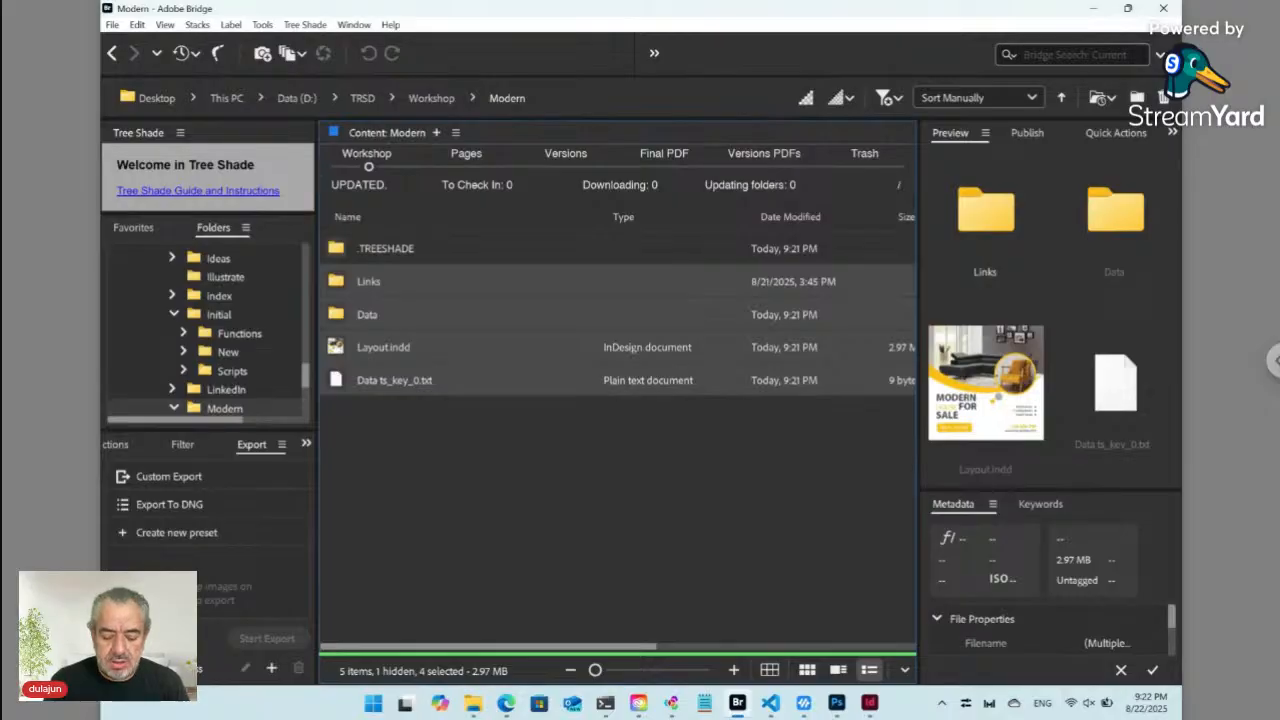
right_click(340, 318)
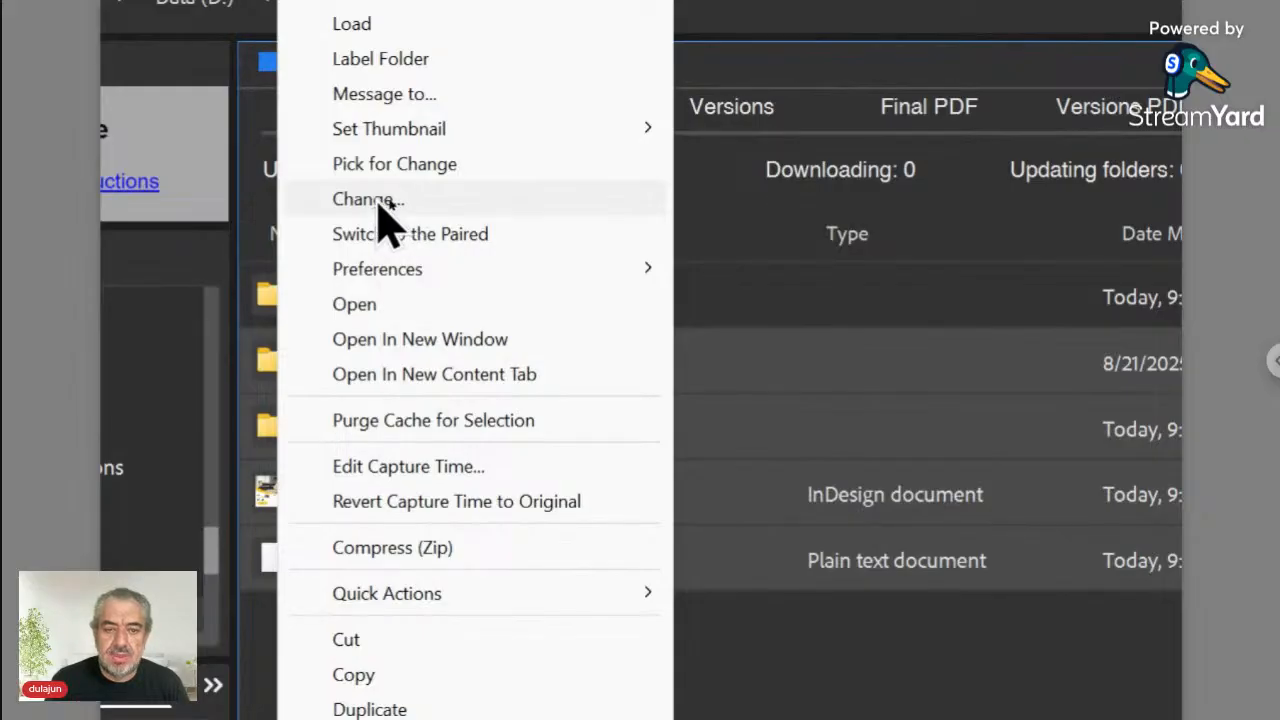
left_click(388, 200)
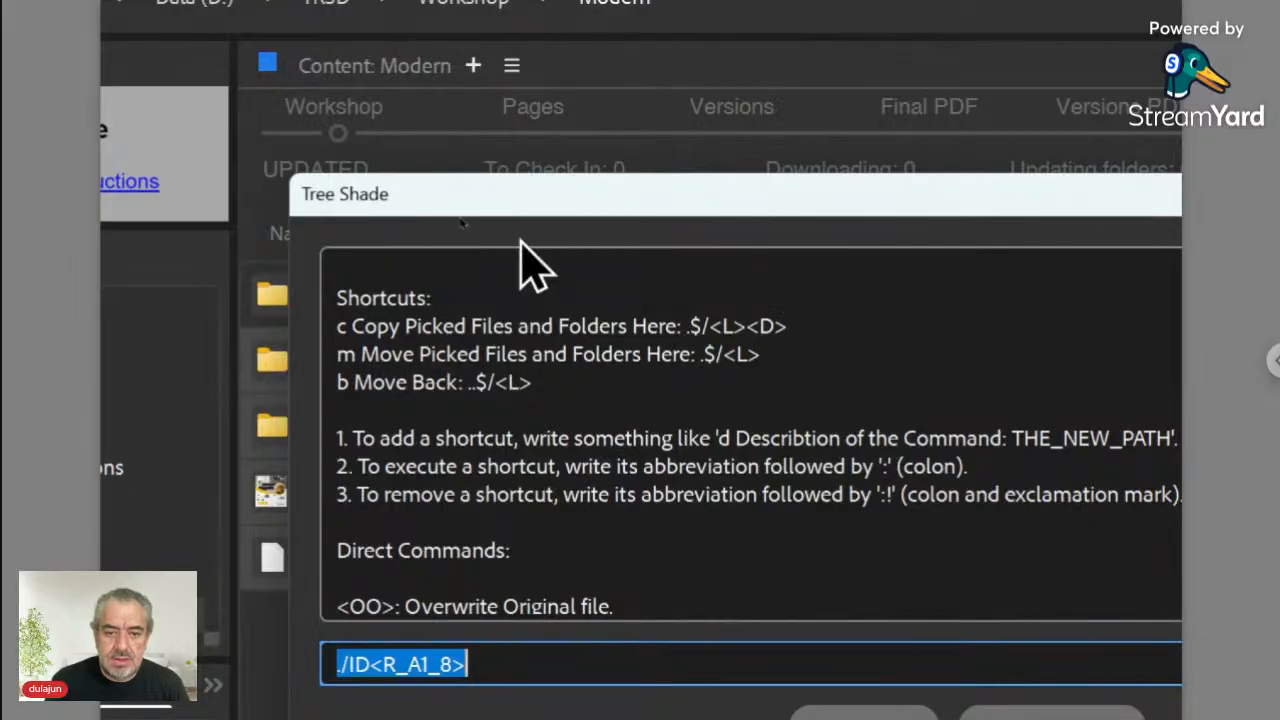
left_click_drag(523, 209, 752, 163)
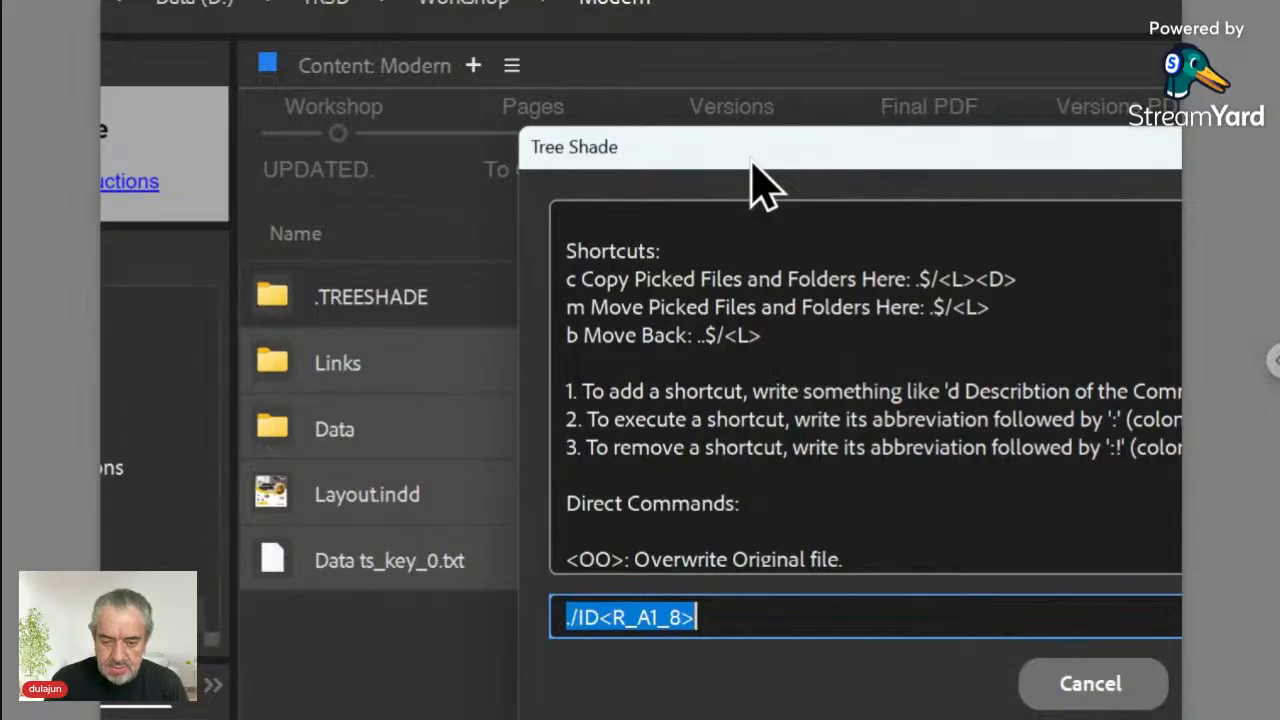
type(".")
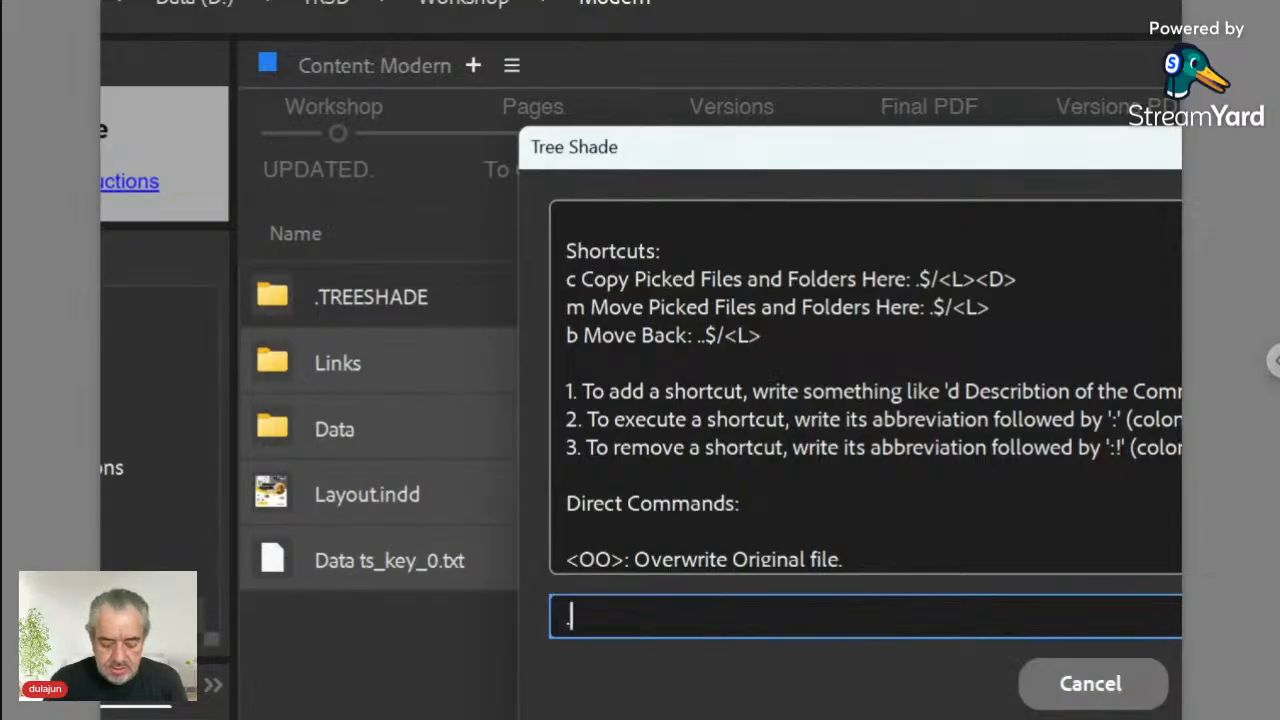
type("$")
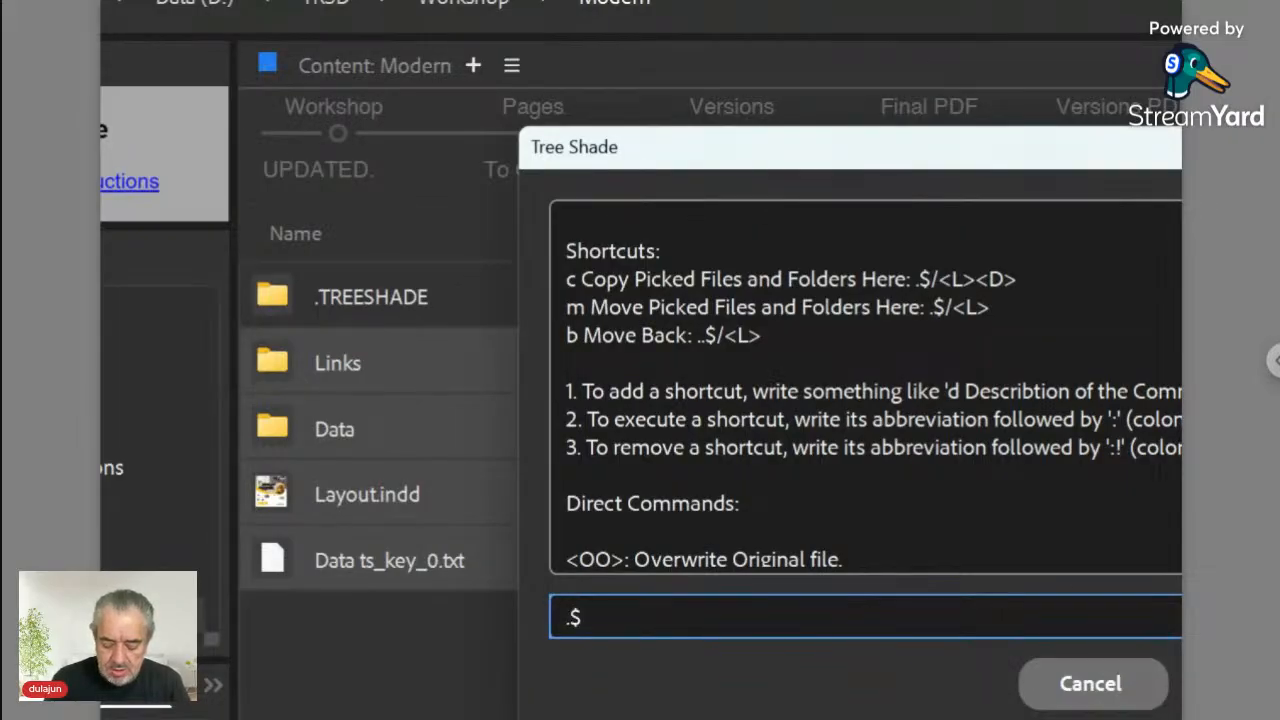
type("/")
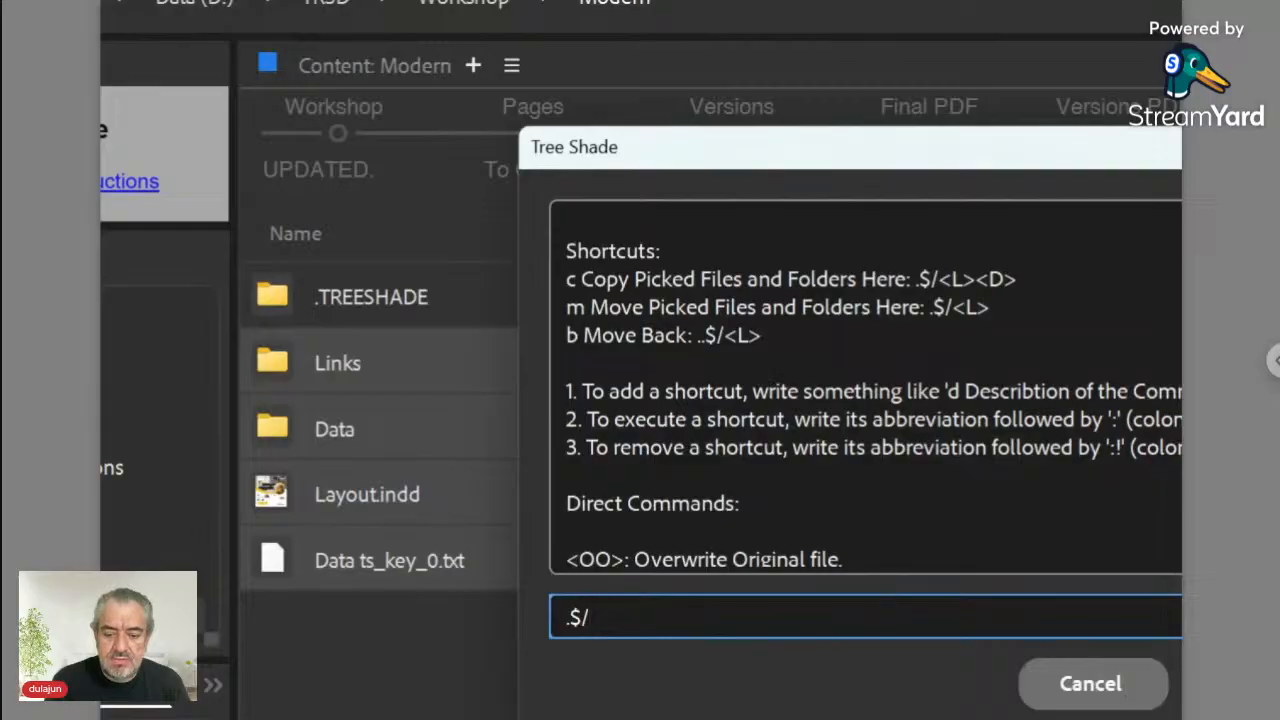
type("Li")
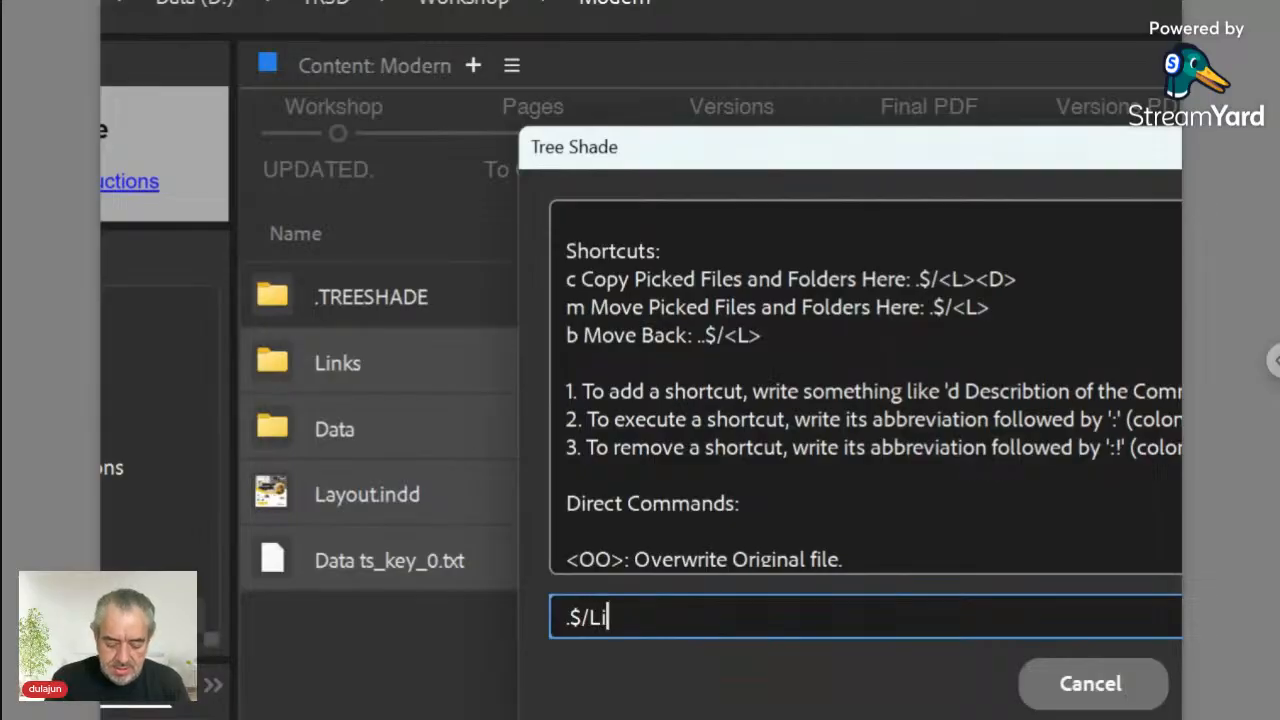
type("st/")
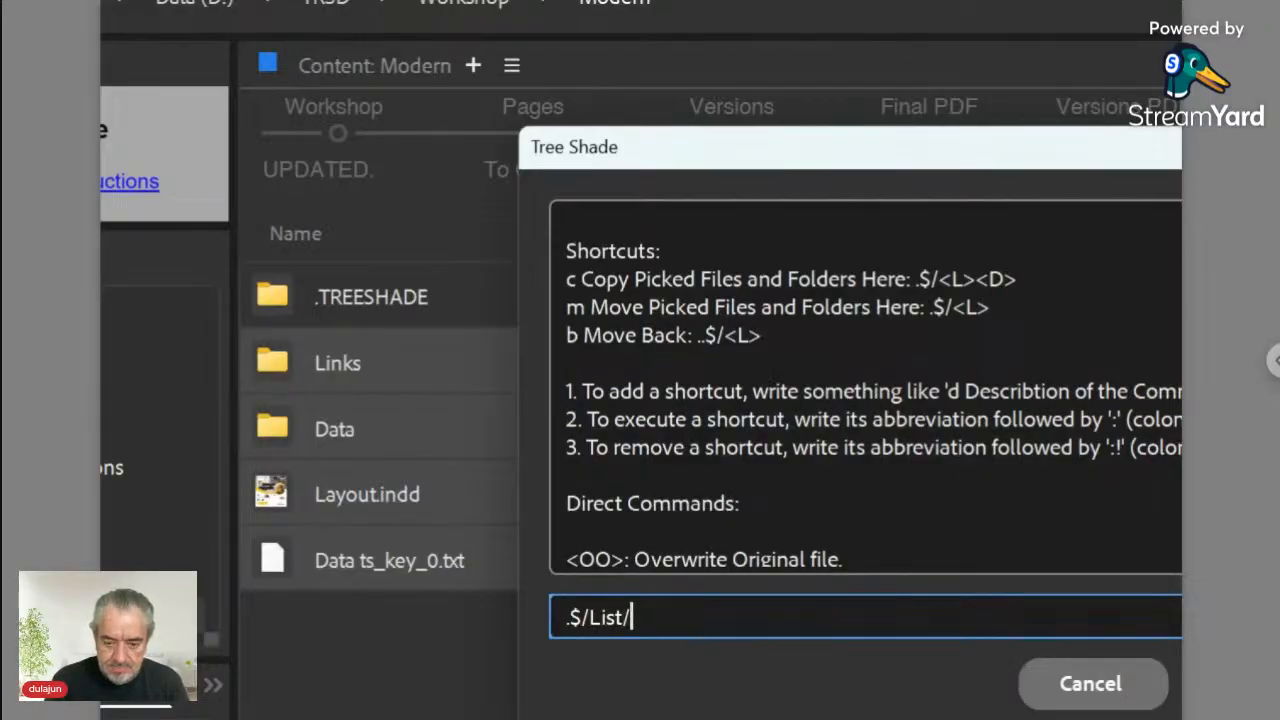
type("<")
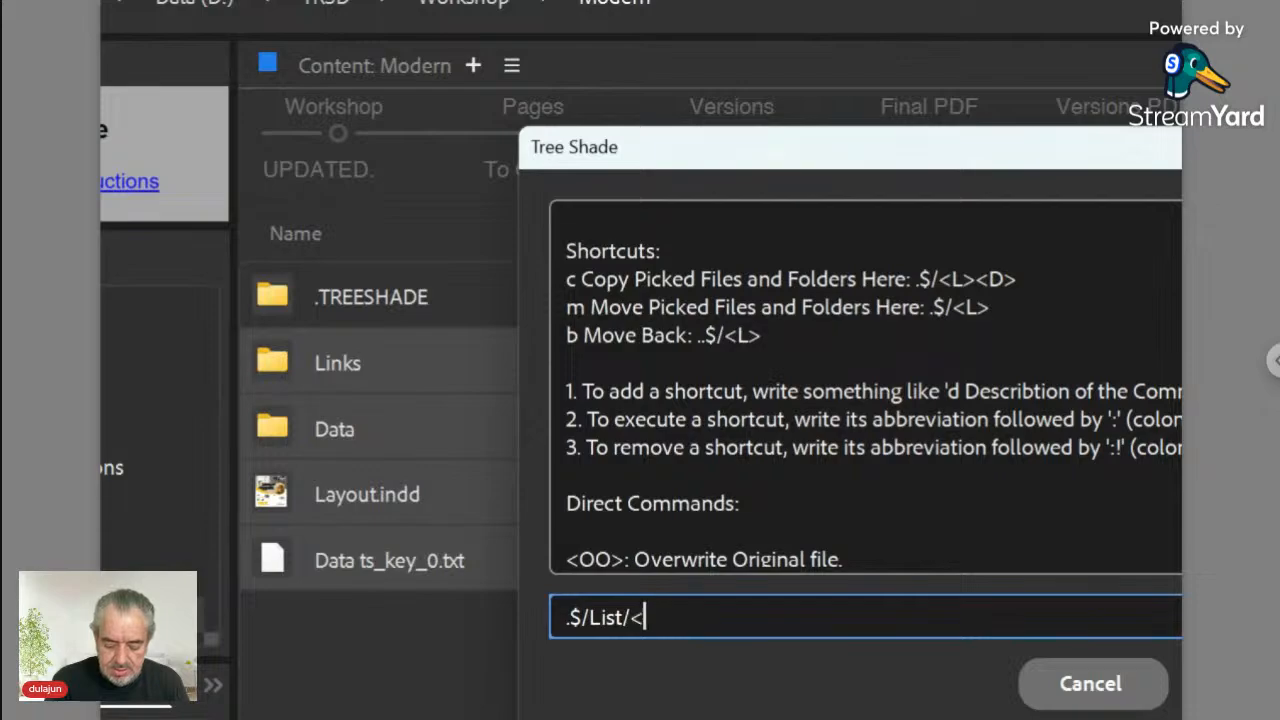
type("L>")
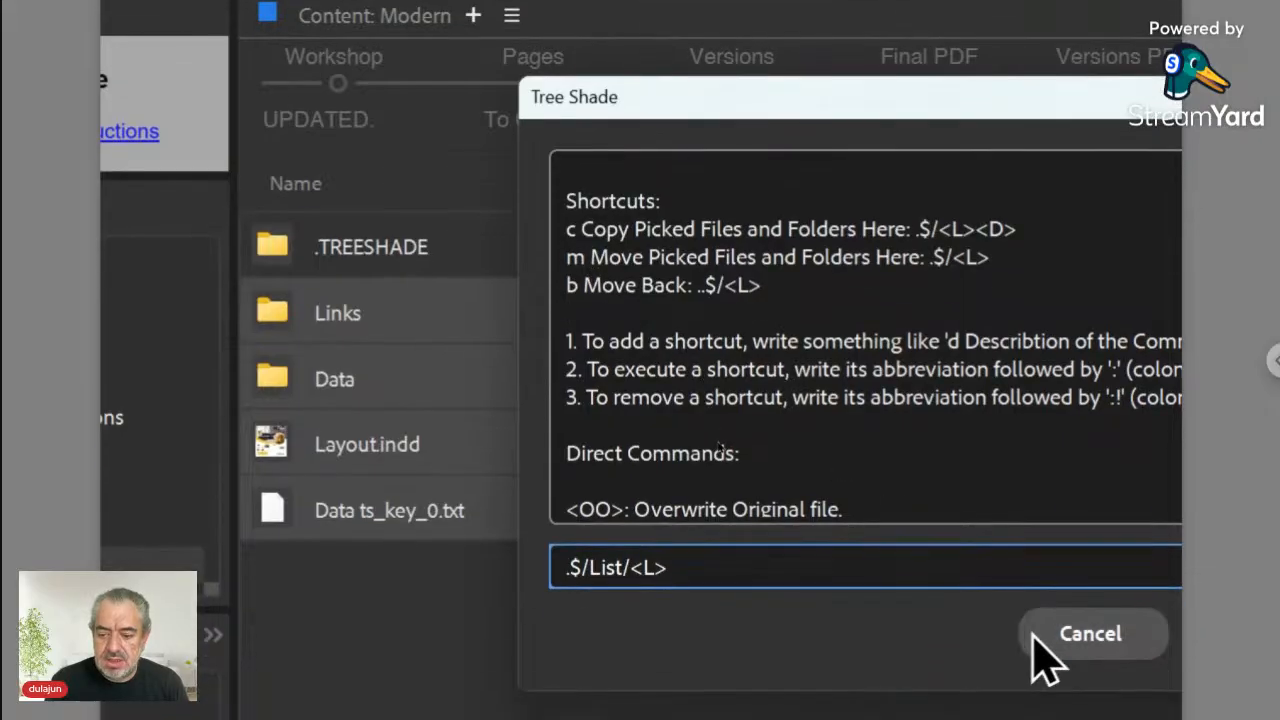
left_click(1034, 631)
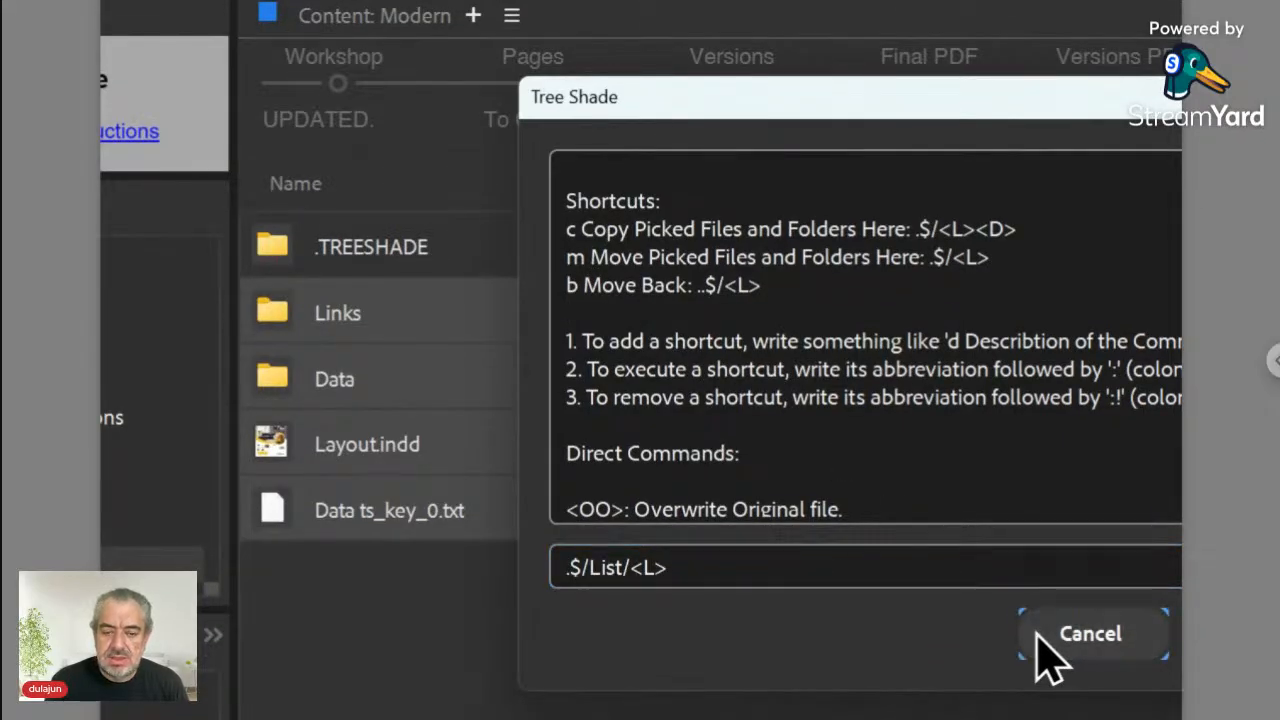
left_click(1036, 634)
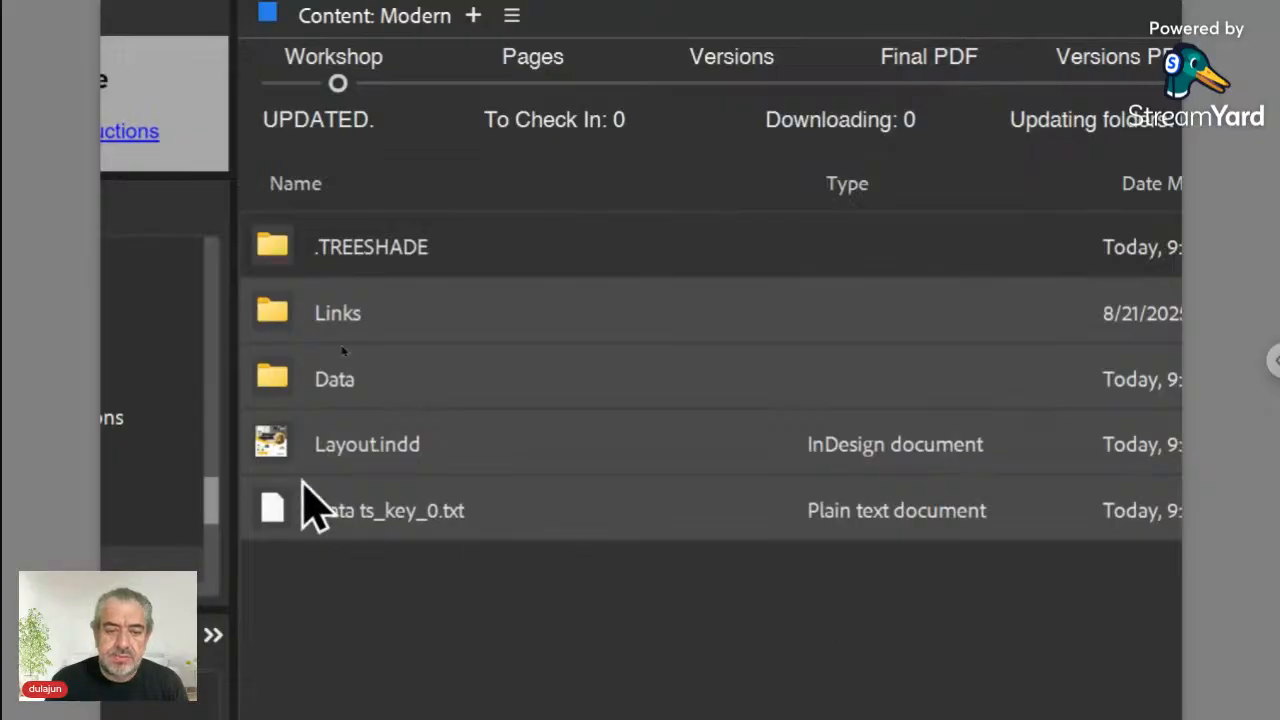
Pick the four selected Modern items for change and create a folder named List beside them
right_click(284, 313)
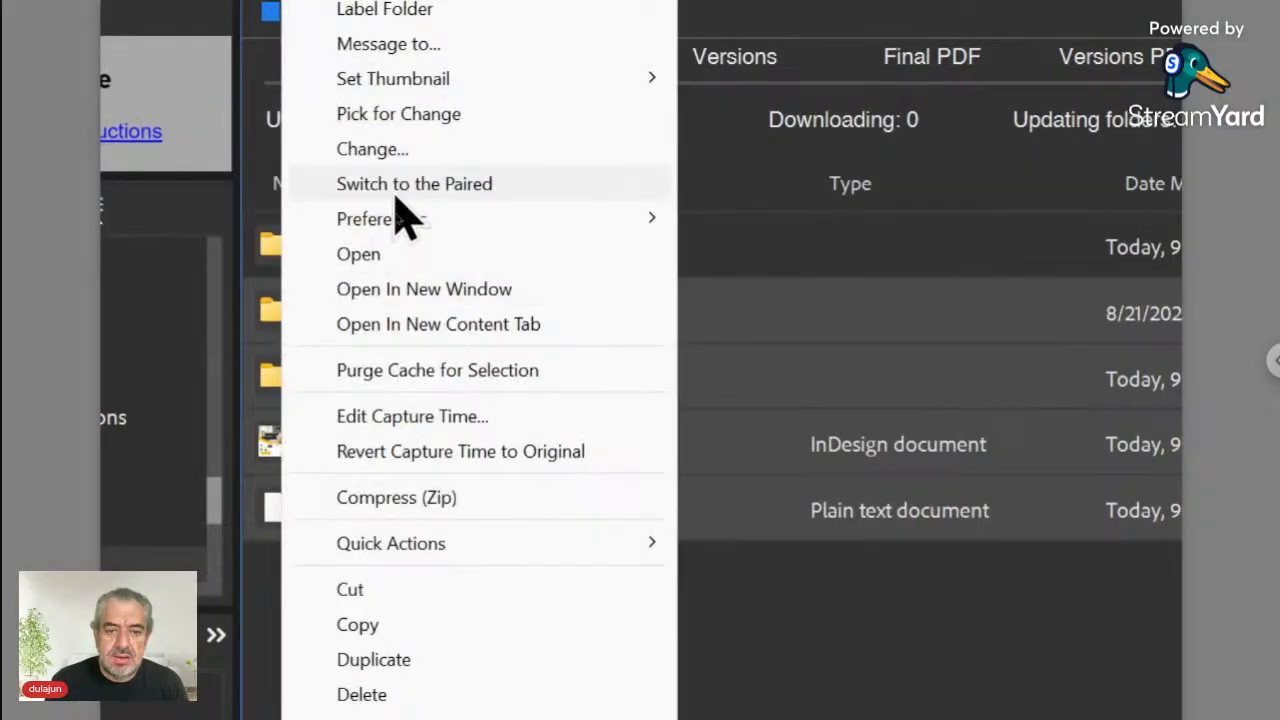
left_click(375, 114)
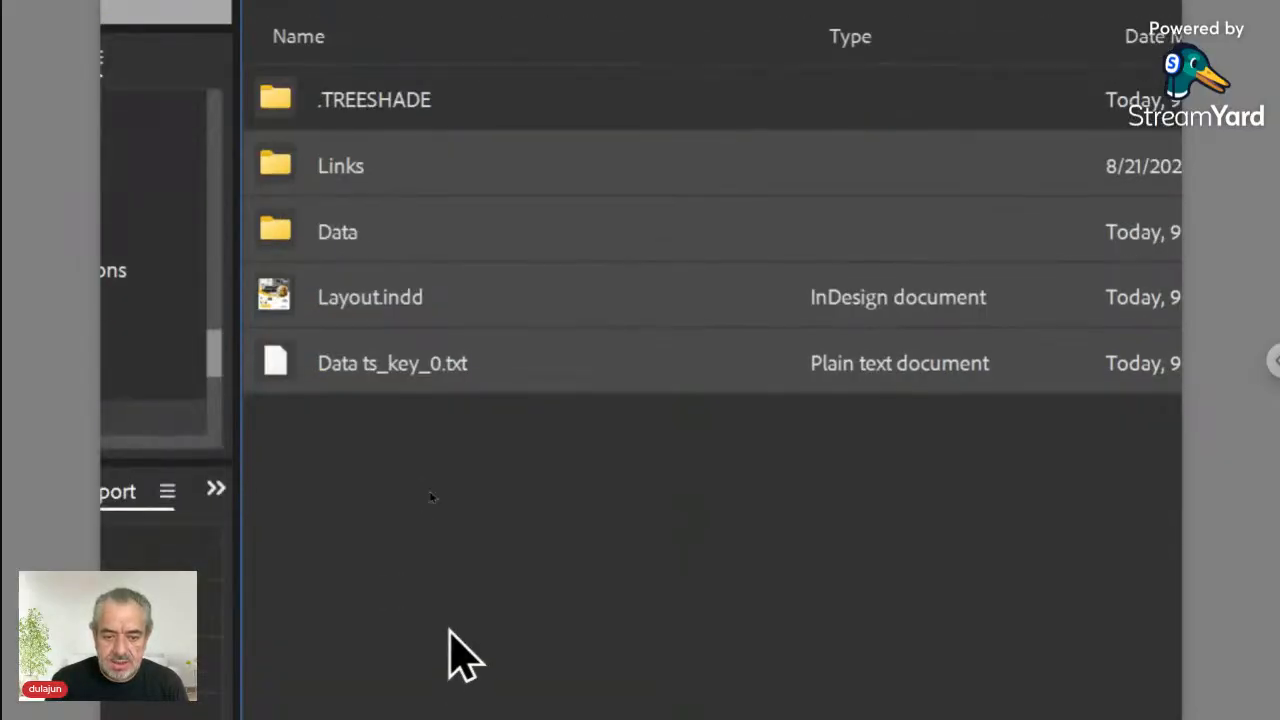
left_click(459, 557)
key("ctrl+shift+n")
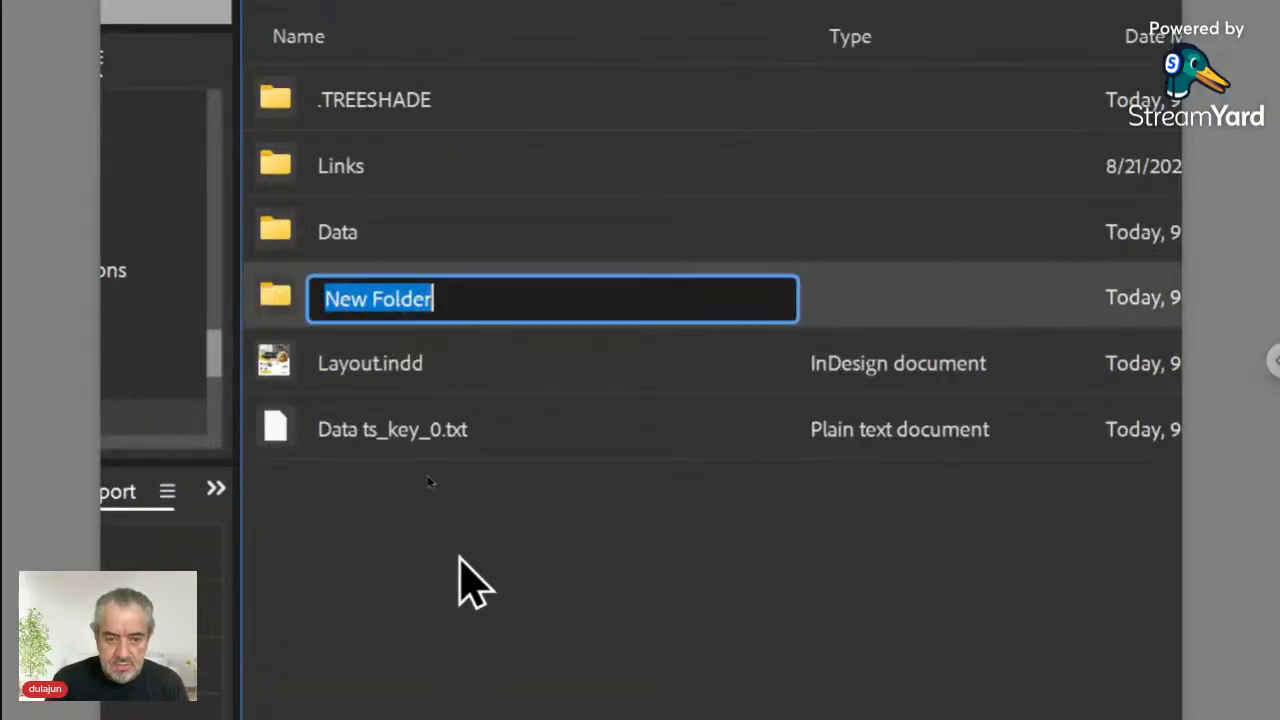
type("List")
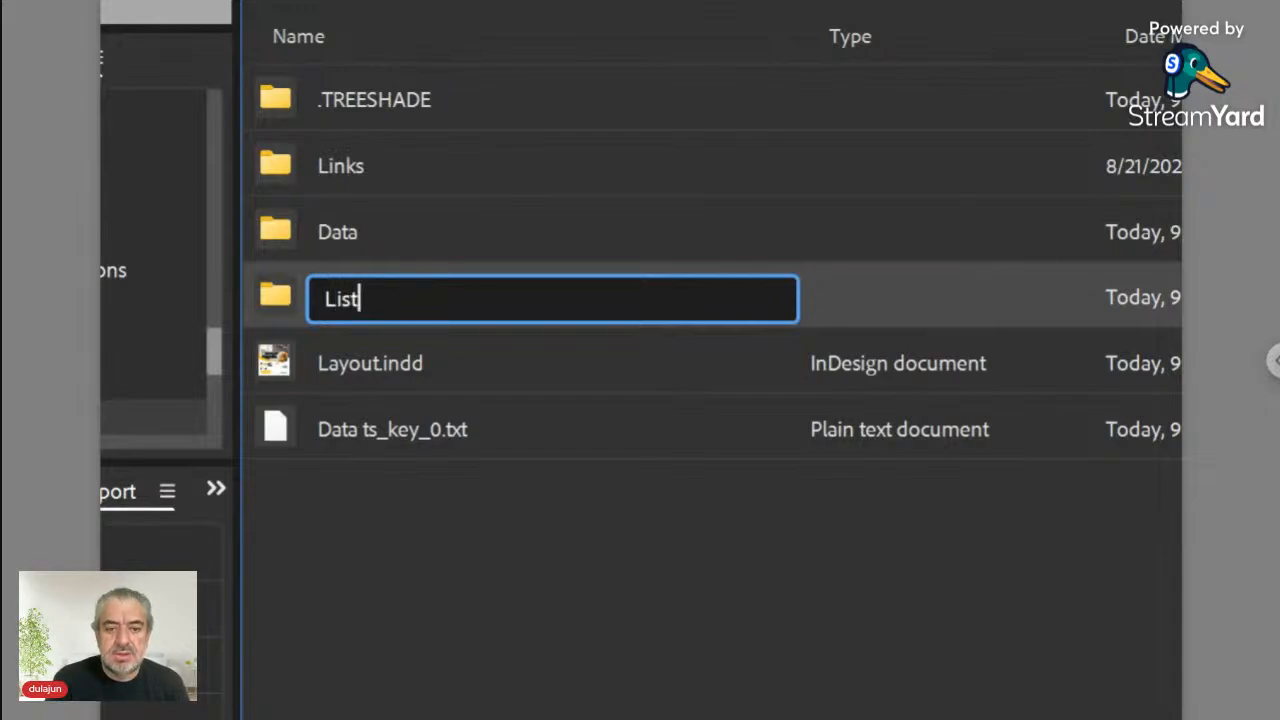
key("Return")
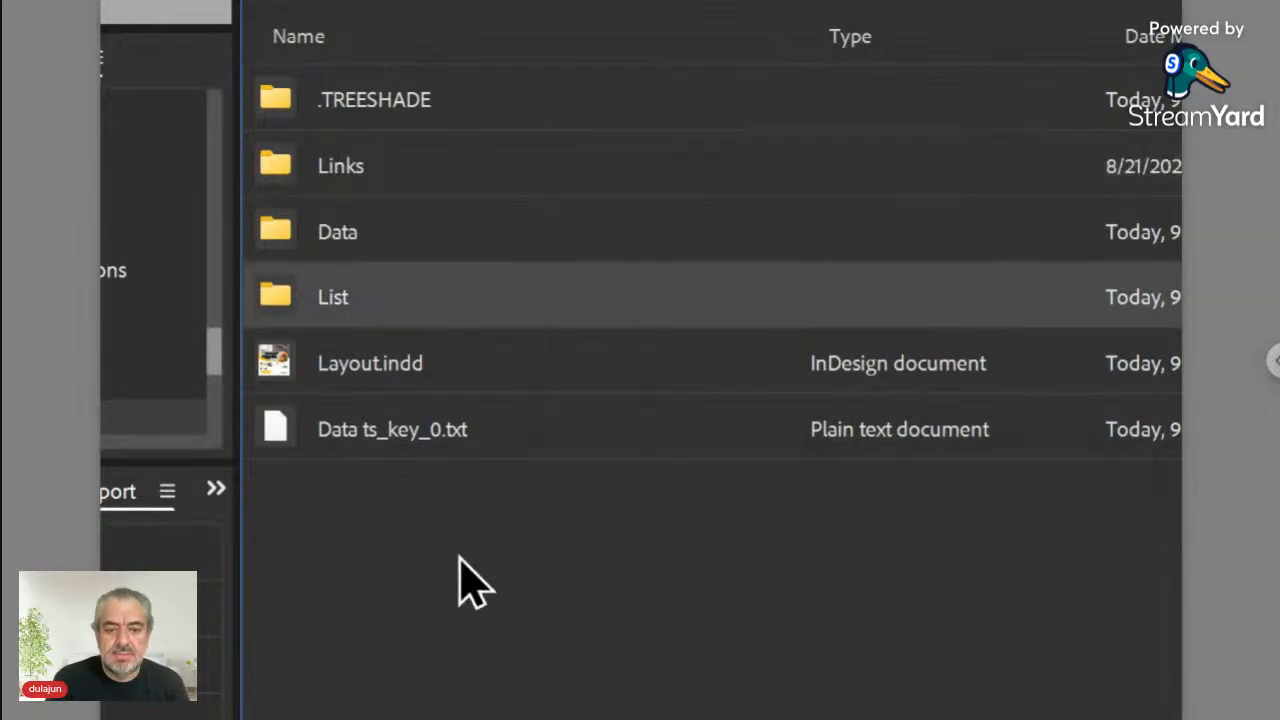
Open the List folder and move the picked files and folders into it with the Tree Shade change command m:
double_click(288, 296)
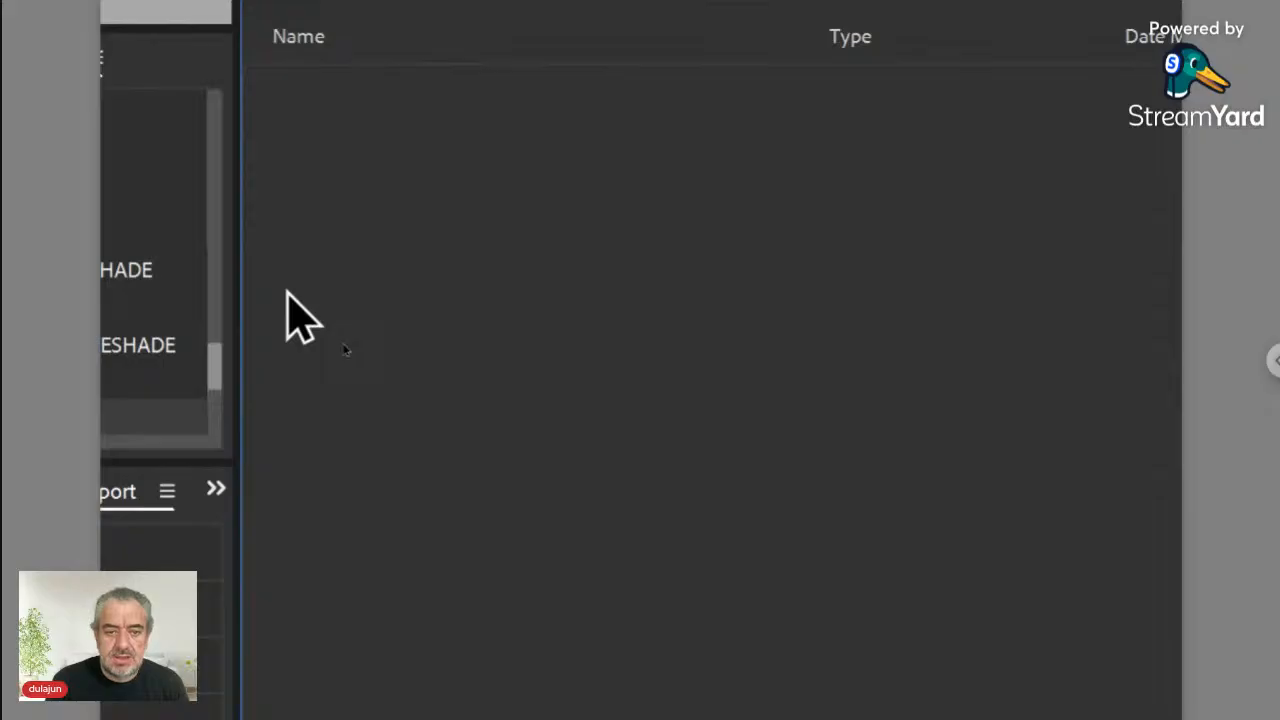
right_click(336, 210)
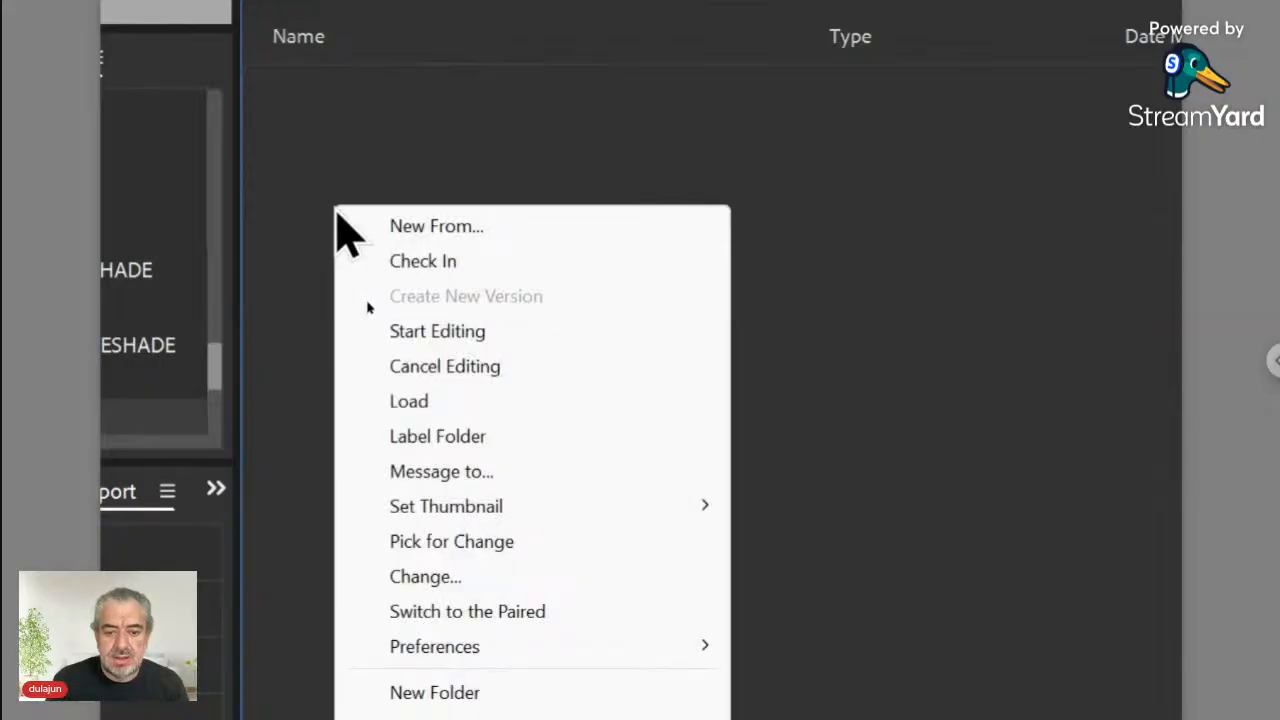
left_click(446, 578)
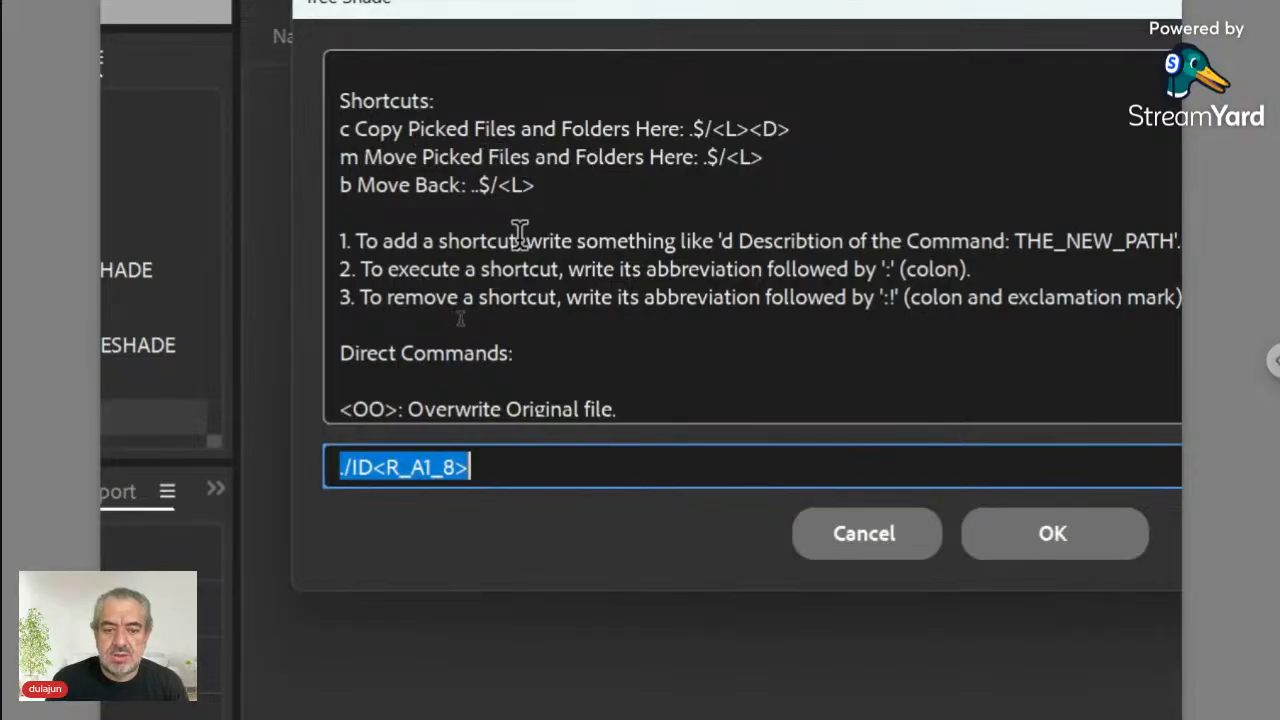
type("m:")
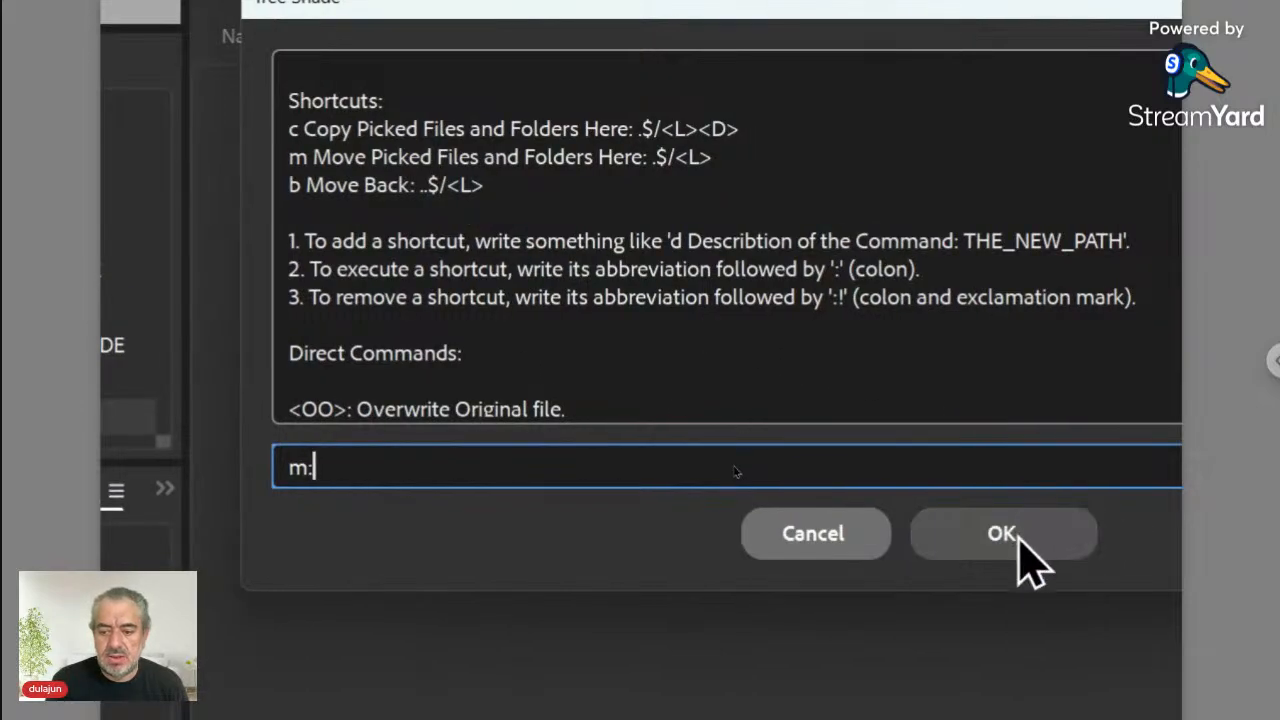
left_click(1070, 535)
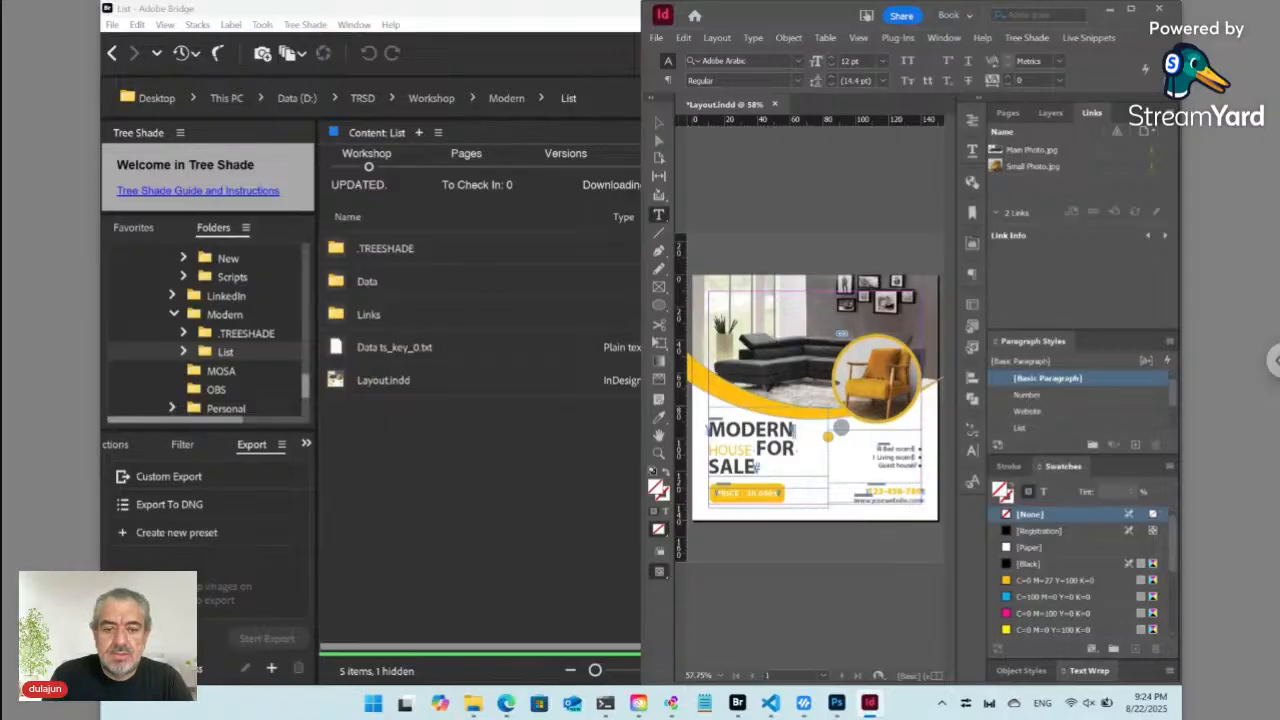
Return to Bridge and show the List folder's Workshop contents
key("alt+Tab")
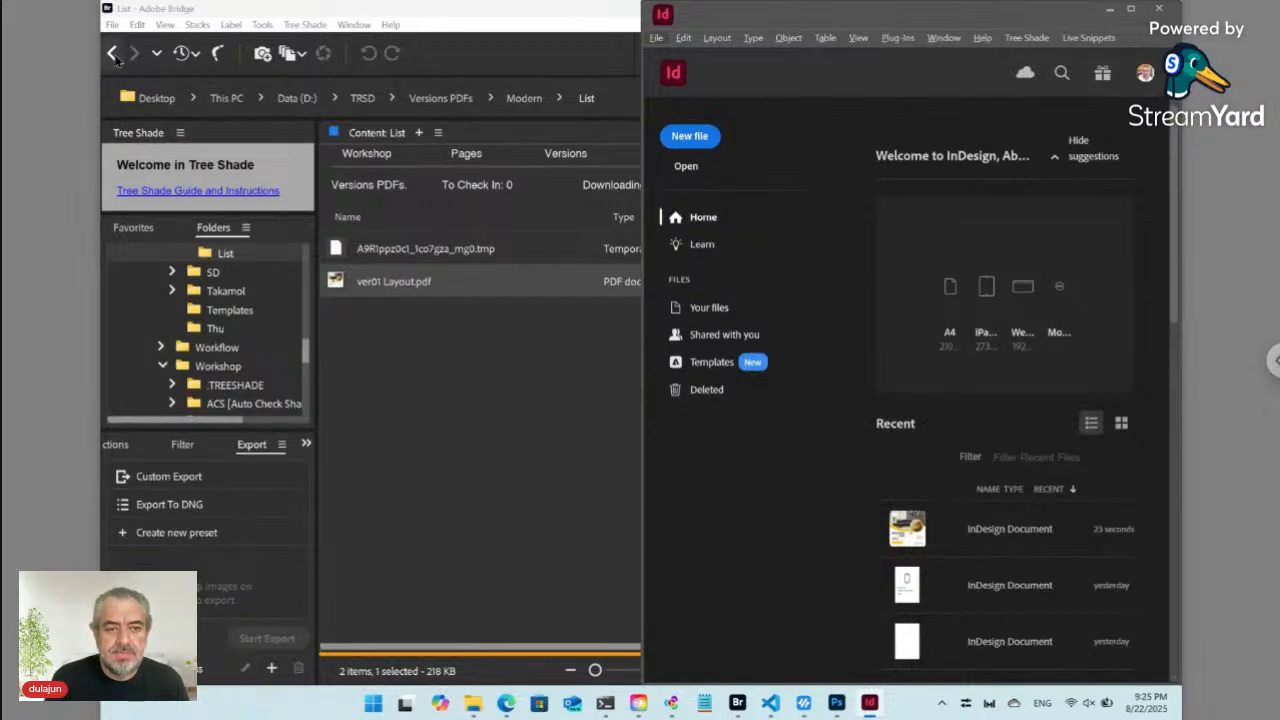
left_click(425, 365)
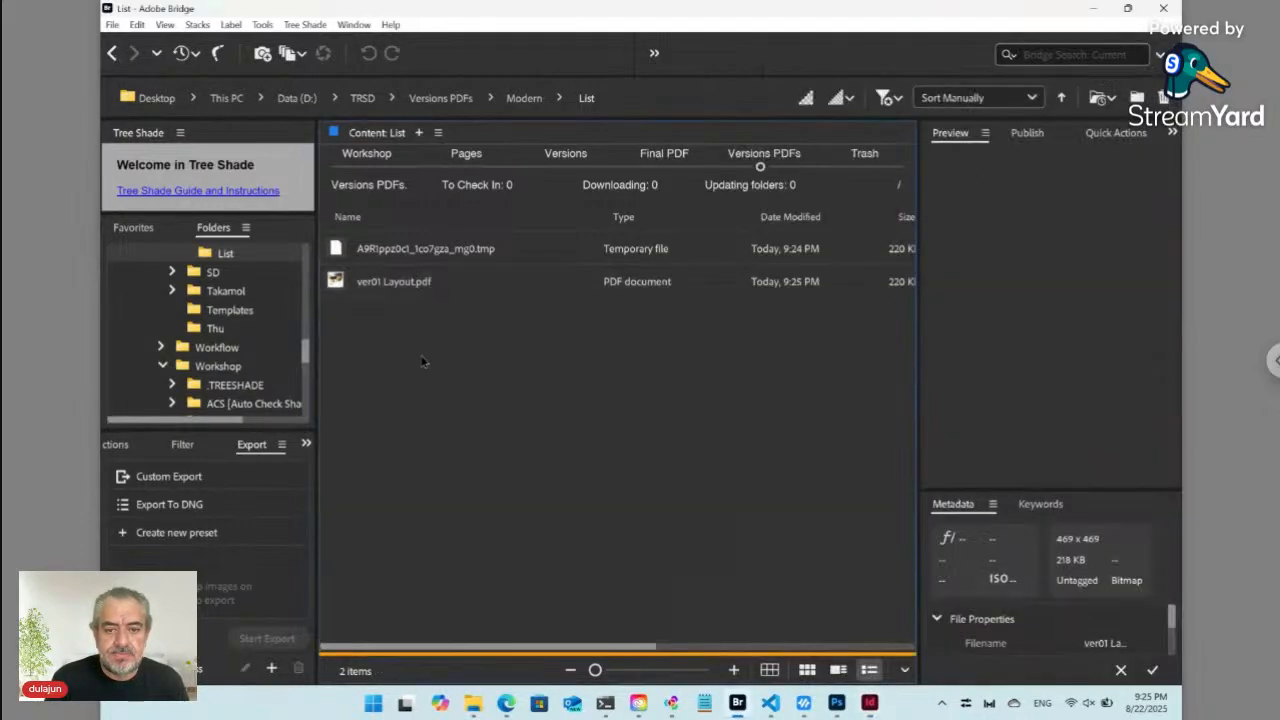
left_click(367, 168)
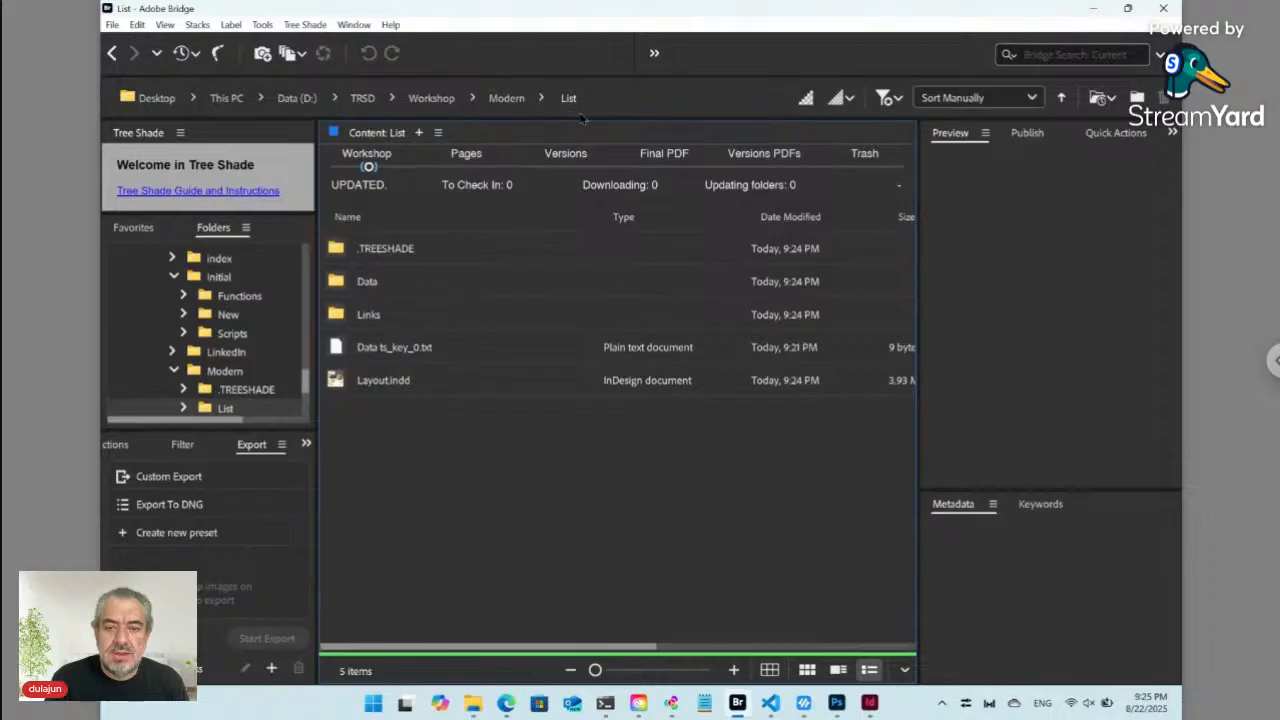
Pick the Data and Links folders, Data ts_key_0.txt and Layout.indd in the List folder for change
left_click(384, 288)
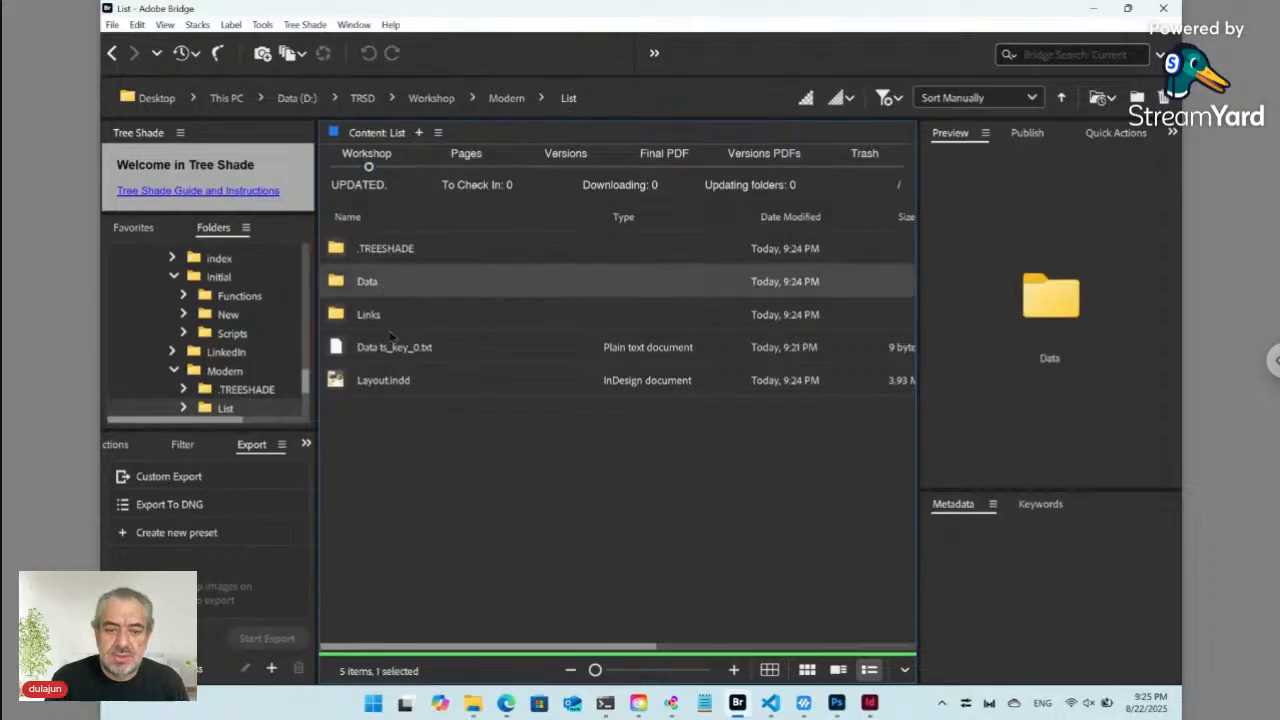
left_click(403, 390, "shift")
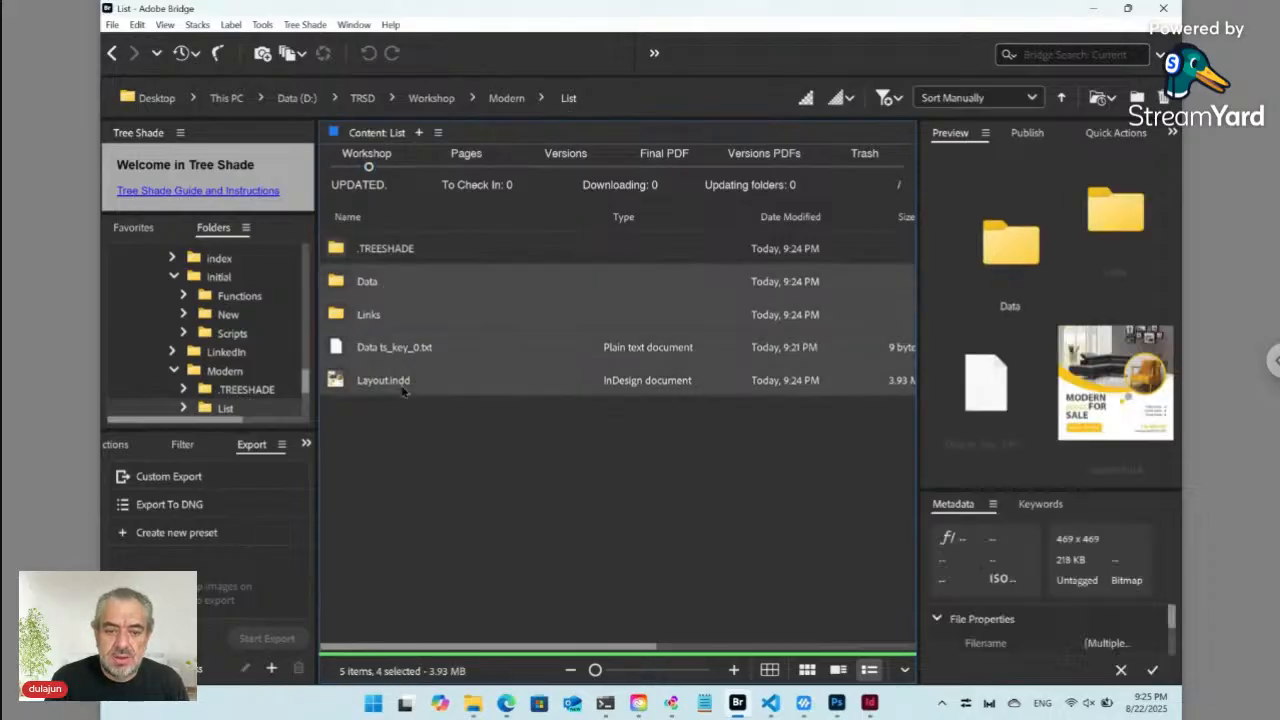
right_click(338, 384)
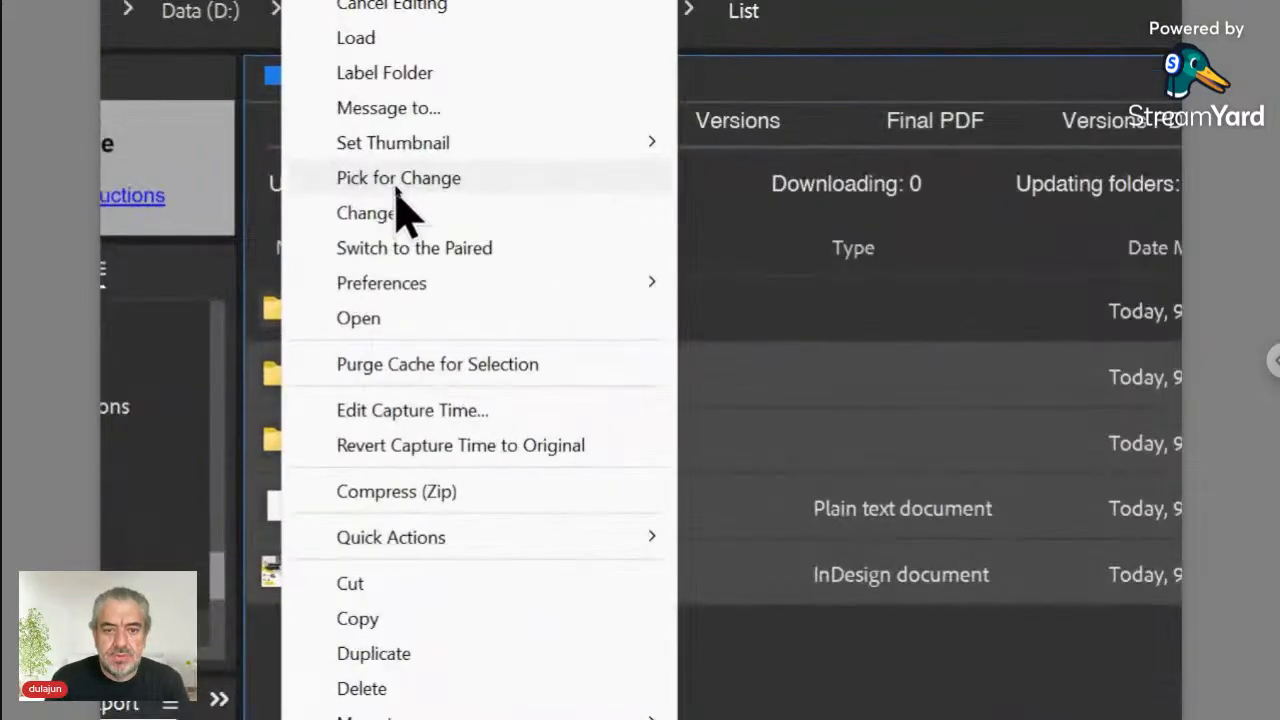
left_click(396, 184)
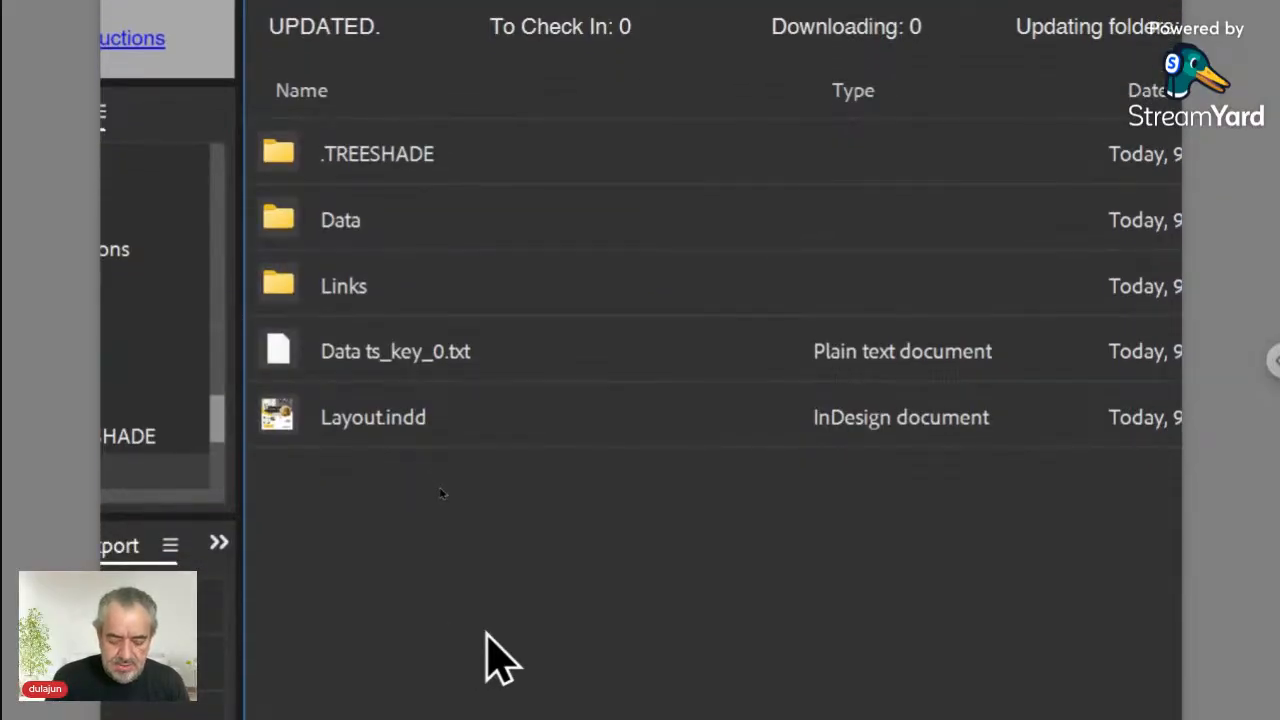
Create a folder named ID12345 inside the List folder and open it
key("ctrl+shift+n")
type("I")
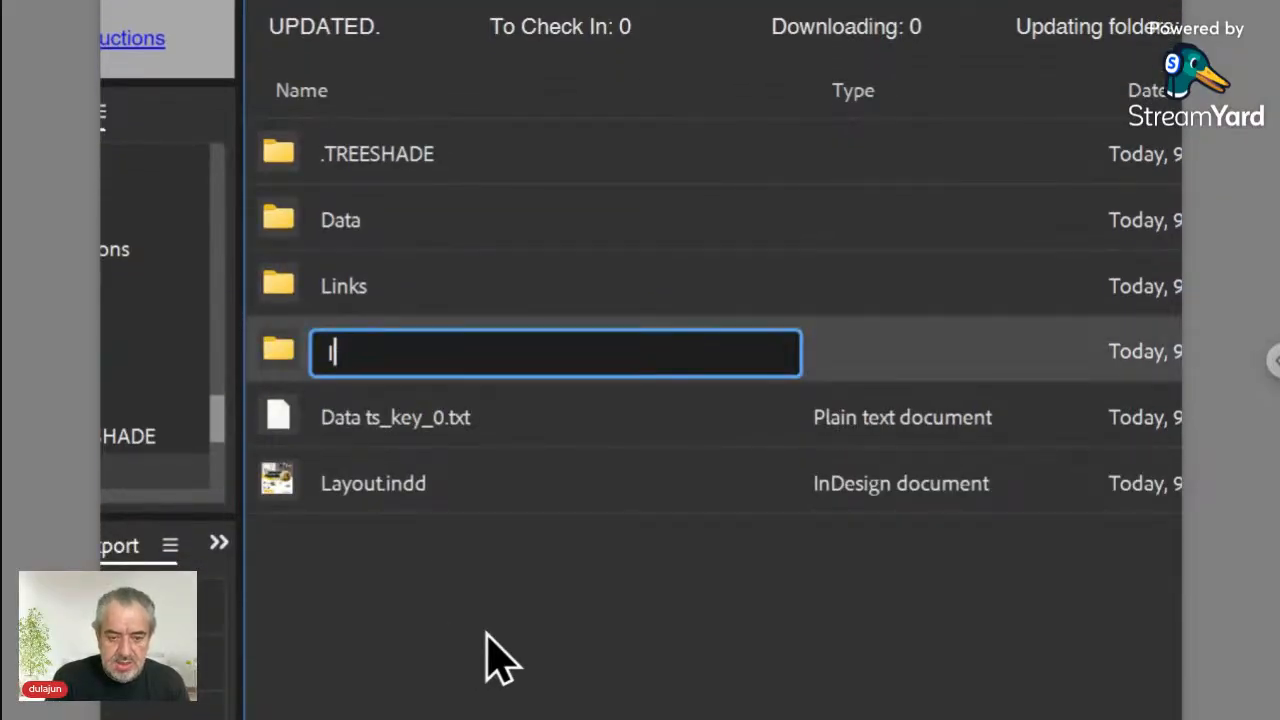
type("D")
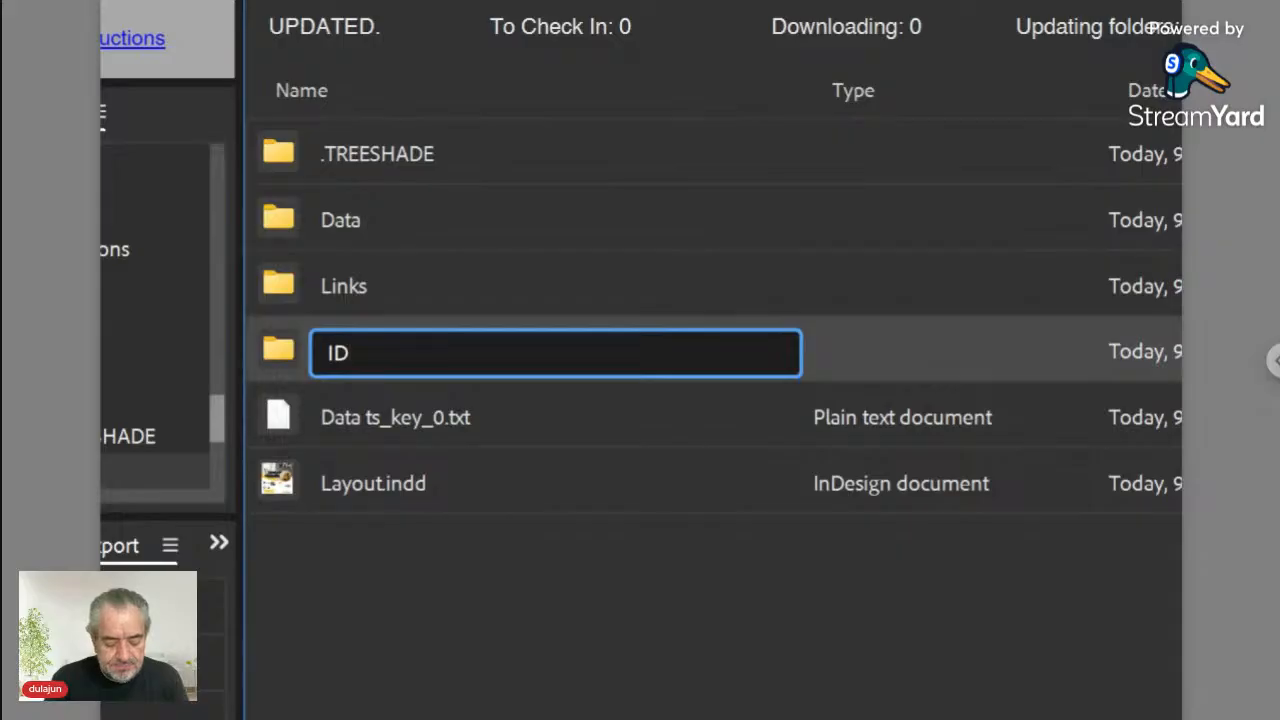
type("12345")
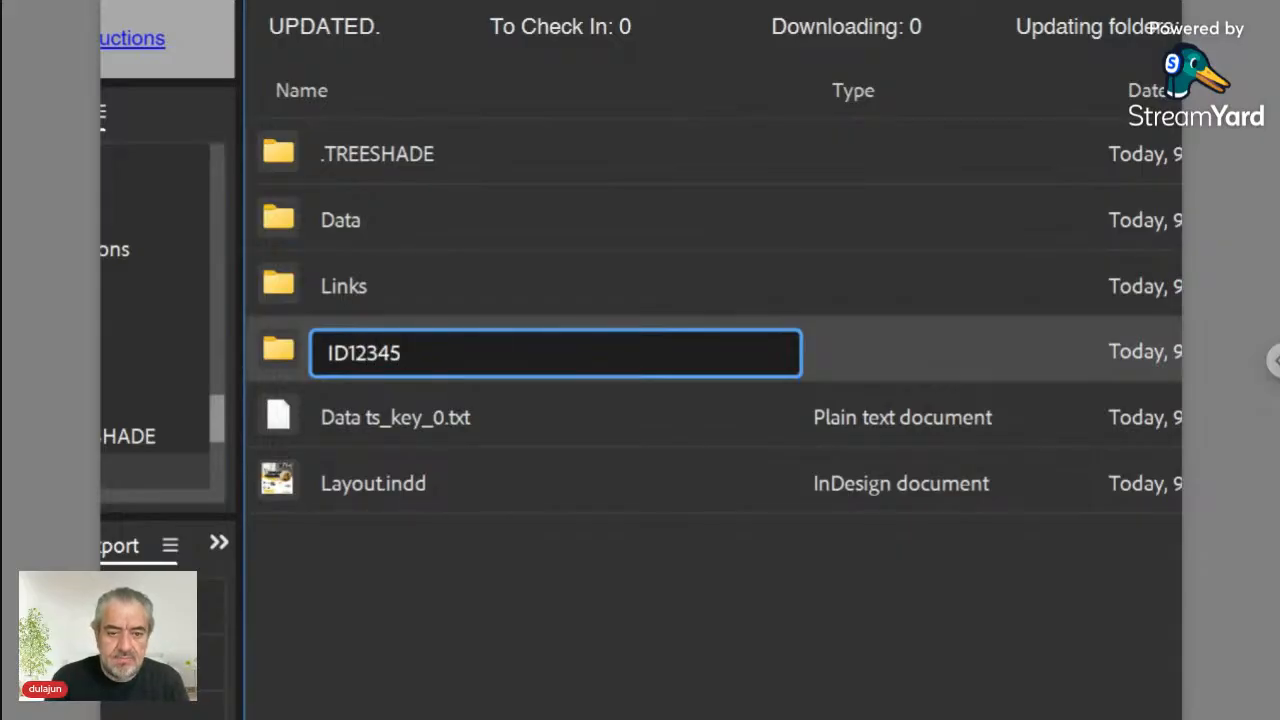
key("Return")
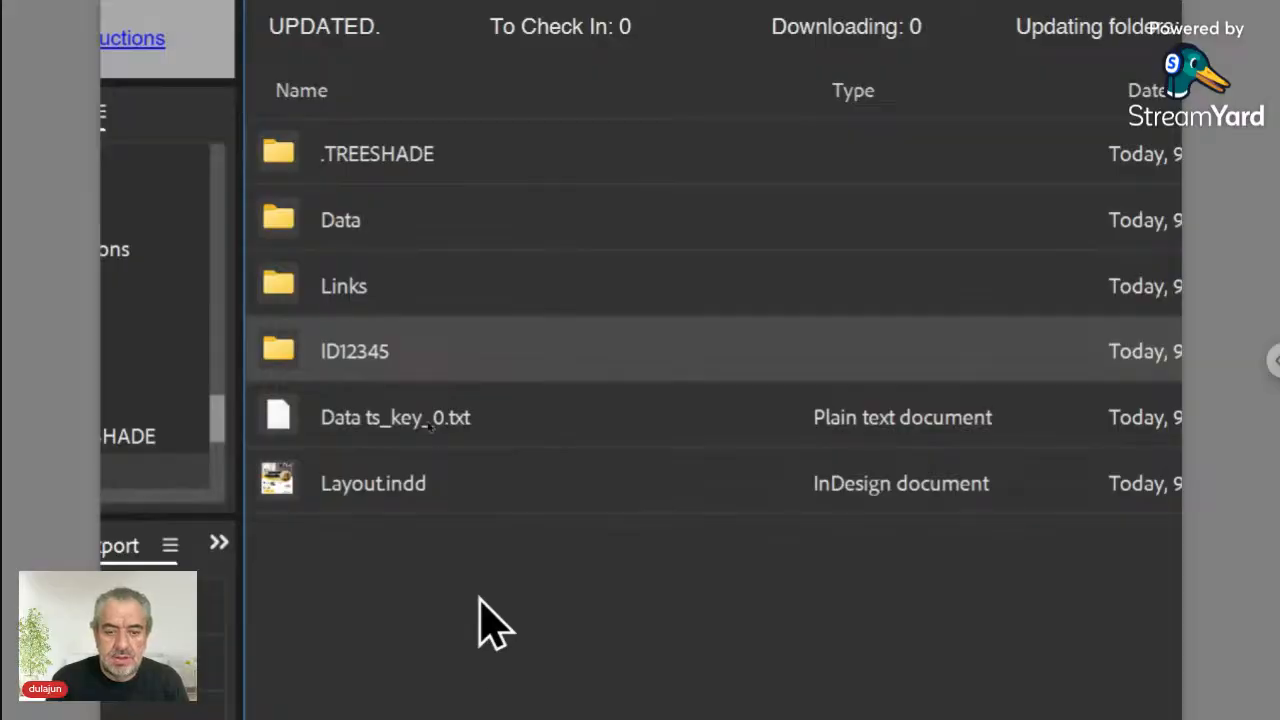
double_click(321, 362)
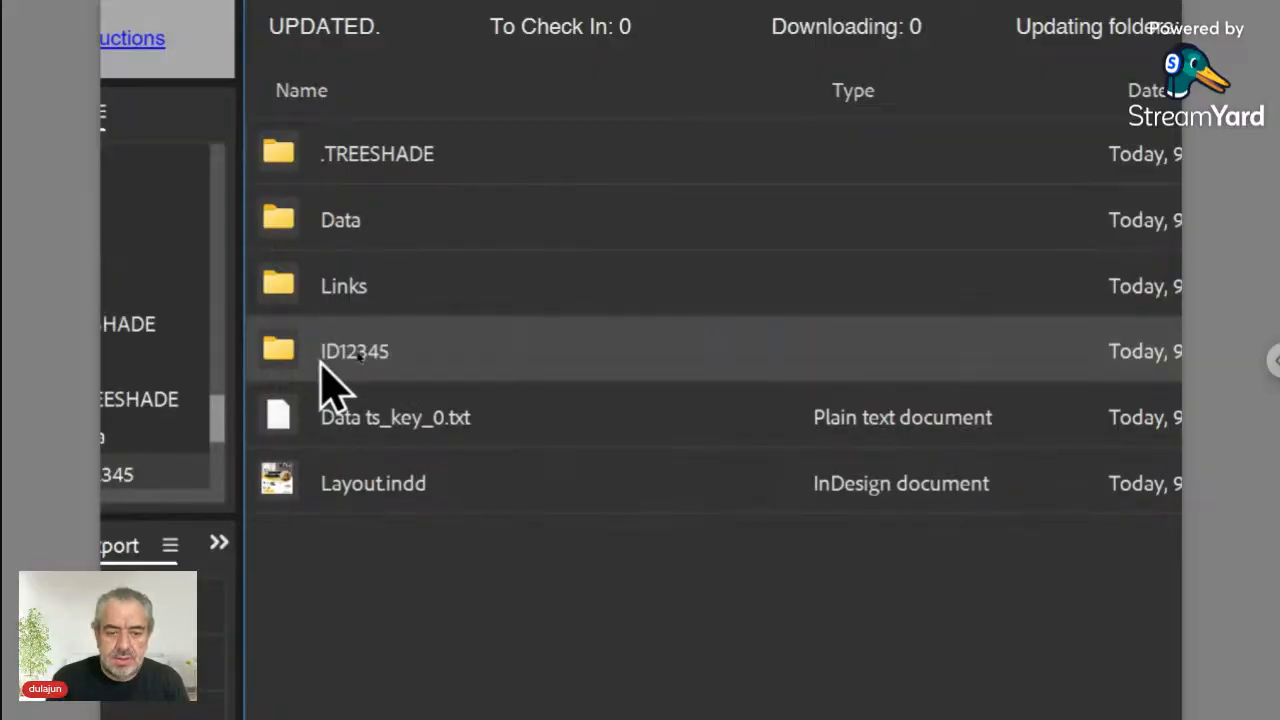
Move the picked files and folders into the ID12345 folder with the Tree Shade change command m:
right_click(346, 339)
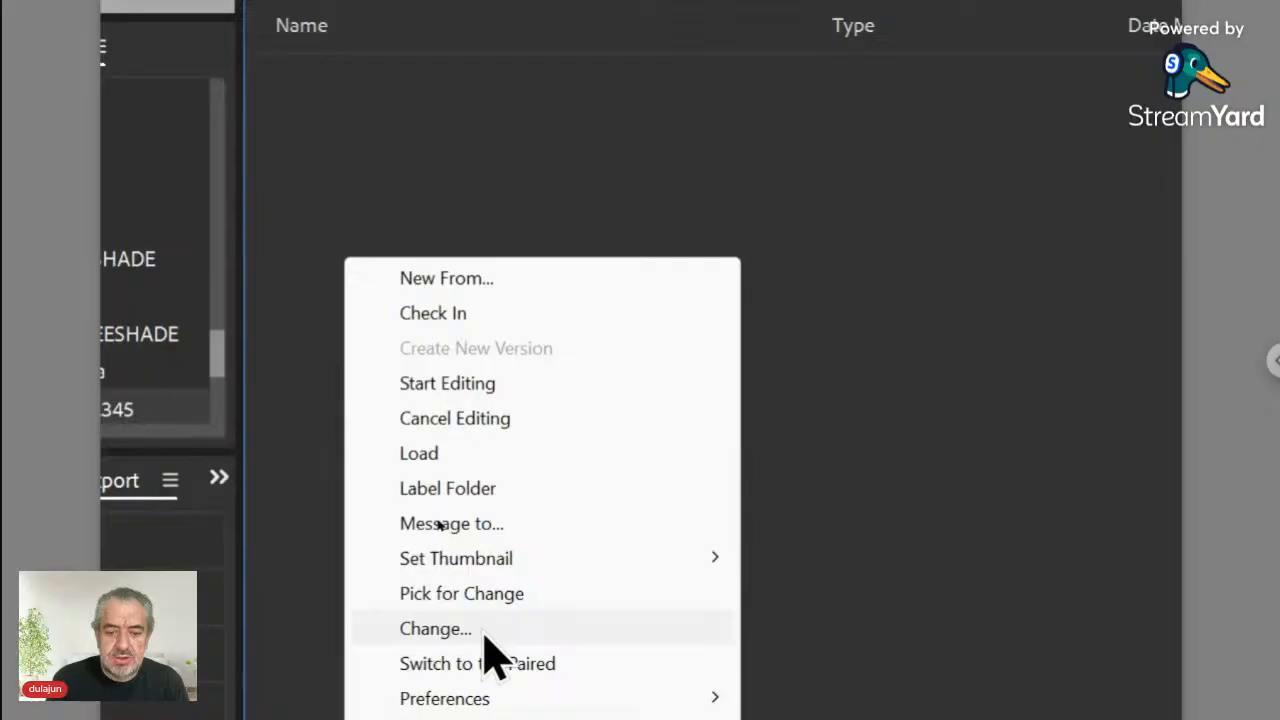
left_click(484, 630)
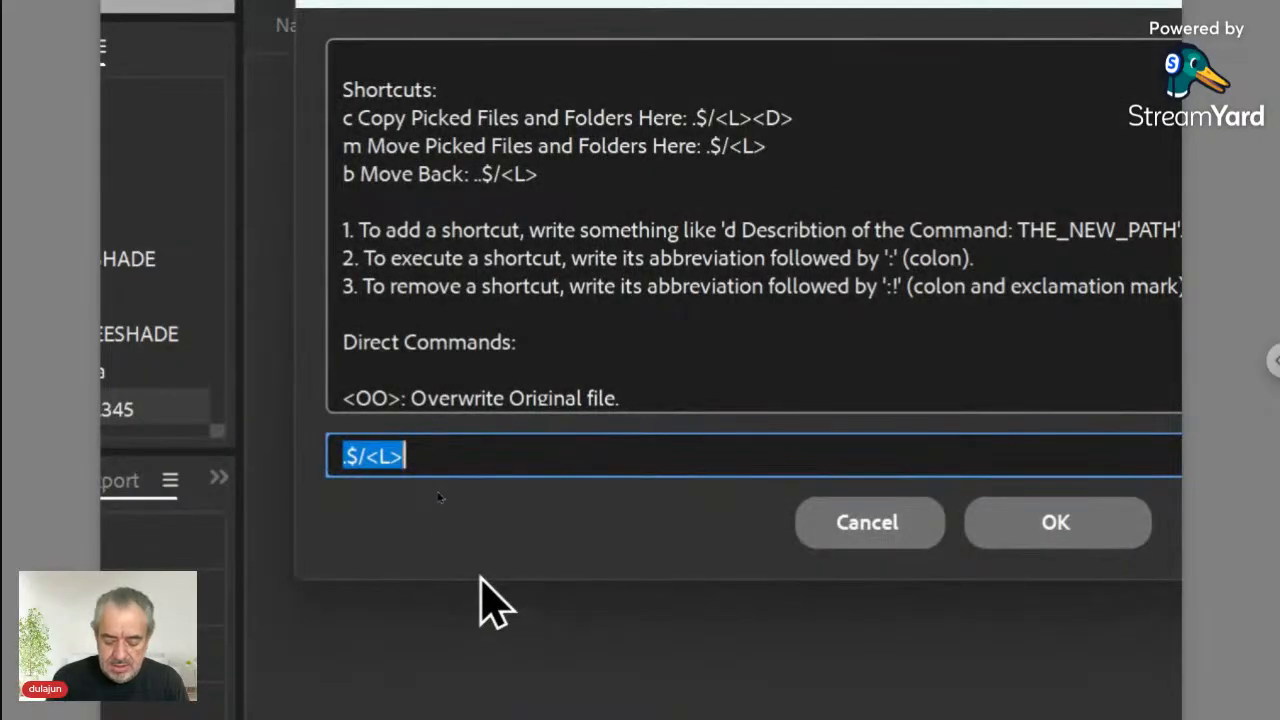
type("m:")
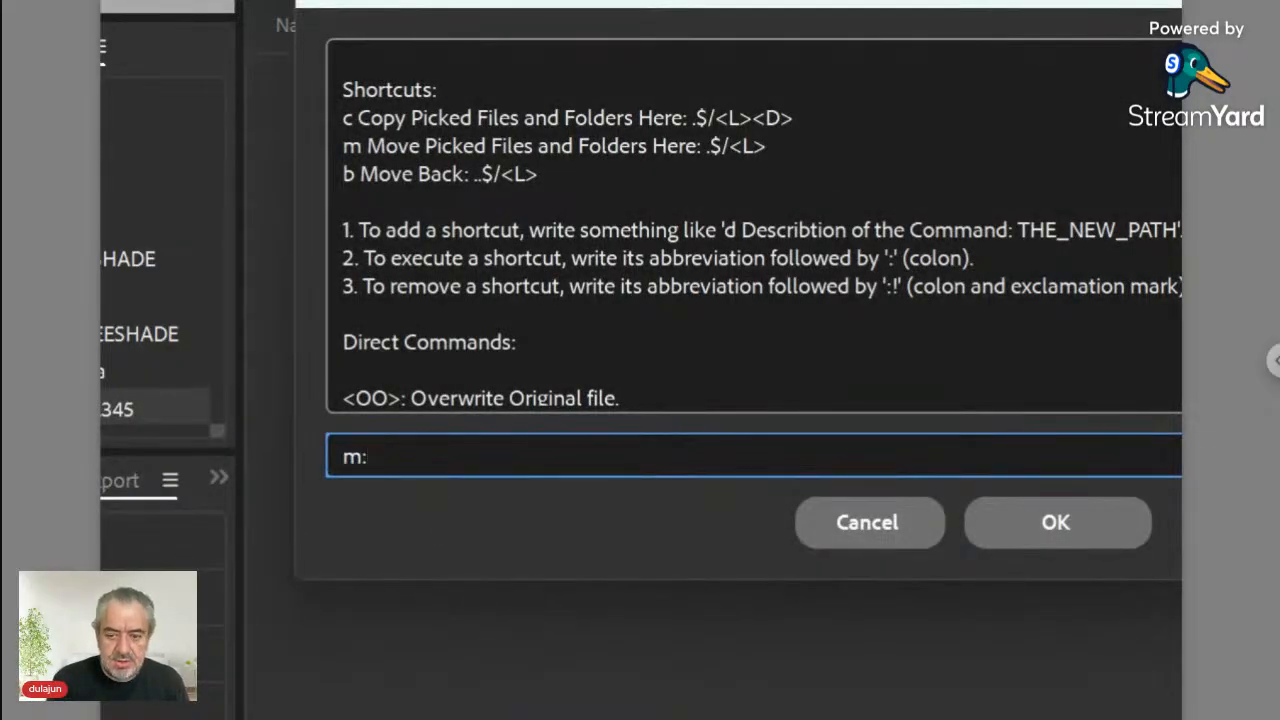
left_click(1043, 540)
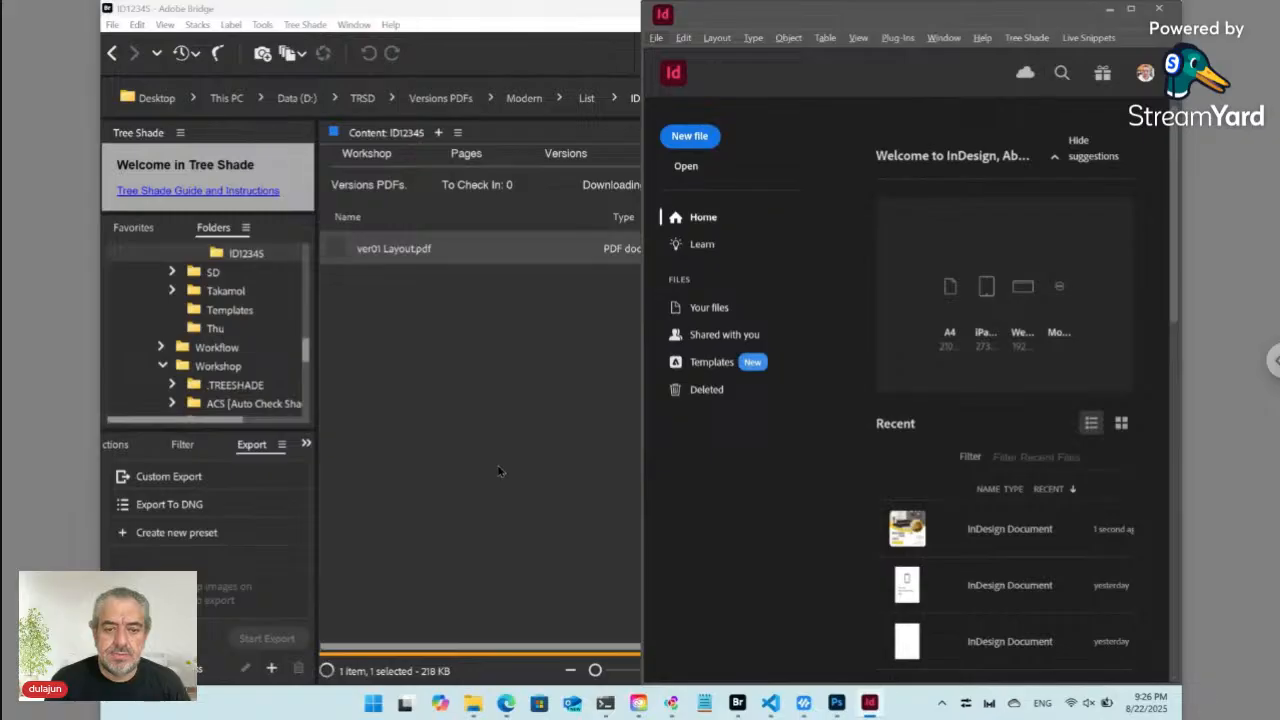
Return to Bridge, show the ID12345 folder's Workshop contents, and go back up to the List folder
left_click(491, 409)
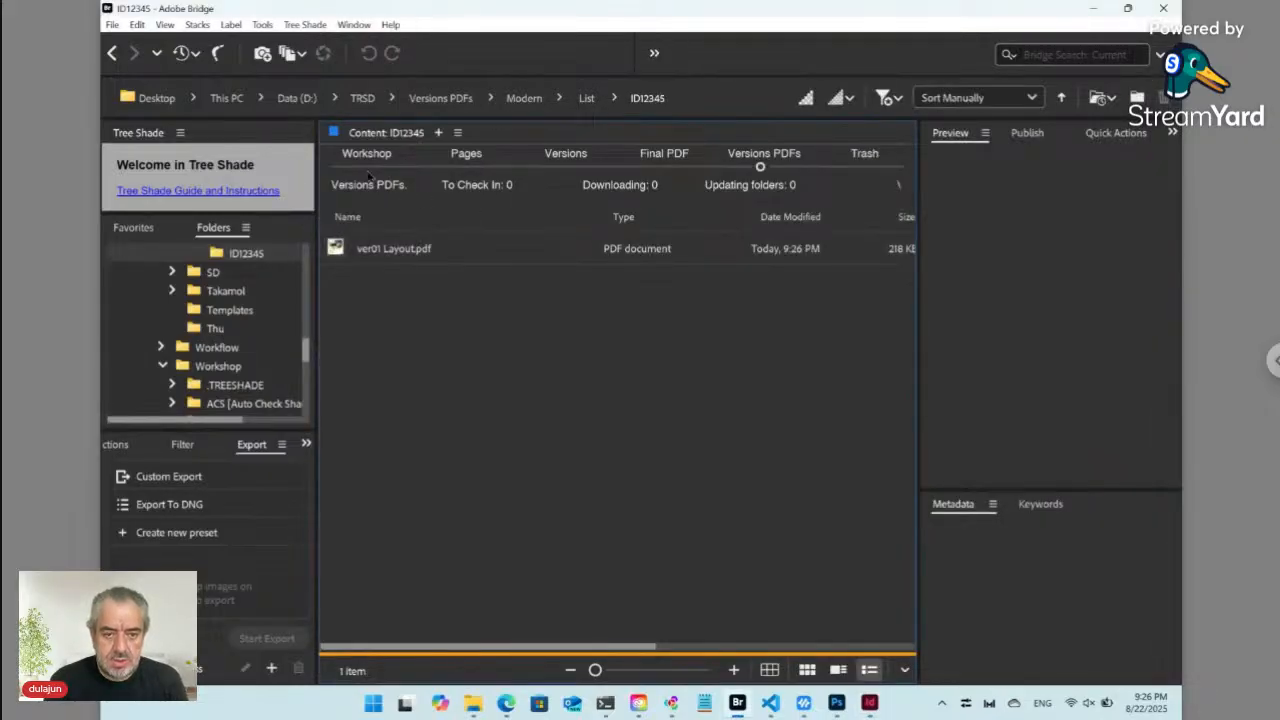
left_click(368, 168)
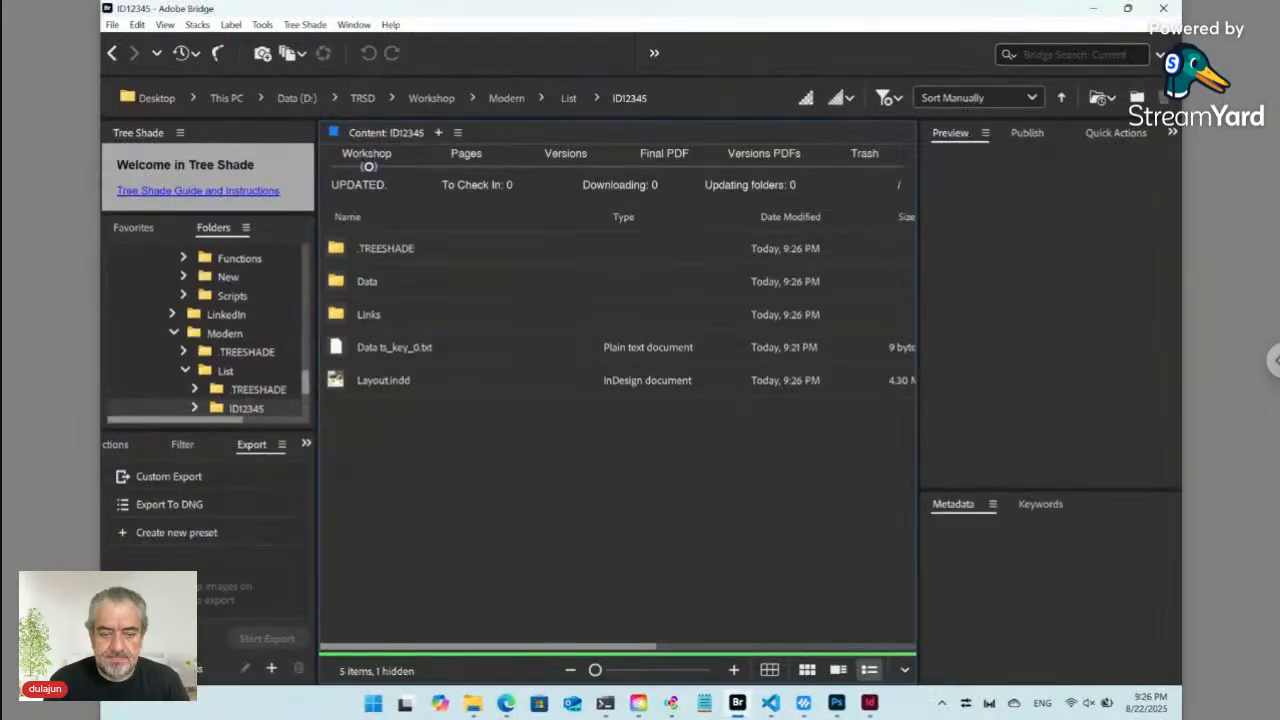
left_click(566, 101)
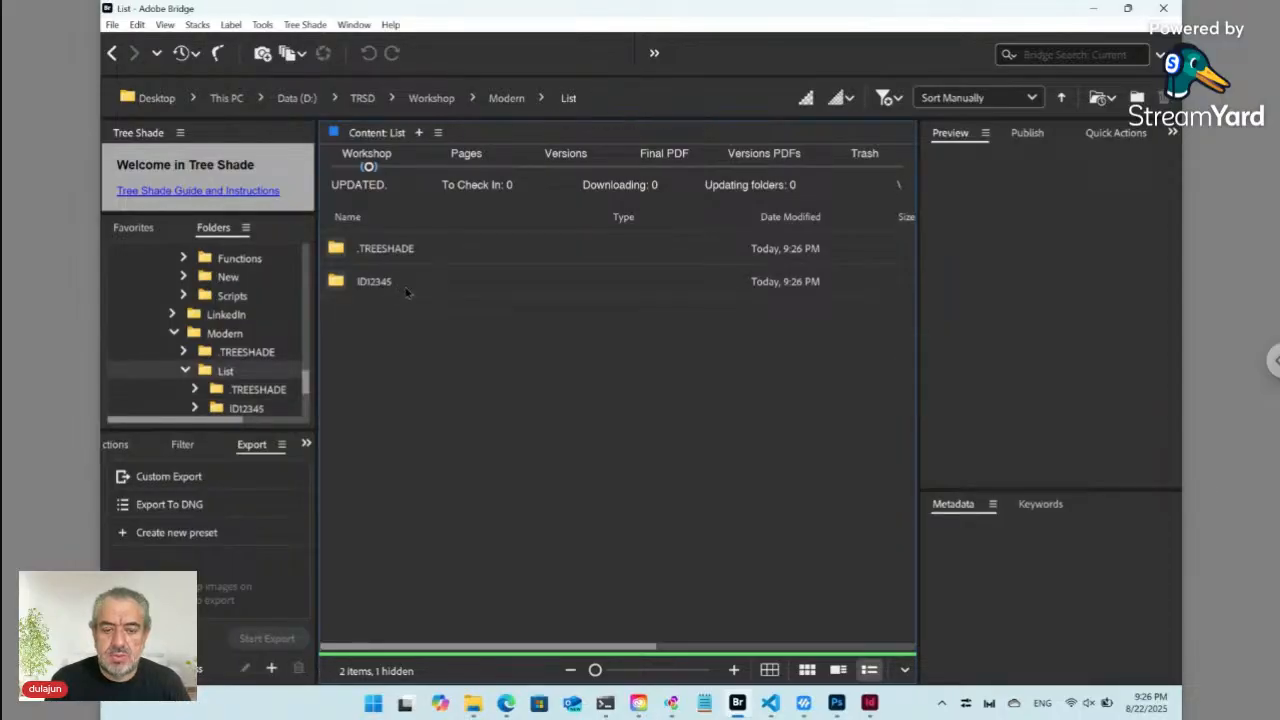
Select the ID12345 folder and bring up the Tree Shade choices for new items
left_click(380, 290)
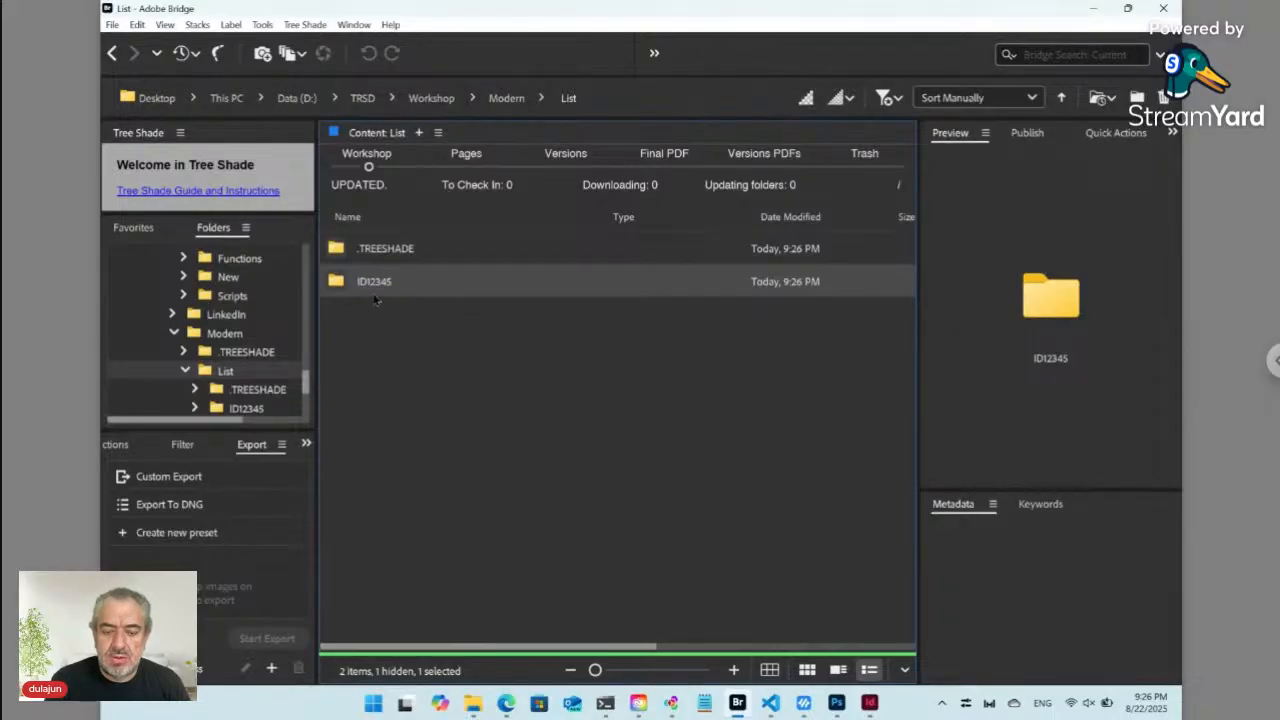
left_click(306, 26)
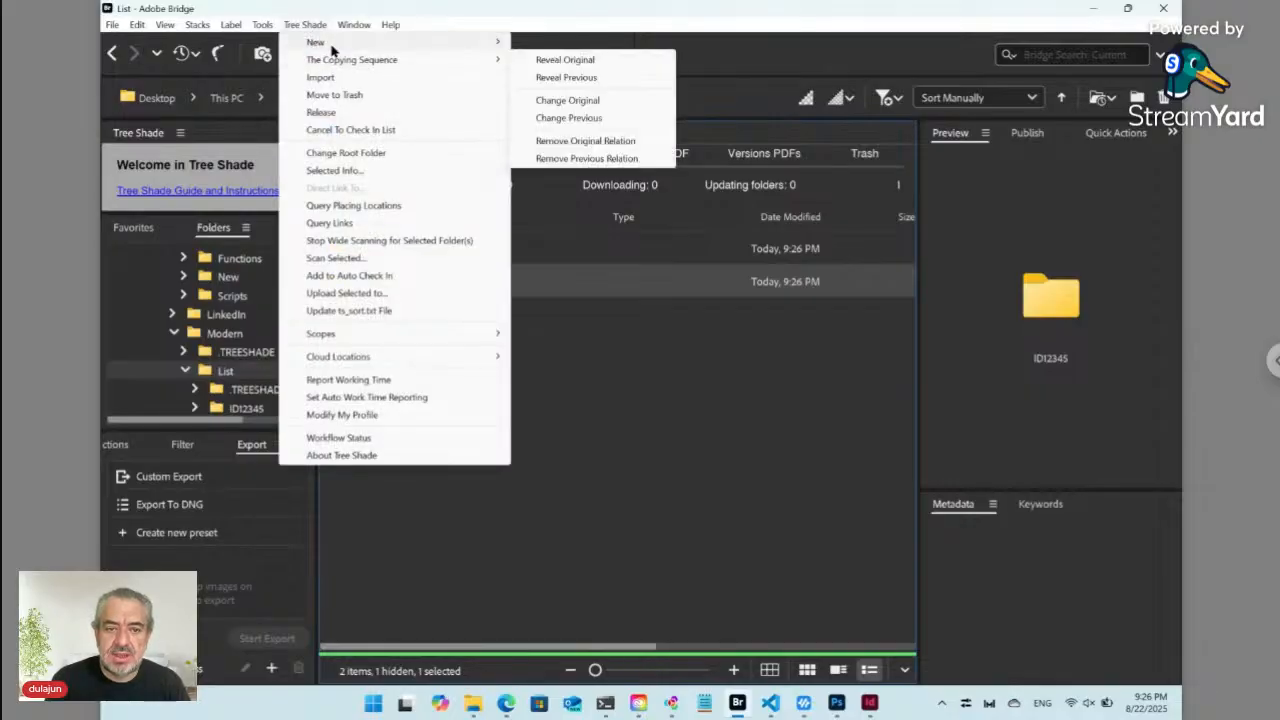
mouse_move(334, 45)
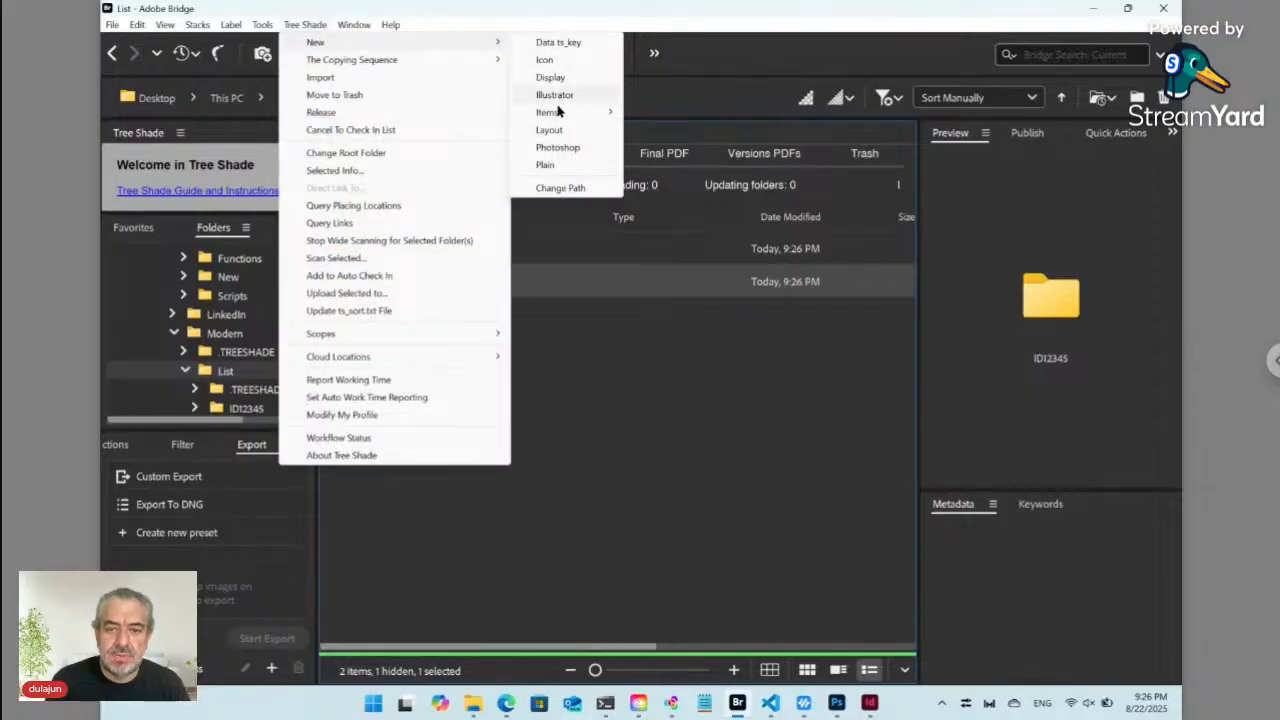
mouse_move(420, 60)
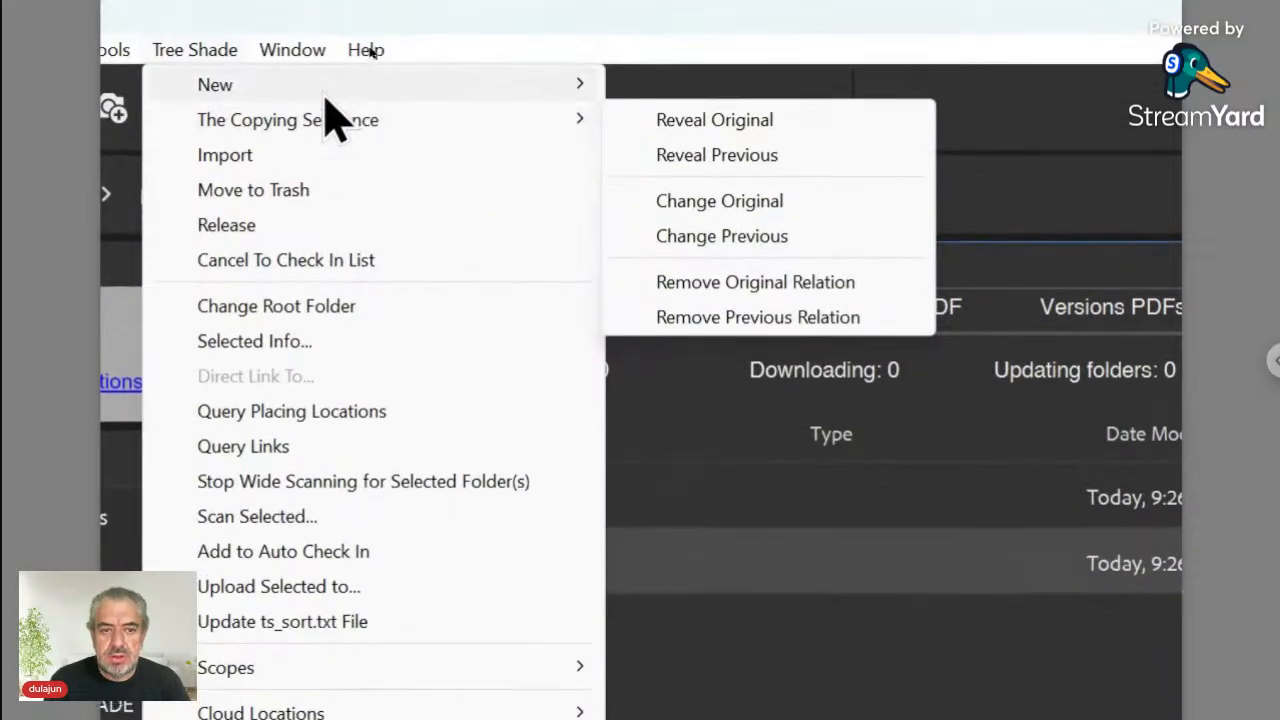
Create a new Tree Shade Plain file named "ID12345 [Display]" in the List folder
mouse_move(324, 70)
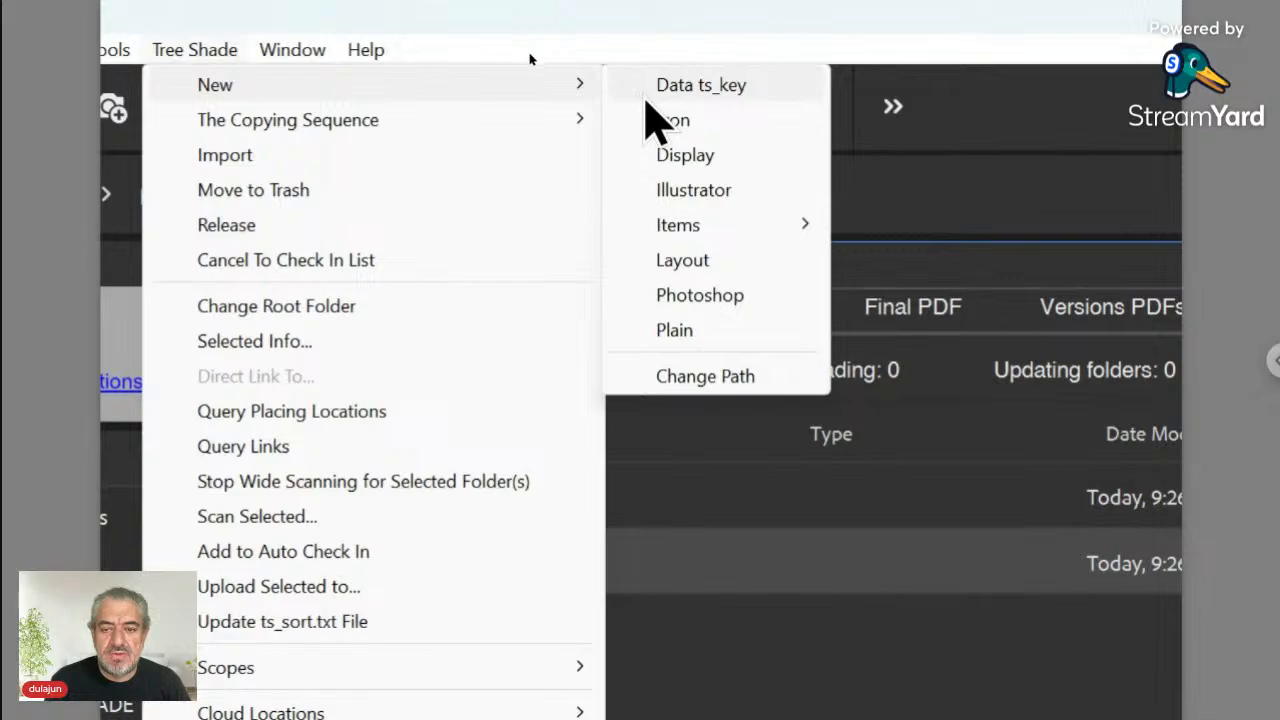
mouse_move(660, 226)
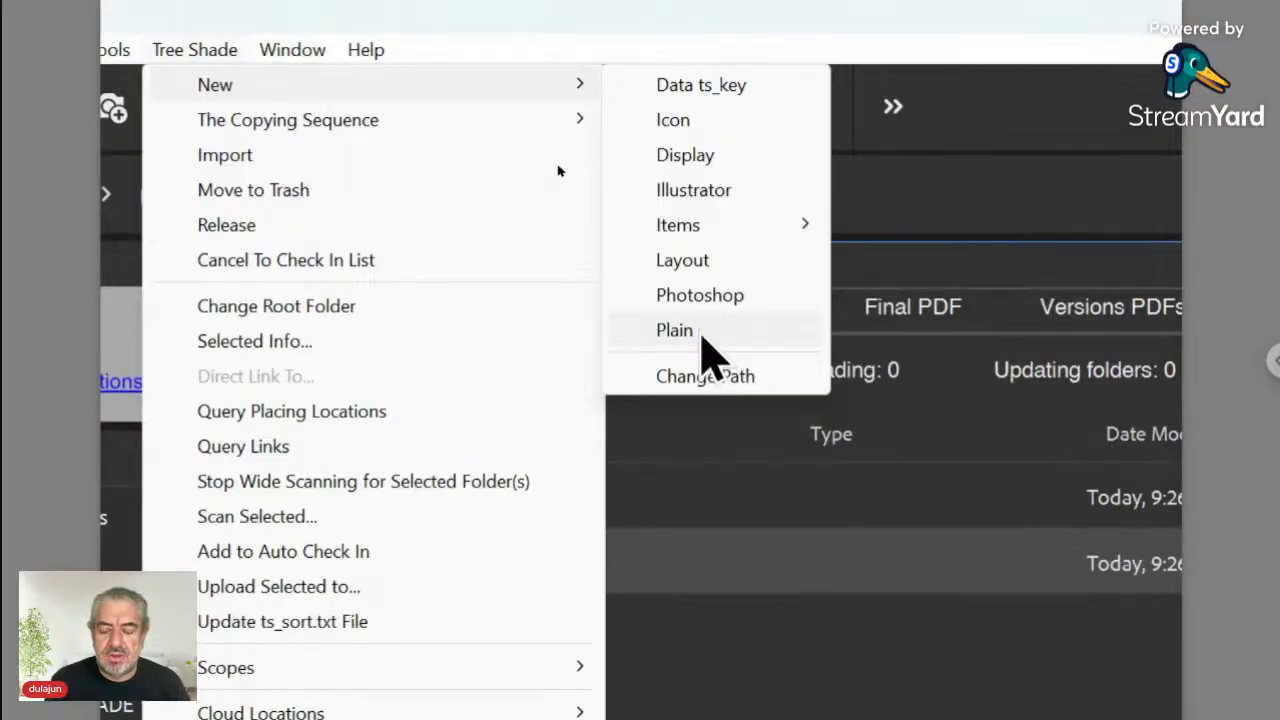
left_click(701, 336)
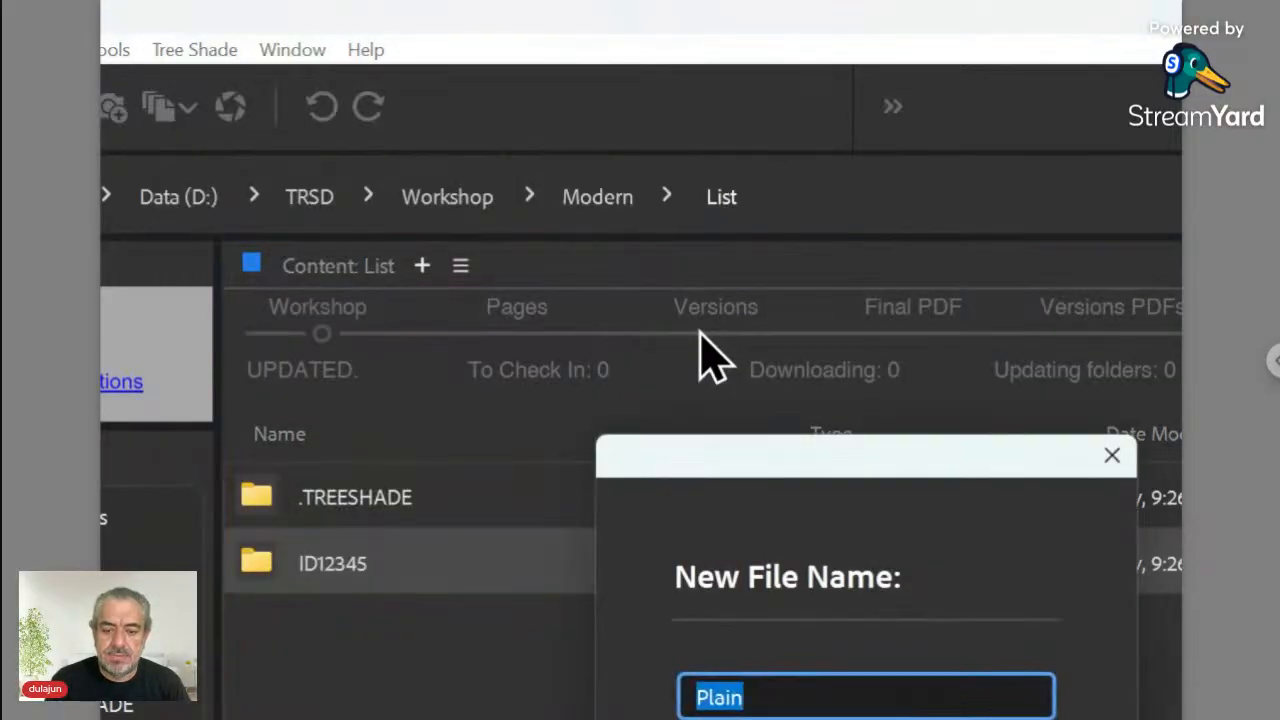
left_click_drag(710, 465, 654, 315)
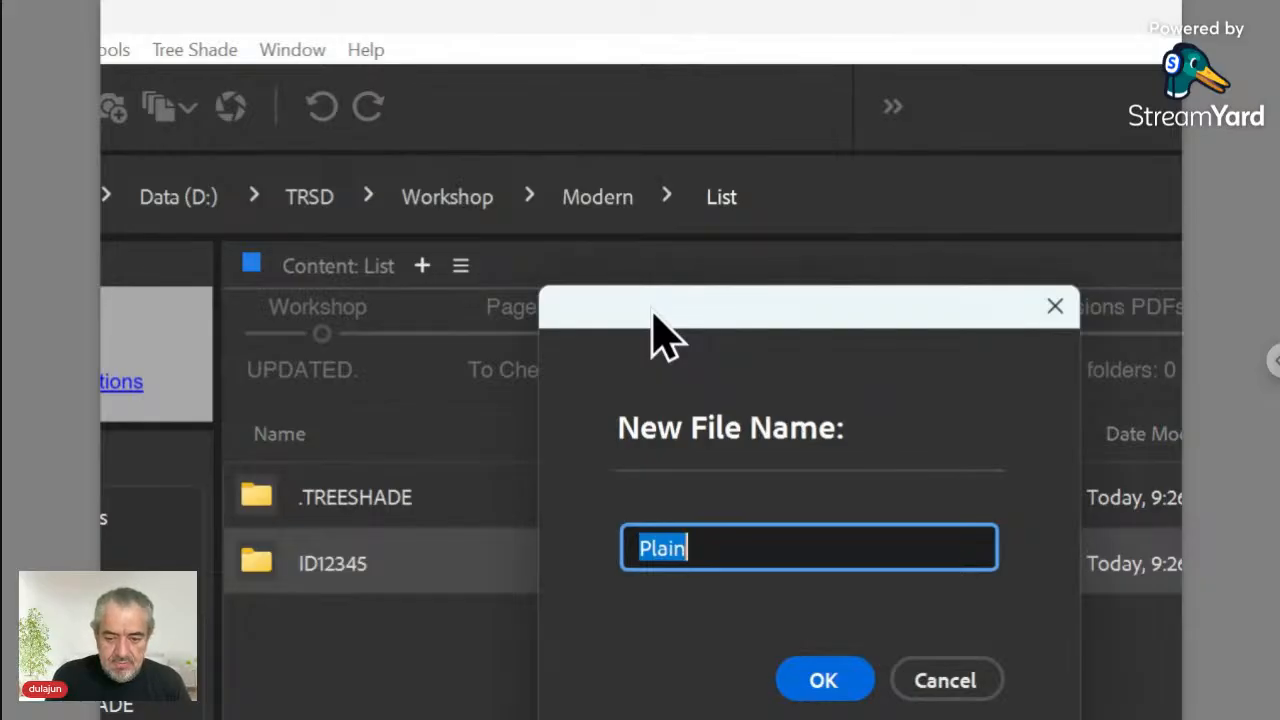
type("ID")
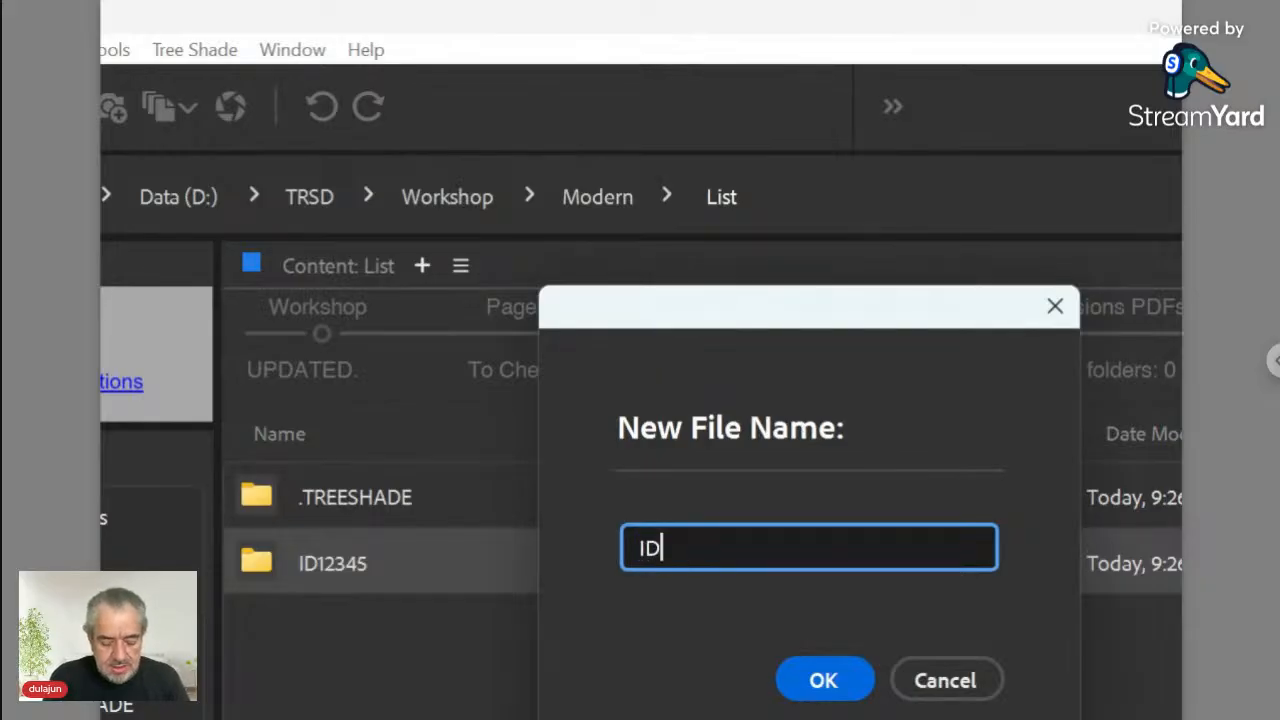
type("12345")
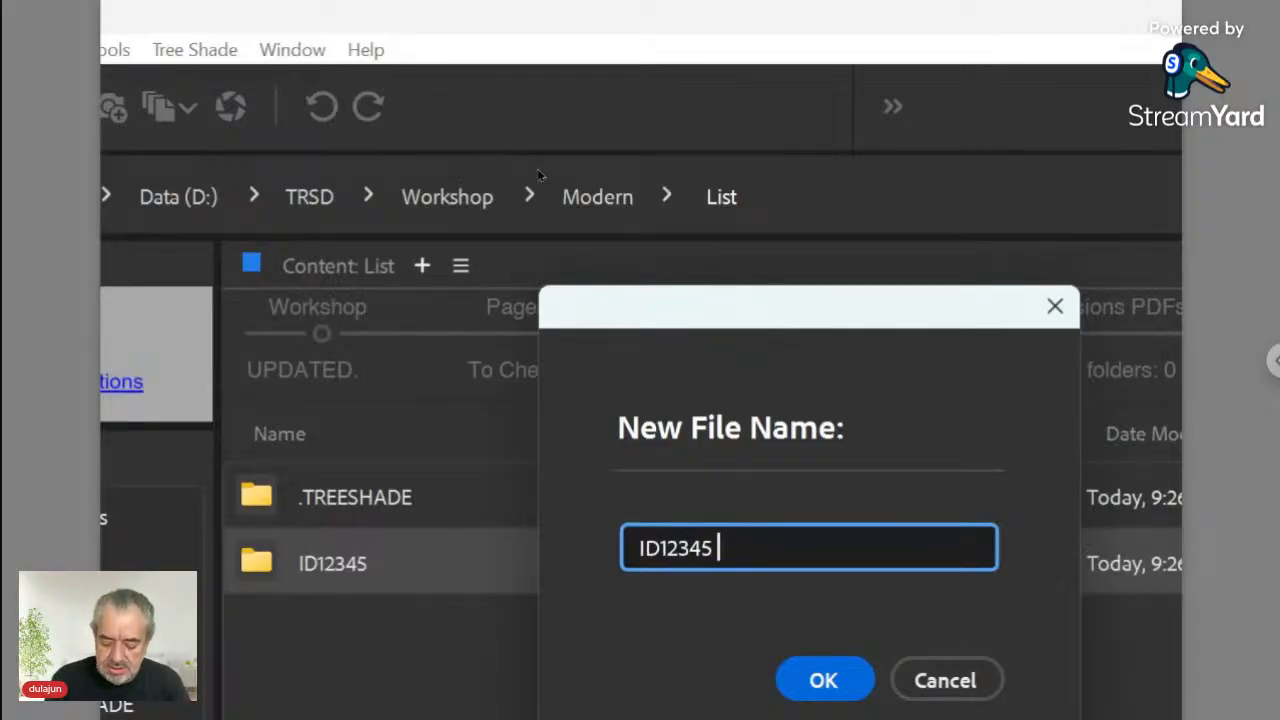
type(" []")
key("Left")
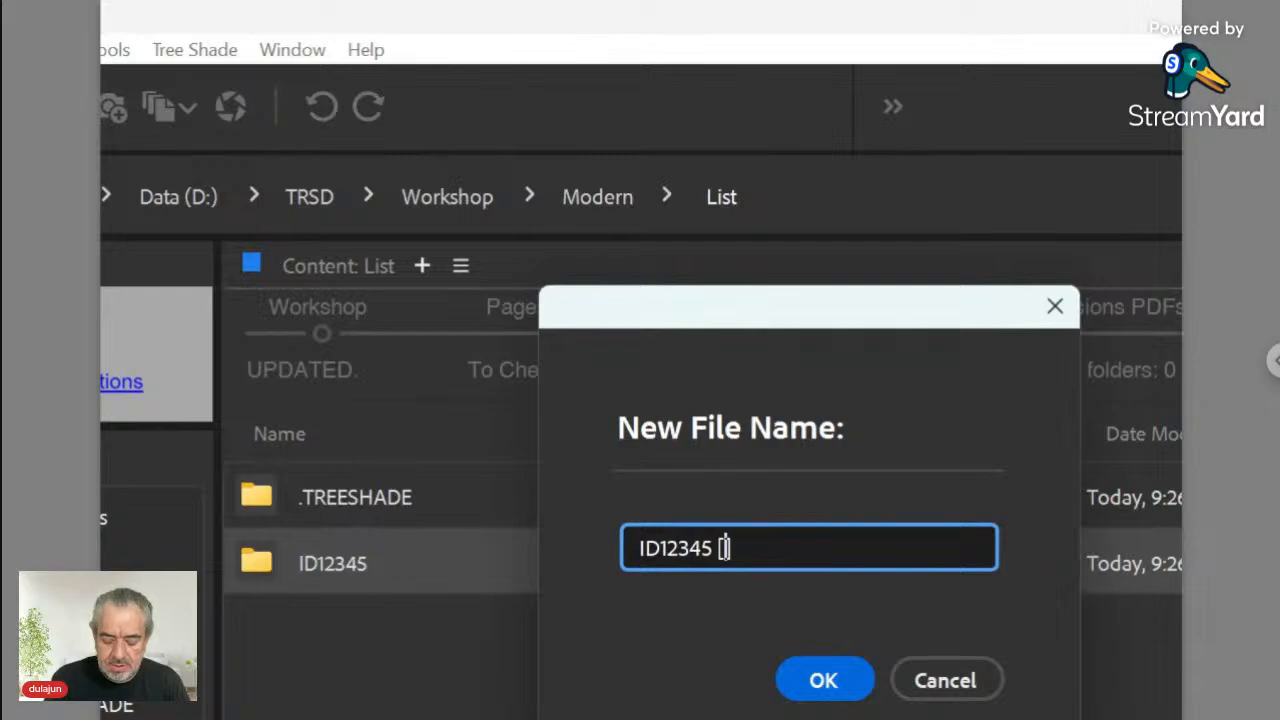
type("D")
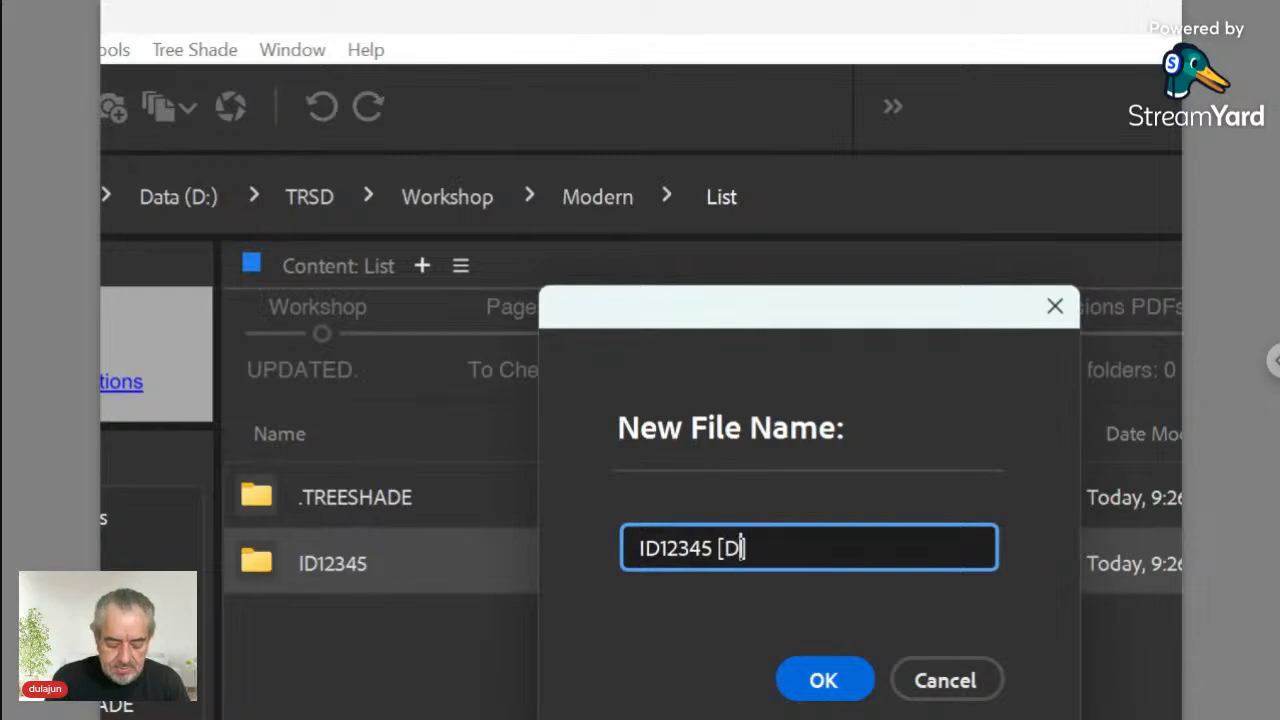
type("isplay")
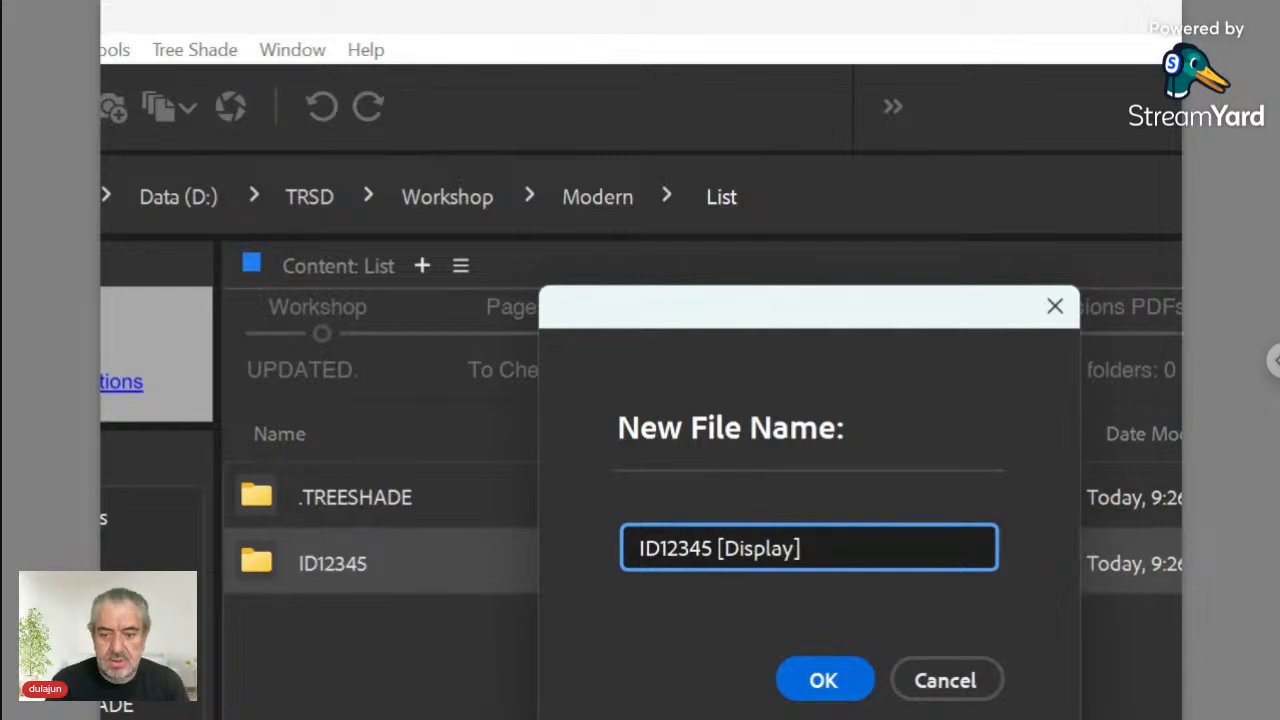
left_click(824, 678)
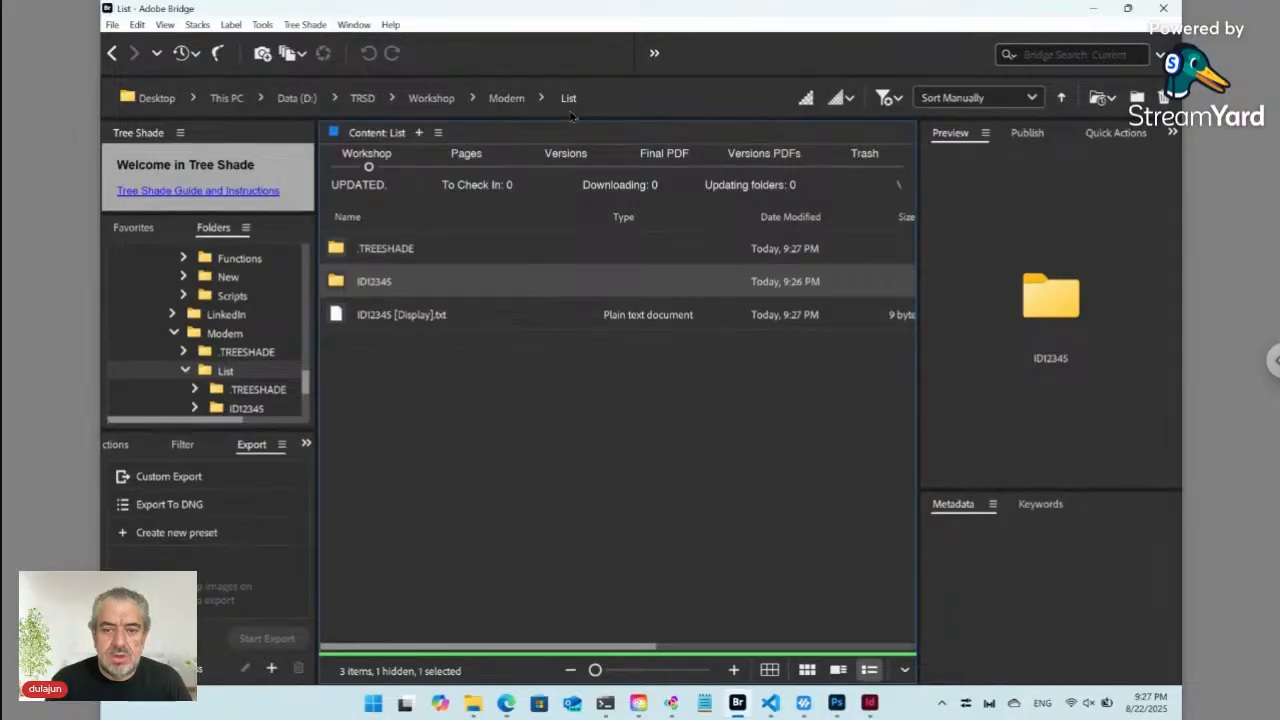
Look through the contents of the ID12345 folder, including Data ts_key_0.txt, and return to the List folder
double_click(342, 284)
left_click(385, 352)
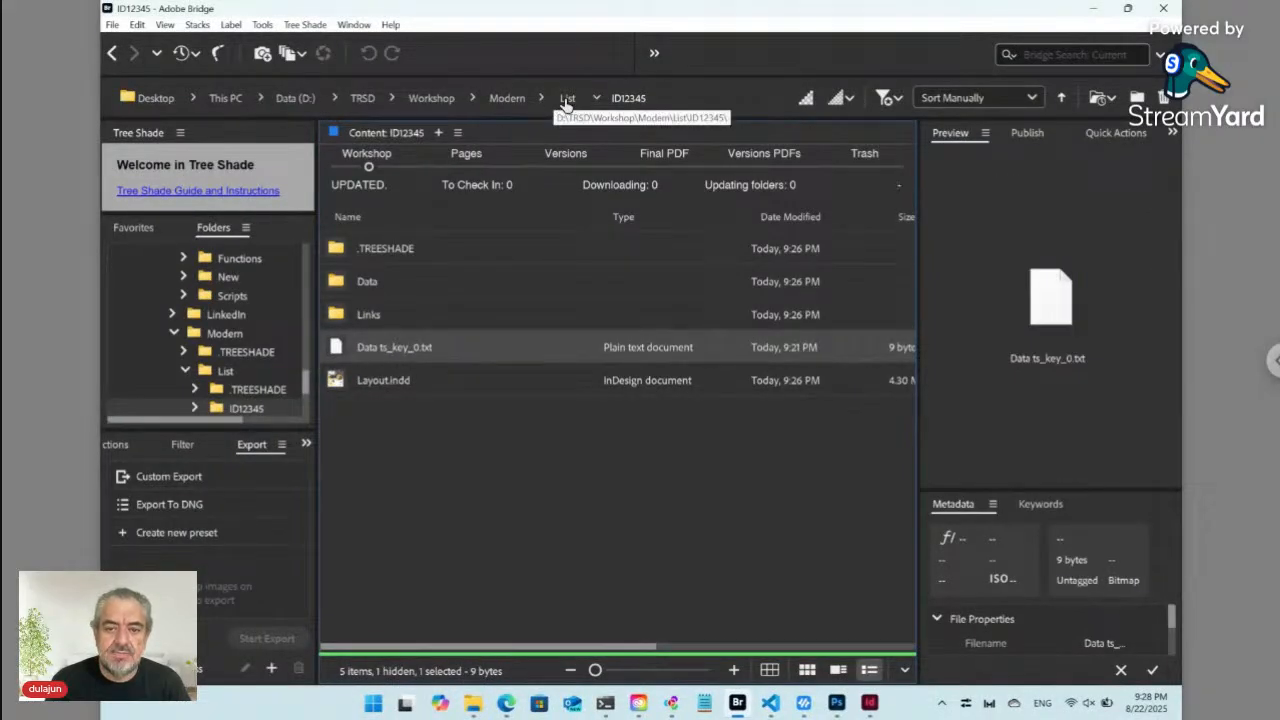
left_click(566, 99)
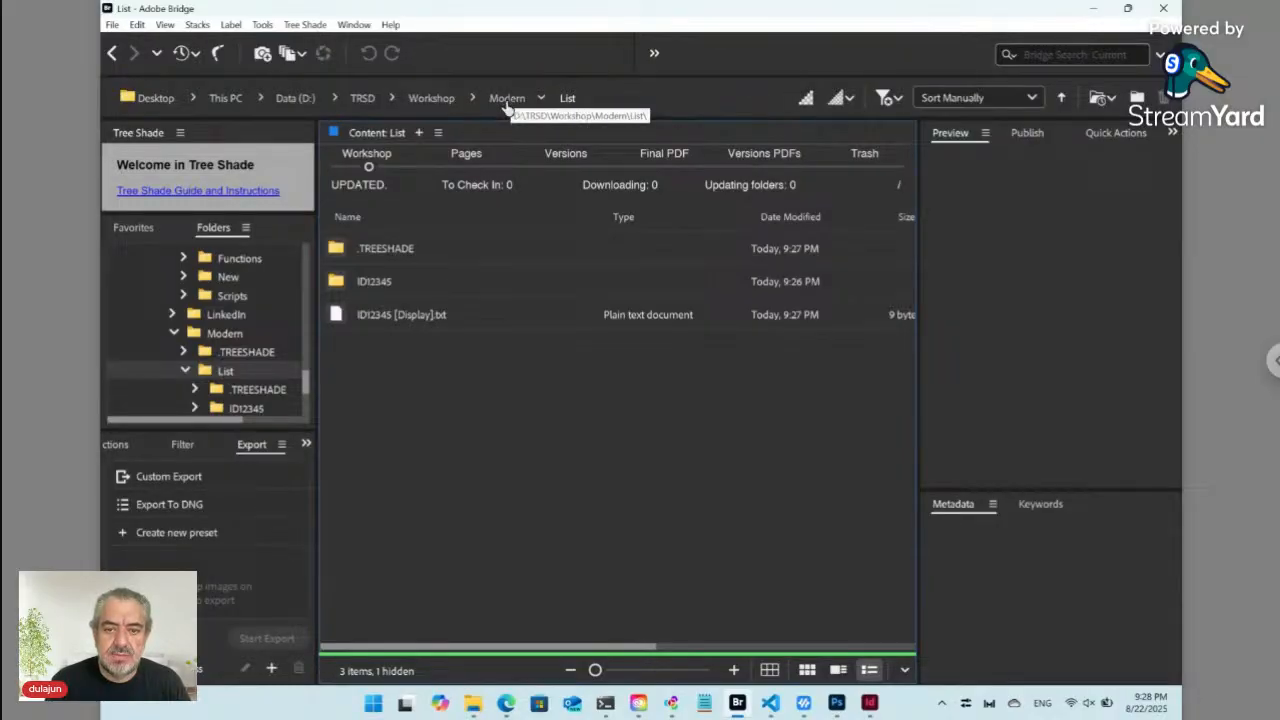
Create a new Tree Shade Plain file named "List ts_key" in the Modern folder
left_click(508, 99)
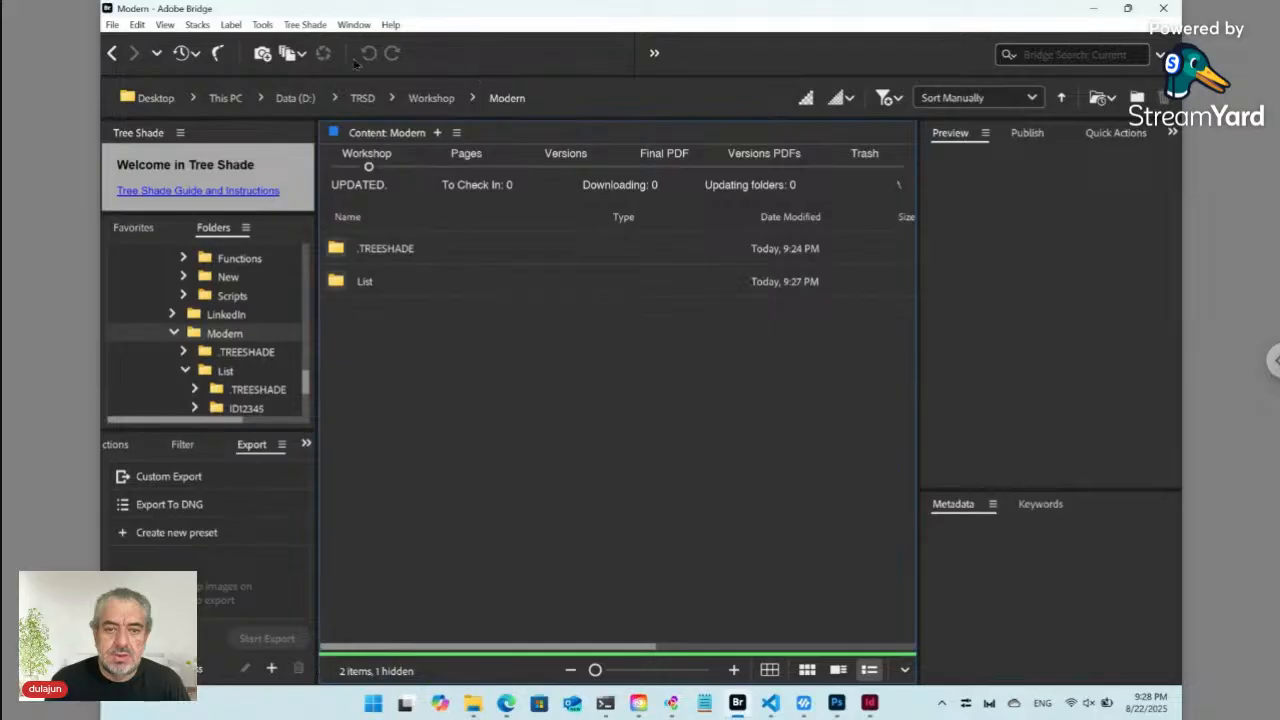
left_click(306, 25)
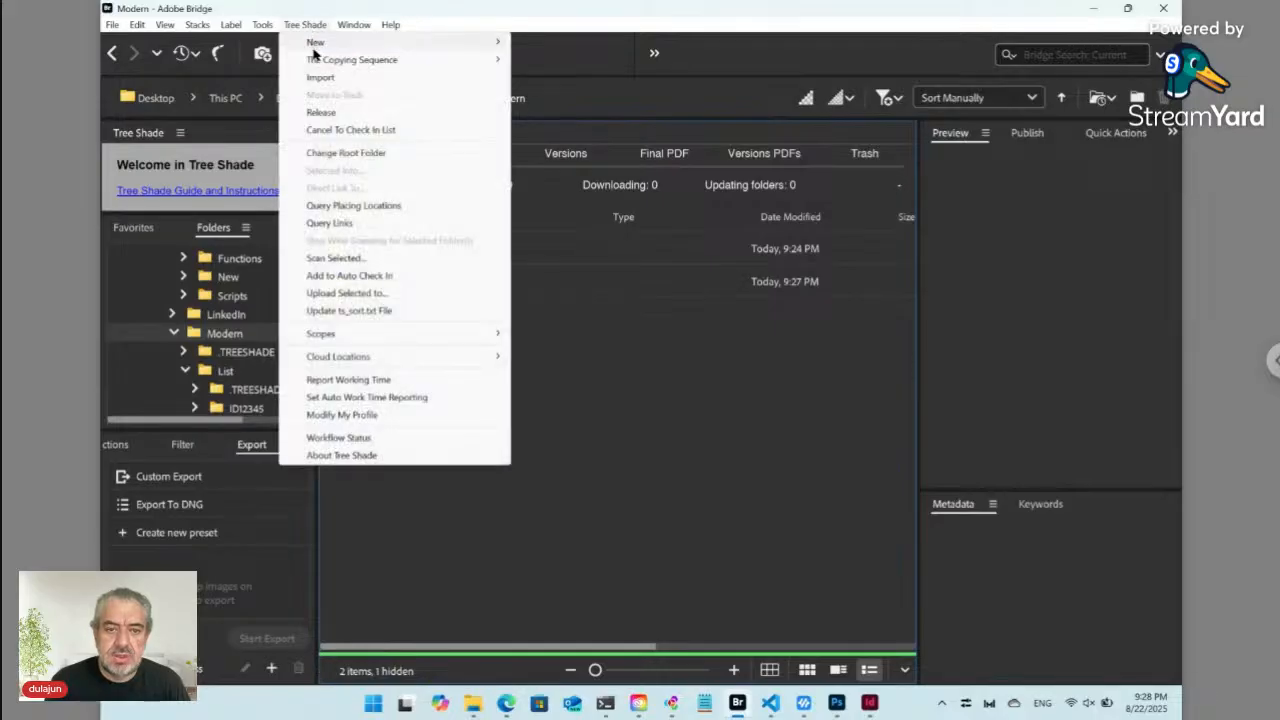
mouse_move(315, 46)
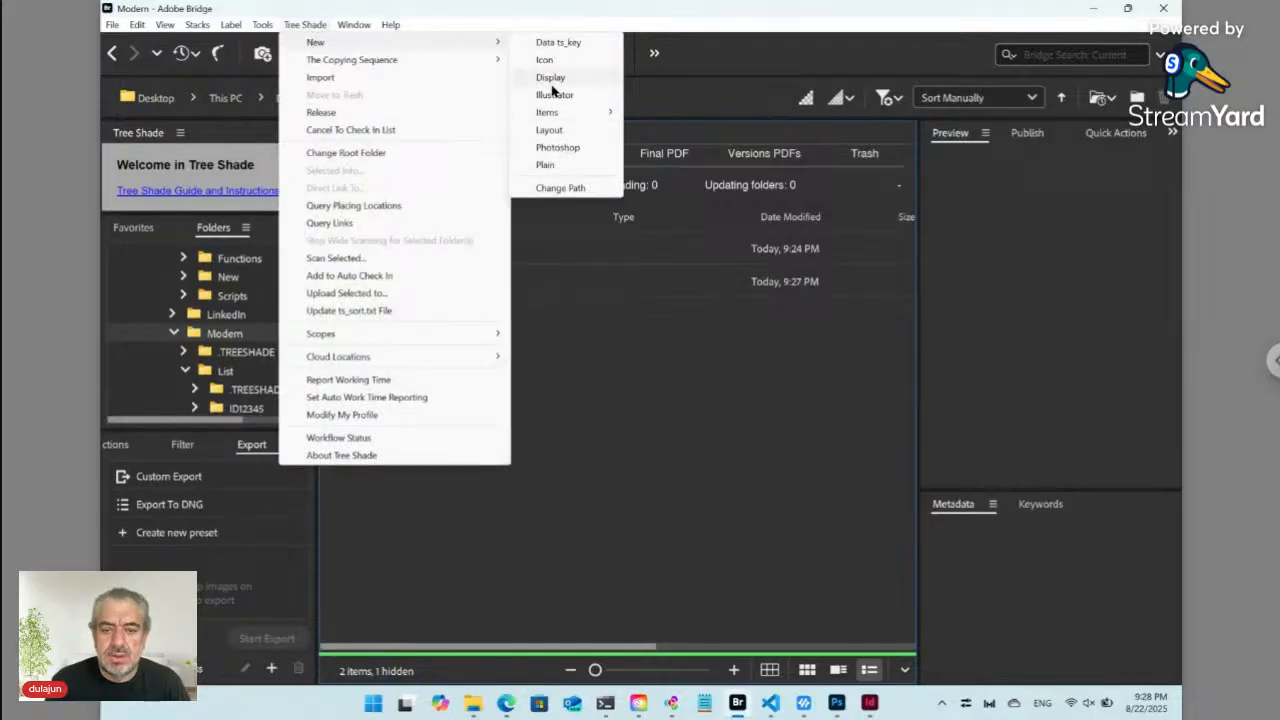
left_click(566, 171)
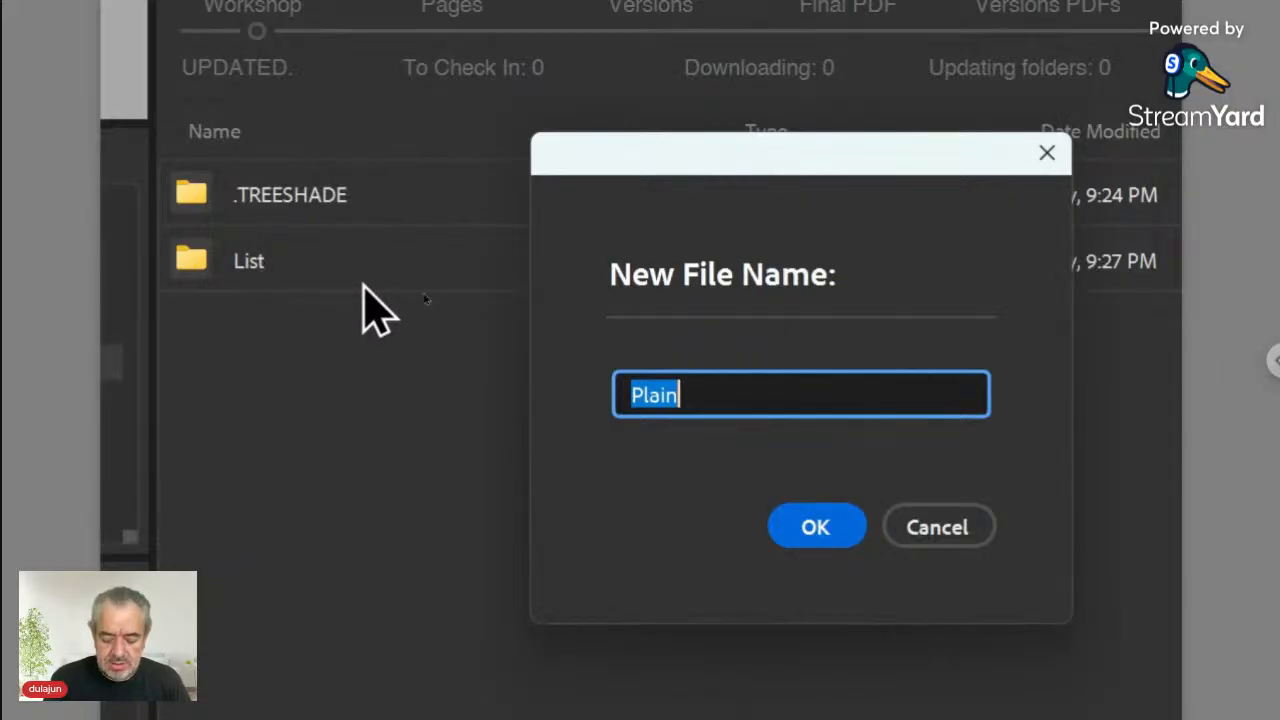
type("List ")
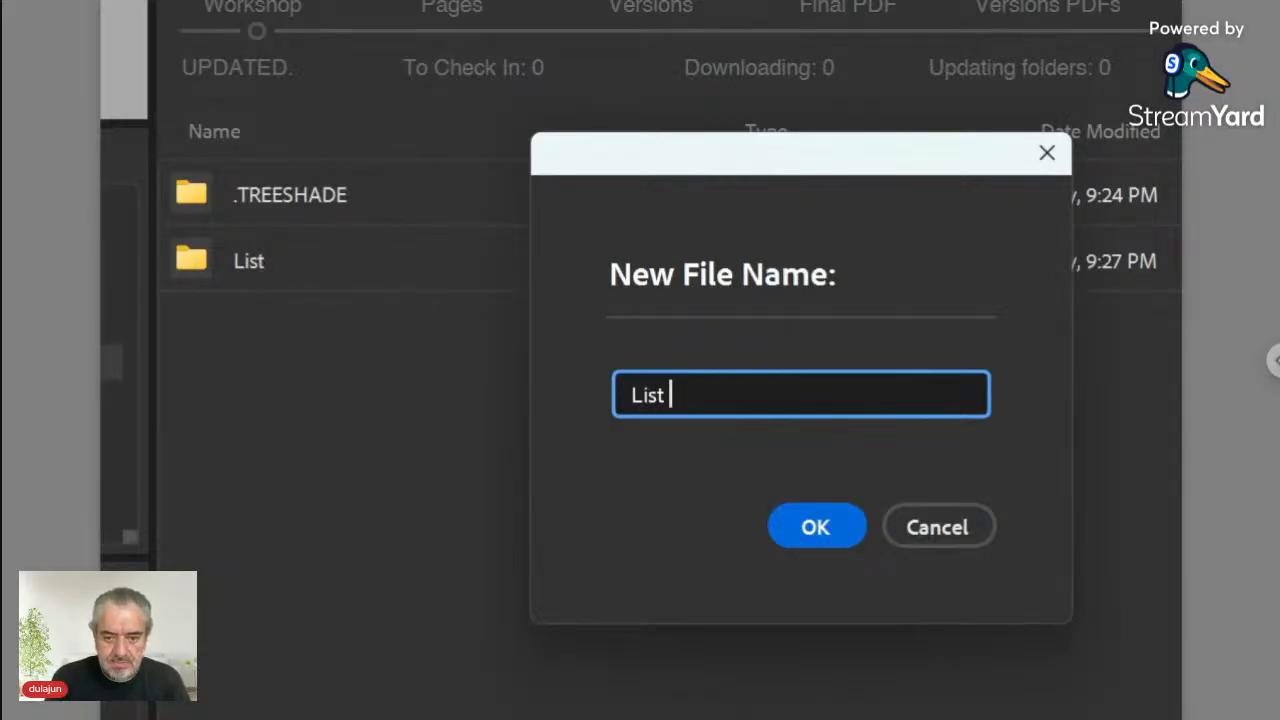
type("ts")
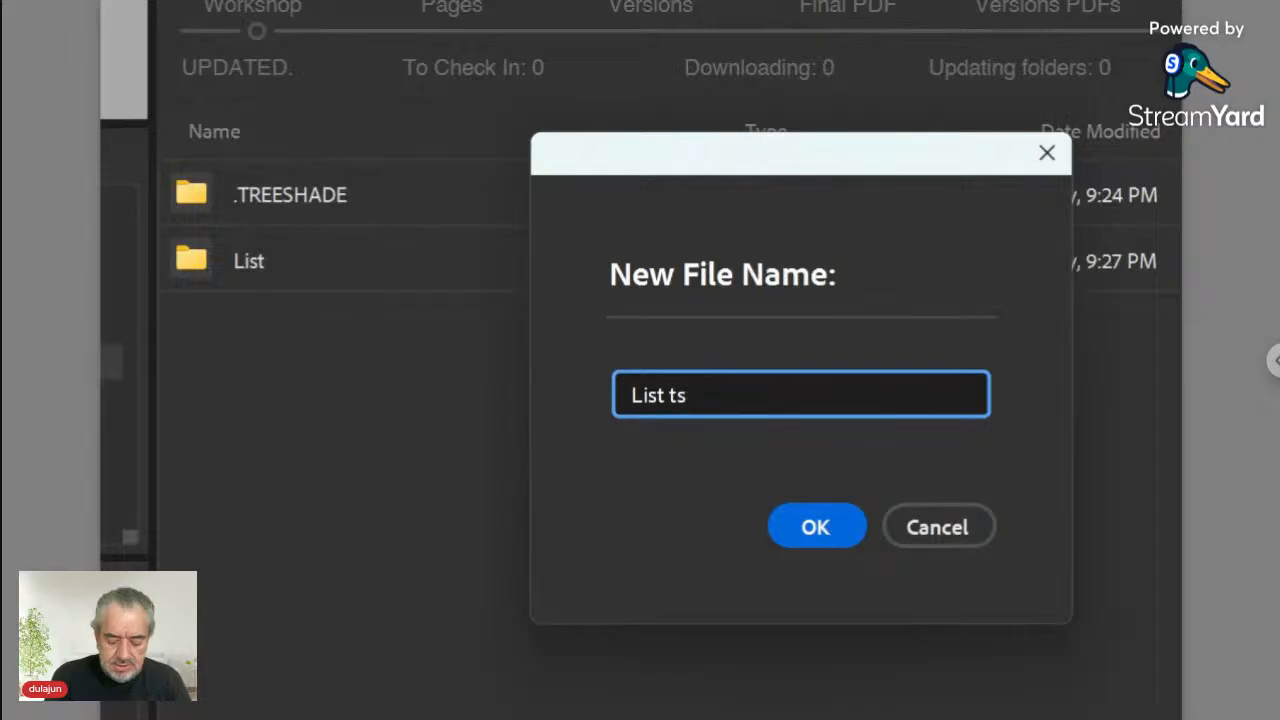
type("_key")
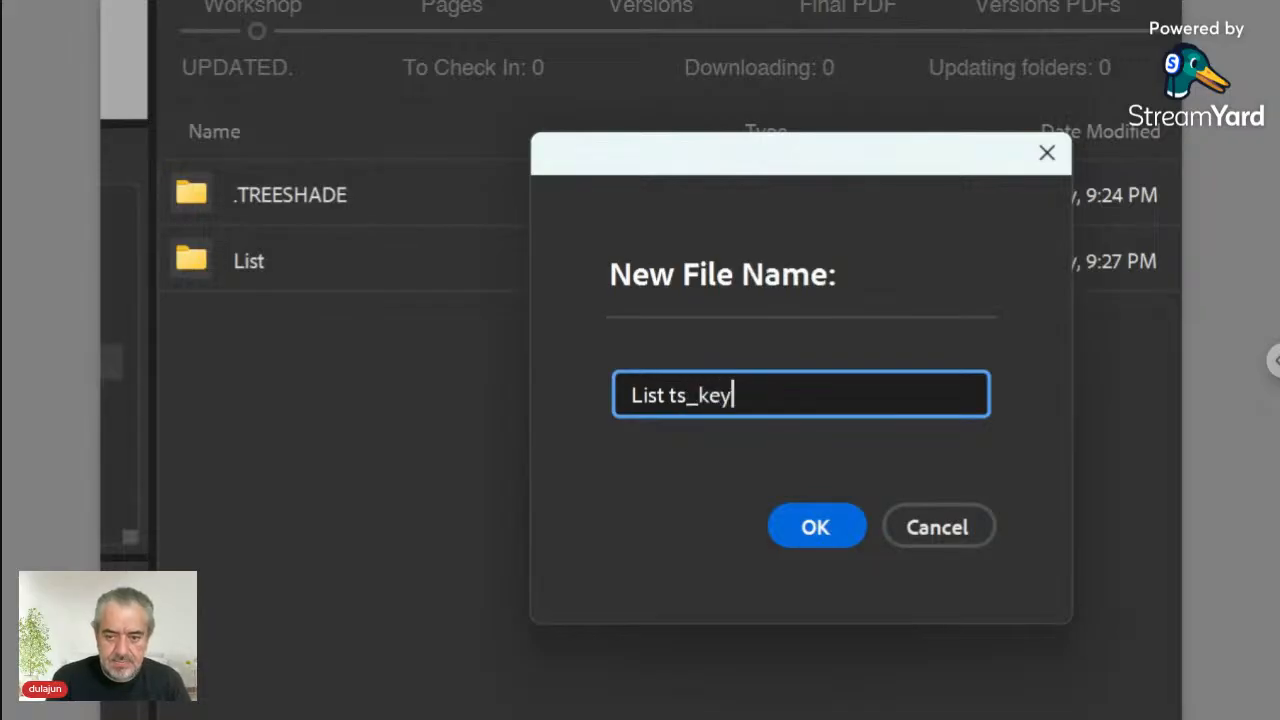
left_click(806, 530)
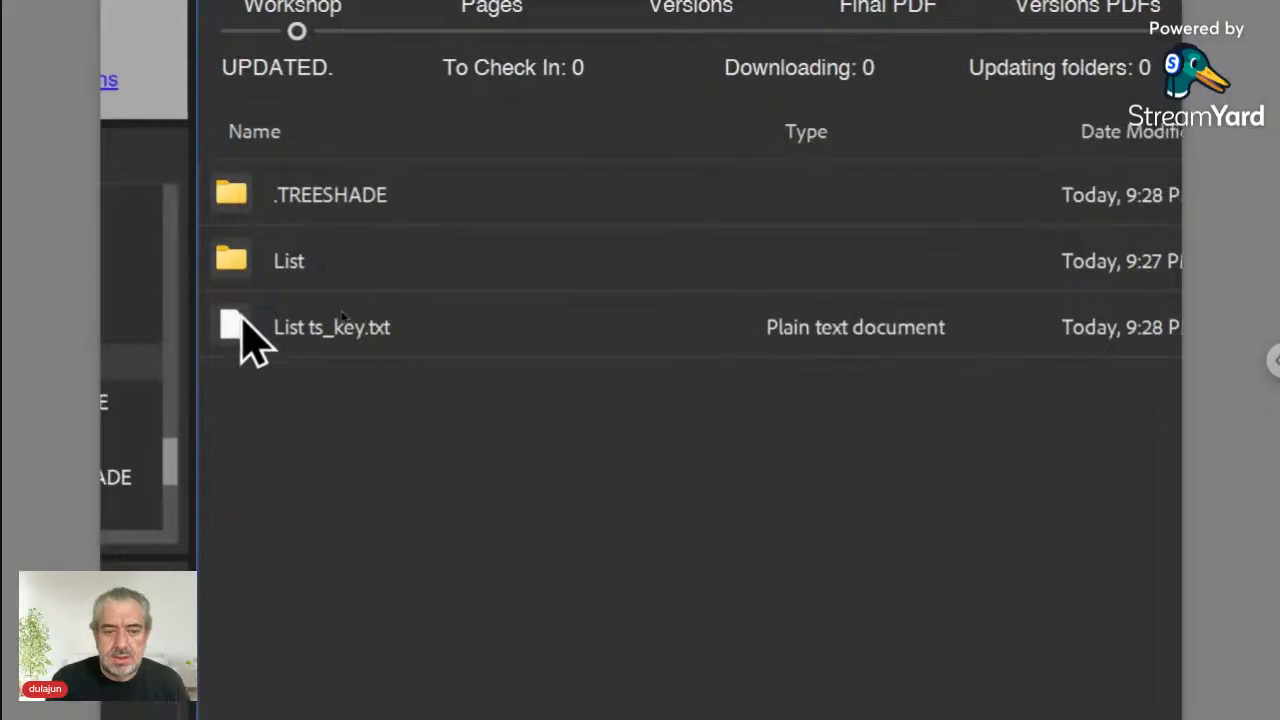
Replace the content of List ts_key.txt with "Submit:./", declining the online form and the paired folder
double_click(241, 332)
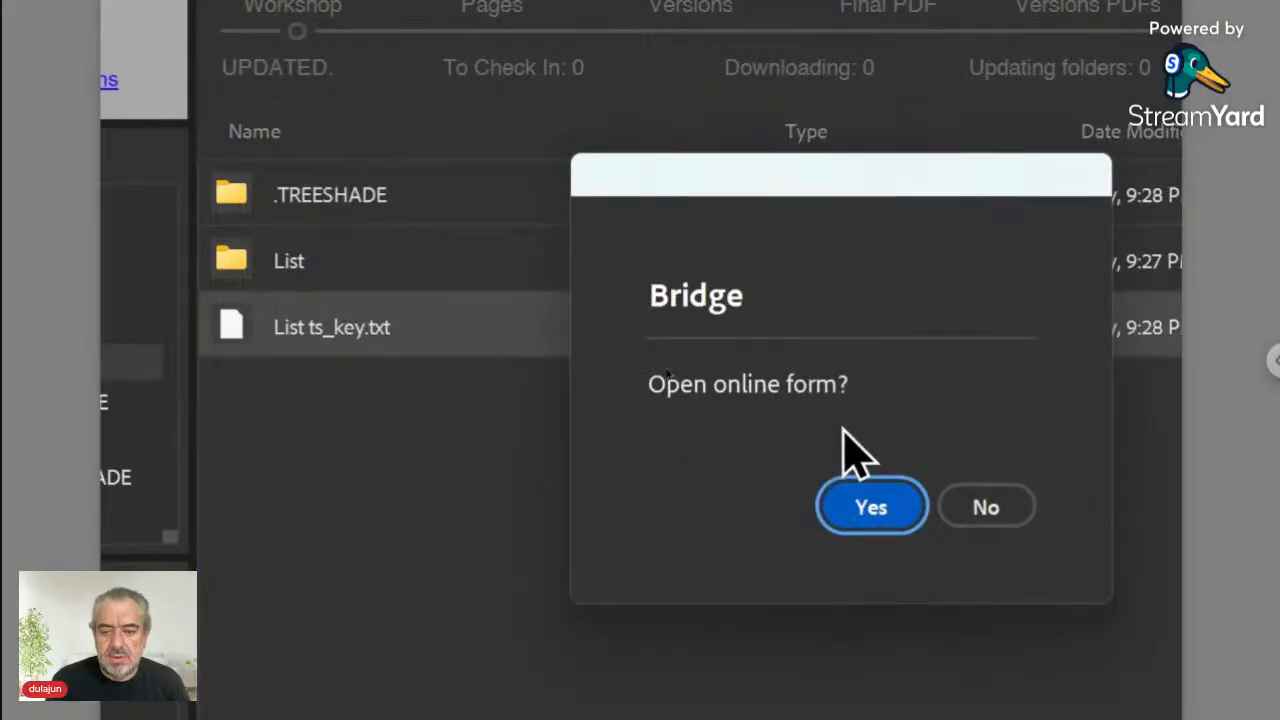
left_click(974, 503)
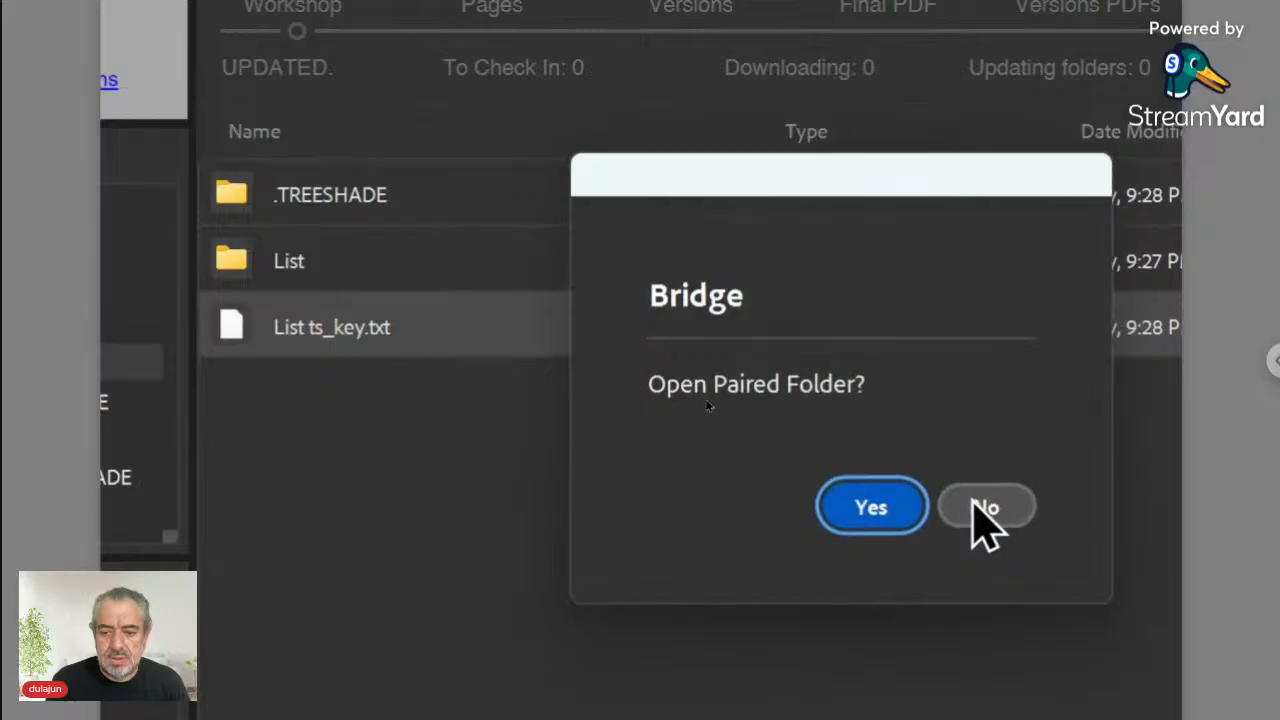
left_click(987, 505)
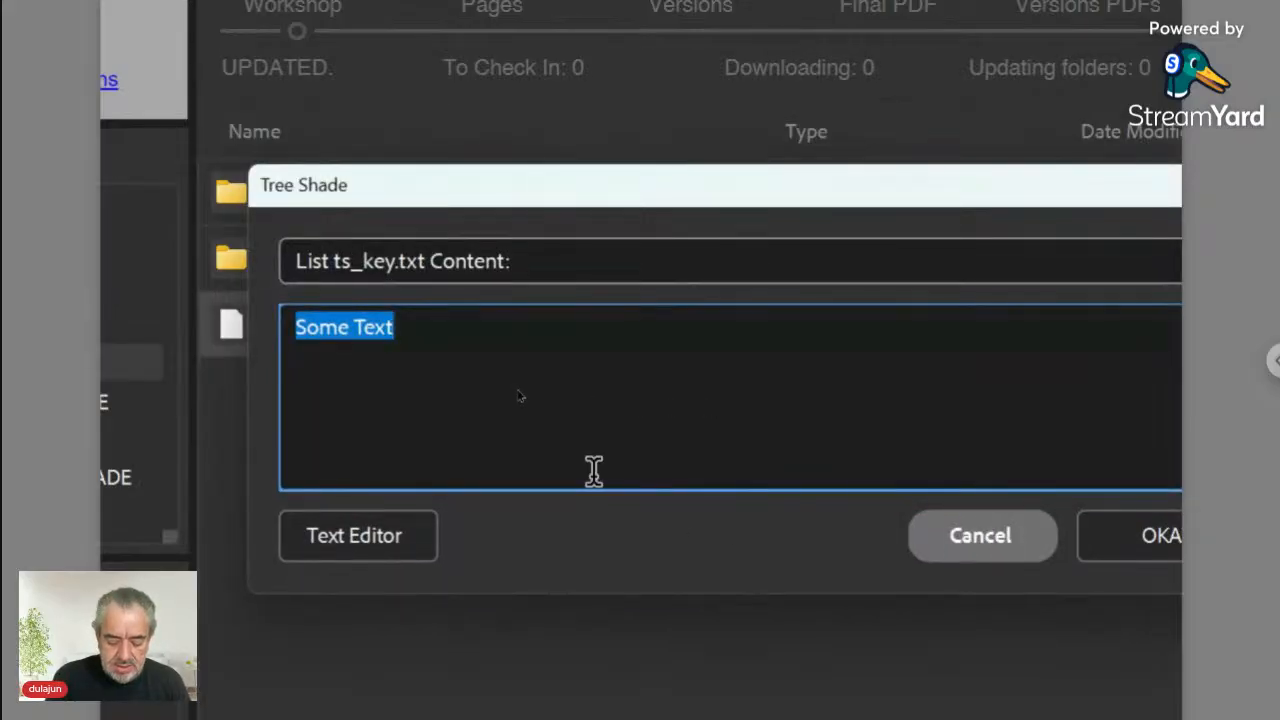
type("Submit")
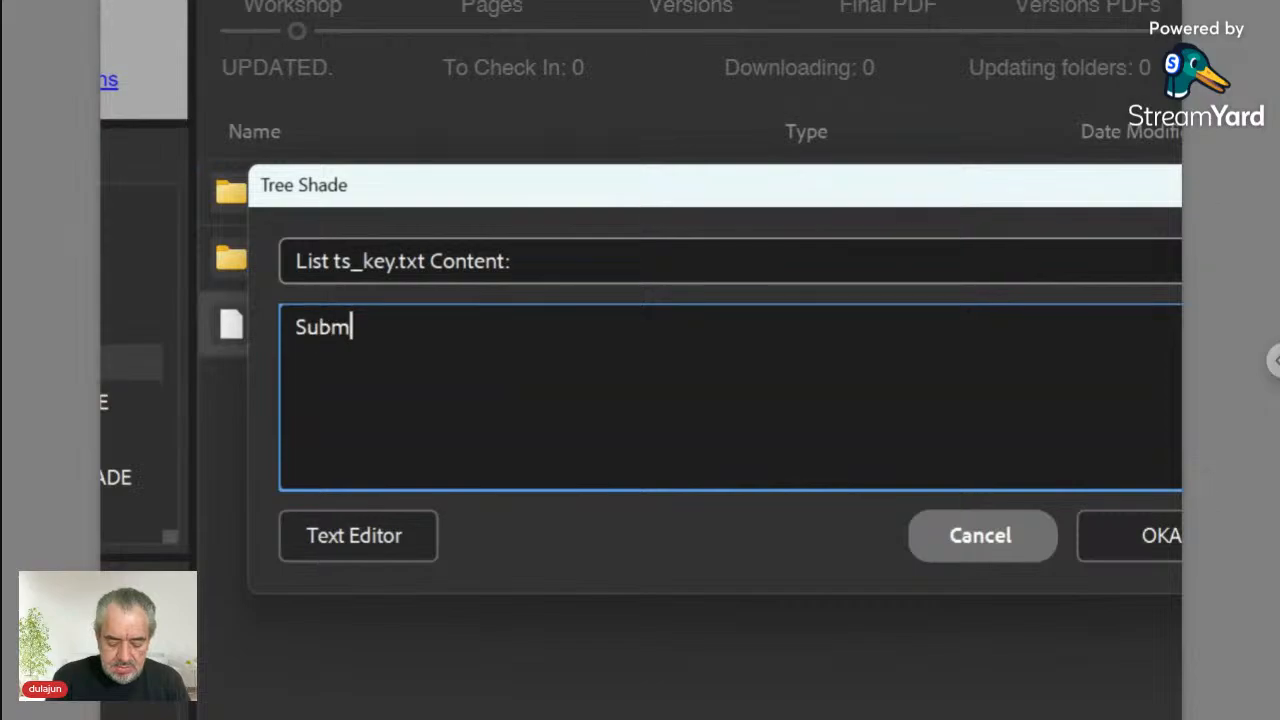
type(":./")
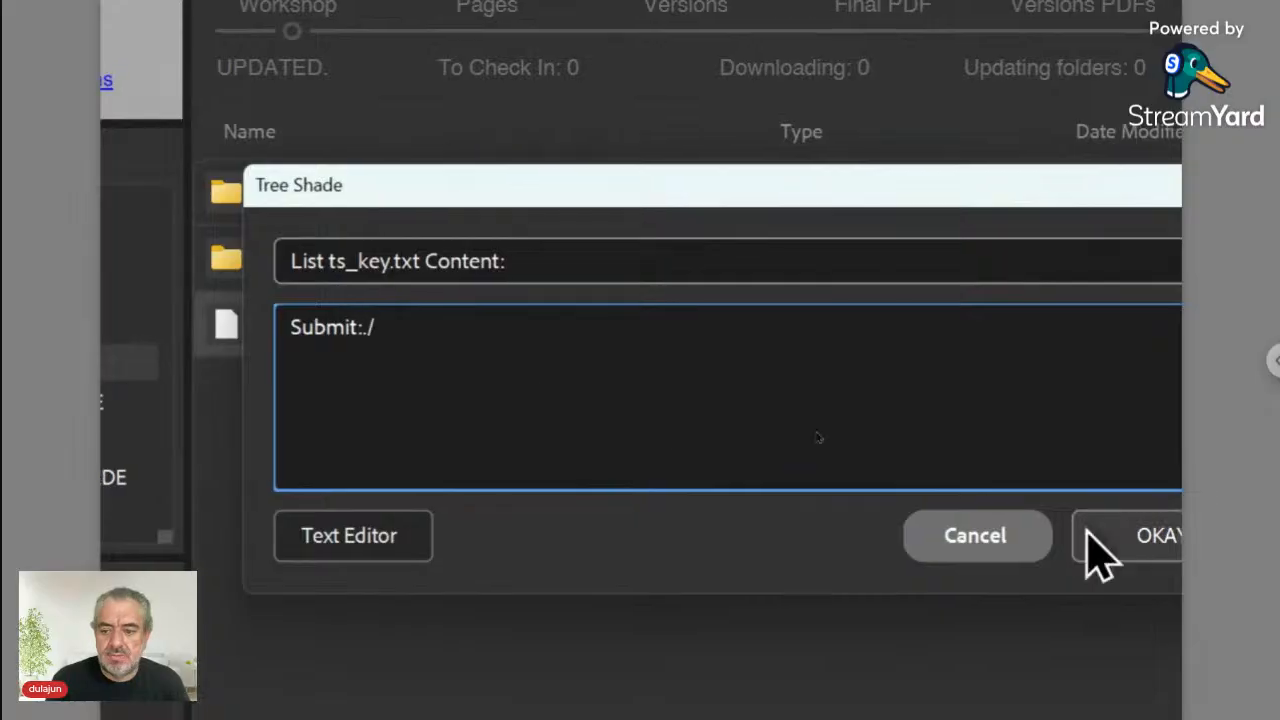
left_click(1168, 538)
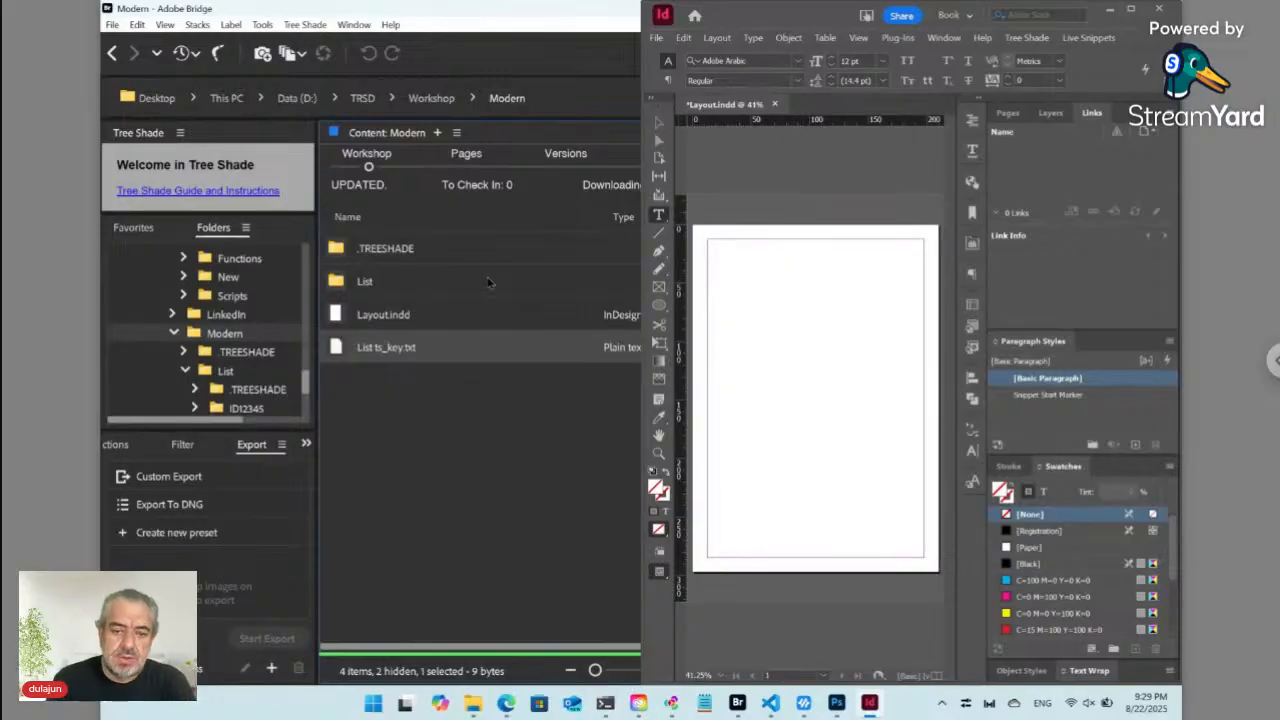
Close the blank layout document in InDesign and return Bridge to the Workshop version of the Modern folder
key("ctrl+w")
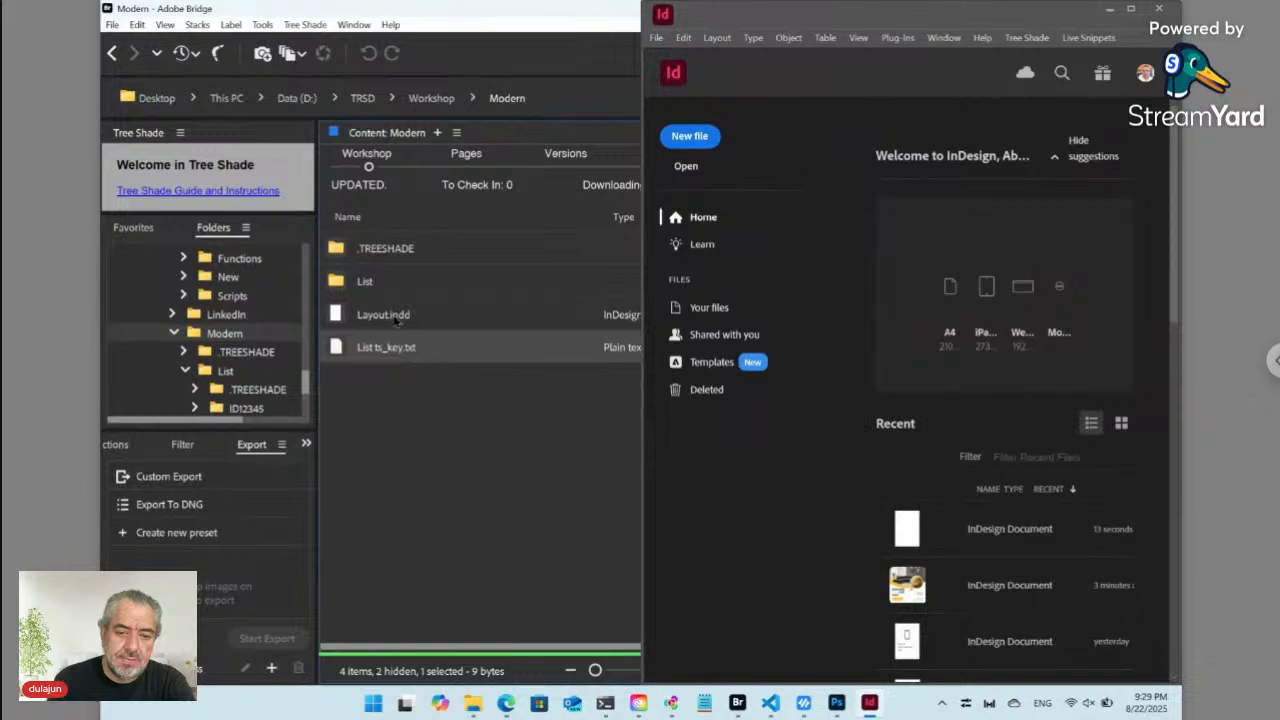
left_click(405, 401)
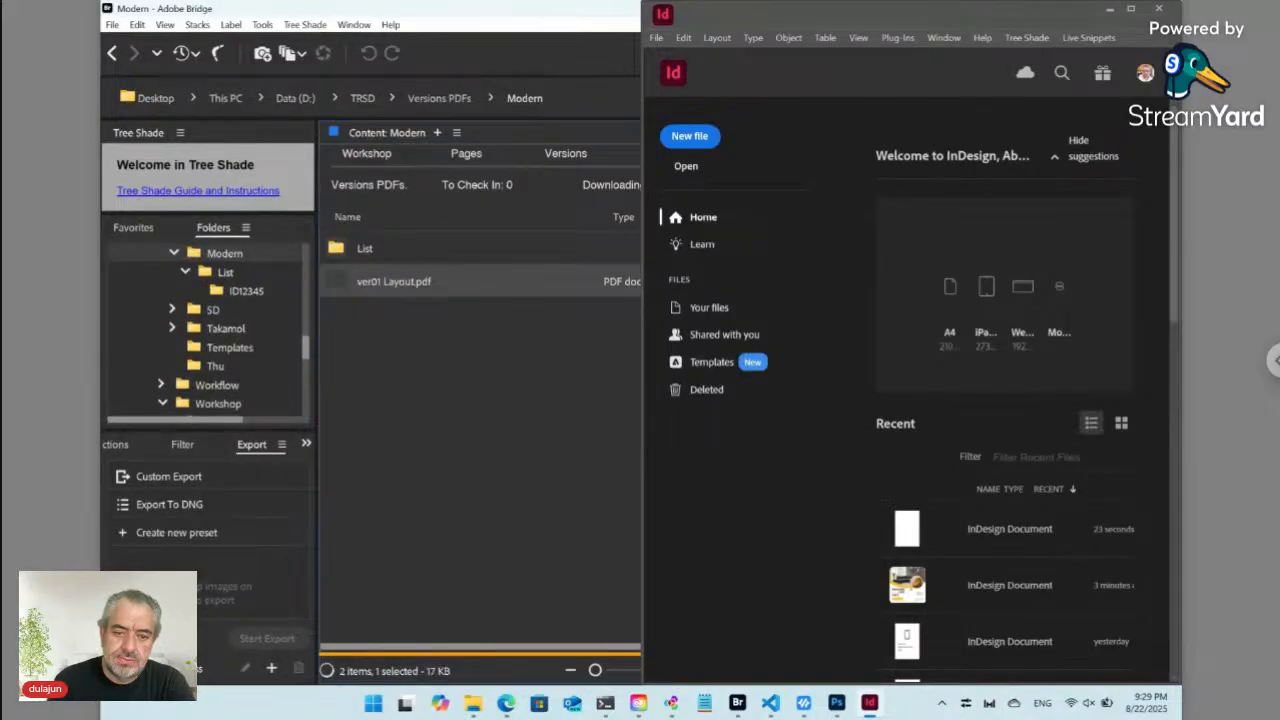
left_click(368, 166)
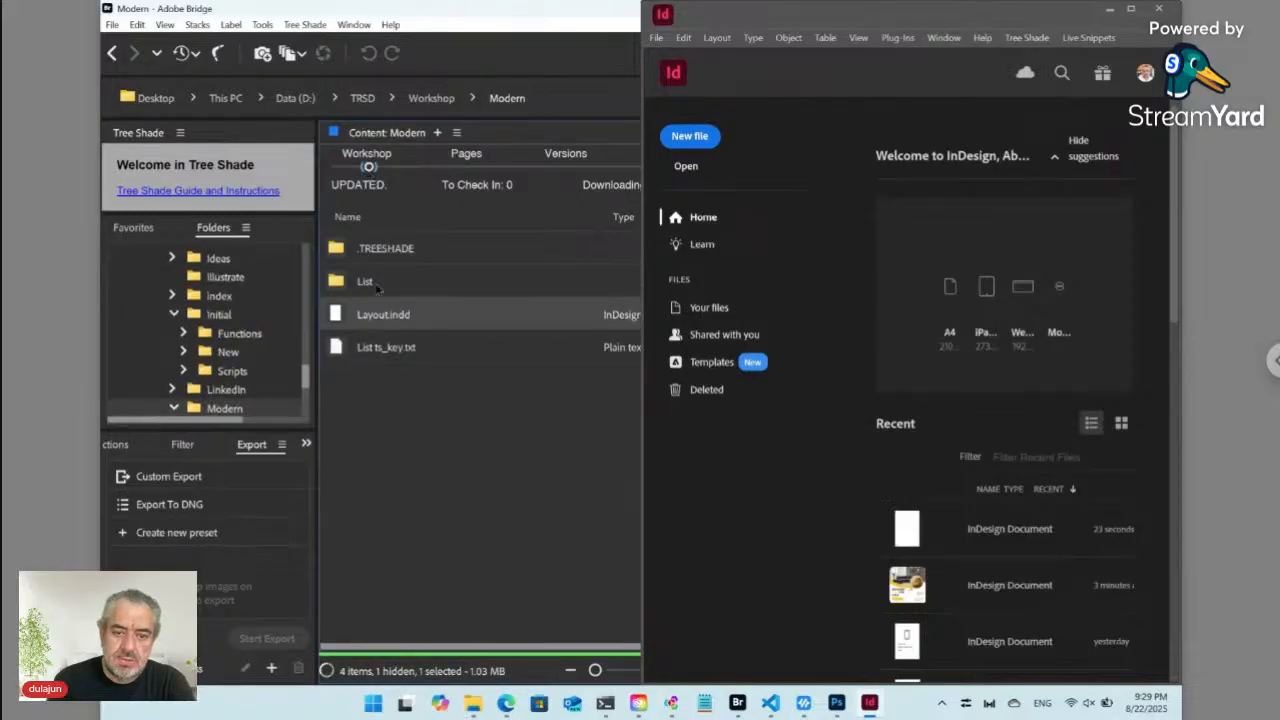
Move Layout.indd from the Modern folder to the Tree Shade trash
left_click(313, 28)
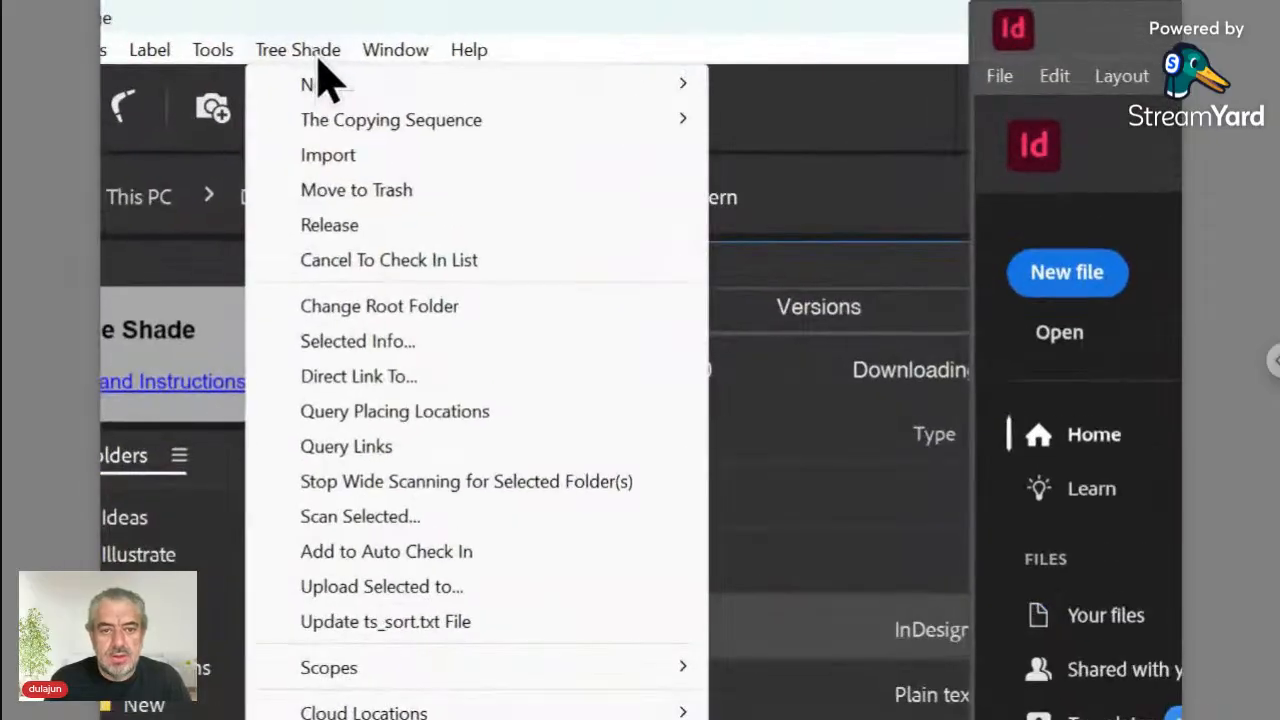
left_click(333, 192)
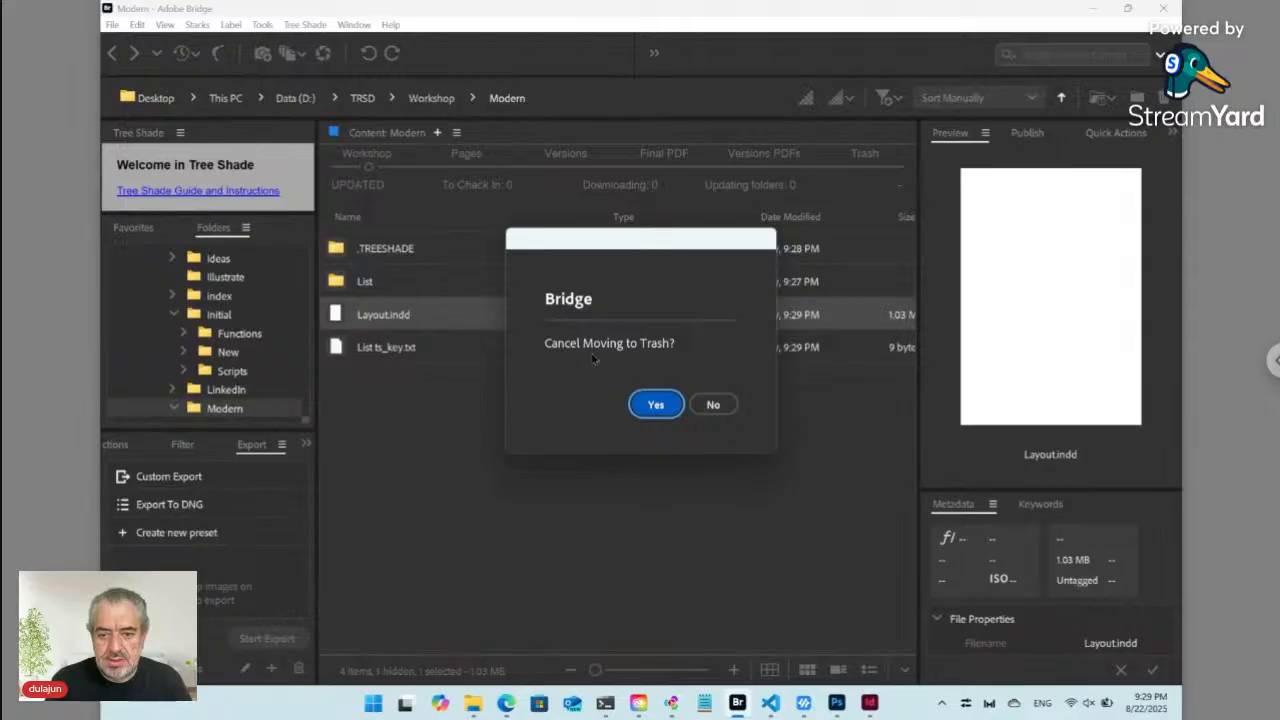
left_click(710, 404)
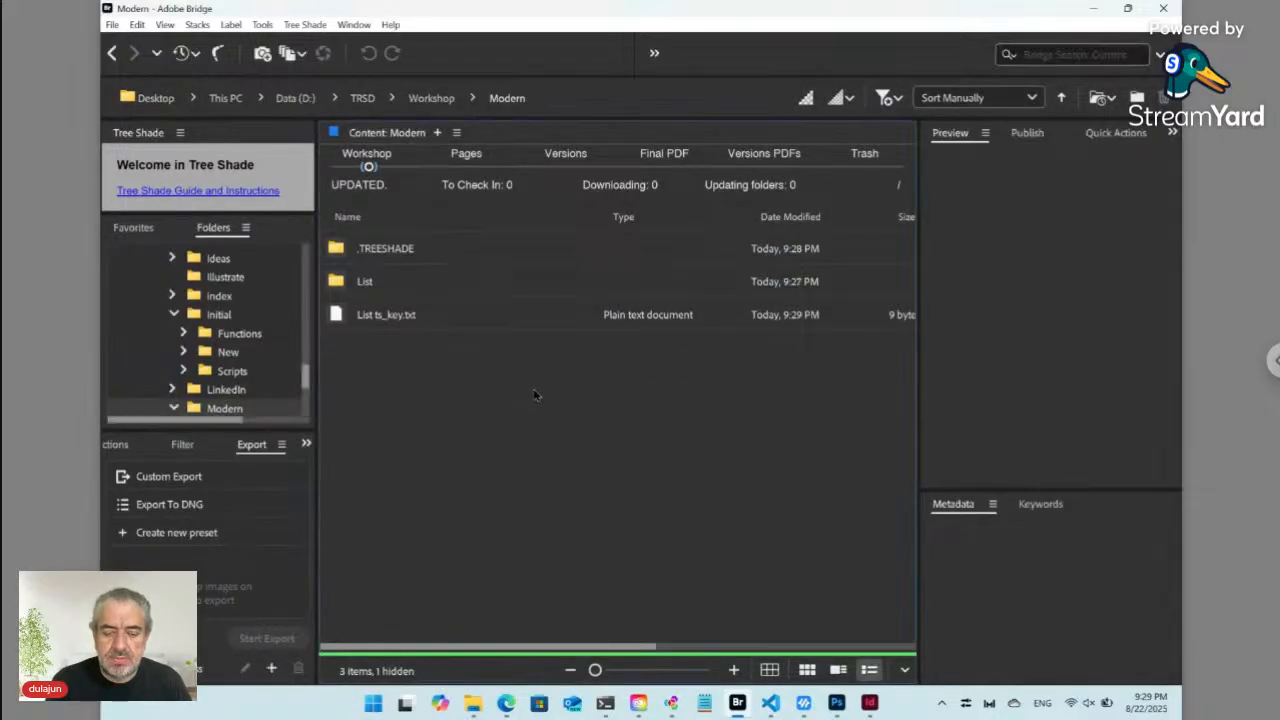
Open the online form for List ts_key.txt in the browser and maximize the browser window
double_click(386, 316)
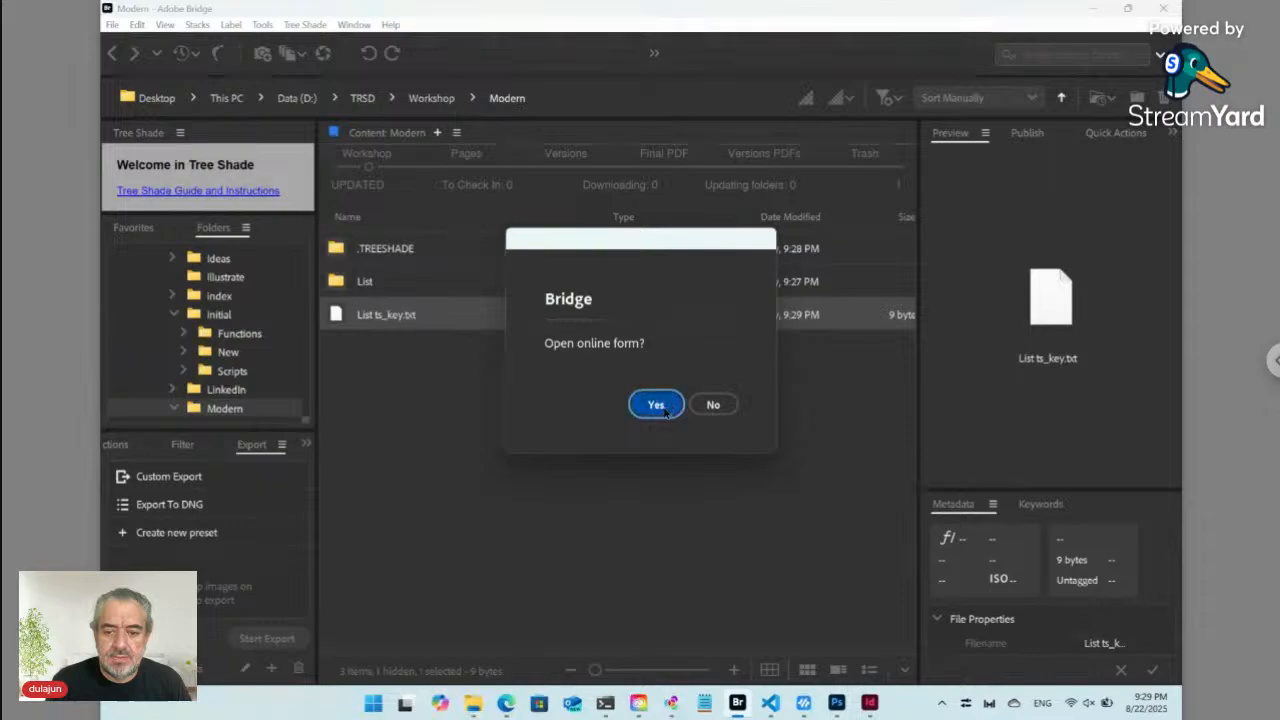
left_click(656, 404)
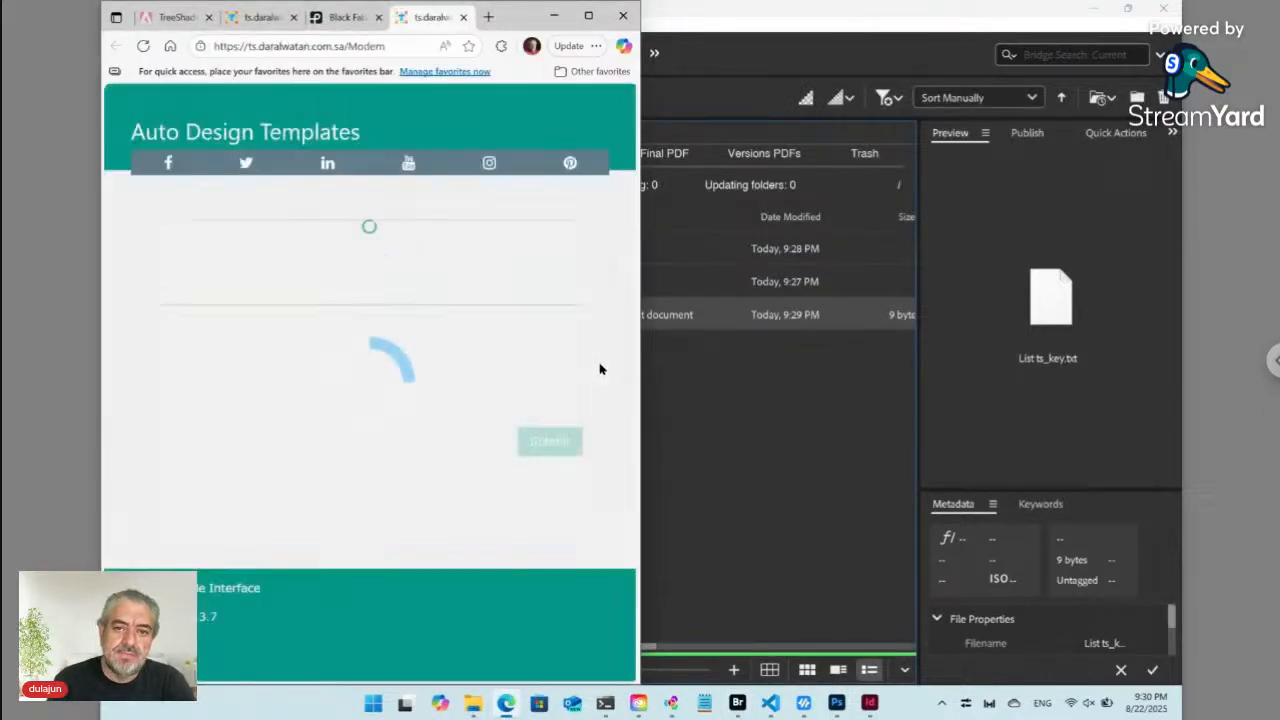
left_click(591, 17)
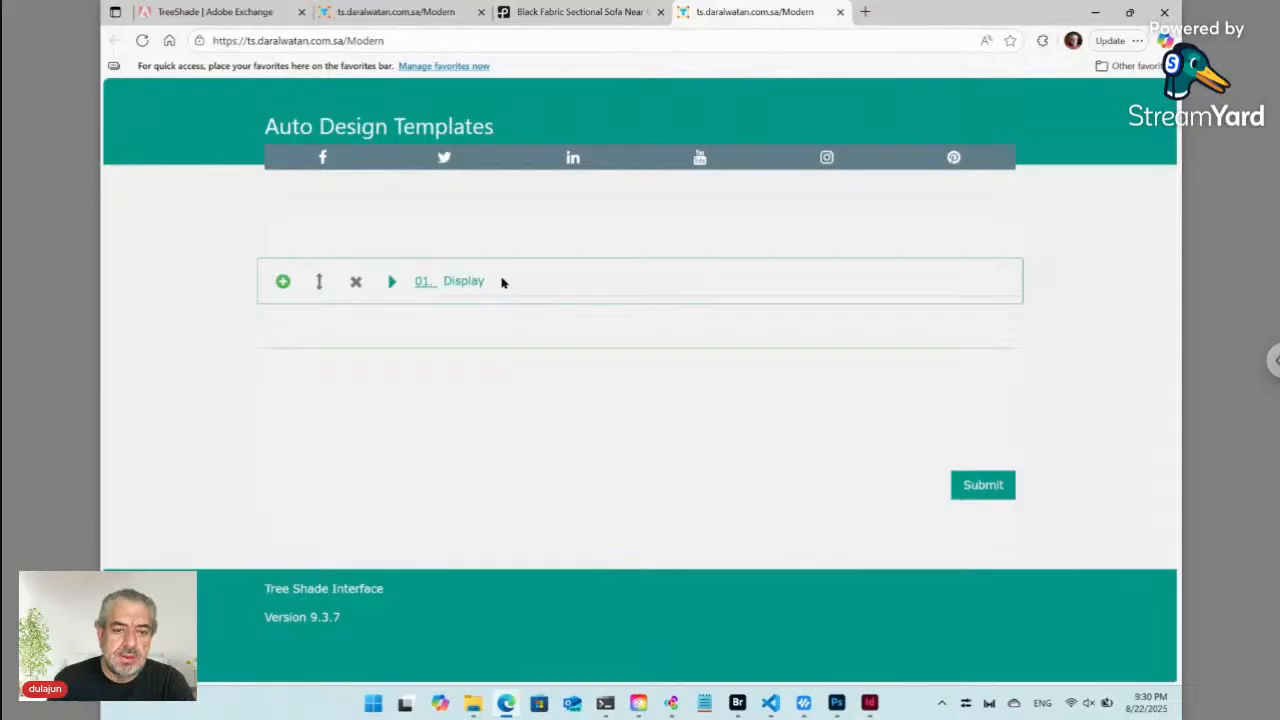
Open the form of the 01 Display entry, look over its layout preview and photo fields, and close it
left_click(421, 286)
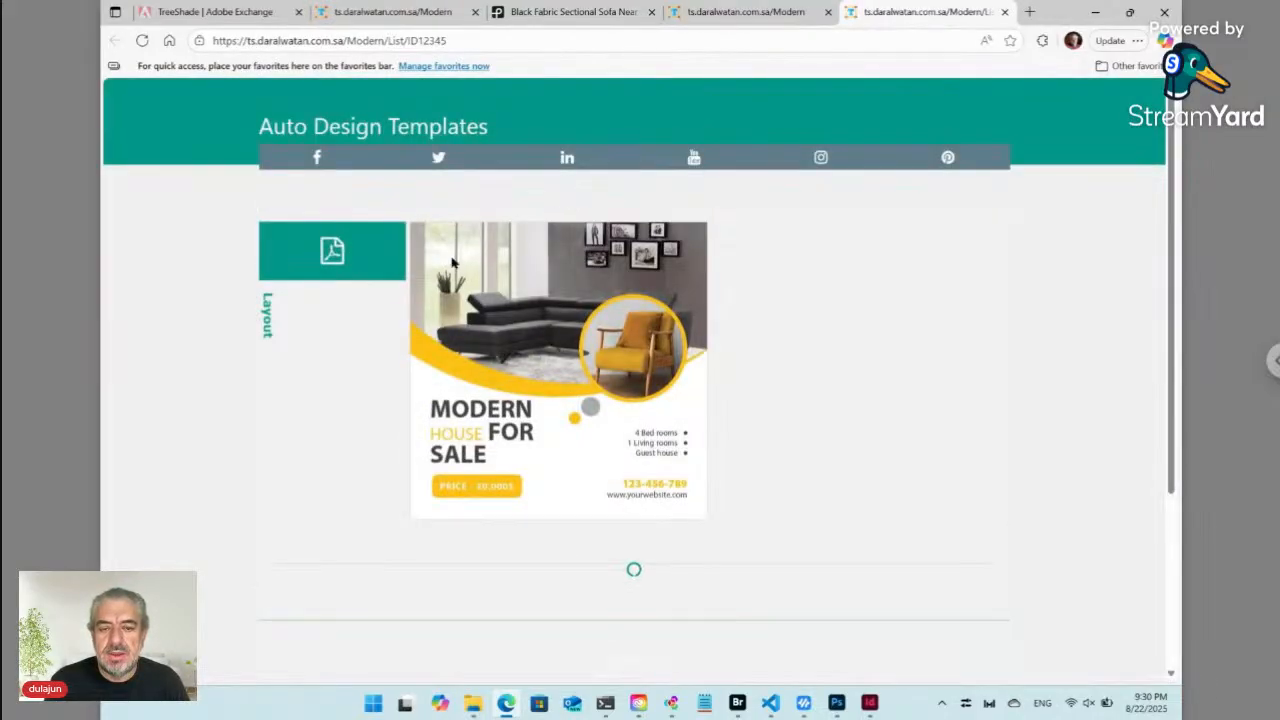
scroll(587, 278, "down", 3)
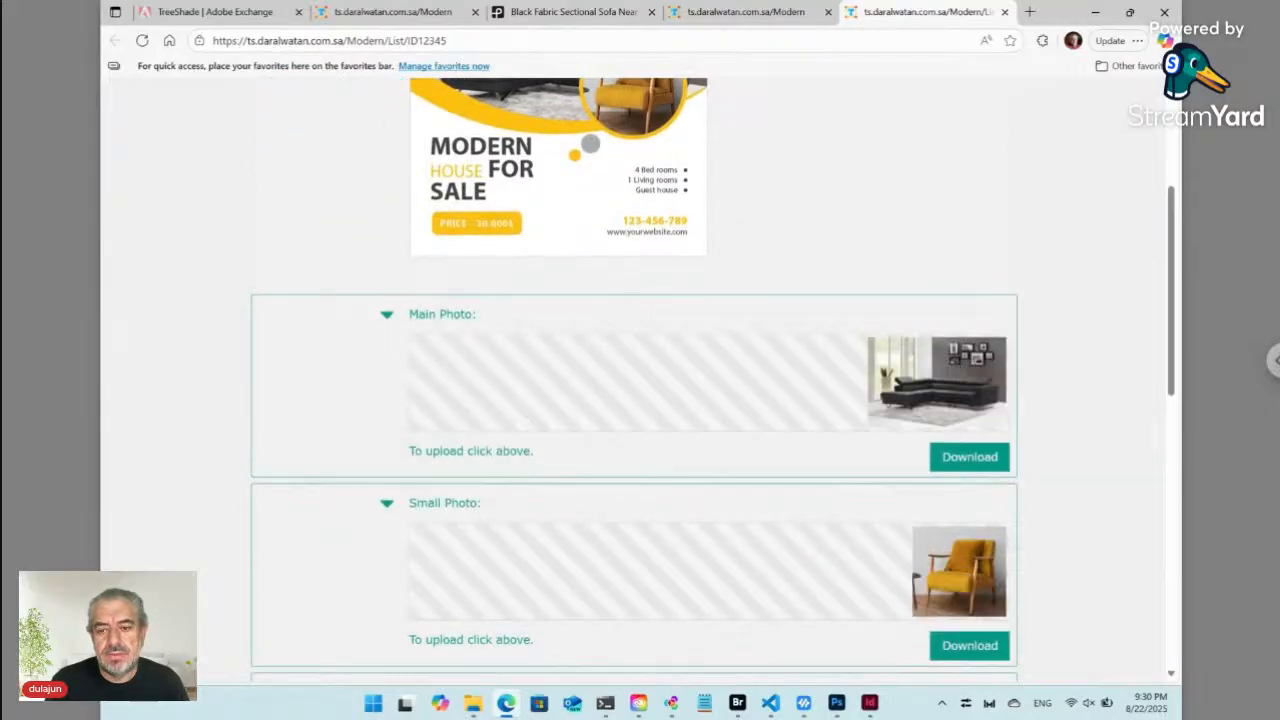
left_click(1003, 16)
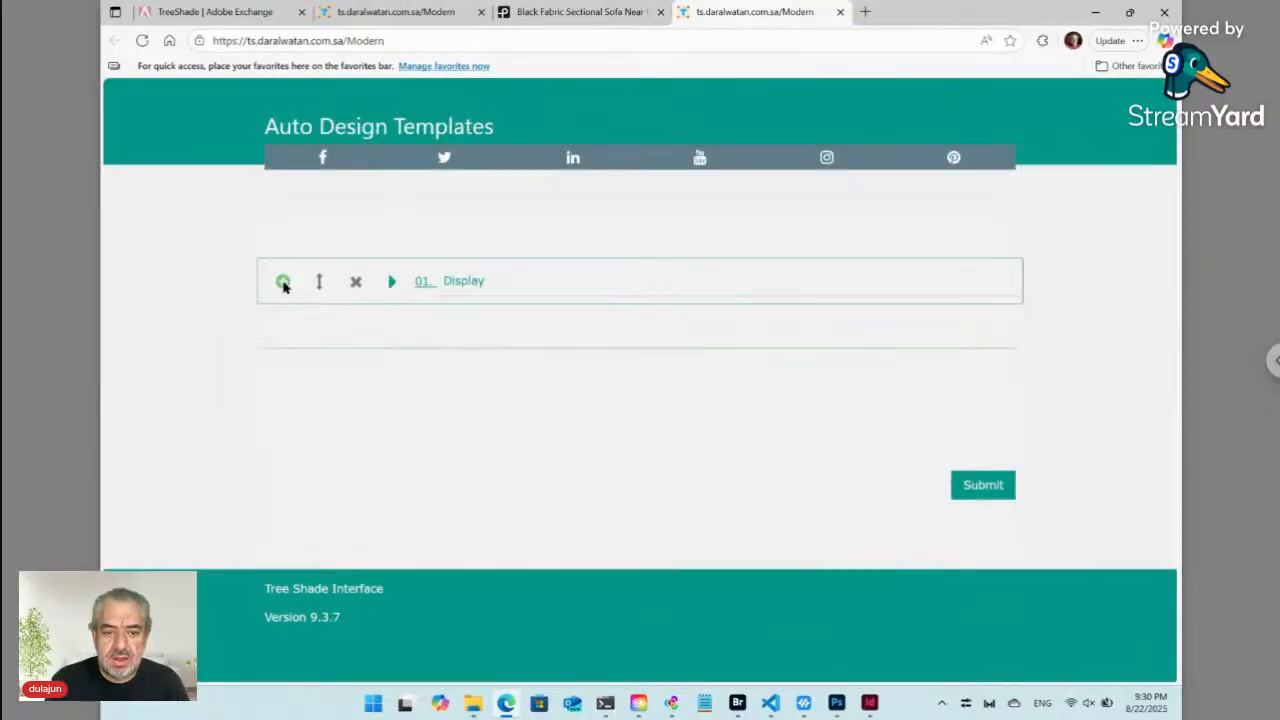
Add a second entry below 01 Display in the online list and name it "Chair"
left_click(283, 283)
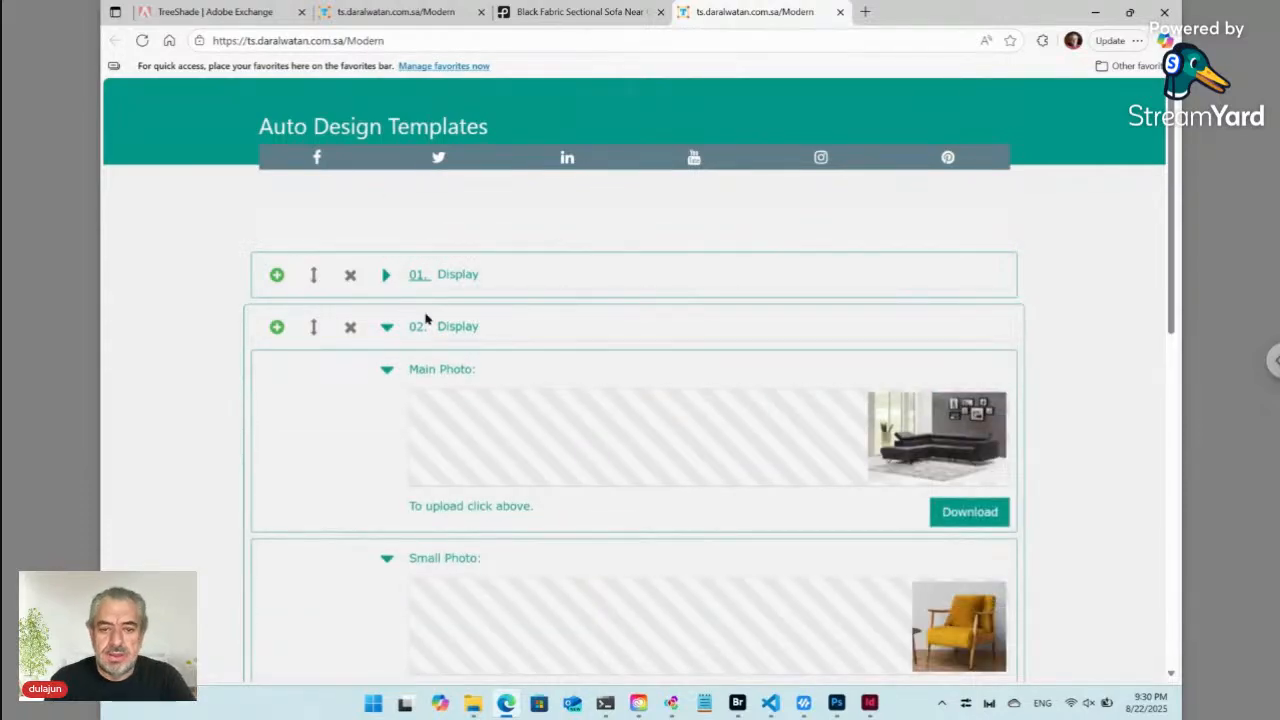
left_click(460, 326)
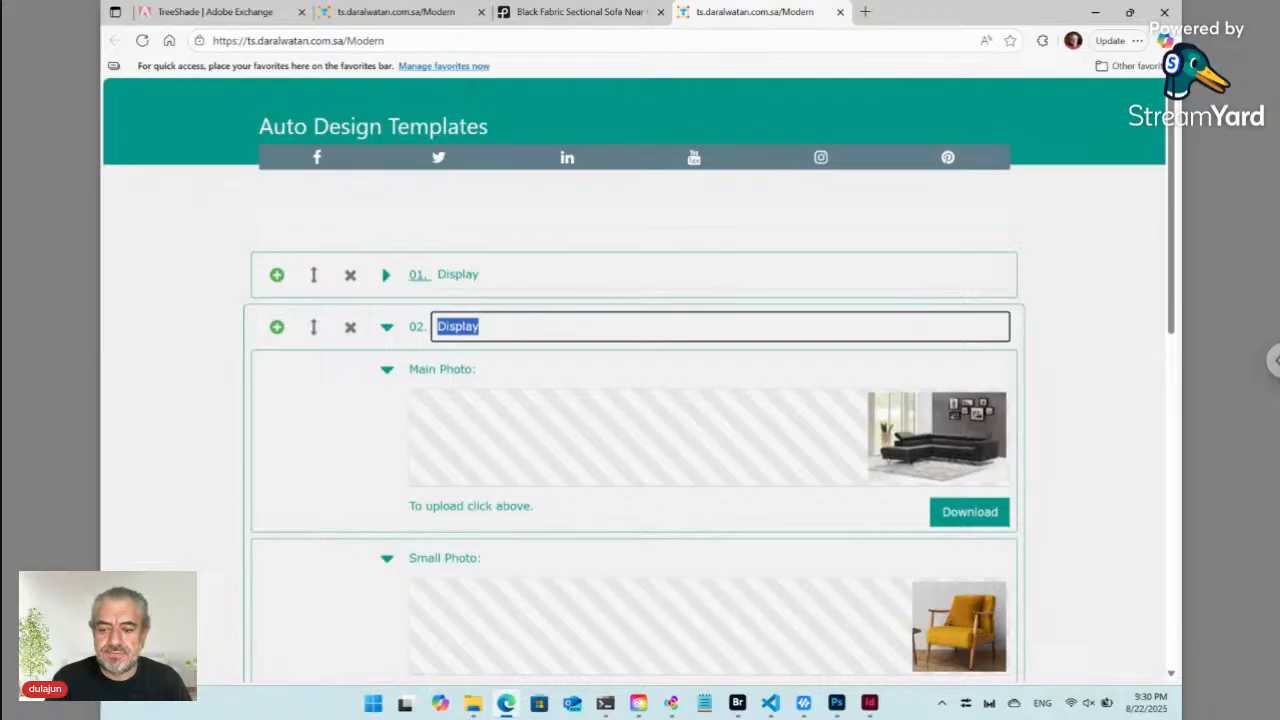
type("Chair")
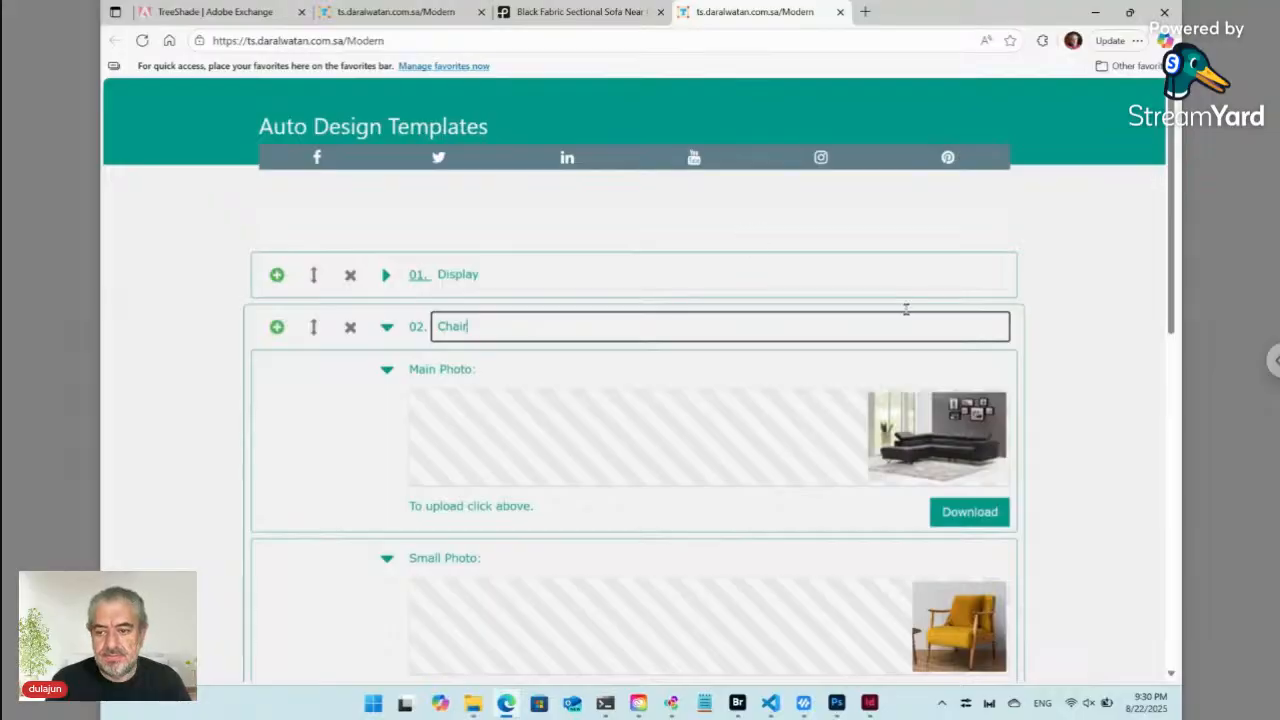
key("Return")
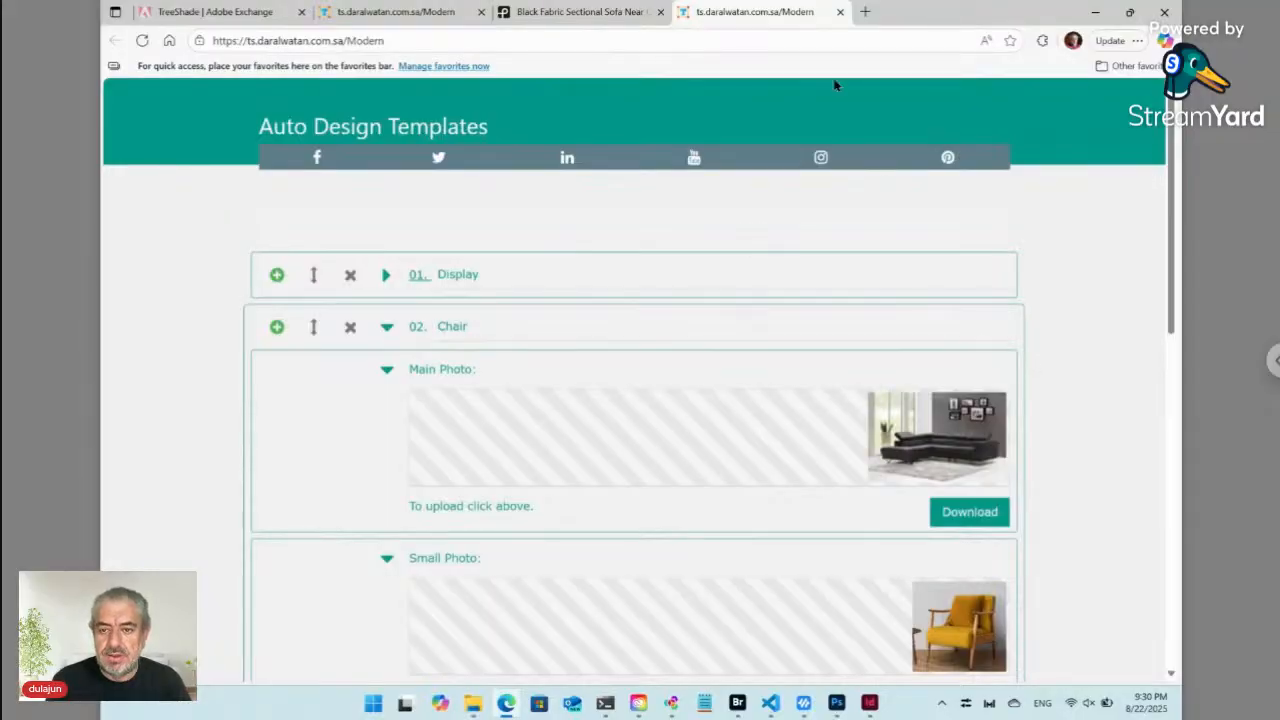
Switch to the Pexels page and close the thank-you dialog and the open sofa photo
left_click(580, 12)
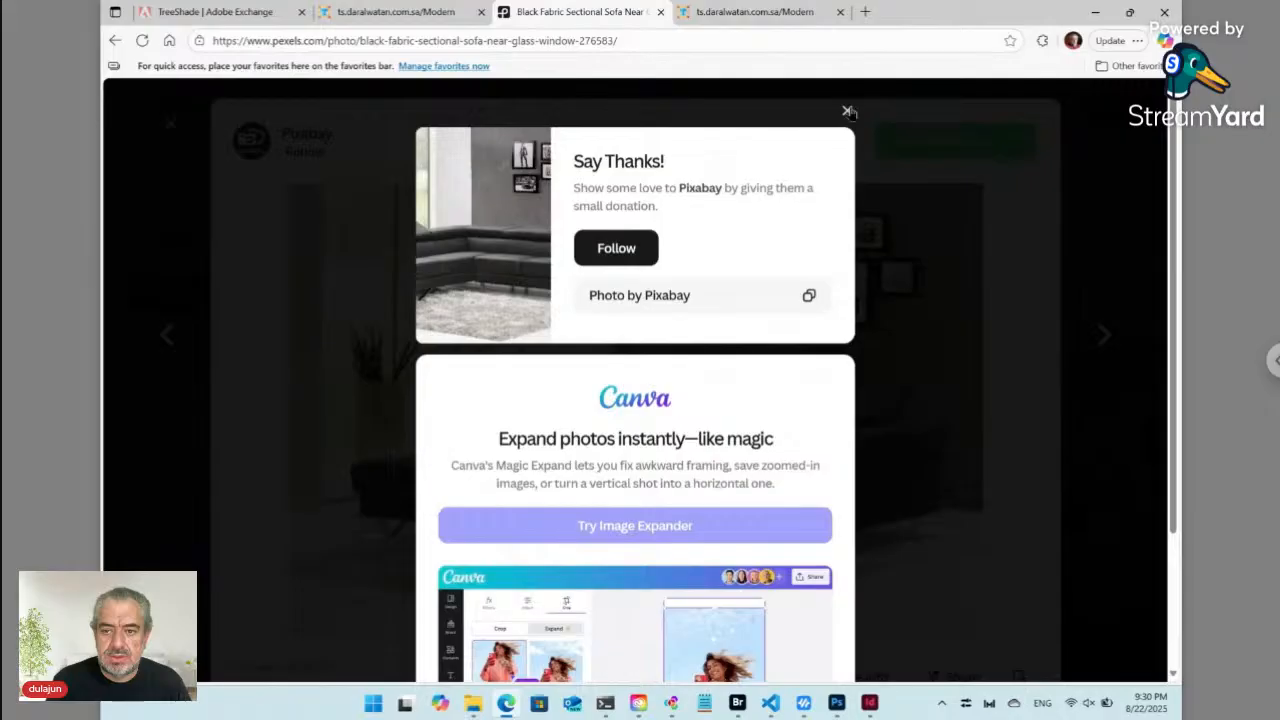
left_click(846, 111)
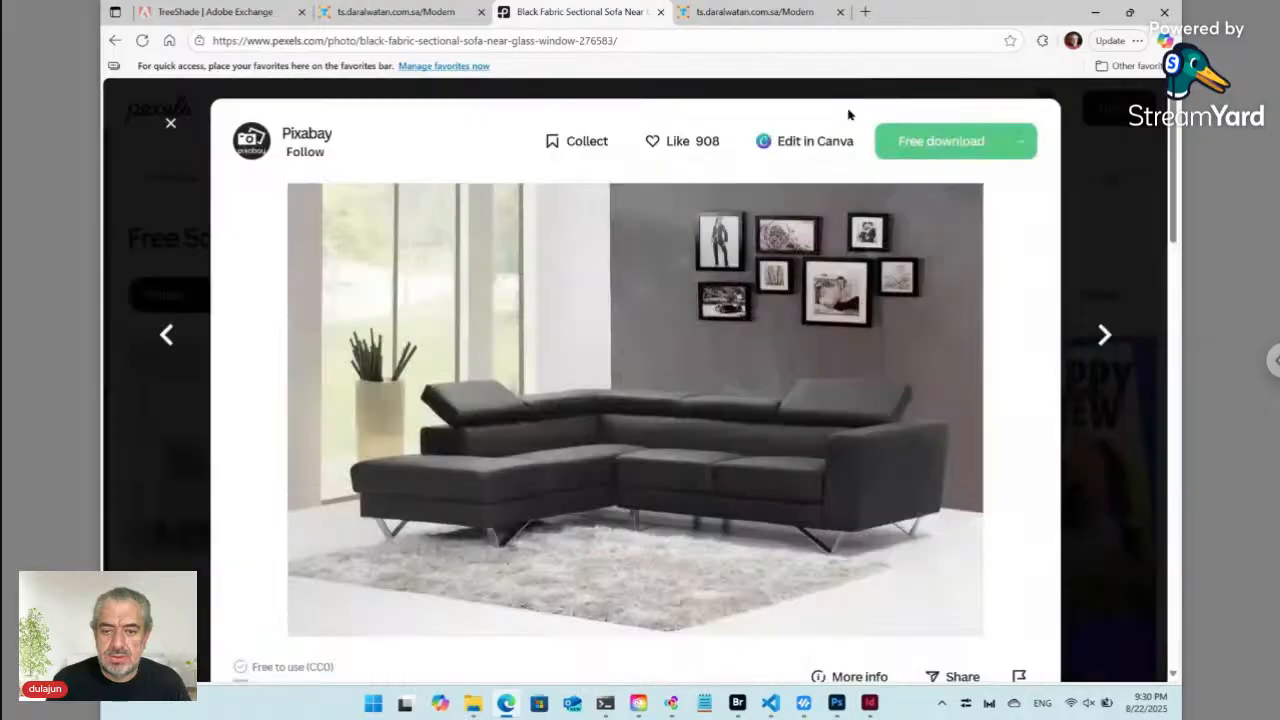
left_click(170, 123)
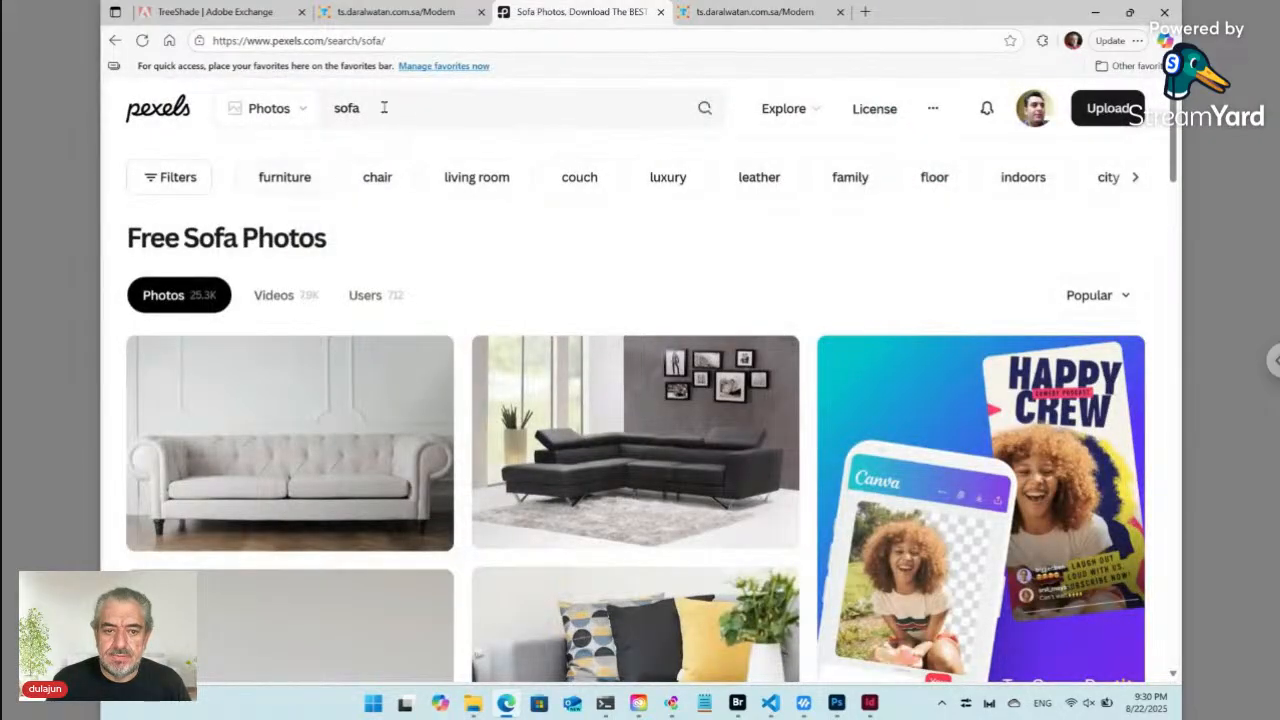
Search the Pexels photos for "chair furnature"
left_click(383, 107)
type("chai")
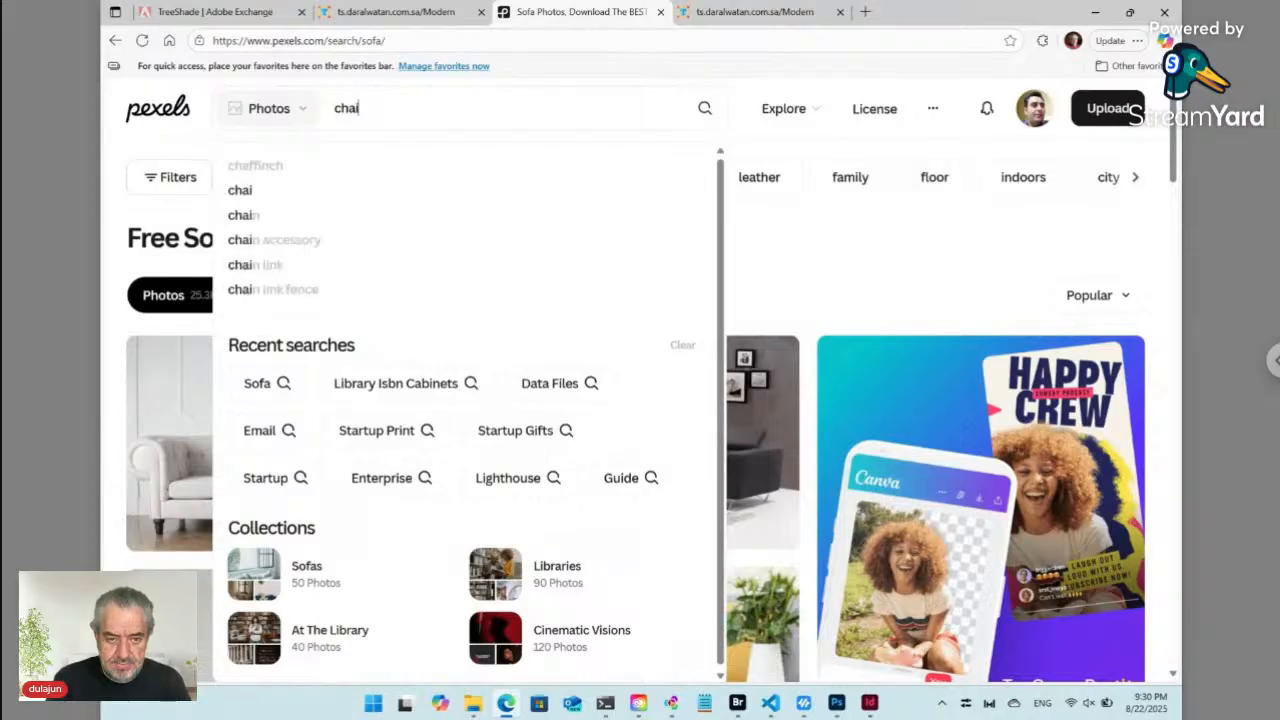
type("r furn")
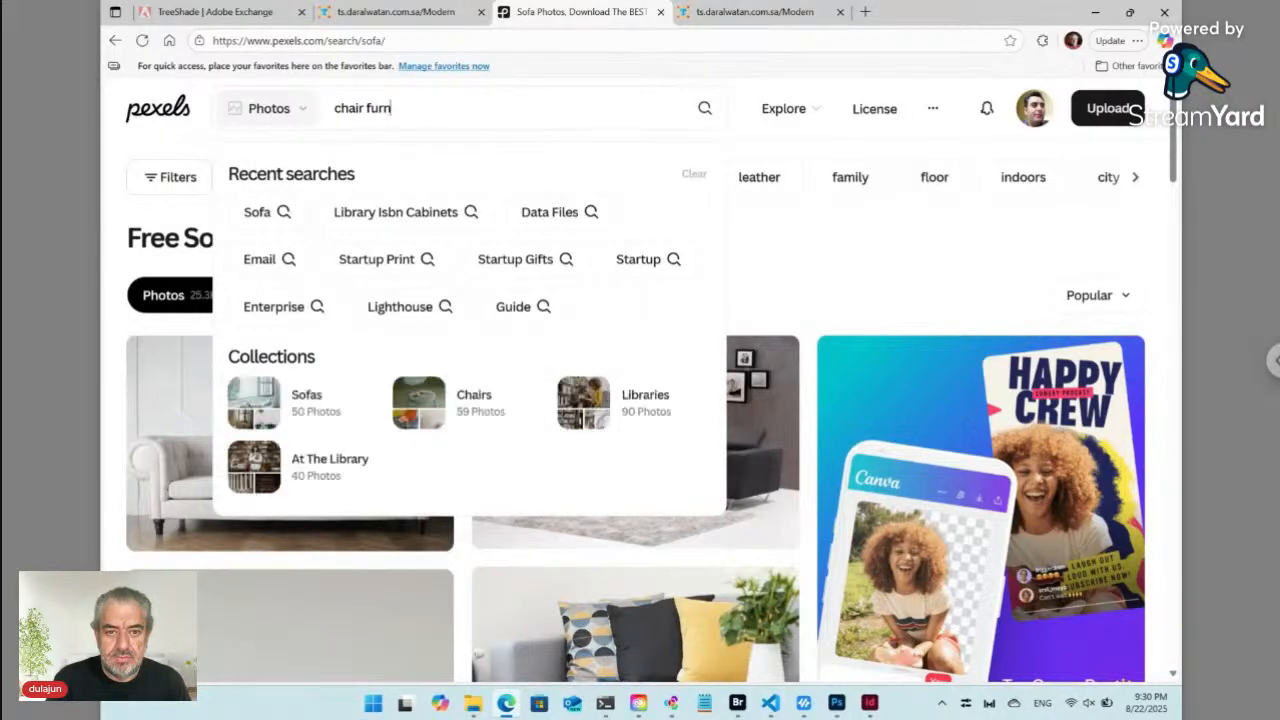
type("at")
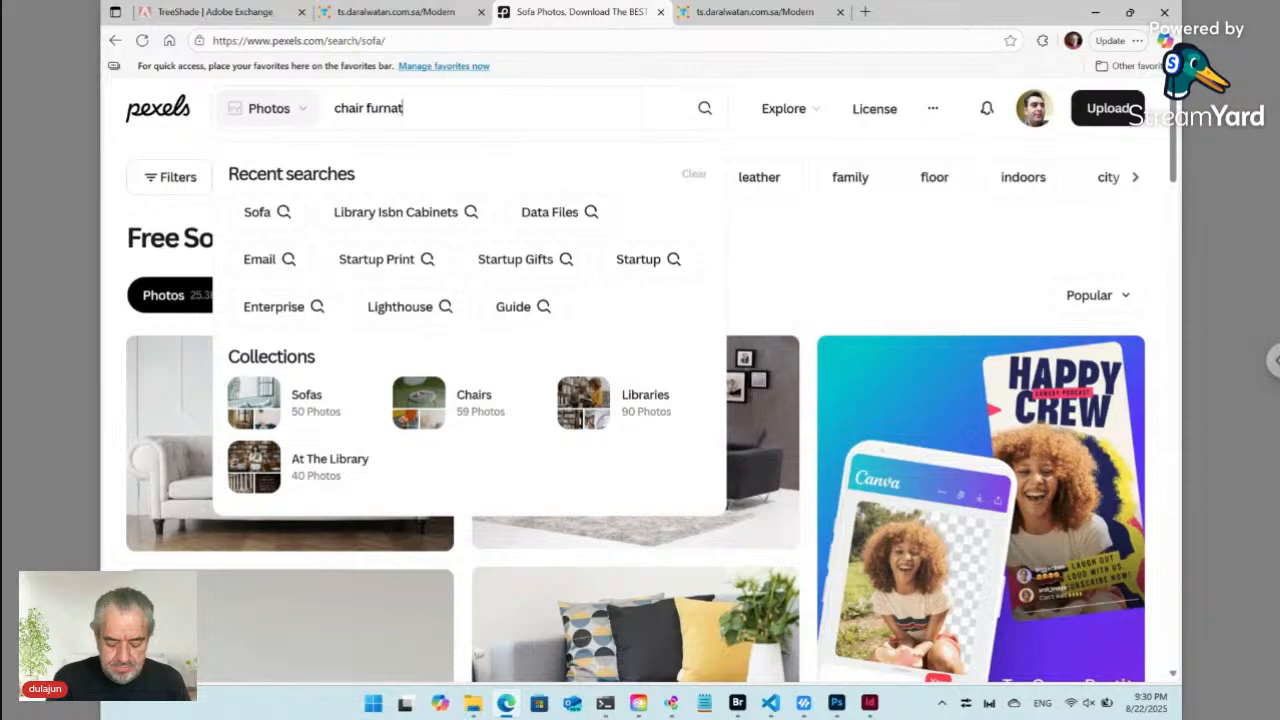
type("ure")
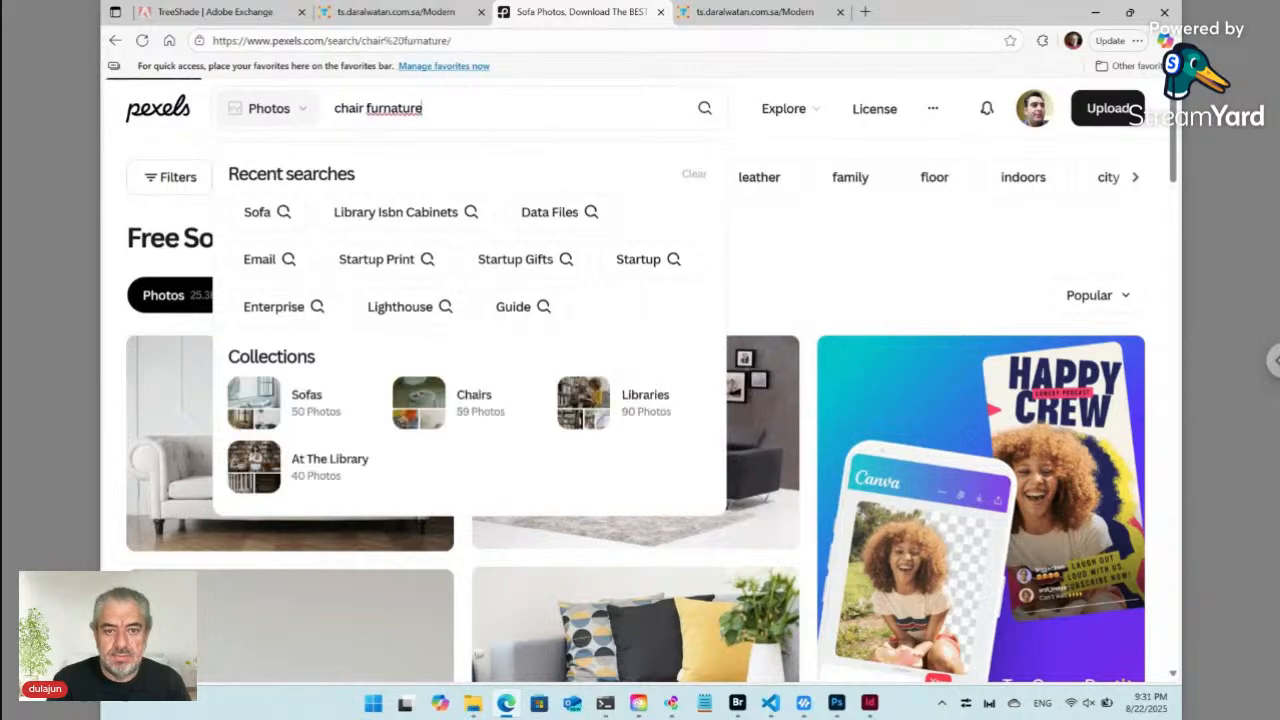
key("Return")
Correct the spelling in the search term to "chair furniture" and browse the listed photos
left_click(378, 110)
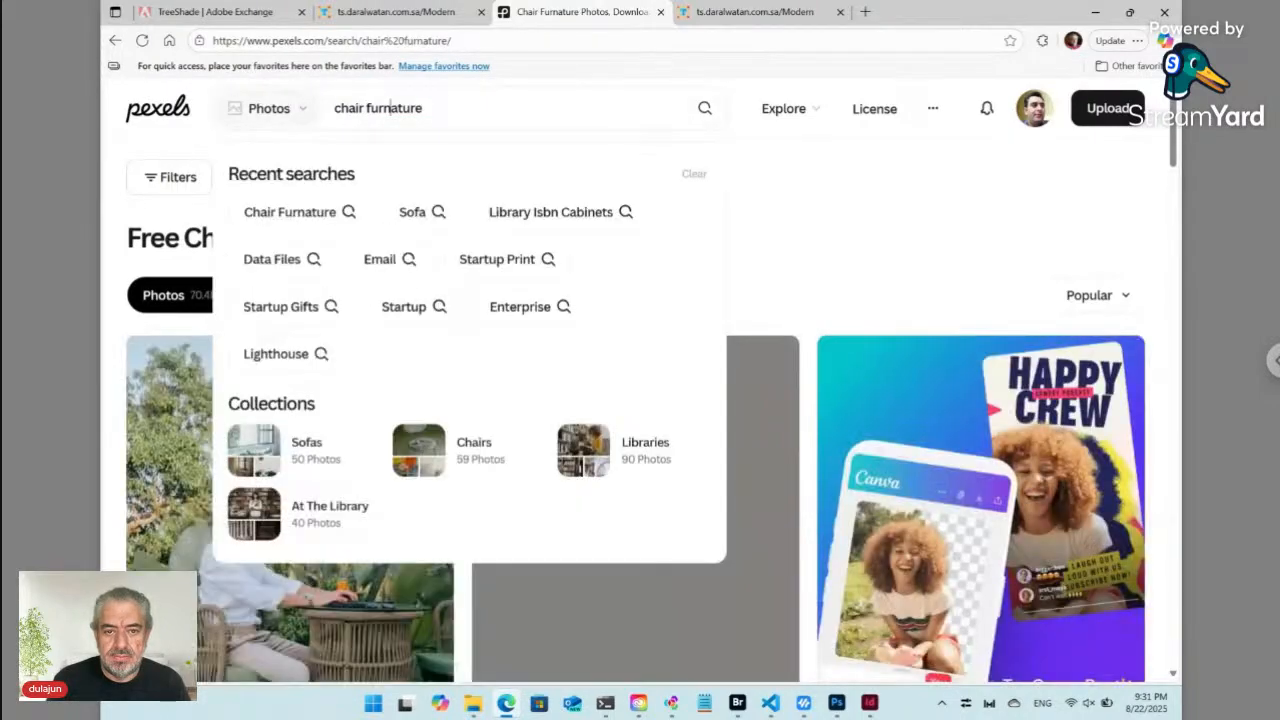
right_click(380, 111)
left_click(378, 112)
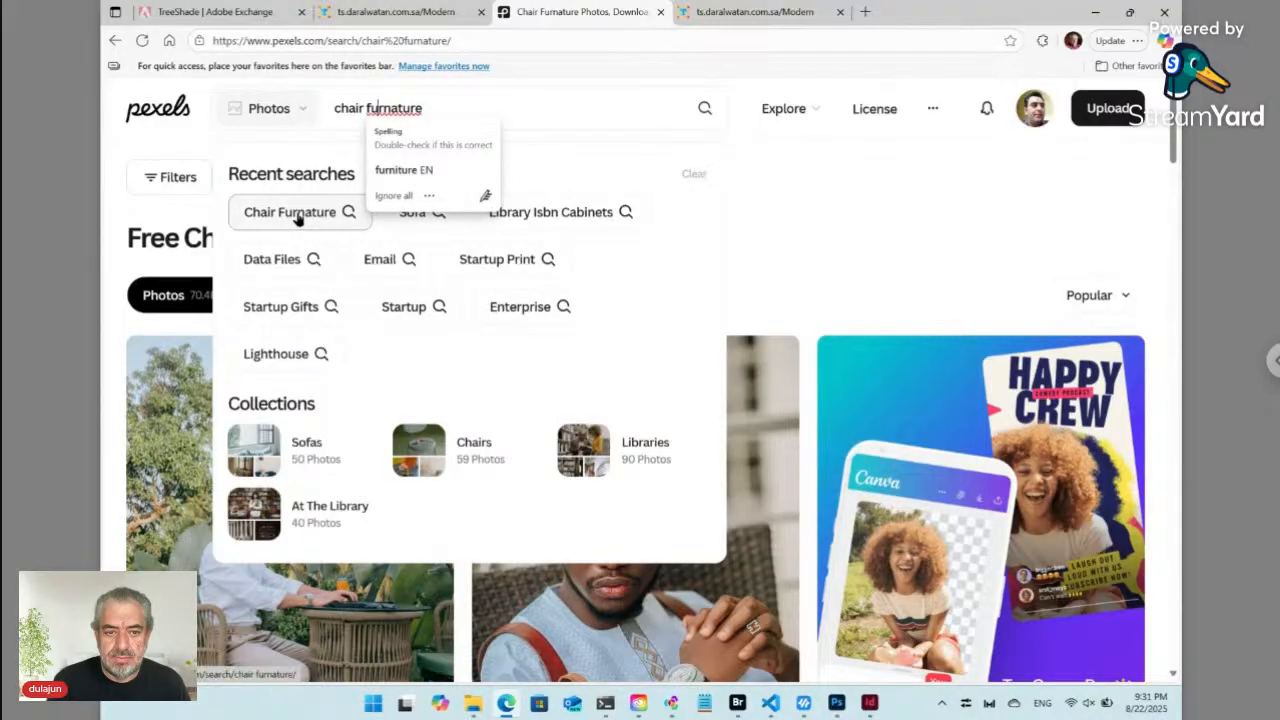
left_click(394, 171)
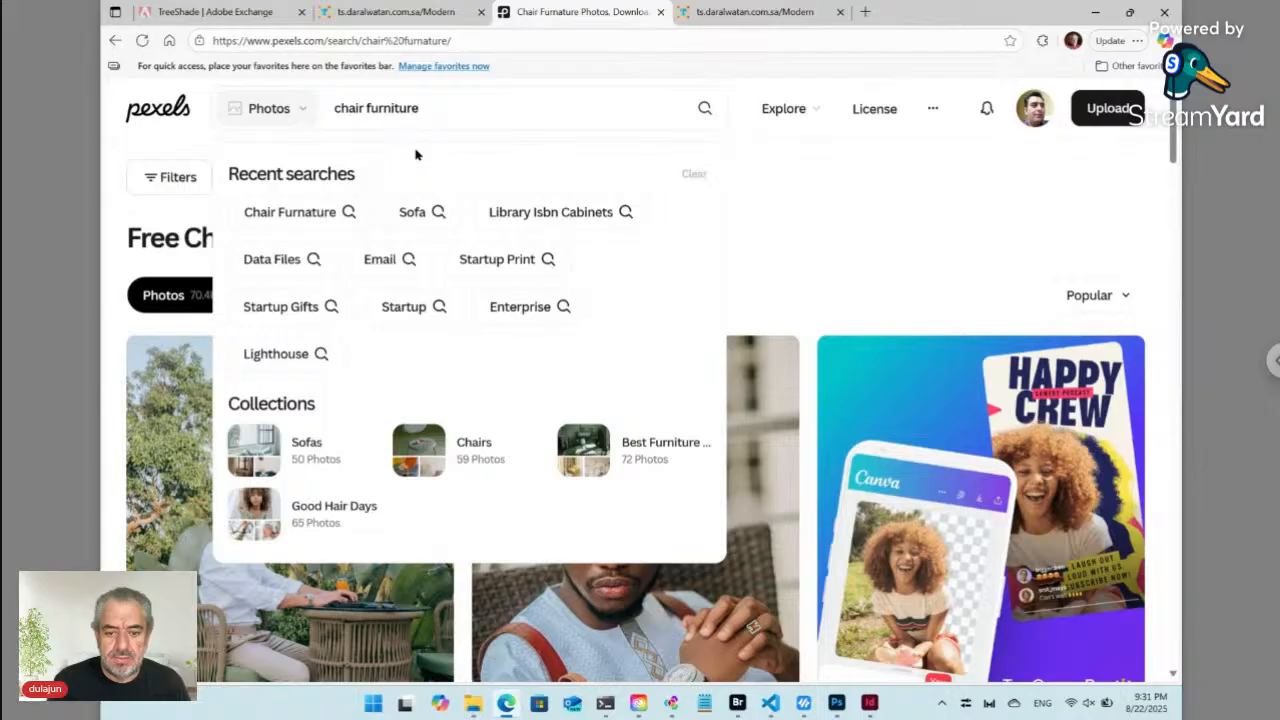
left_click(792, 214)
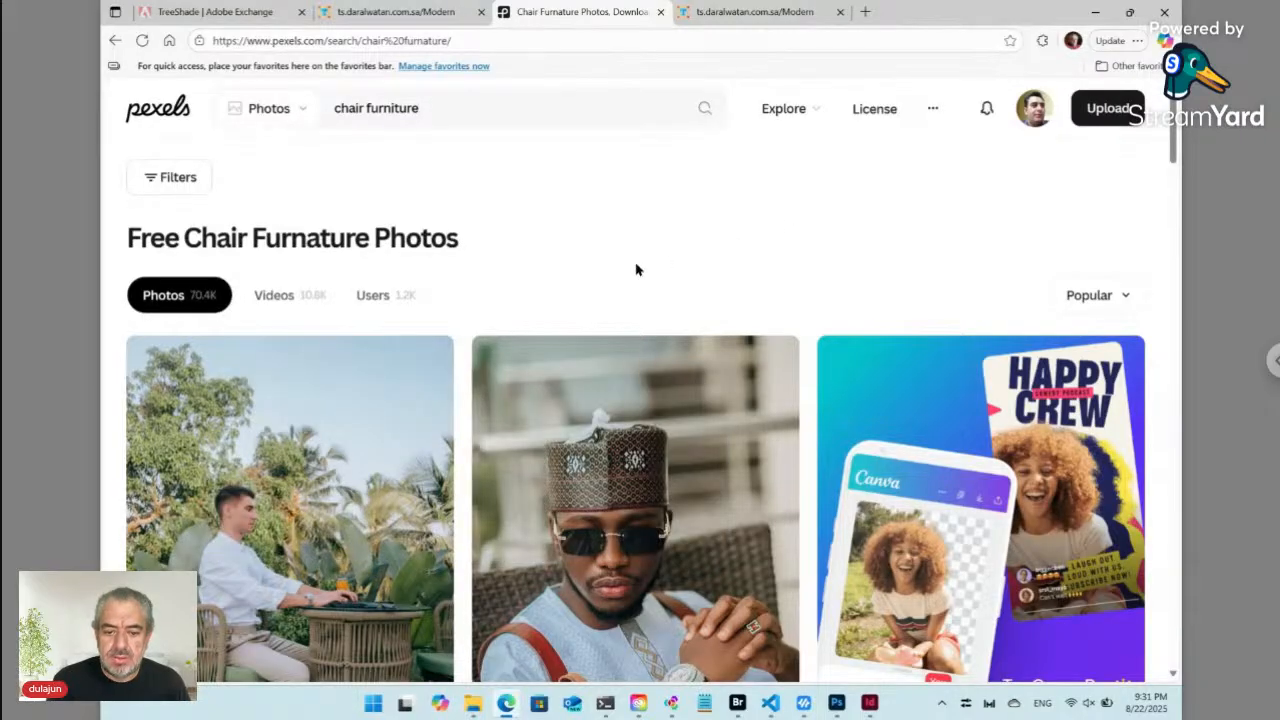
scroll(636, 269, "down", 2)
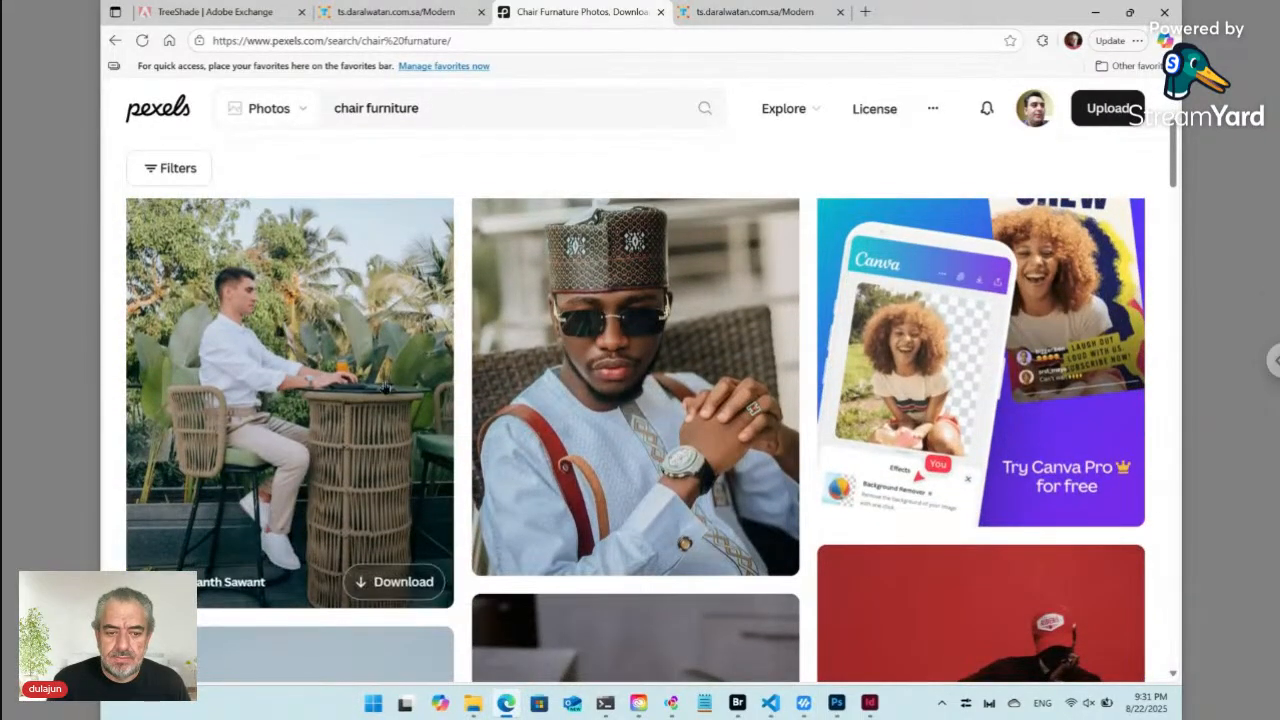
scroll(386, 388, "down", 5)
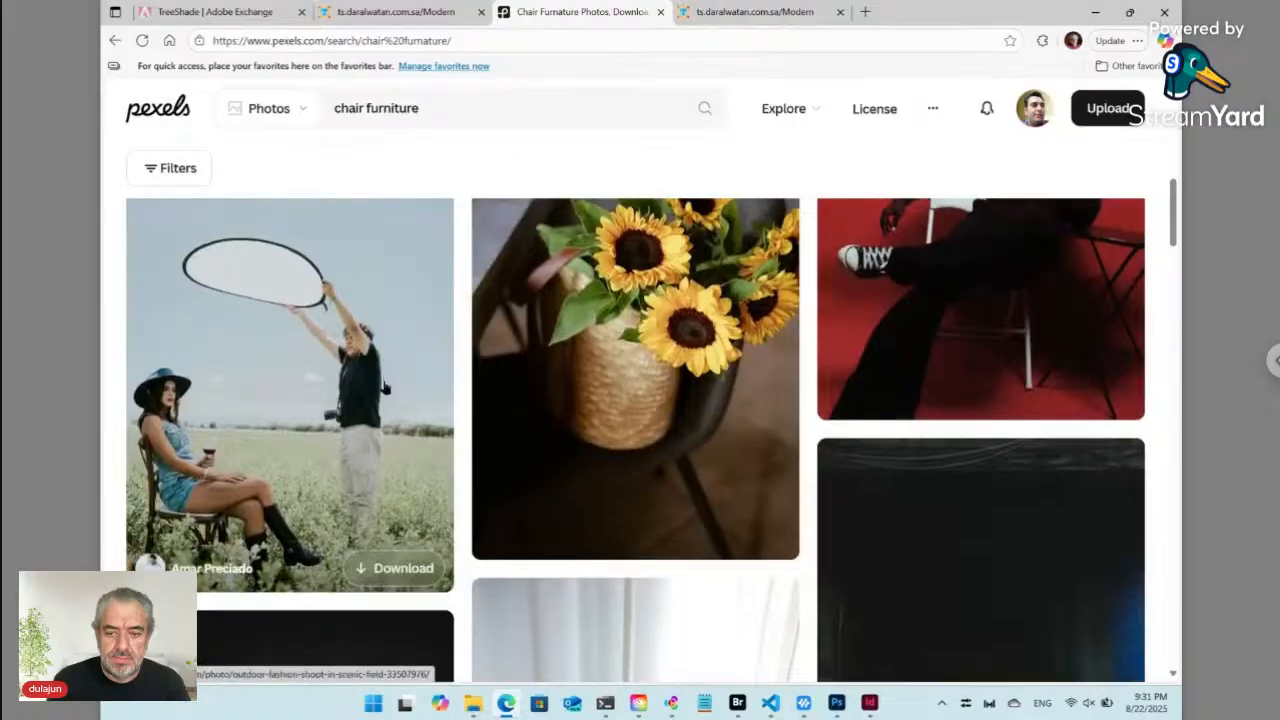
Re-enter the second search word with its spelling corrected and run the photo search for "chair furniture"
double_click(386, 108)
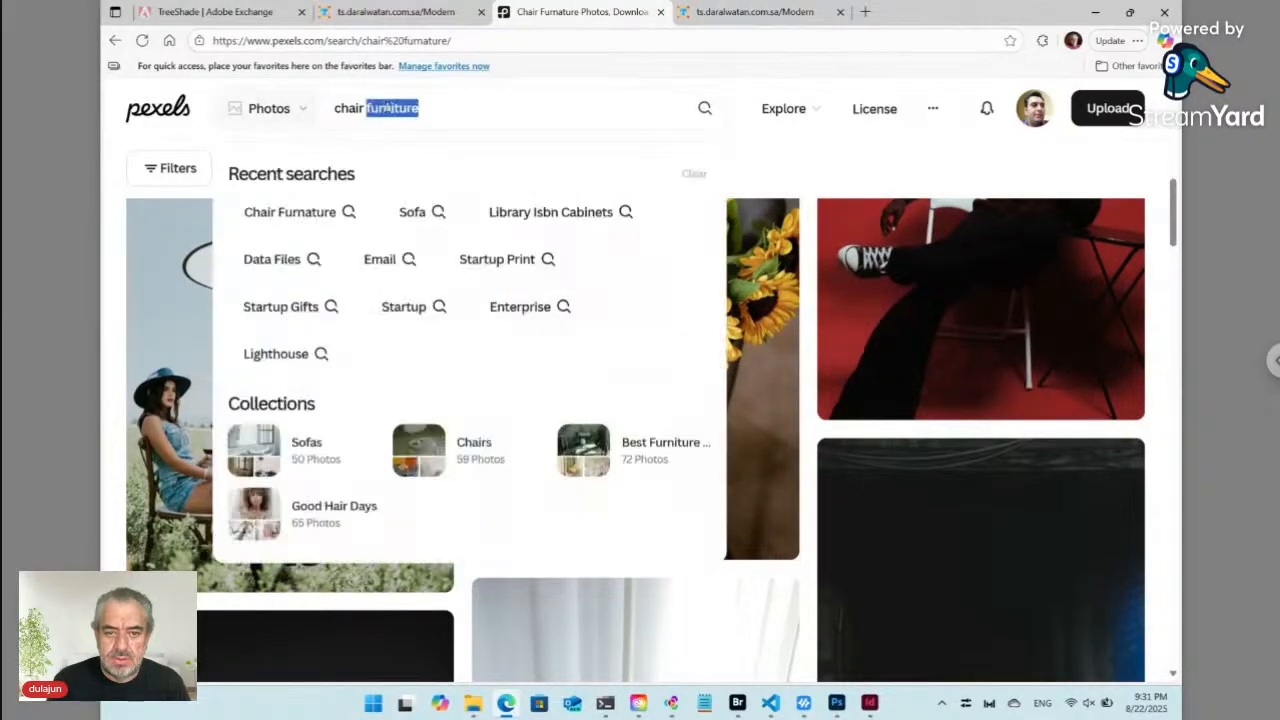
type("fur")
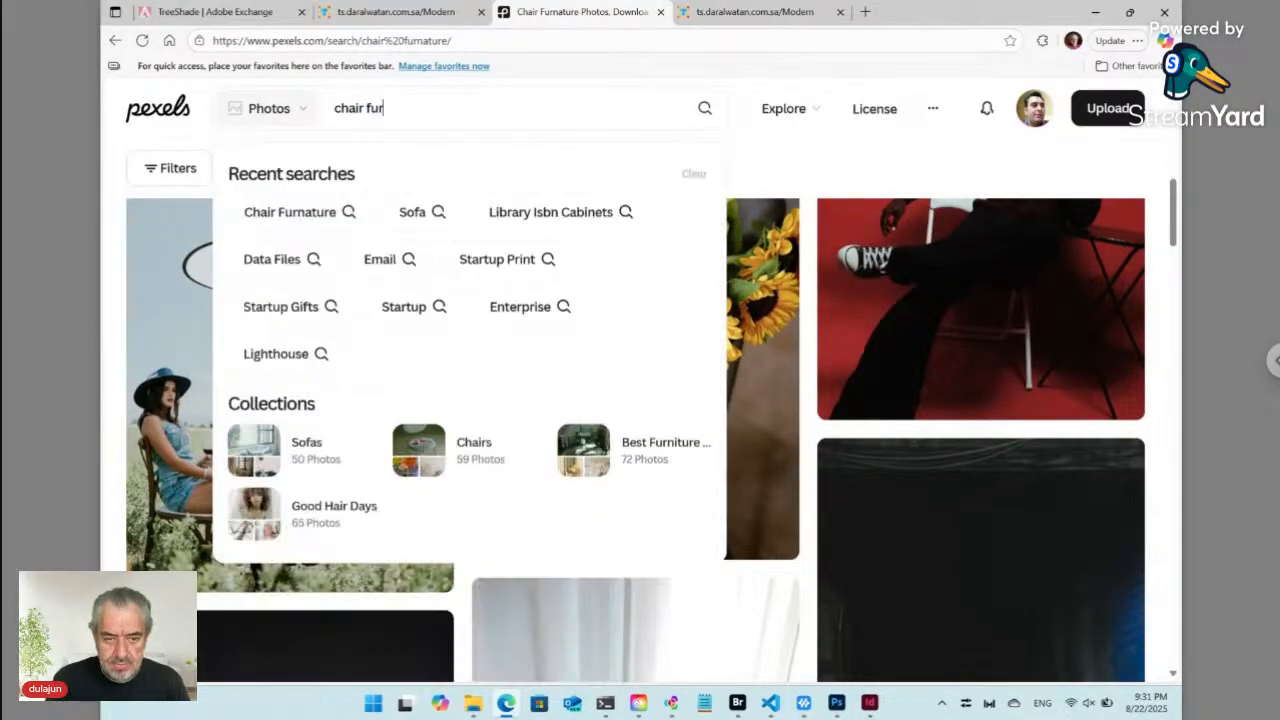
type("n")
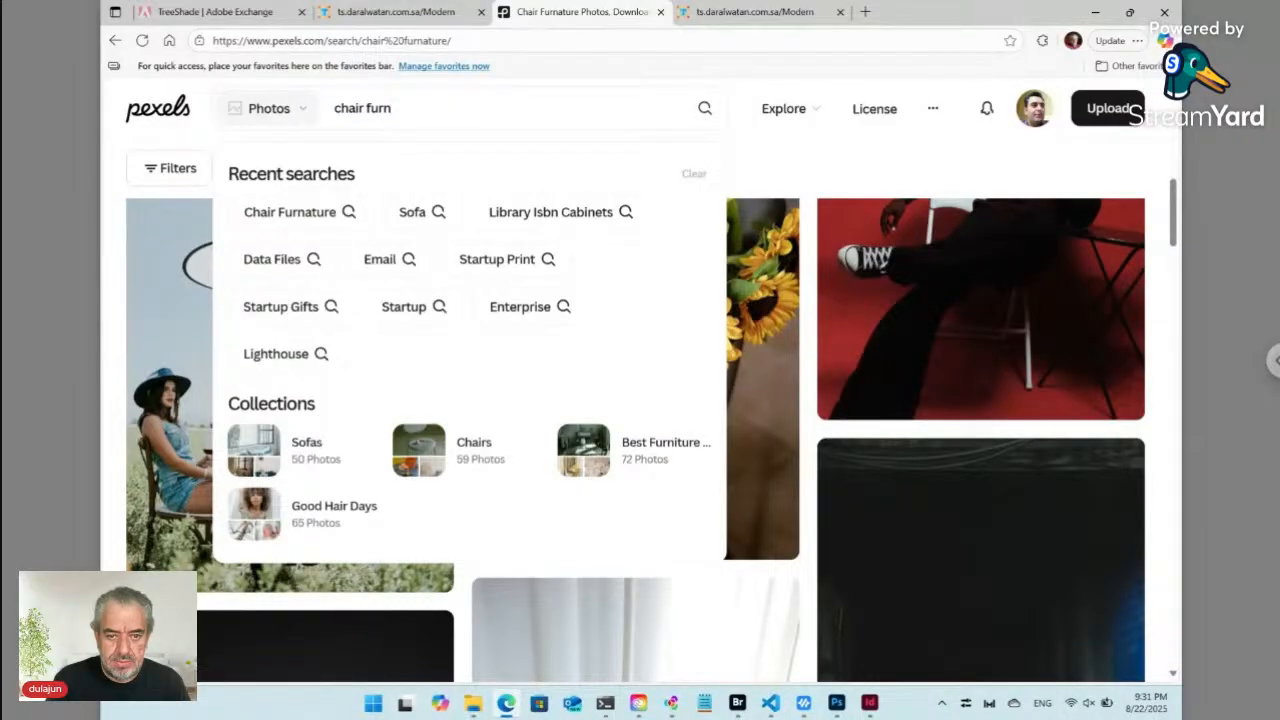
key("BackSpace")
type("irnature")
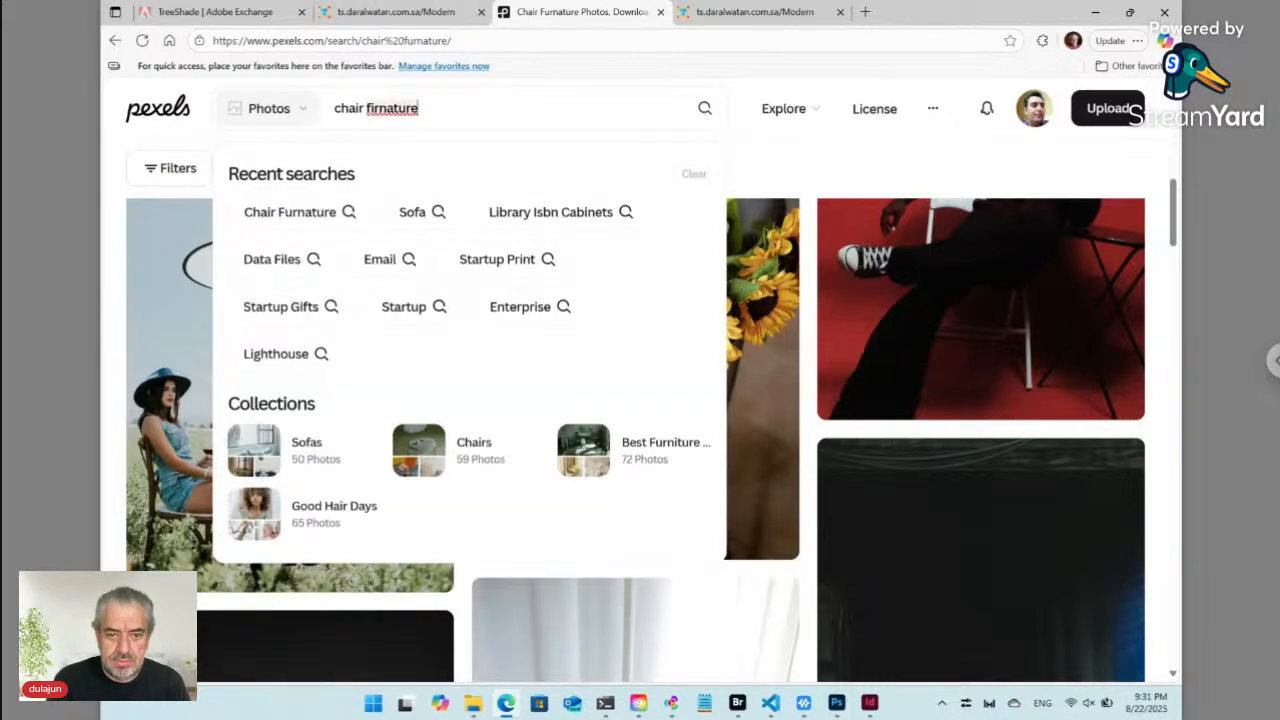
right_click(385, 108)
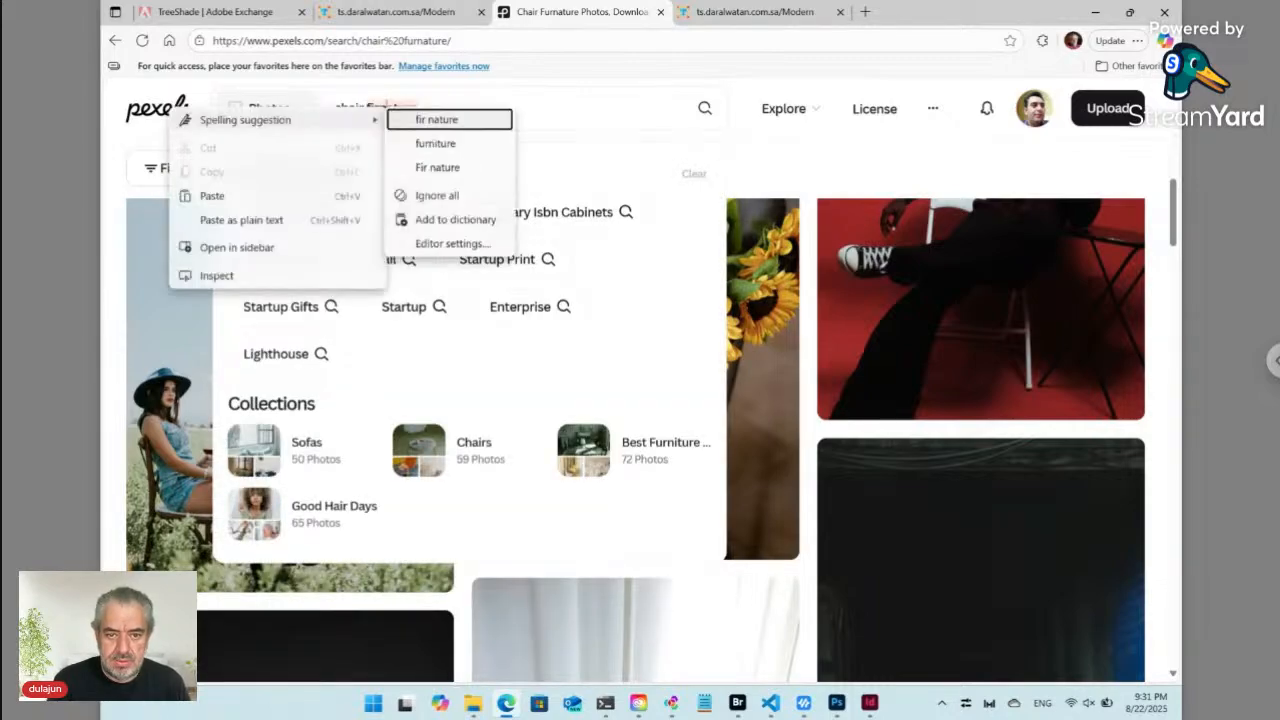
left_click(461, 145)
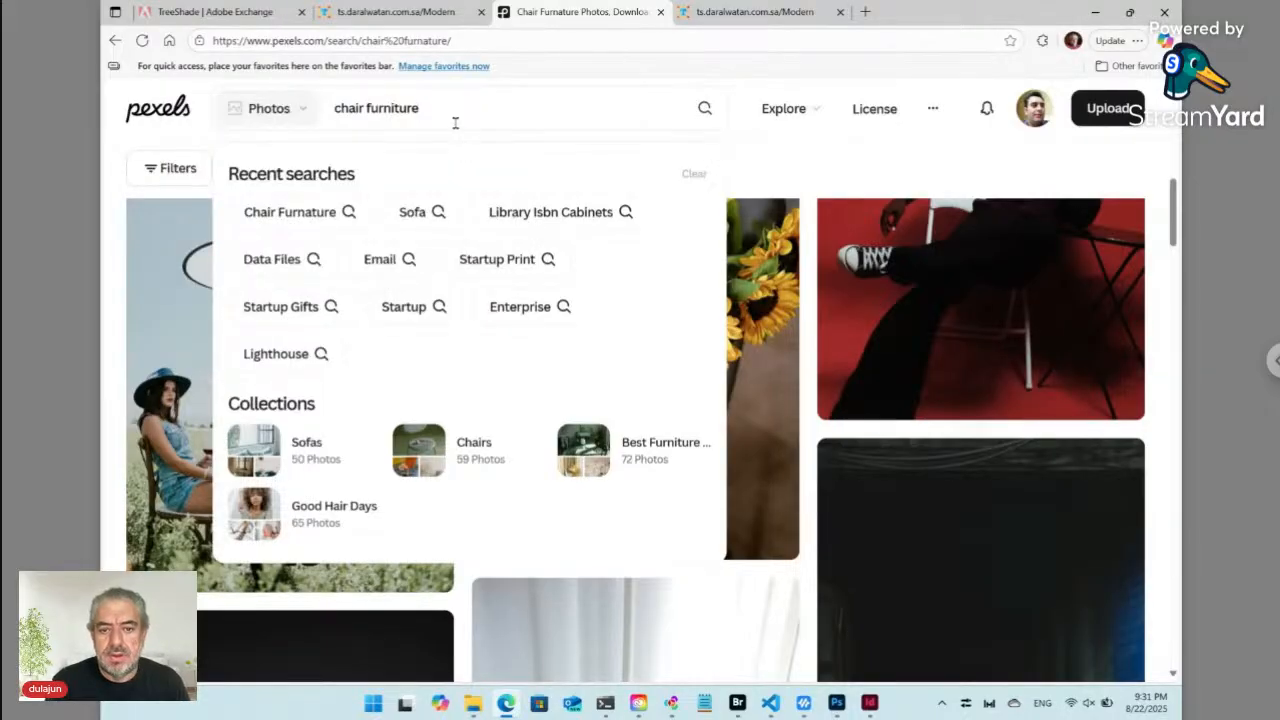
key("Return")
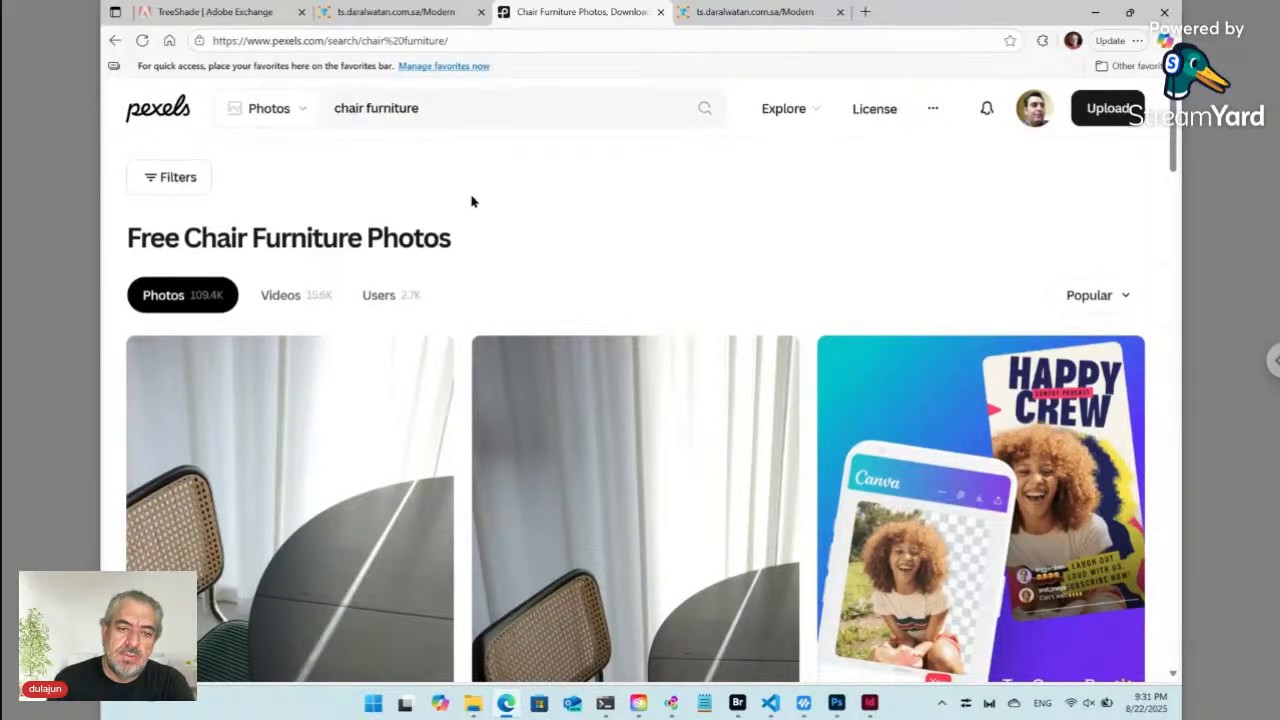
Download the first chair-and-table photo from the results and dismiss the thank-you dialog
scroll(492, 199, "down", 3)
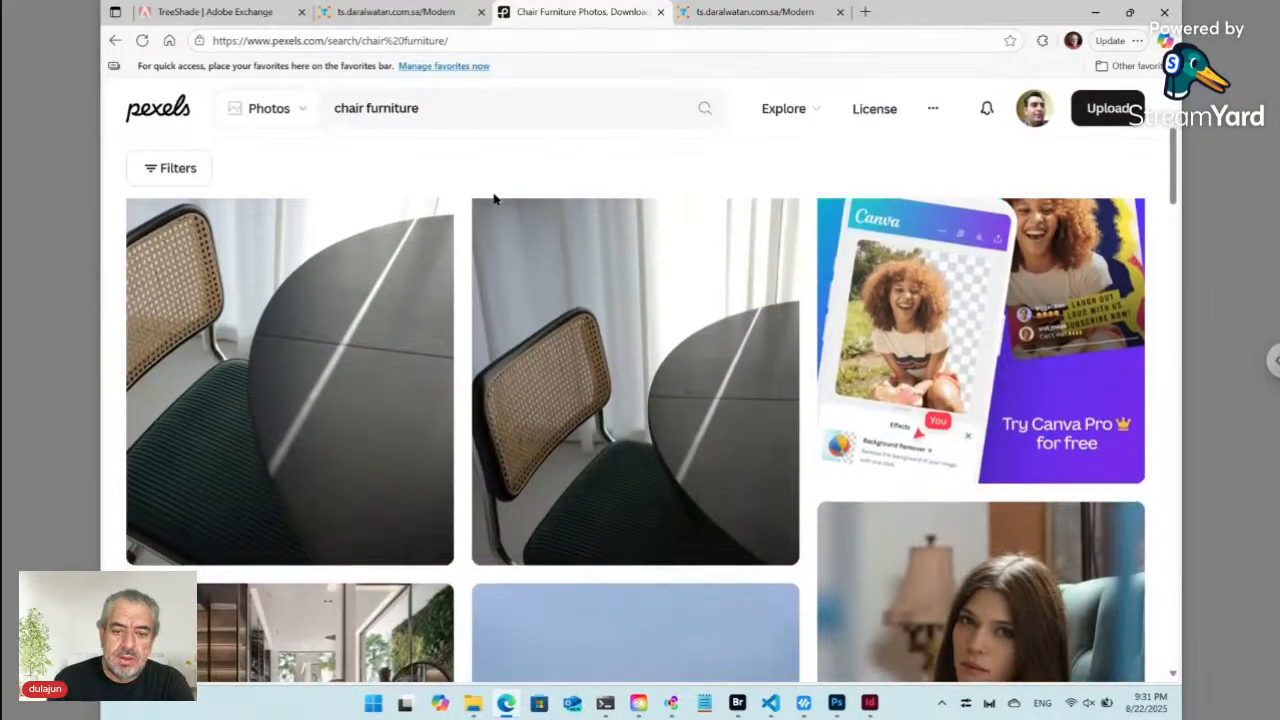
left_click(364, 372)
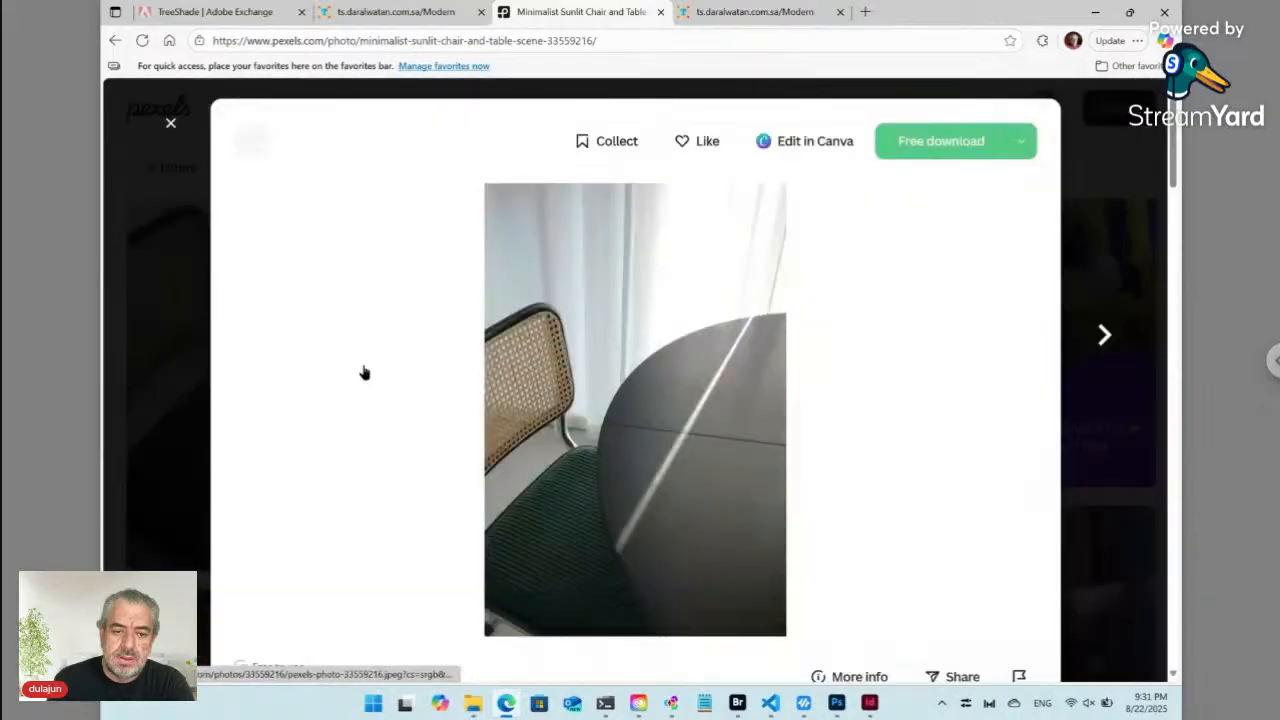
left_click(916, 145)
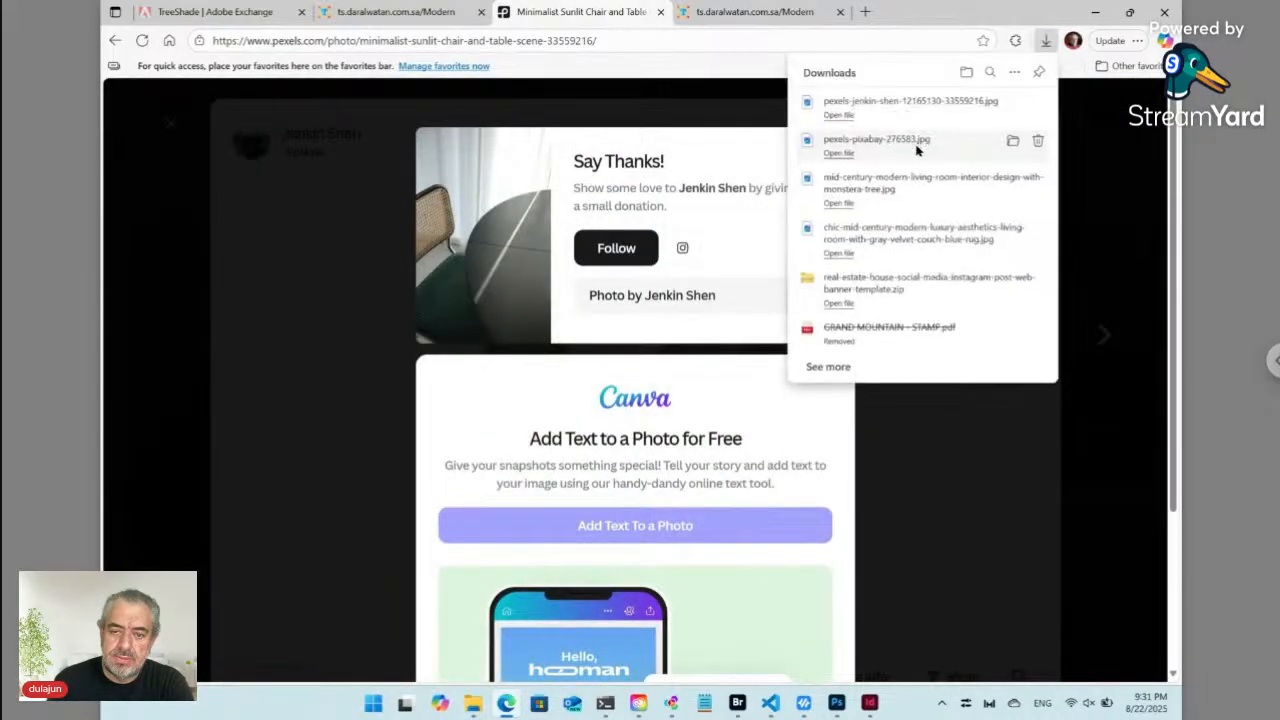
left_click(726, 115)
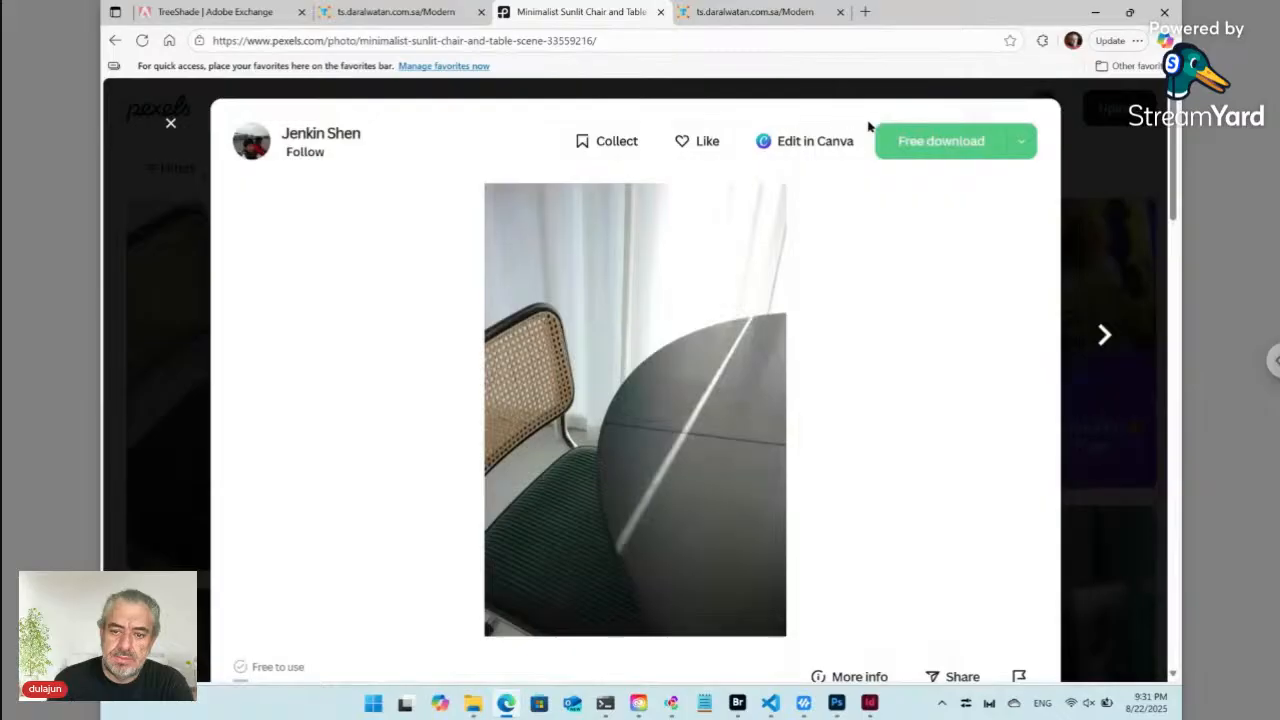
Back in the online form, upload the downloaded chair photo as the Main Photo of the 02 Chair entry
left_click(724, 14)
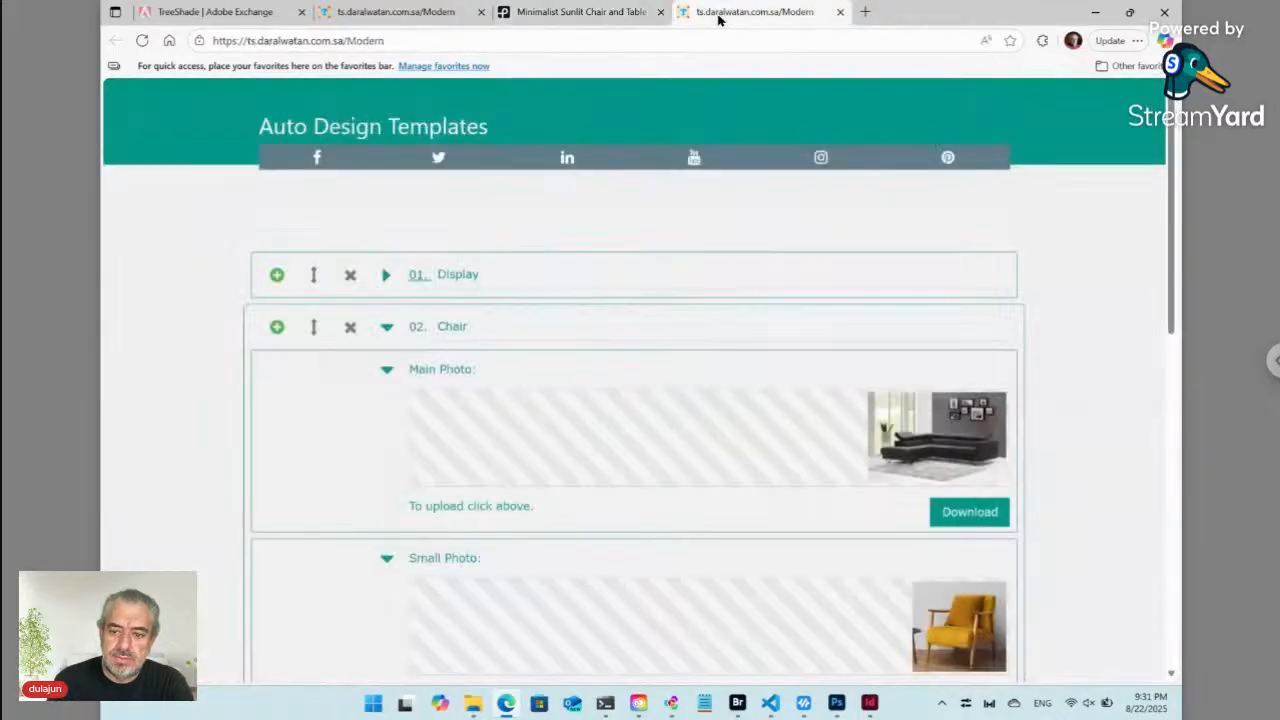
left_click(848, 436)
left_click(264, 150)
left_click(745, 565)
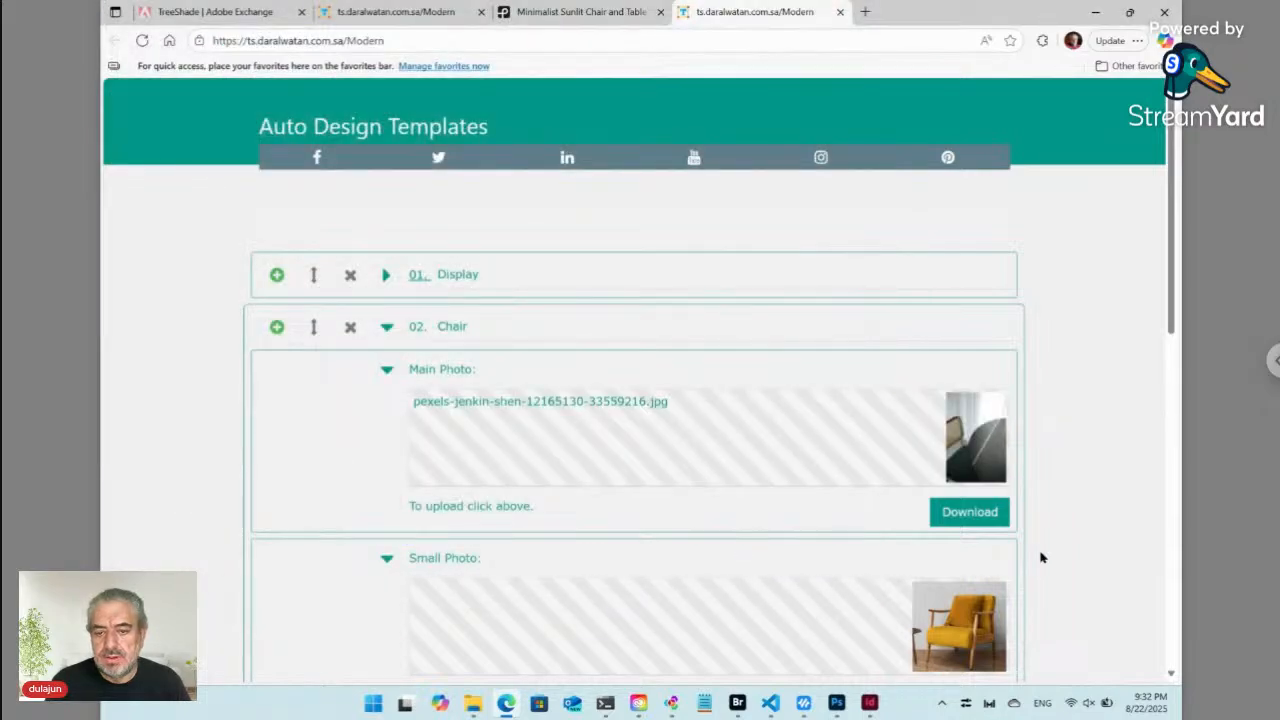
Change the Price text of the 02 Chair entry to "PRICE - 10.000$" and look over its other fields
scroll(1040, 557, "down", 5)
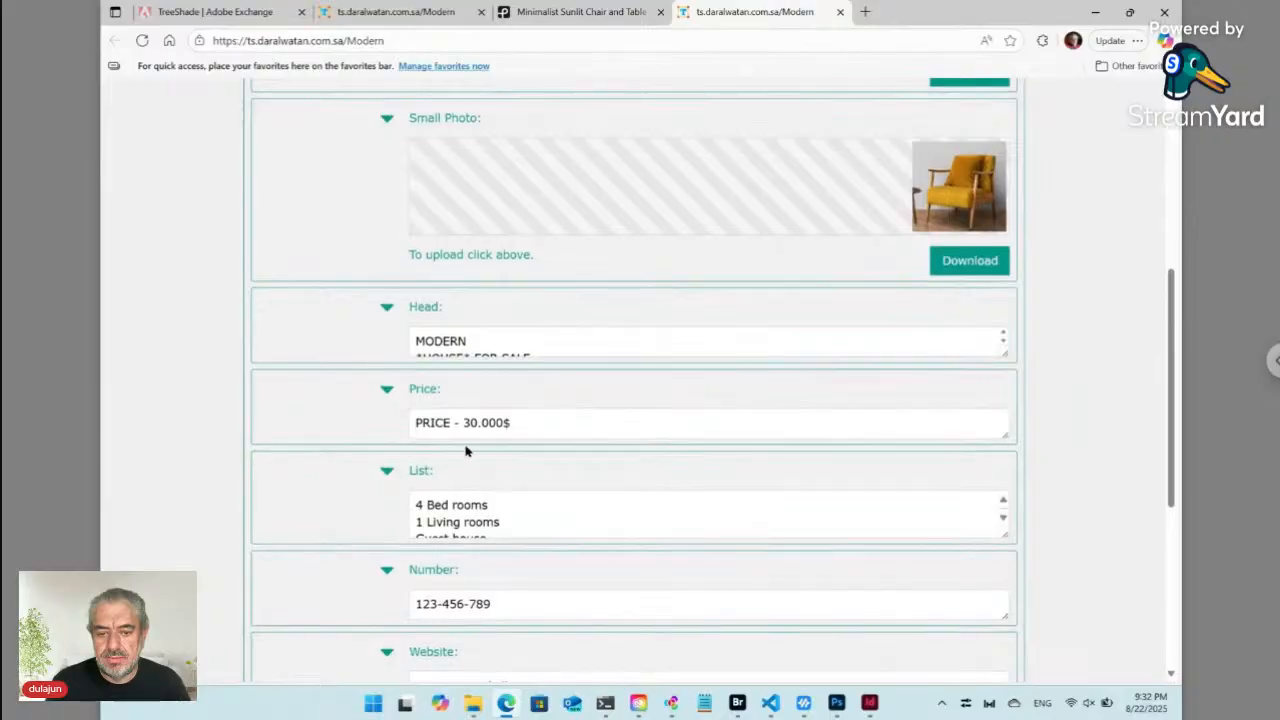
left_click(467, 422)
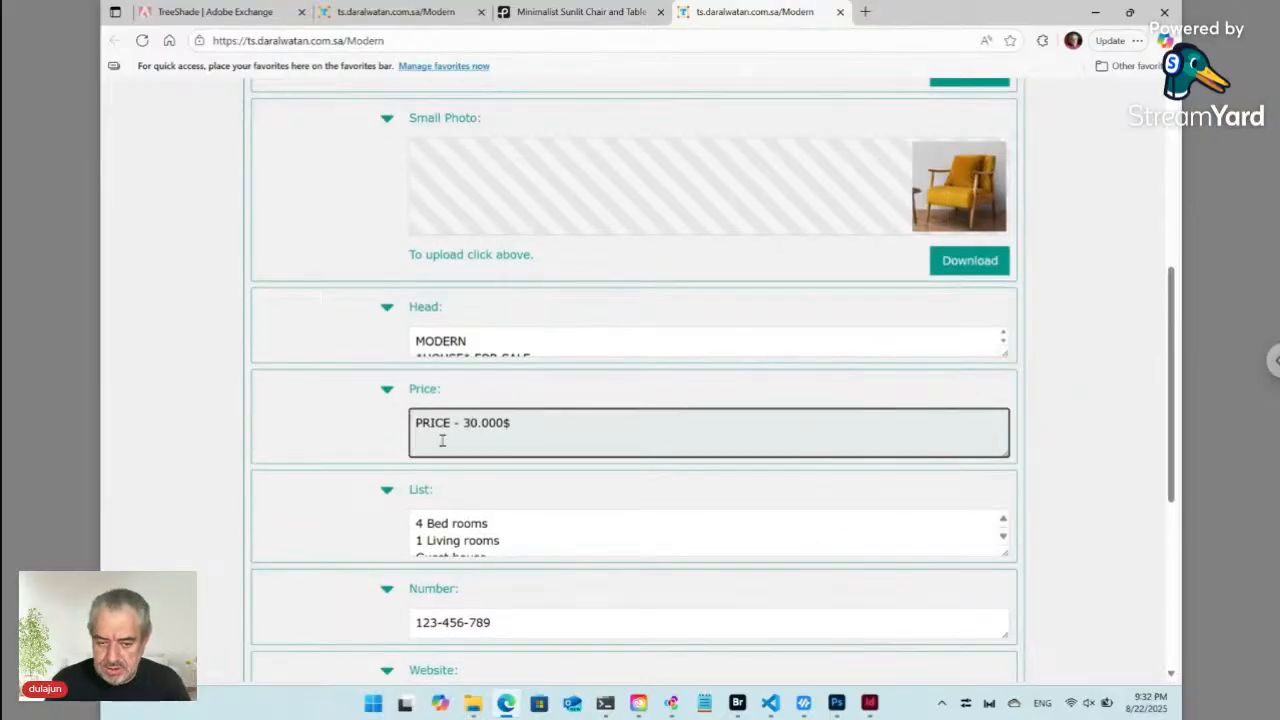
type("1")
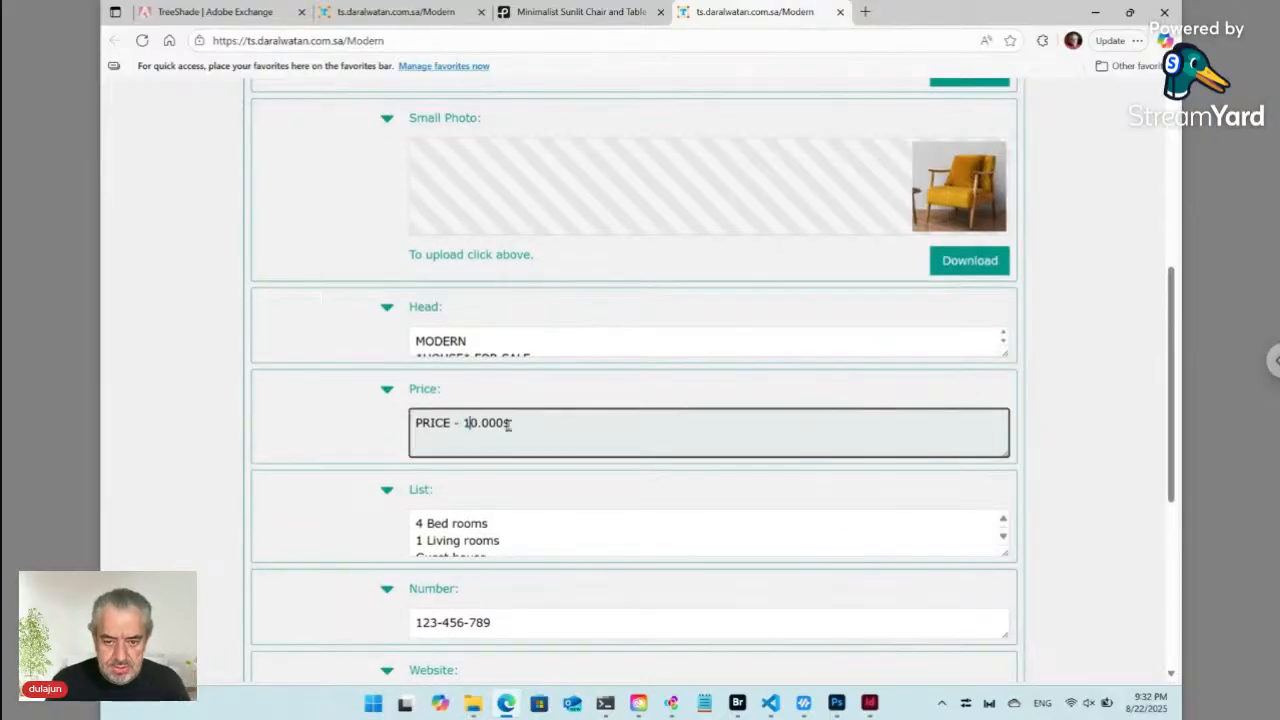
left_click(1065, 424)
scroll(661, 553, "down", 1)
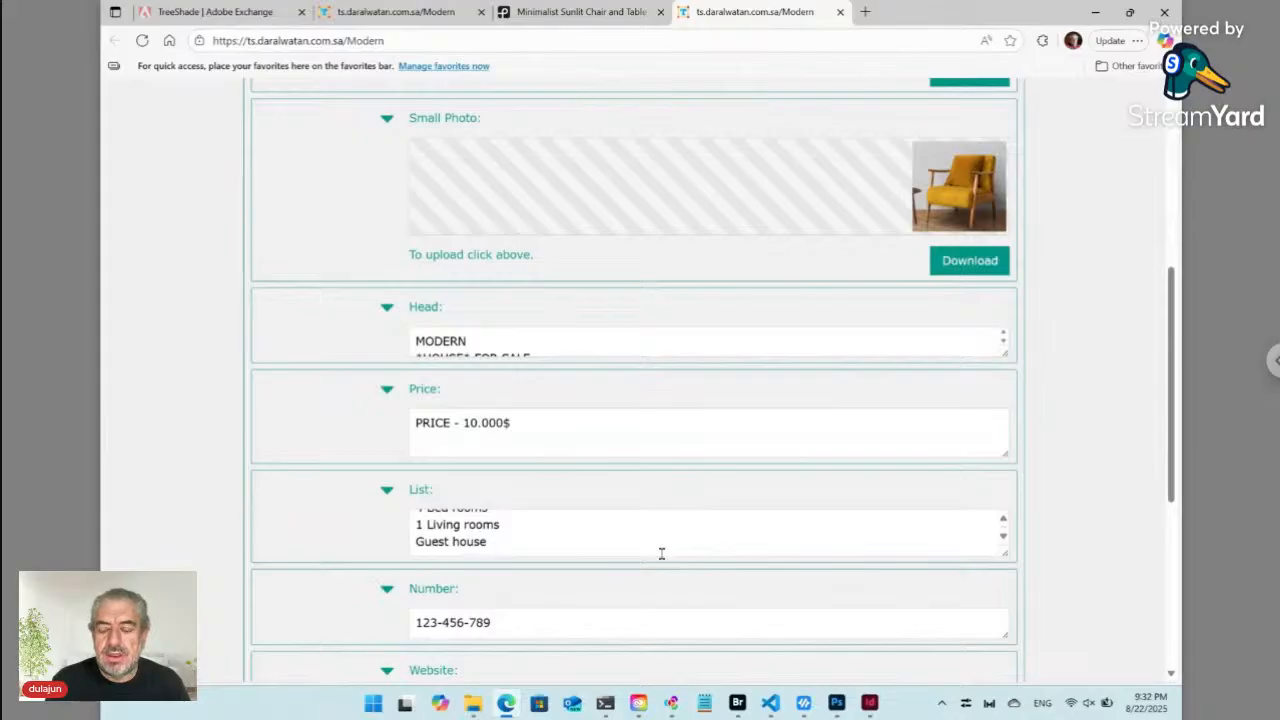
scroll(229, 356, "up", 1)
scroll(228, 355, "up", 4)
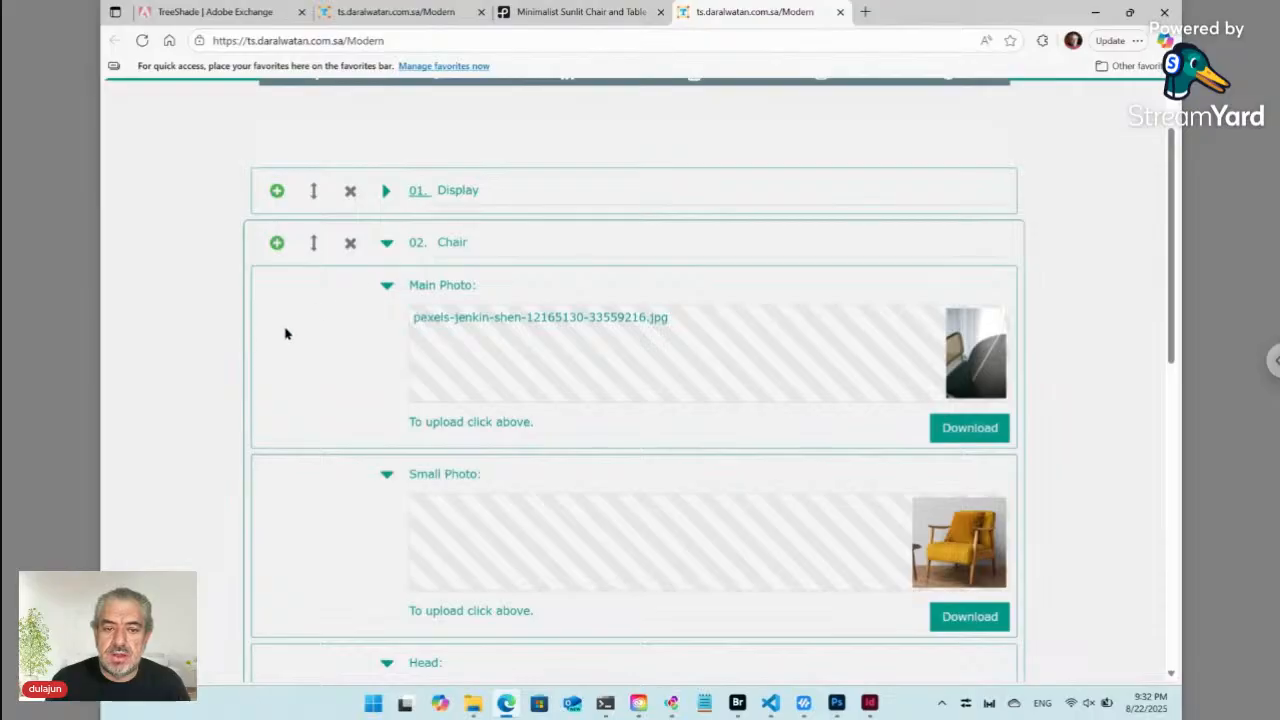
scroll(208, 349, "down", 5)
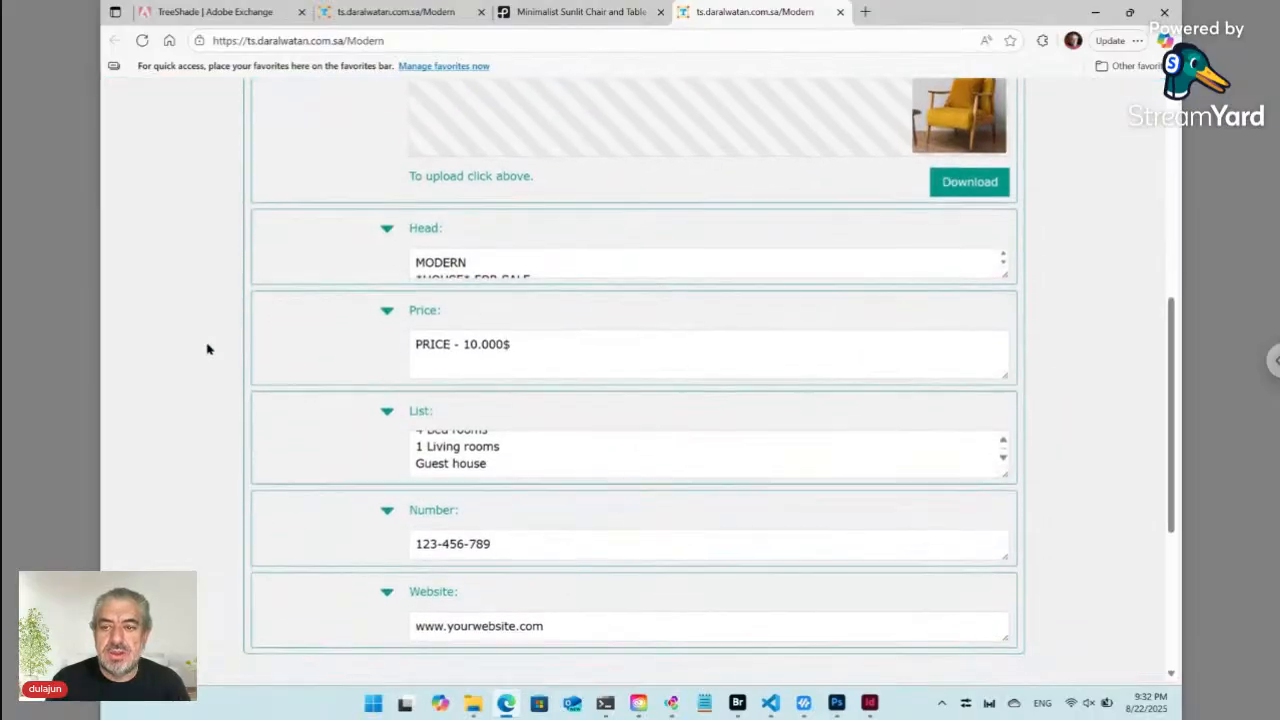
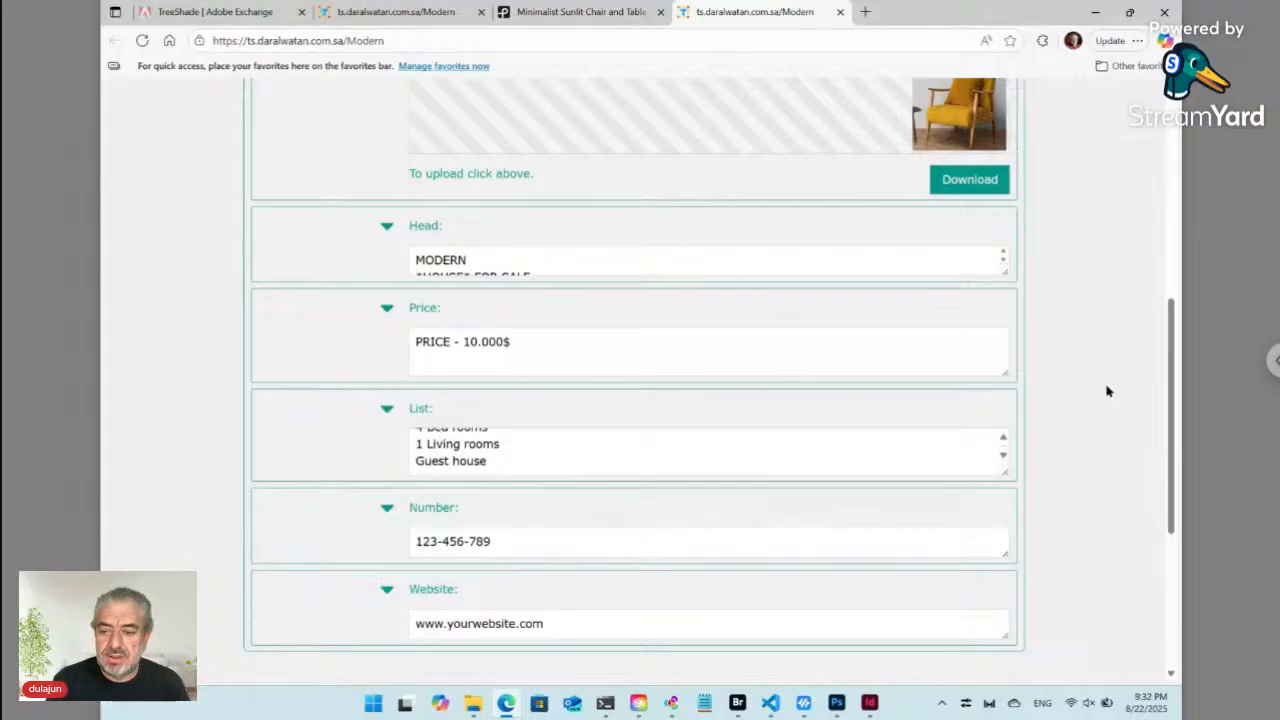
Shrink the browser window to show InDesign beside it, and submit the template form
scroll(1117, 390, "down", 3)
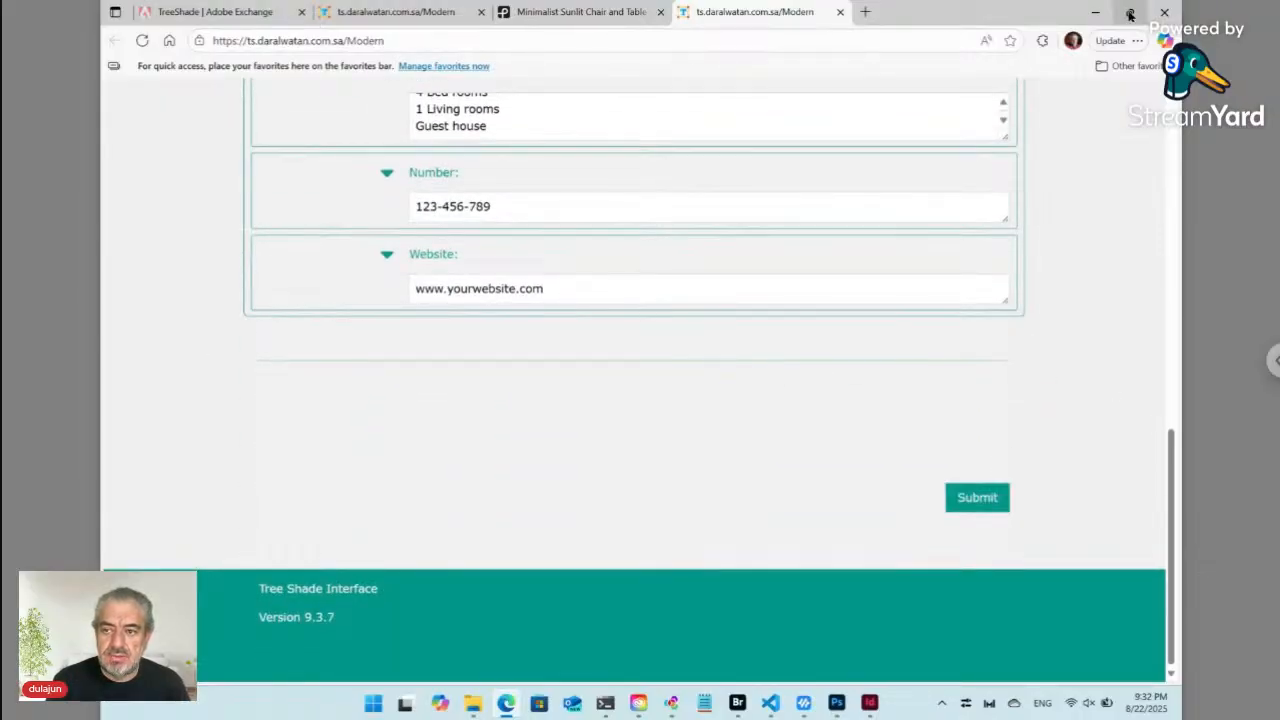
mouse_move(1130, 12)
left_click(1035, 58)
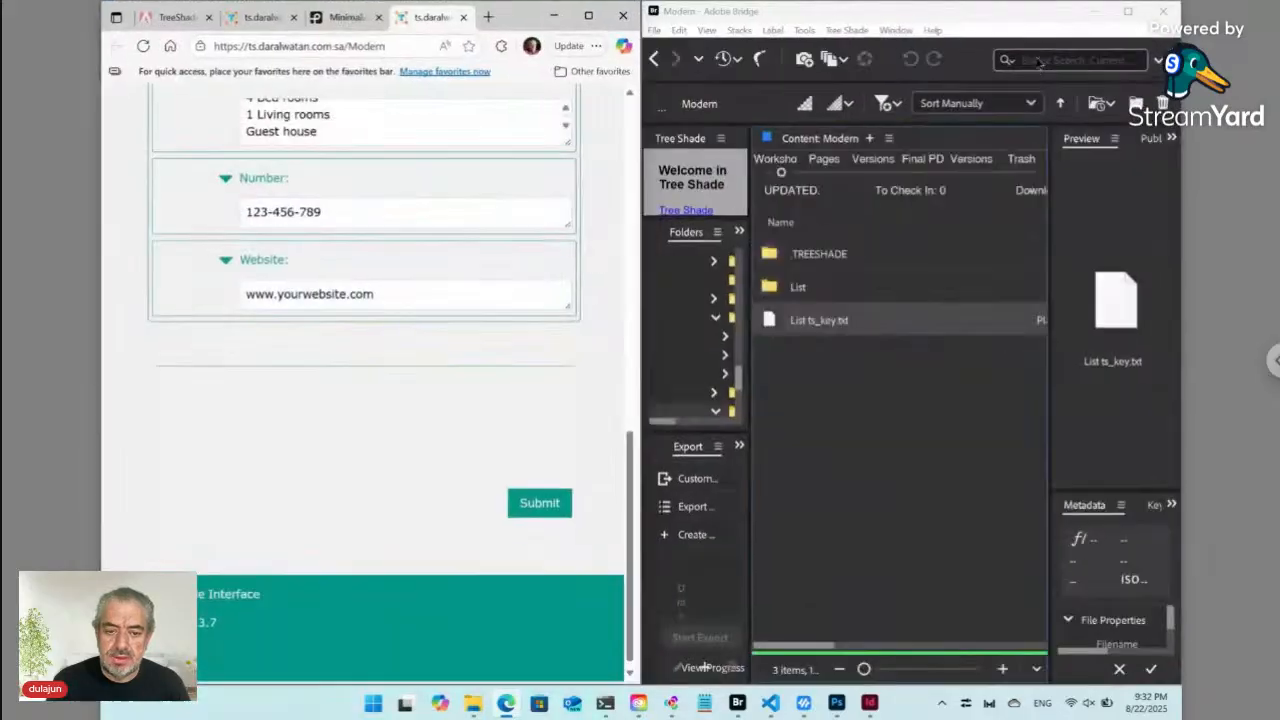
left_click(870, 704)
left_click(450, 470)
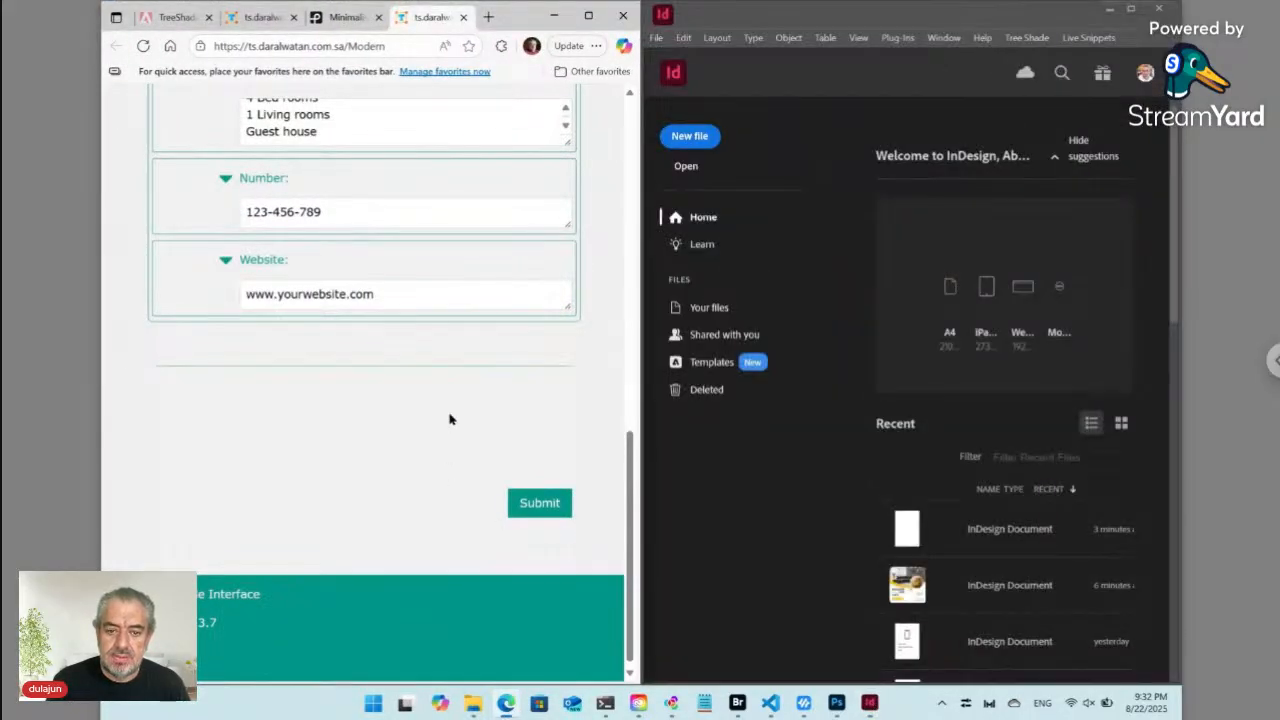
left_click(533, 495)
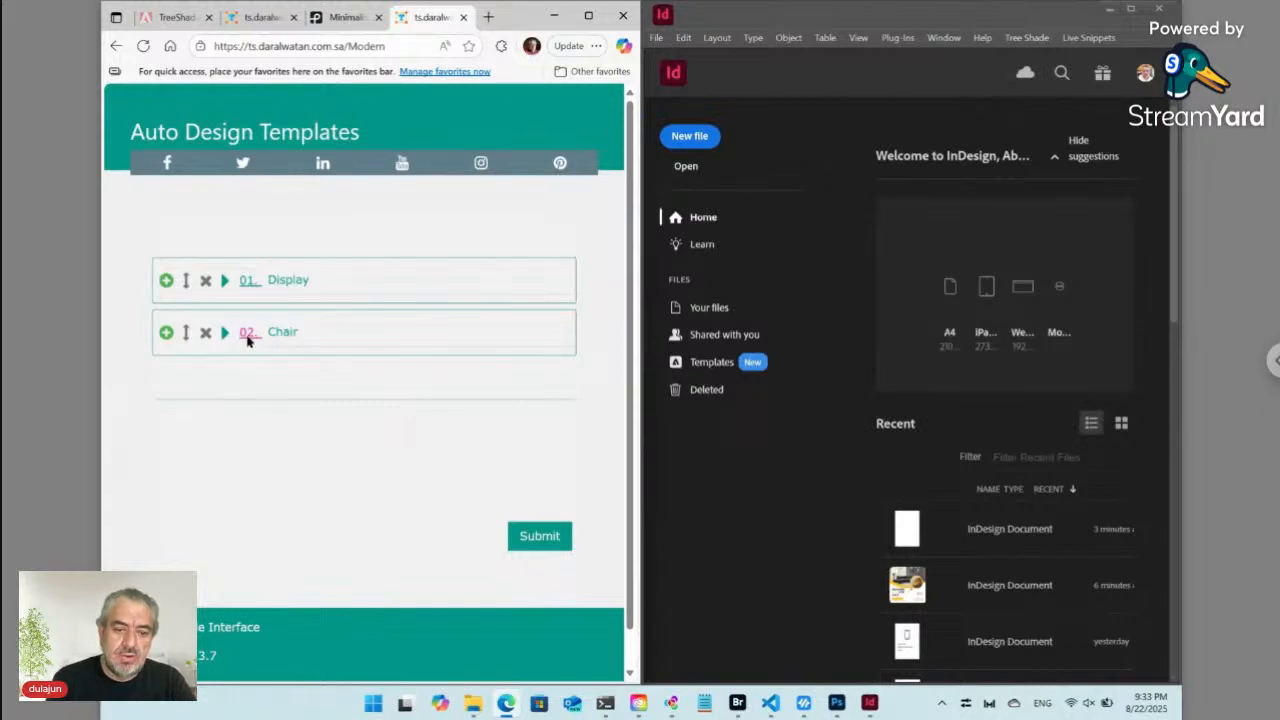
Open the 02 Chair entry's own page and view its Layout preview enlarged, closing the preview when done
left_click(248, 338)
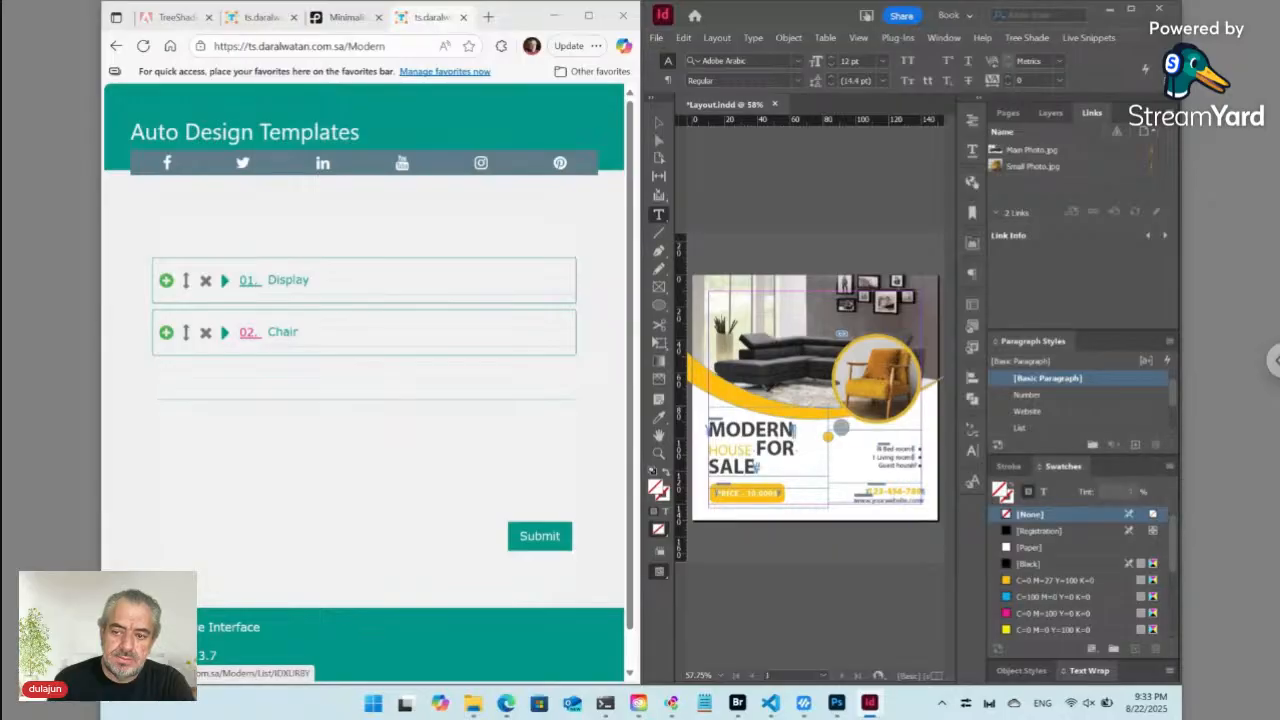
key("alt+Tab")
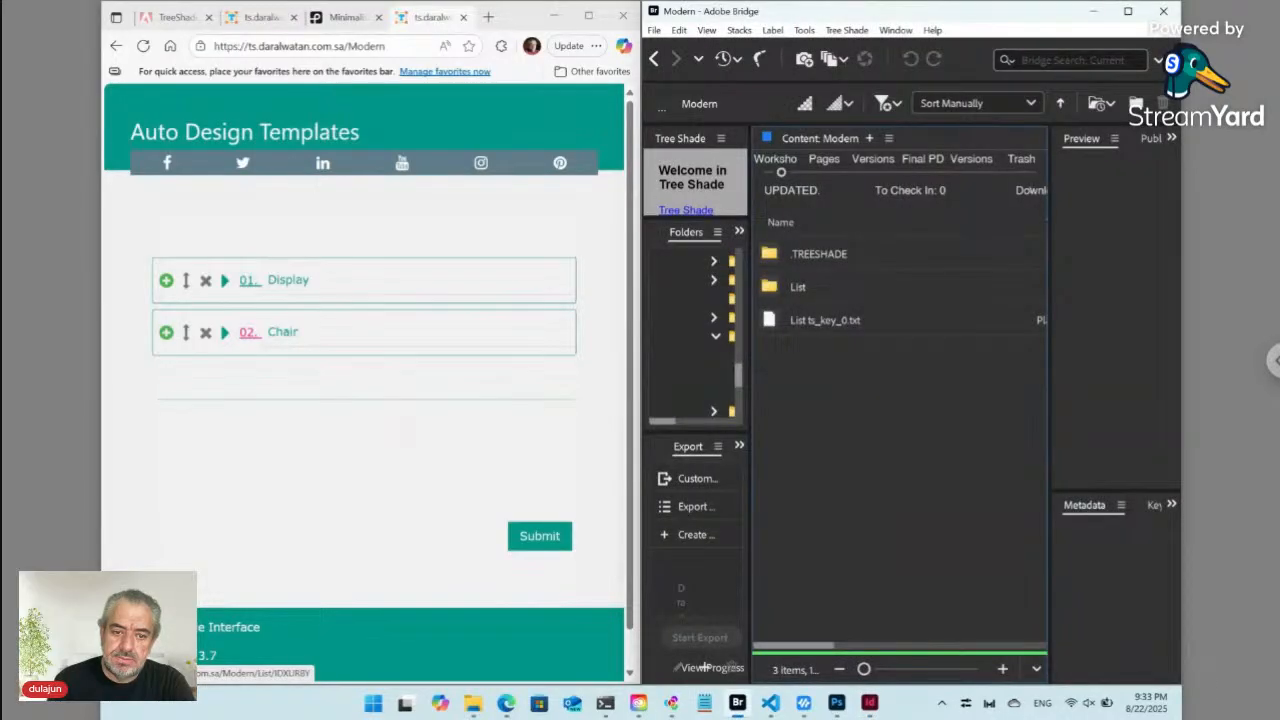
key("alt+Tab")
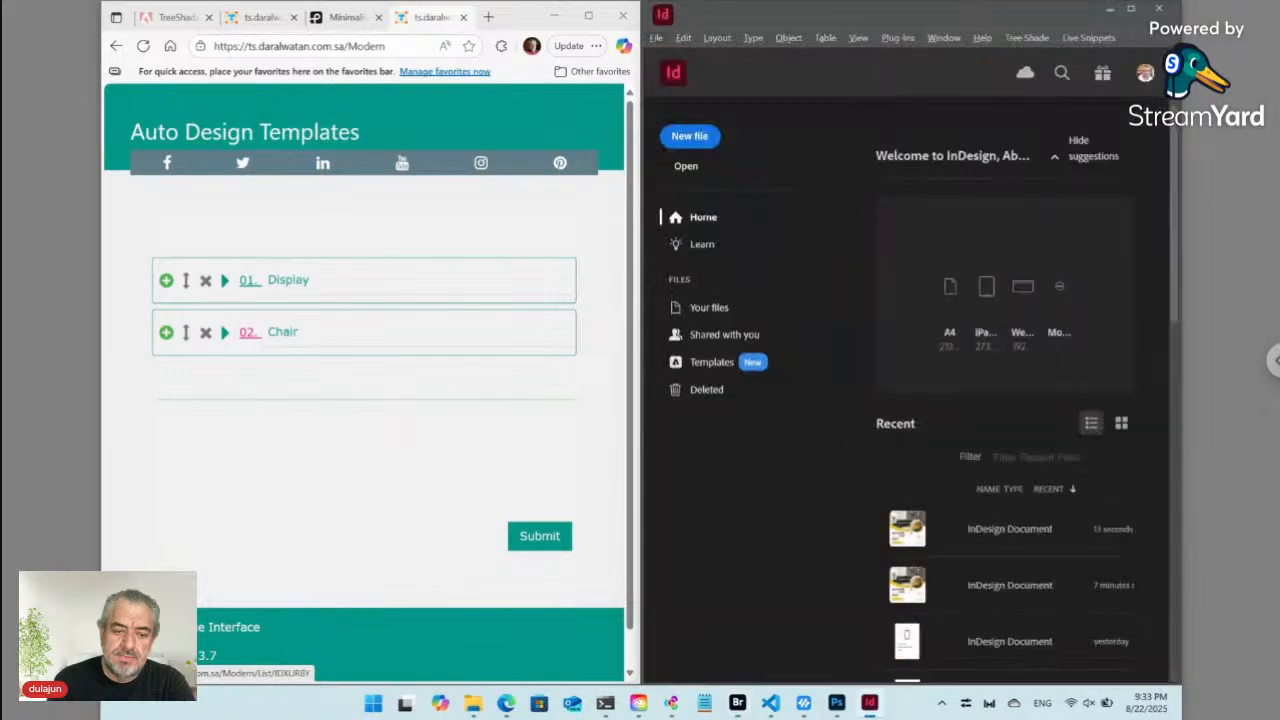
left_click(247, 338)
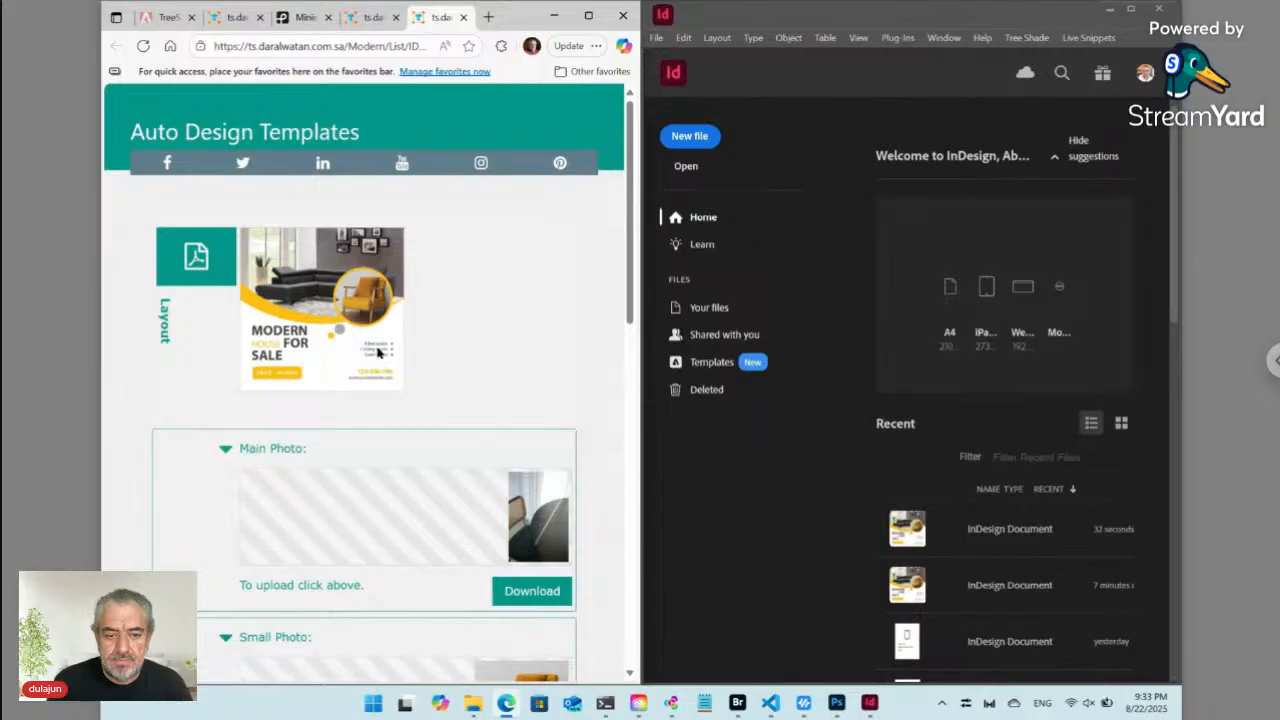
left_click(378, 353)
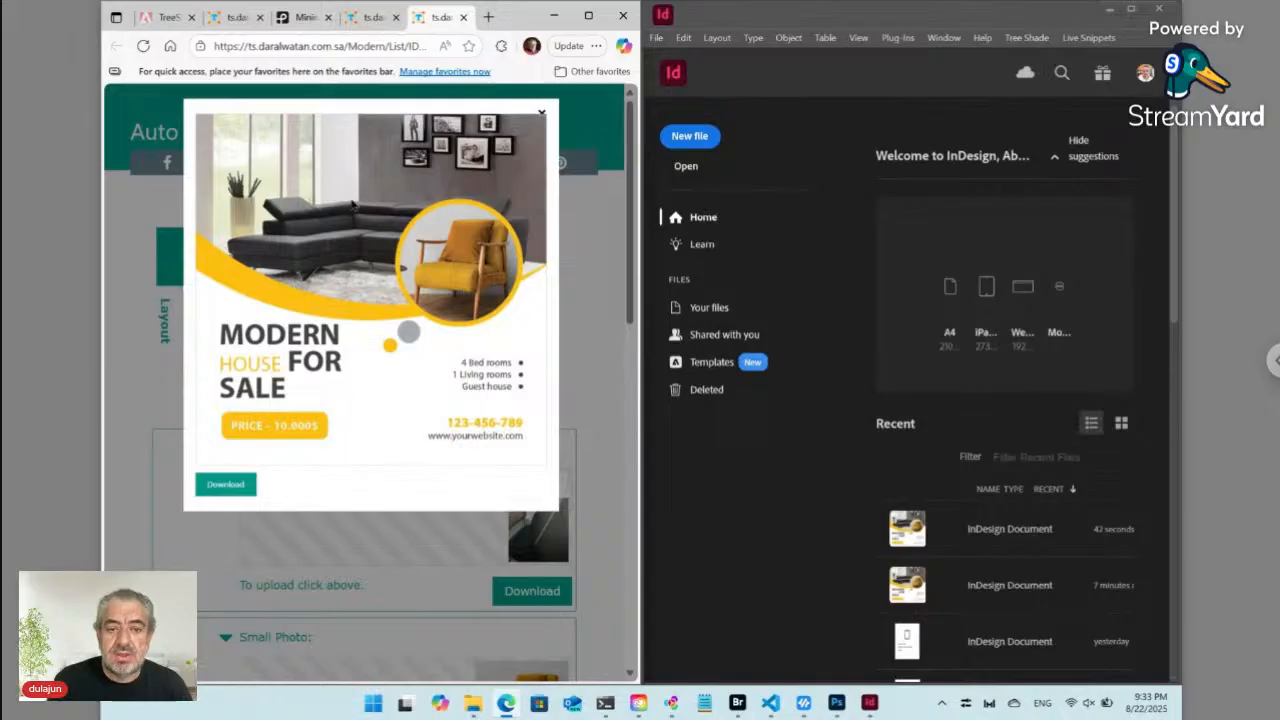
left_click(542, 113)
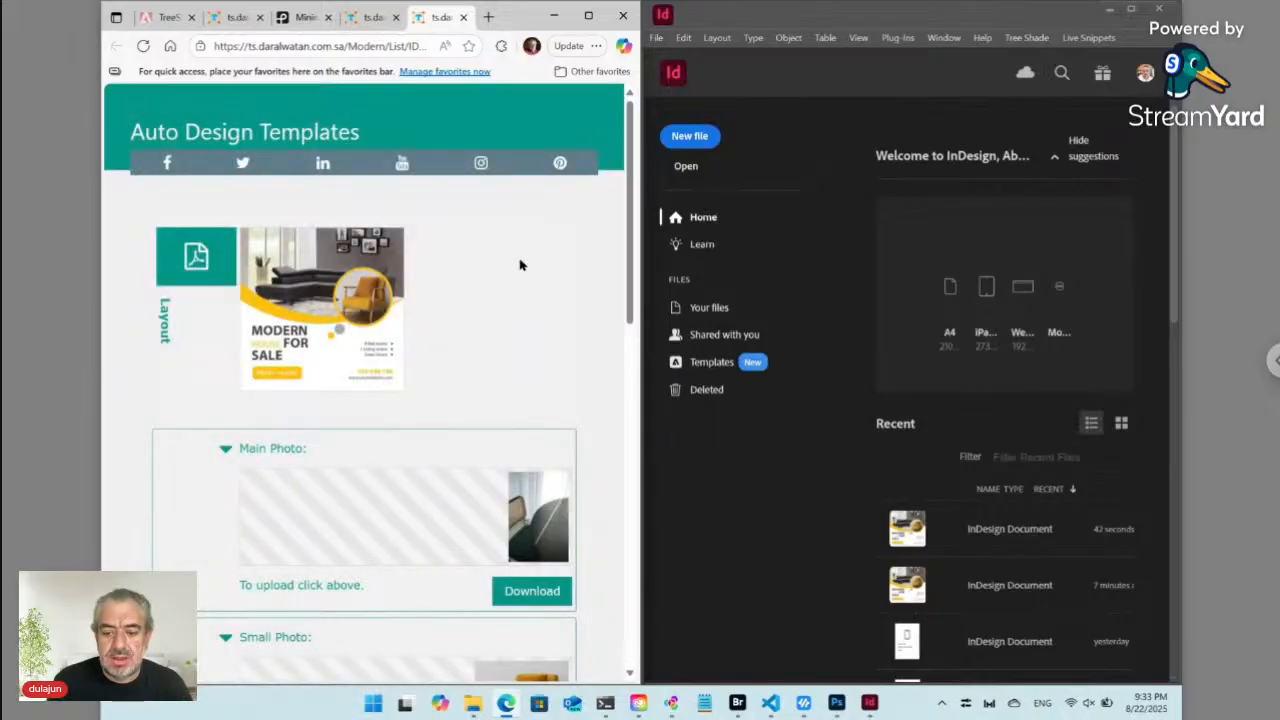
Switch to Adobe Bridge, maximize it, go up to the List folder and open the paired folder of ID12345 [Display].txt
left_click(745, 703)
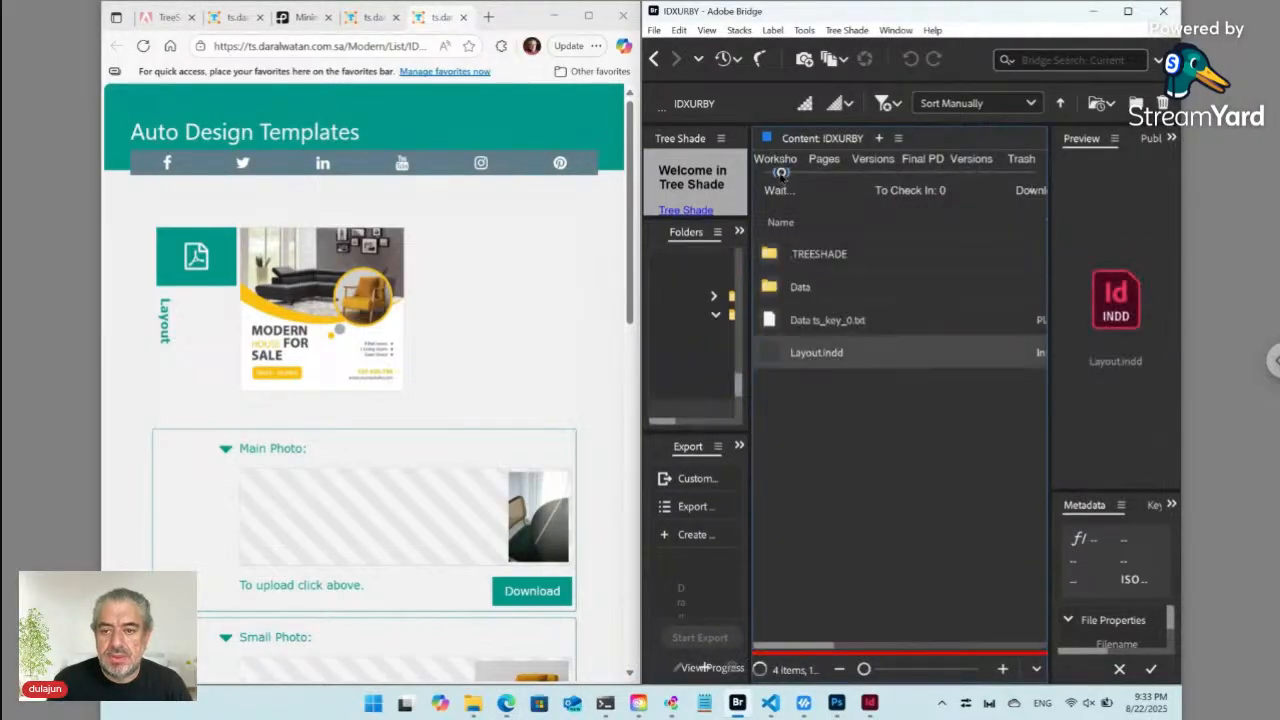
left_click(1129, 12)
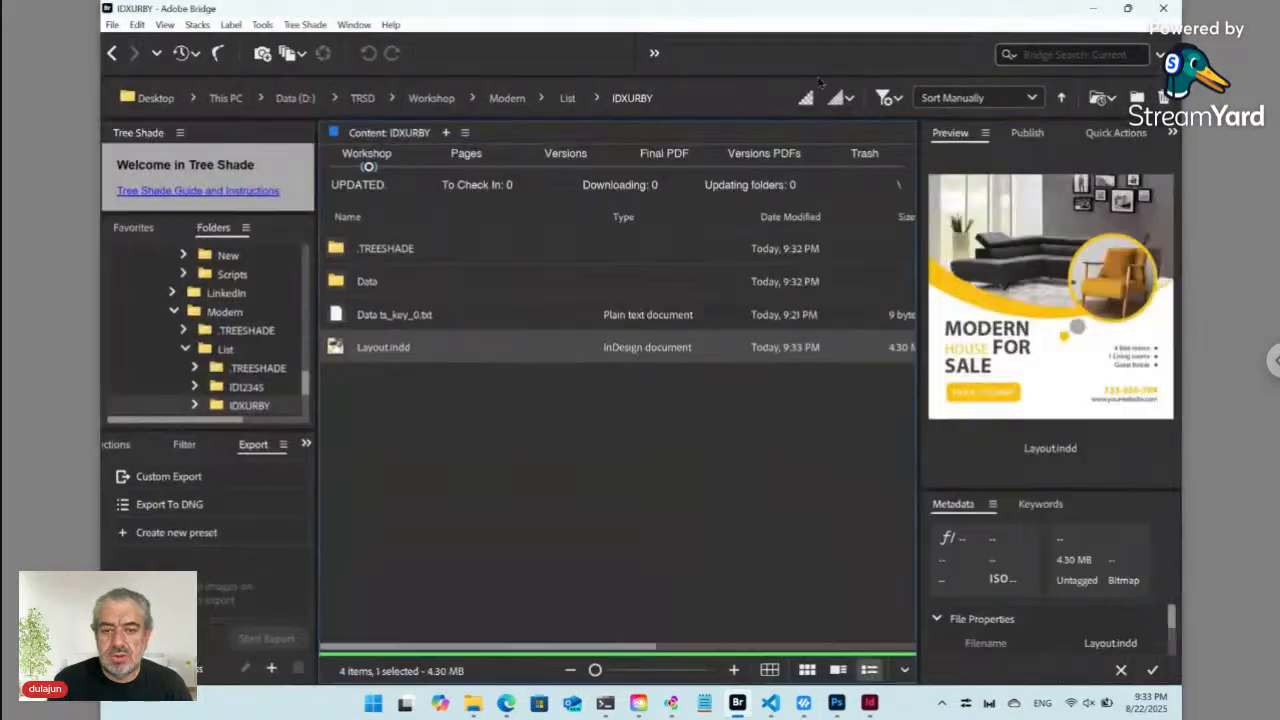
left_click(567, 99)
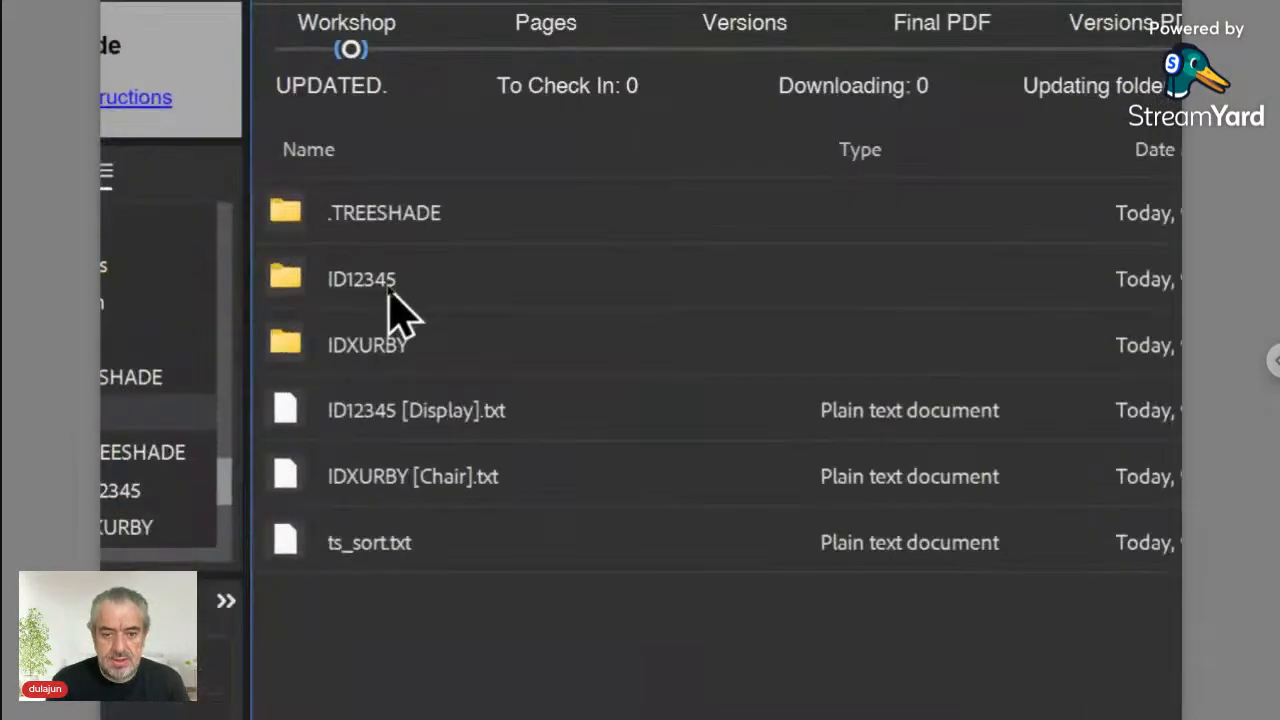
left_click(423, 430)
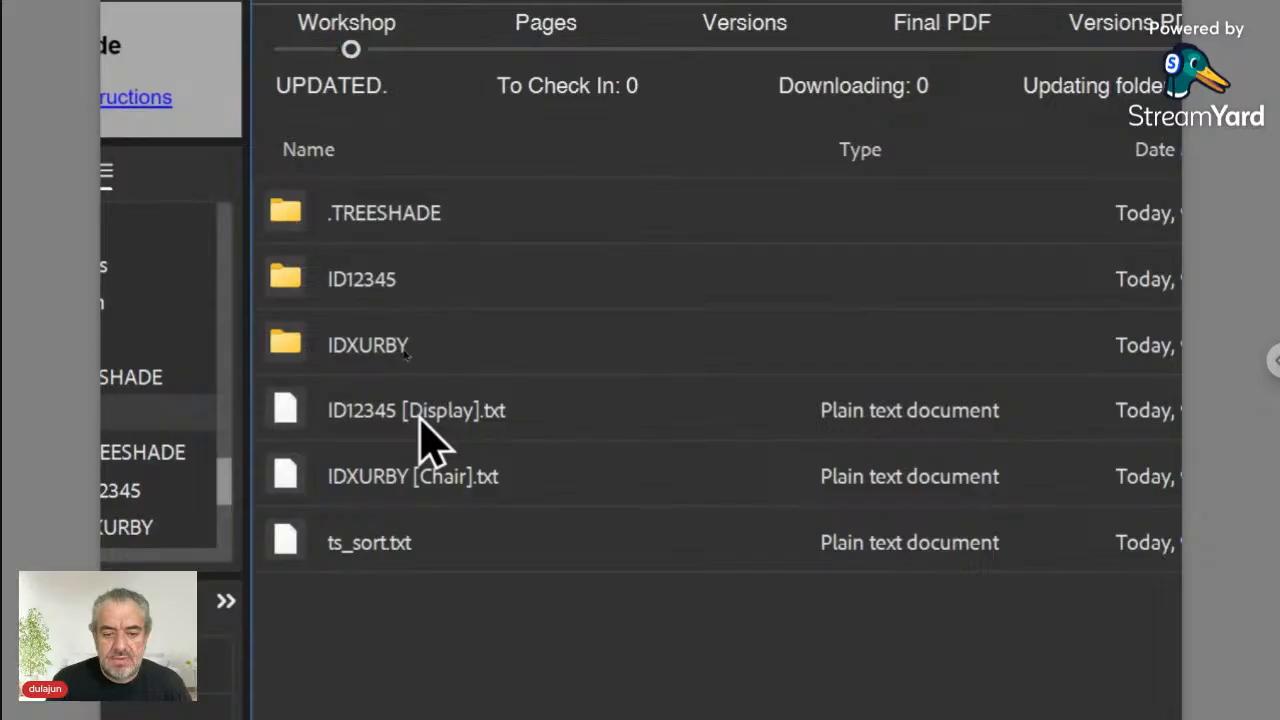
double_click(305, 430)
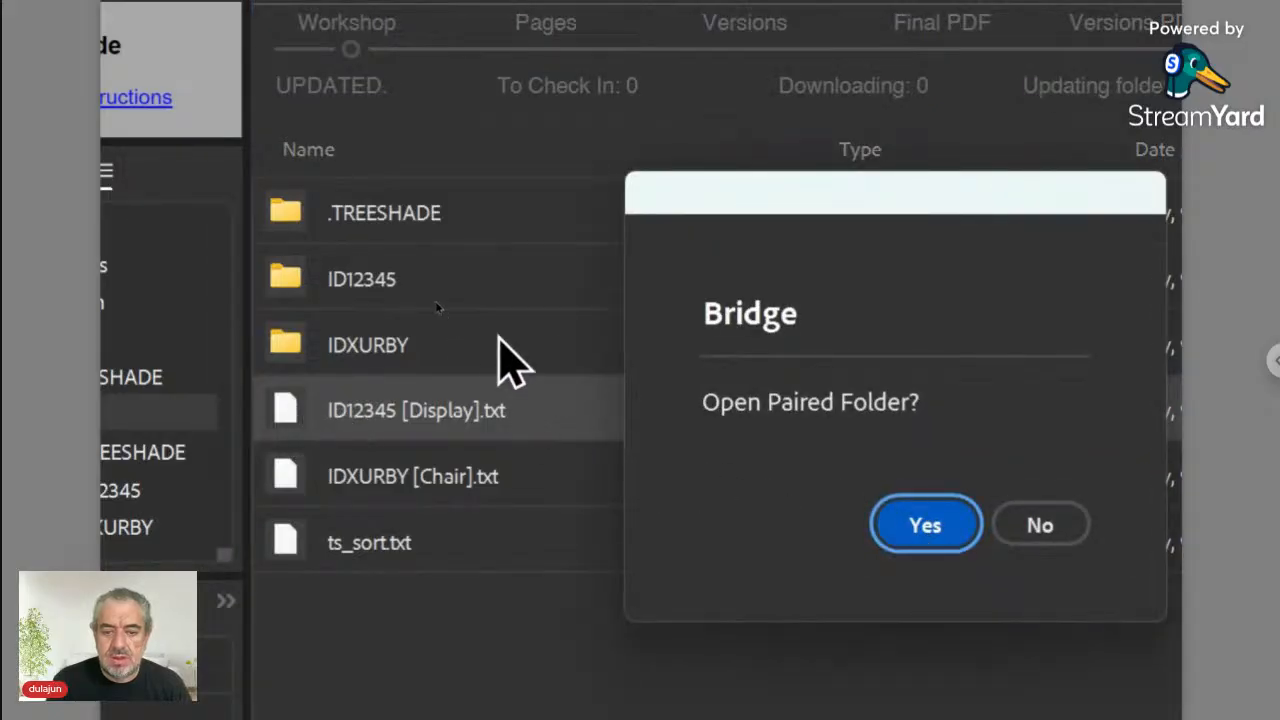
left_click(920, 522)
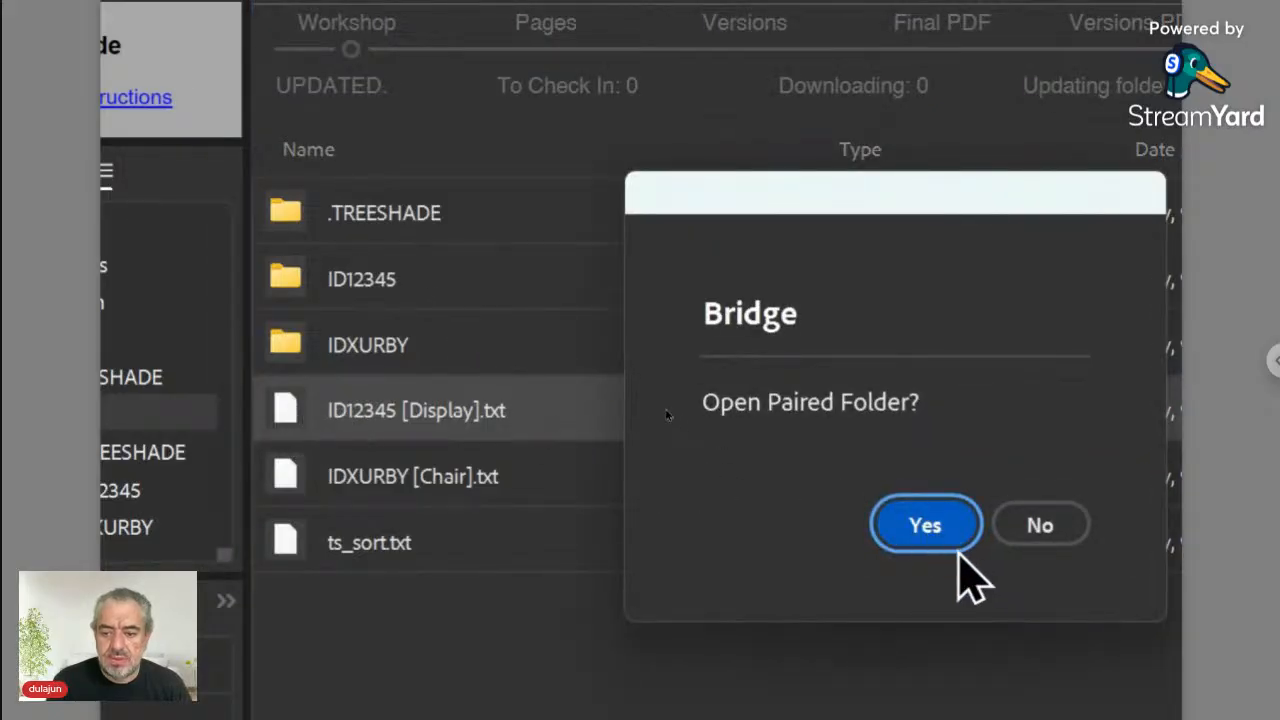
left_click(940, 530)
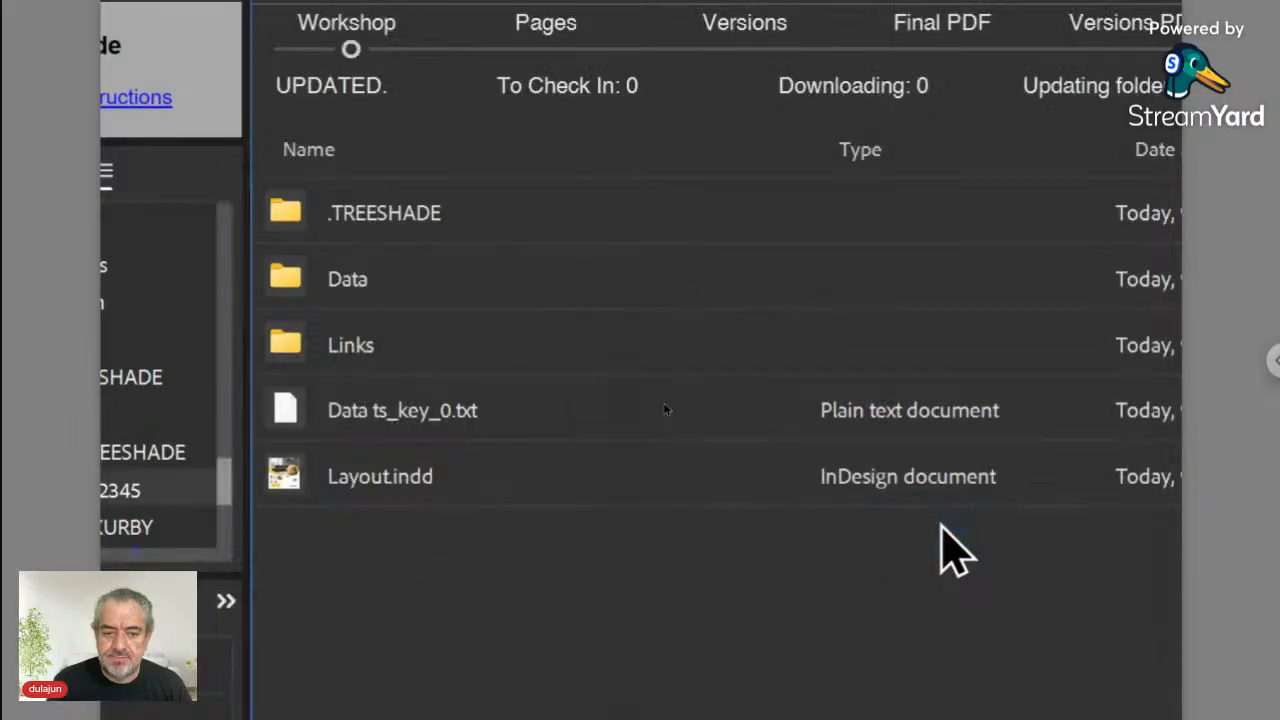
Open Layout.indd from the ID12345 folder in InDesign, maximize the window and fit the page to it
double_click(303, 478)
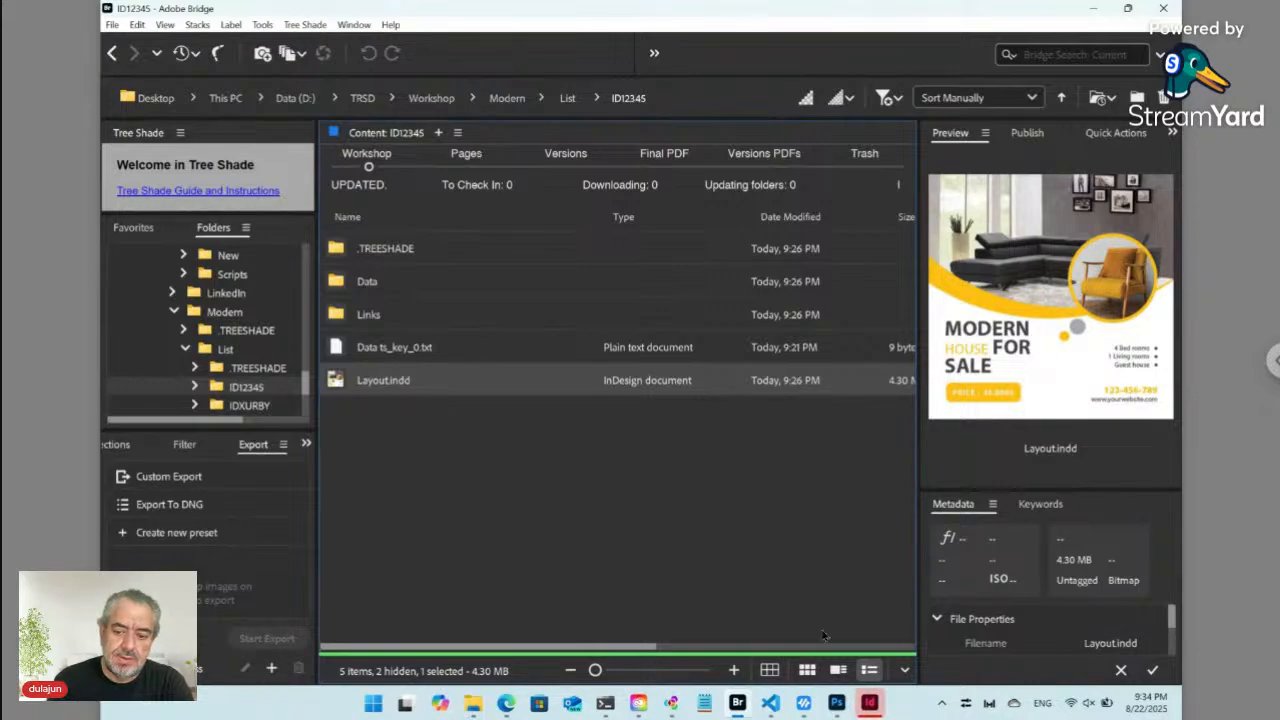
left_click(871, 703)
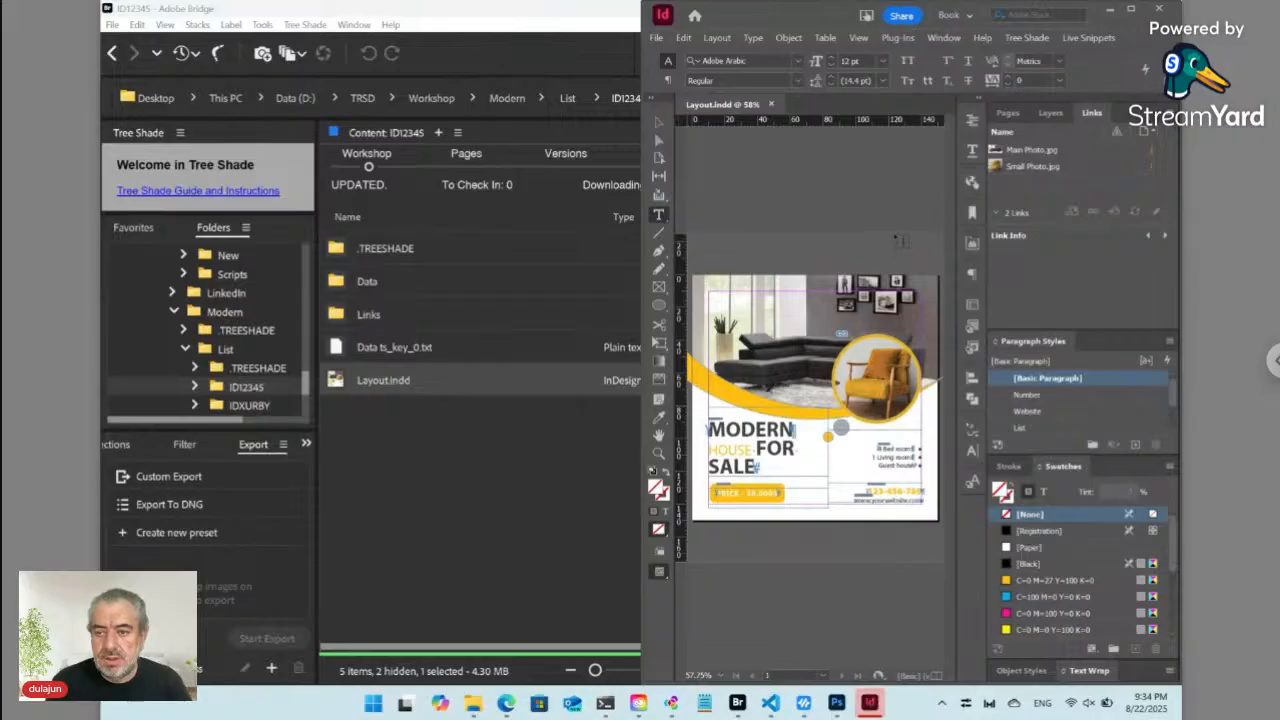
left_click(1131, 8)
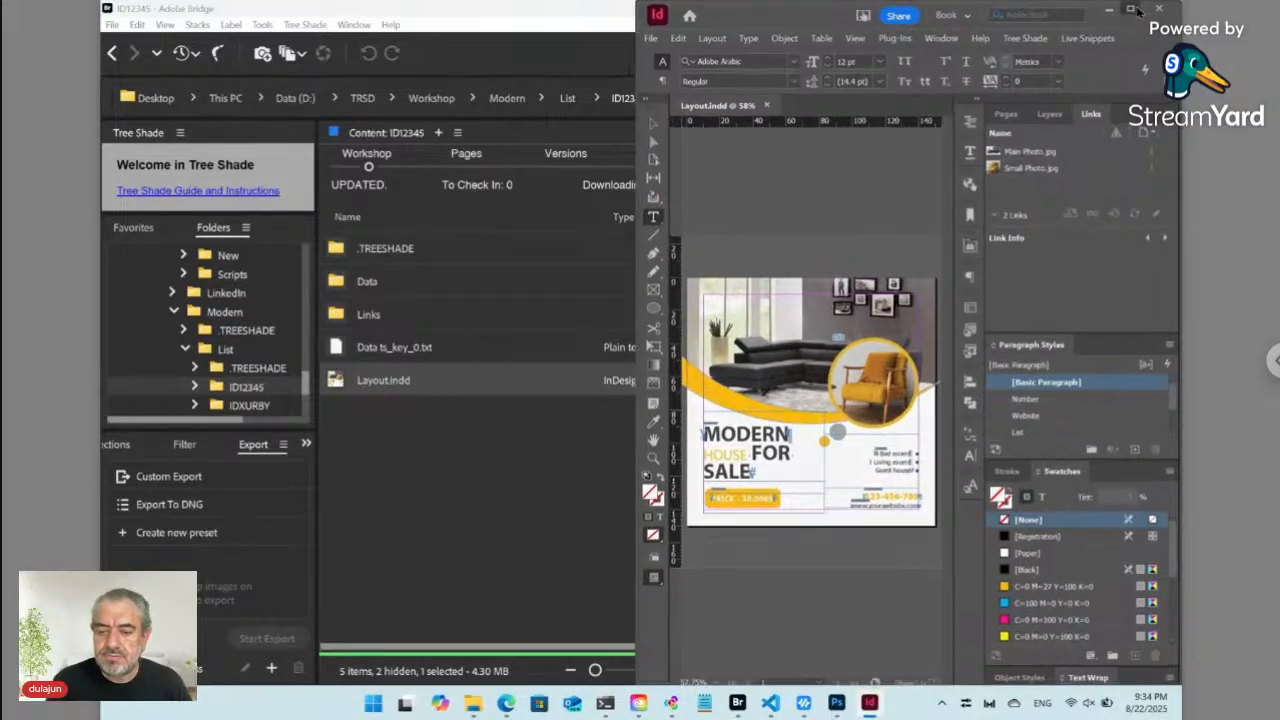
key("ctrl+0")
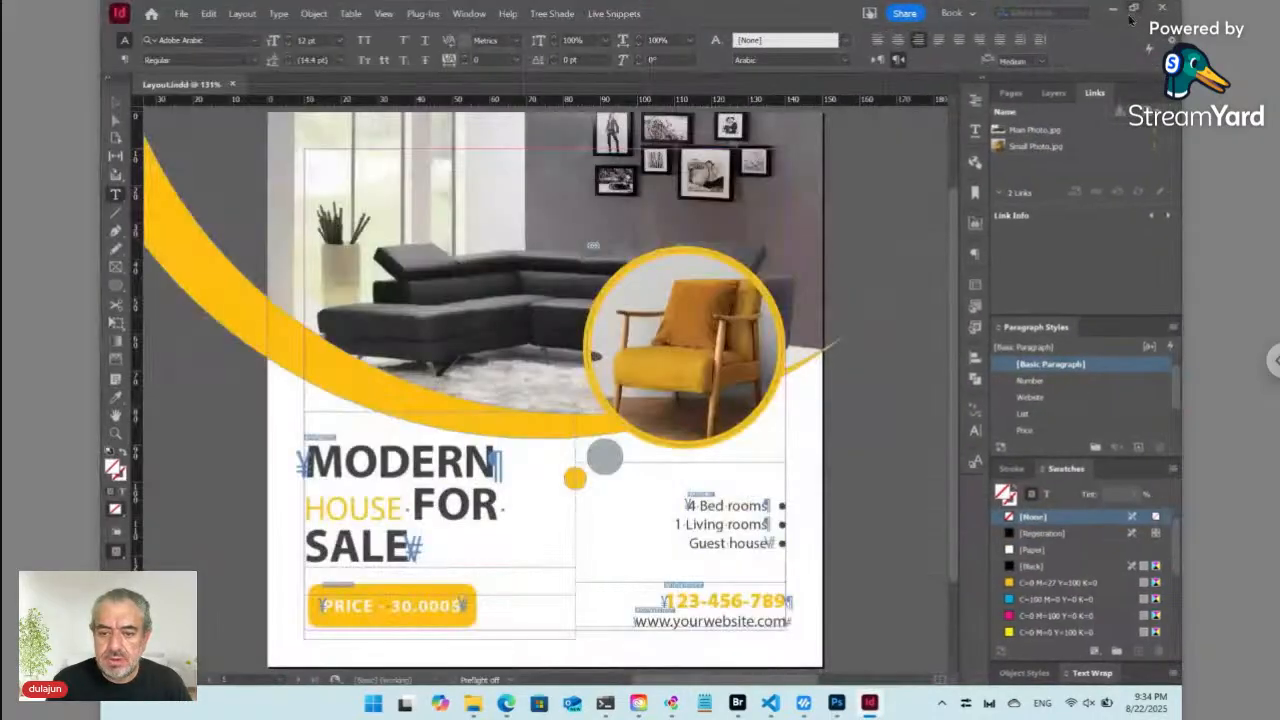
Select the main photo's containing frame and open its dynamic link settings, moving the dialog so the phrase is visible
left_click(115, 121)
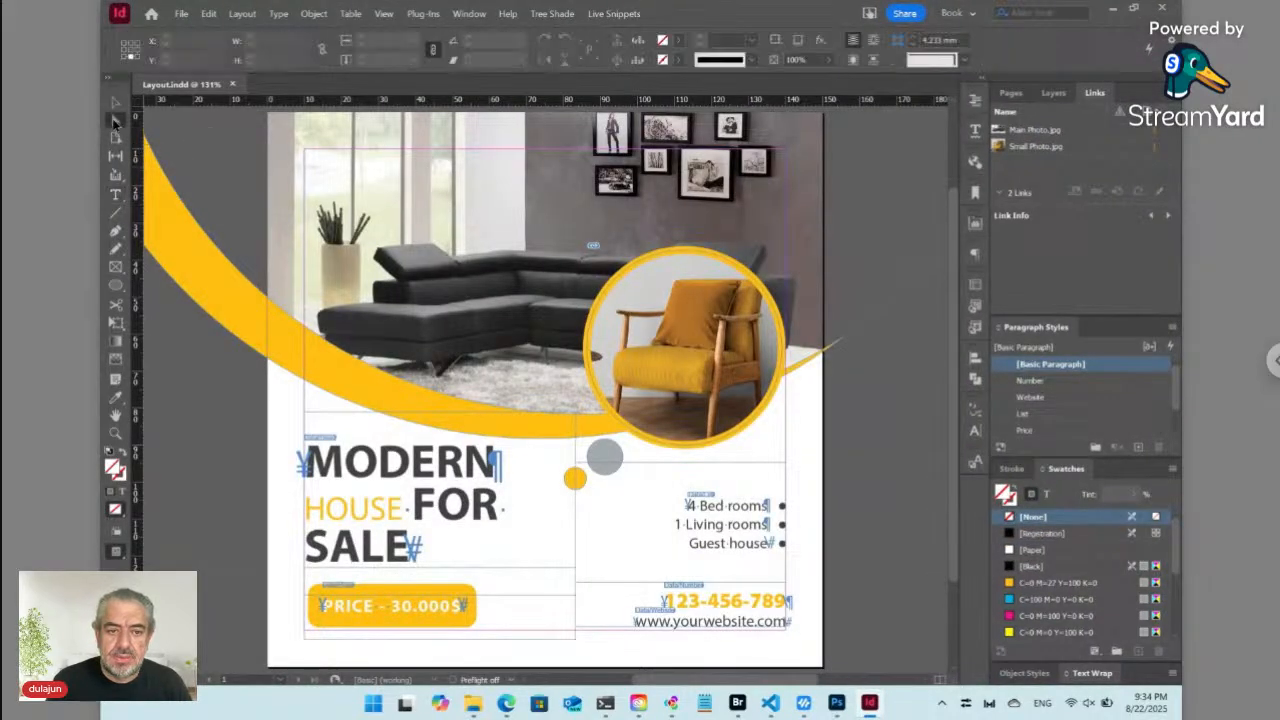
left_click(351, 177)
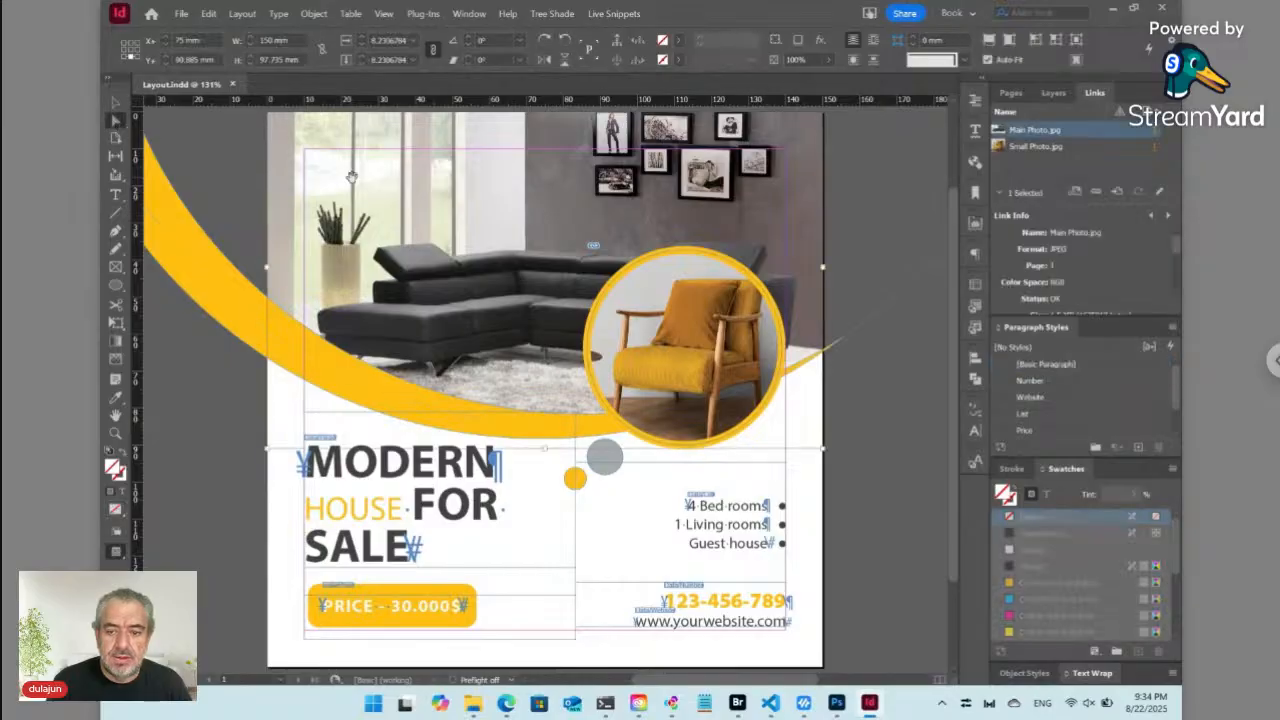
left_click(620, 43)
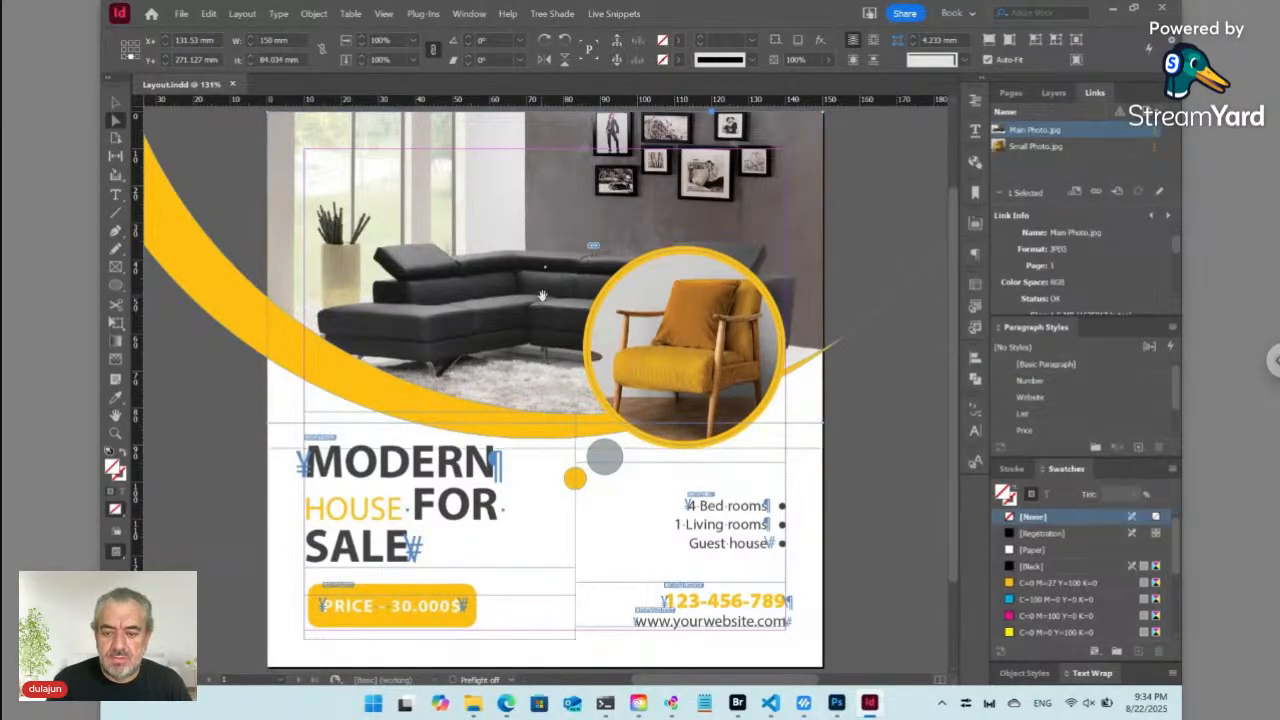
key("v")
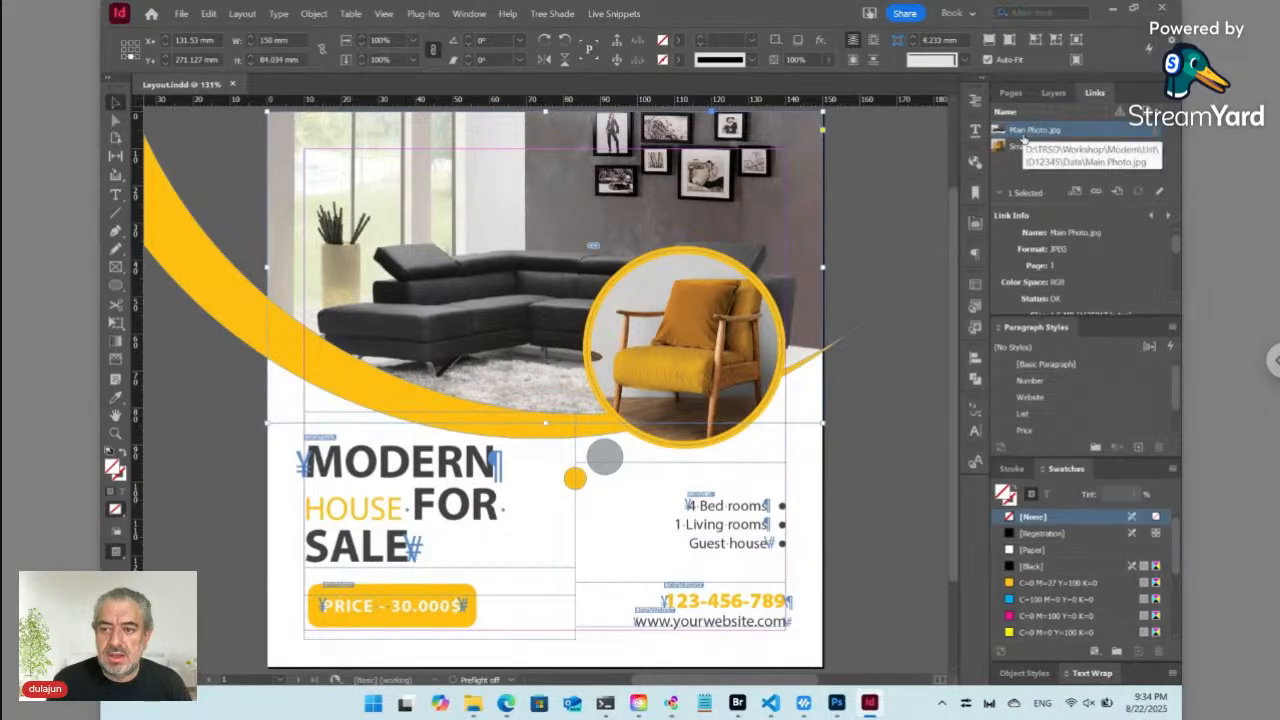
left_click(549, 14)
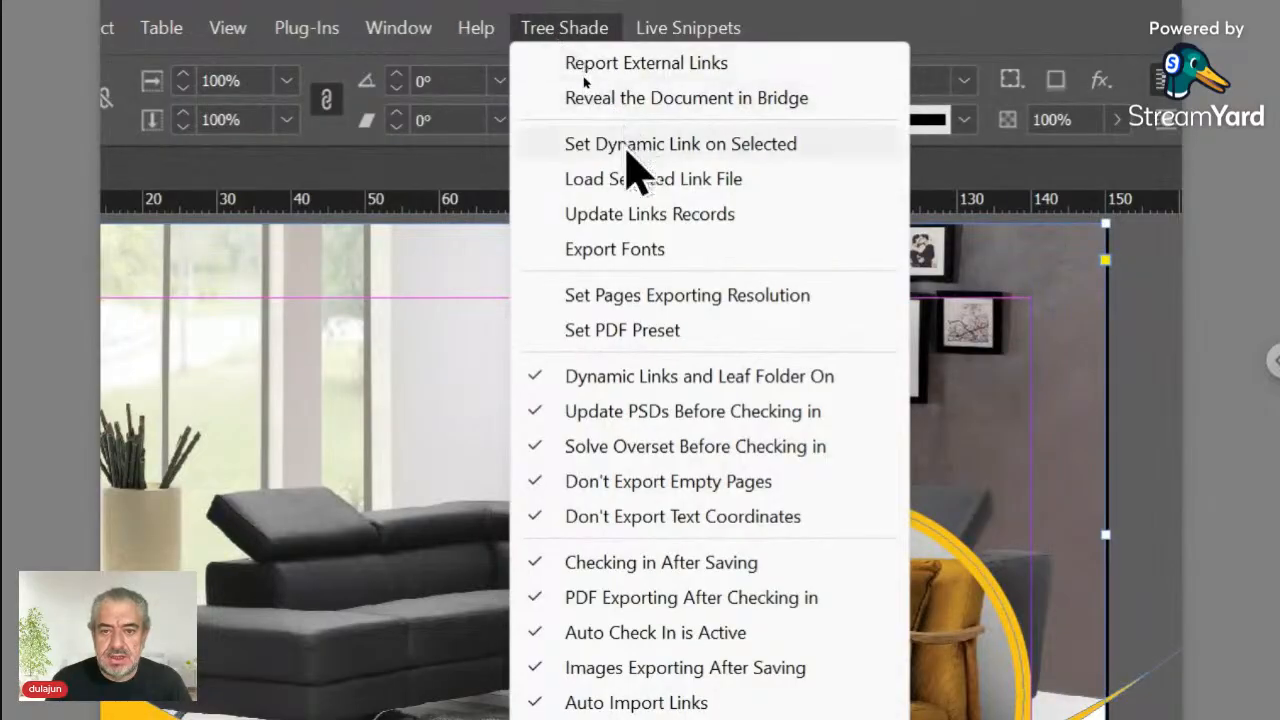
left_click(630, 150)
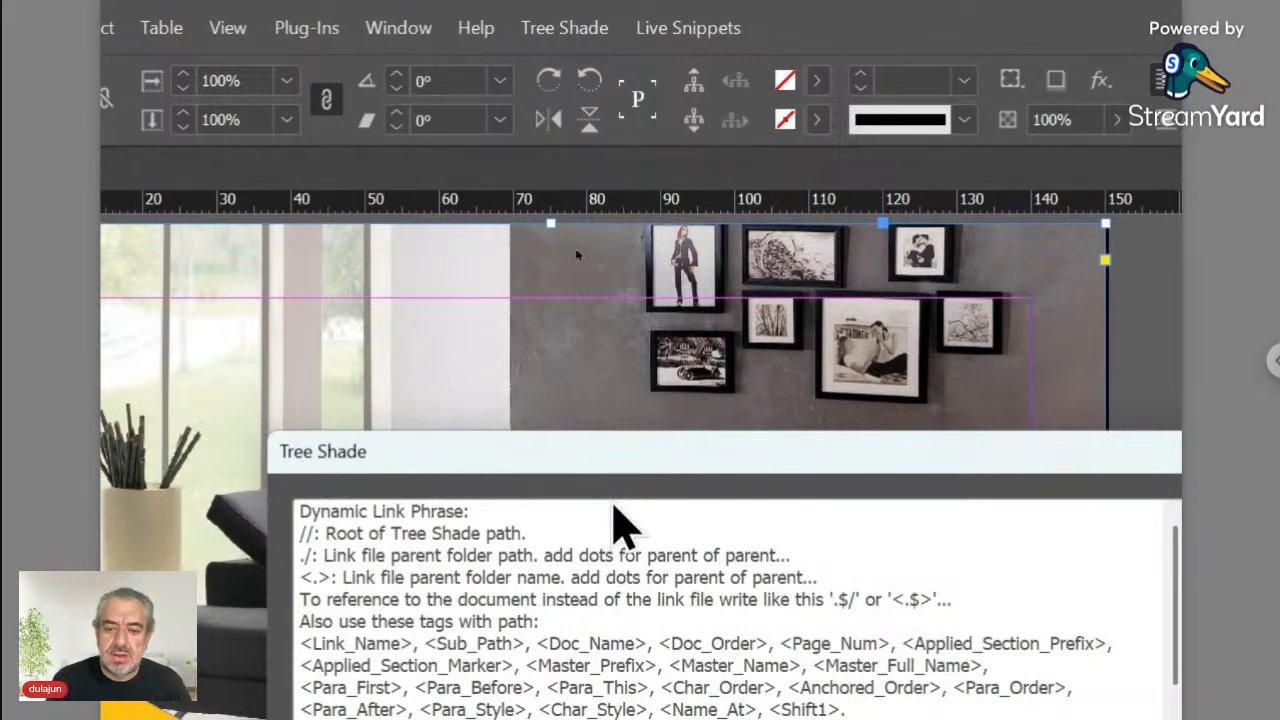
left_click_drag(607, 466, 523, 257)
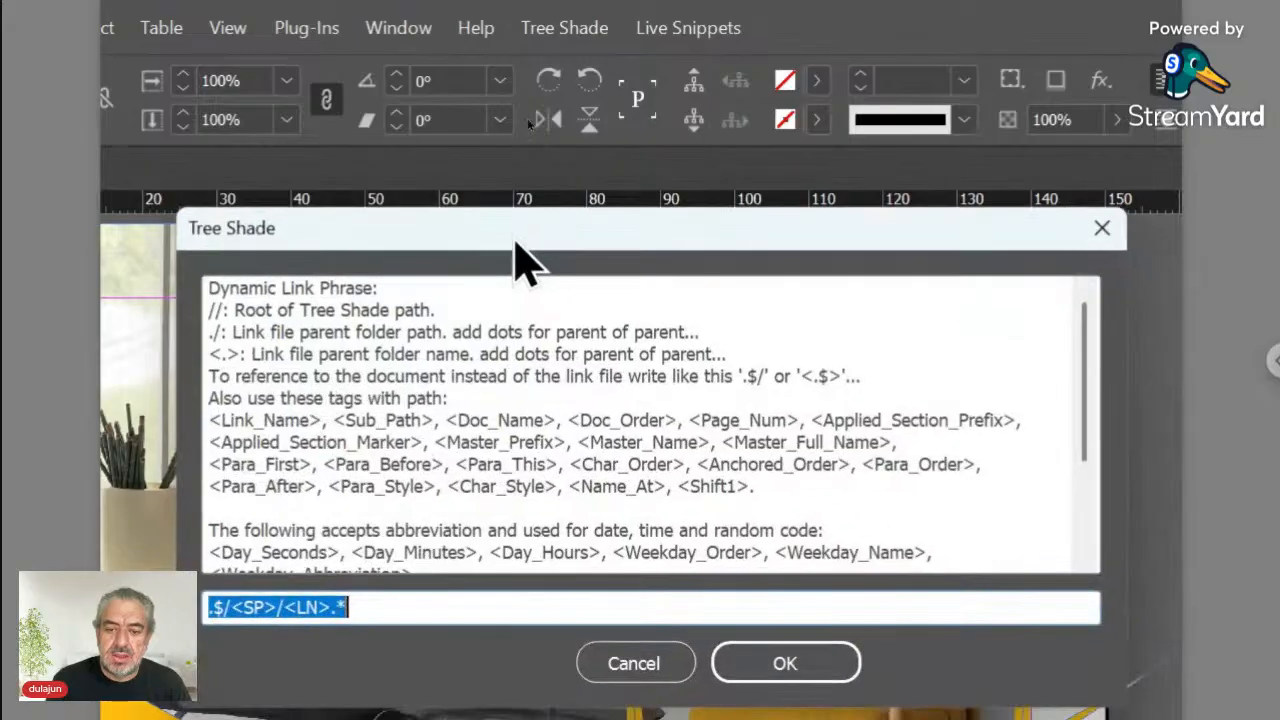
Review the link tags, including <Sub_Path> and <LN>, and apply the dynamic link phrase .$/<SP>/<LN>.* to the main photo frame
left_click(363, 609)
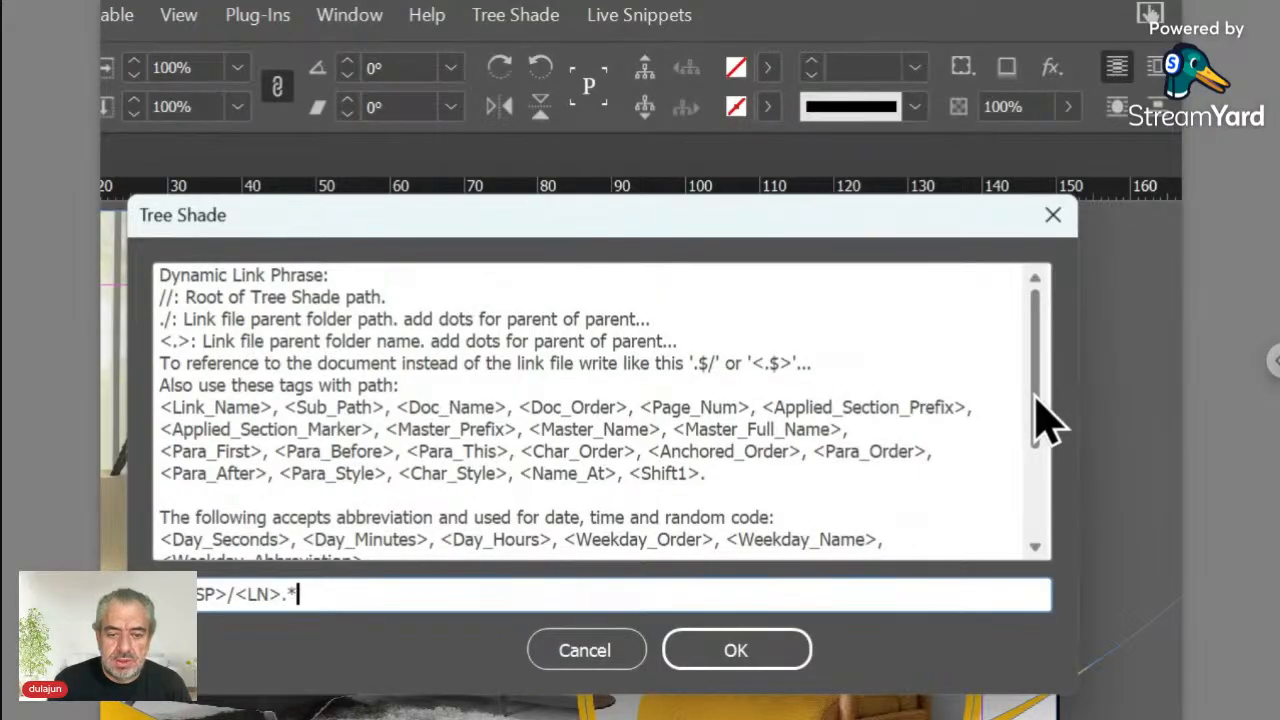
mouse_move(1042, 421)
left_mouse_down()
mouse_move(1046, 500)
mouse_move(1034, 514)
mouse_move(1040, 430)
left_mouse_up()
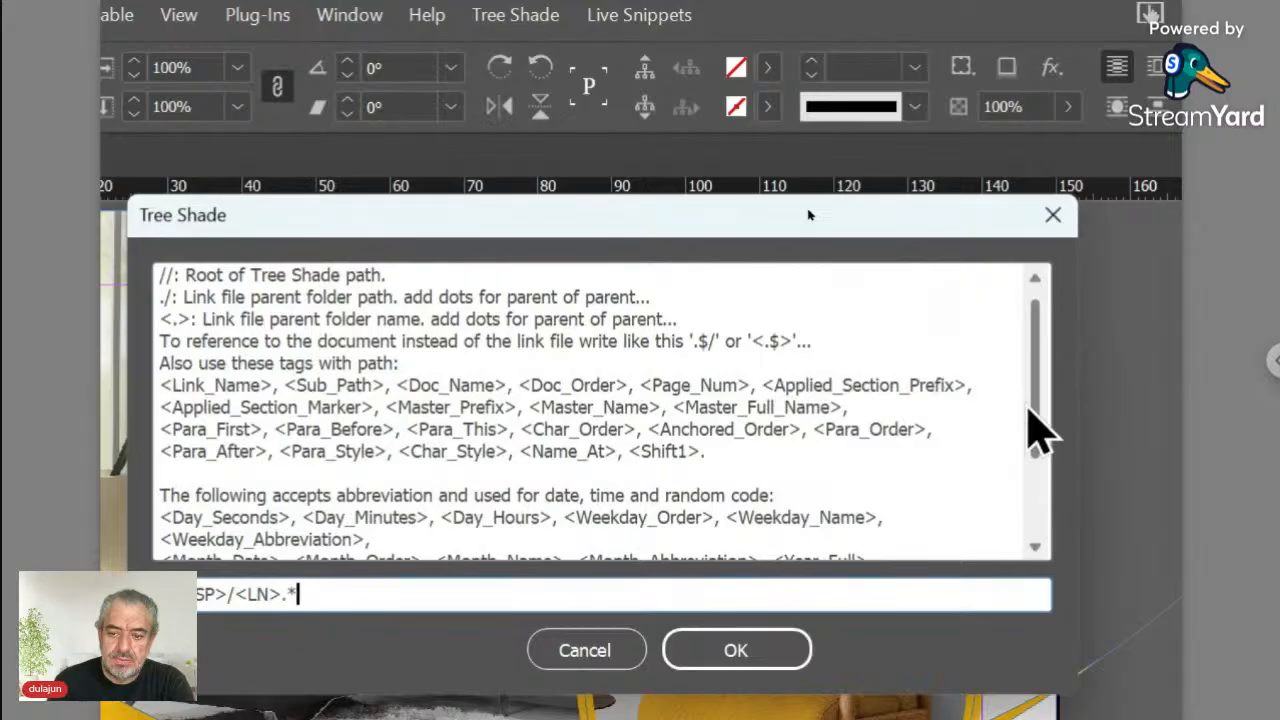
left_click_drag(1040, 430, 1040, 430)
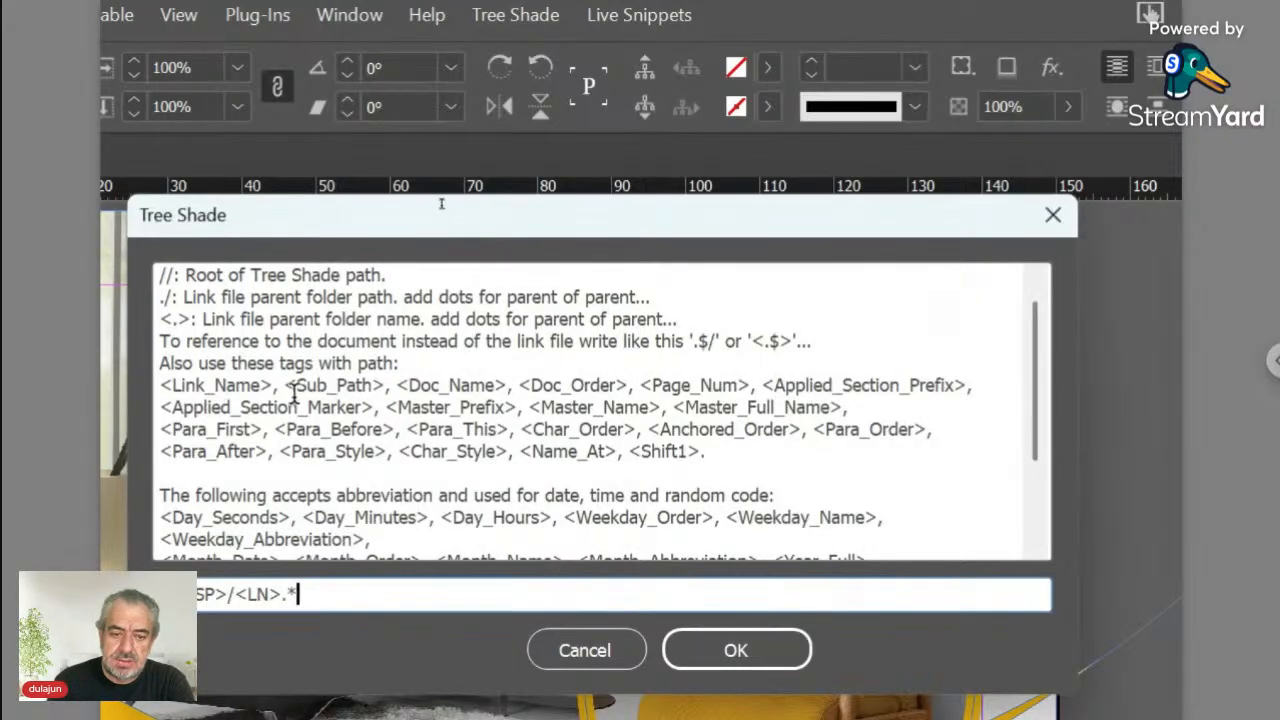
left_click_drag(287, 385, 381, 392)
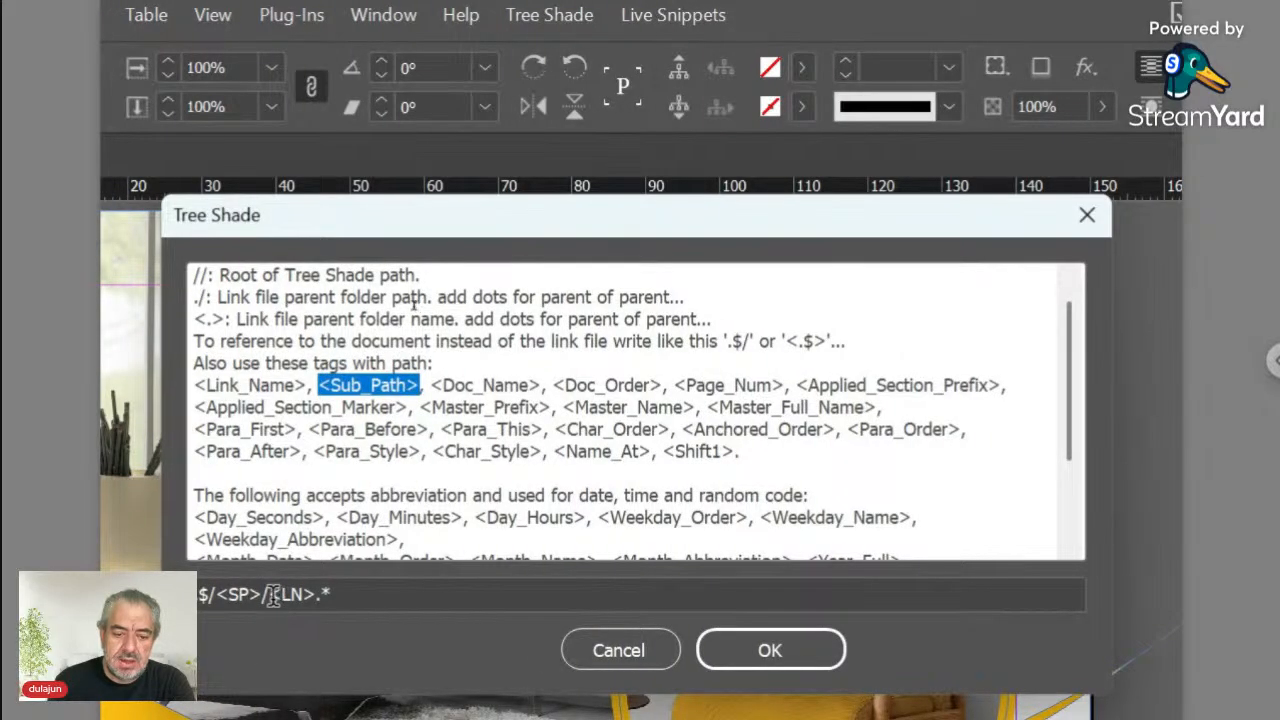
left_click_drag(268, 595, 318, 596)
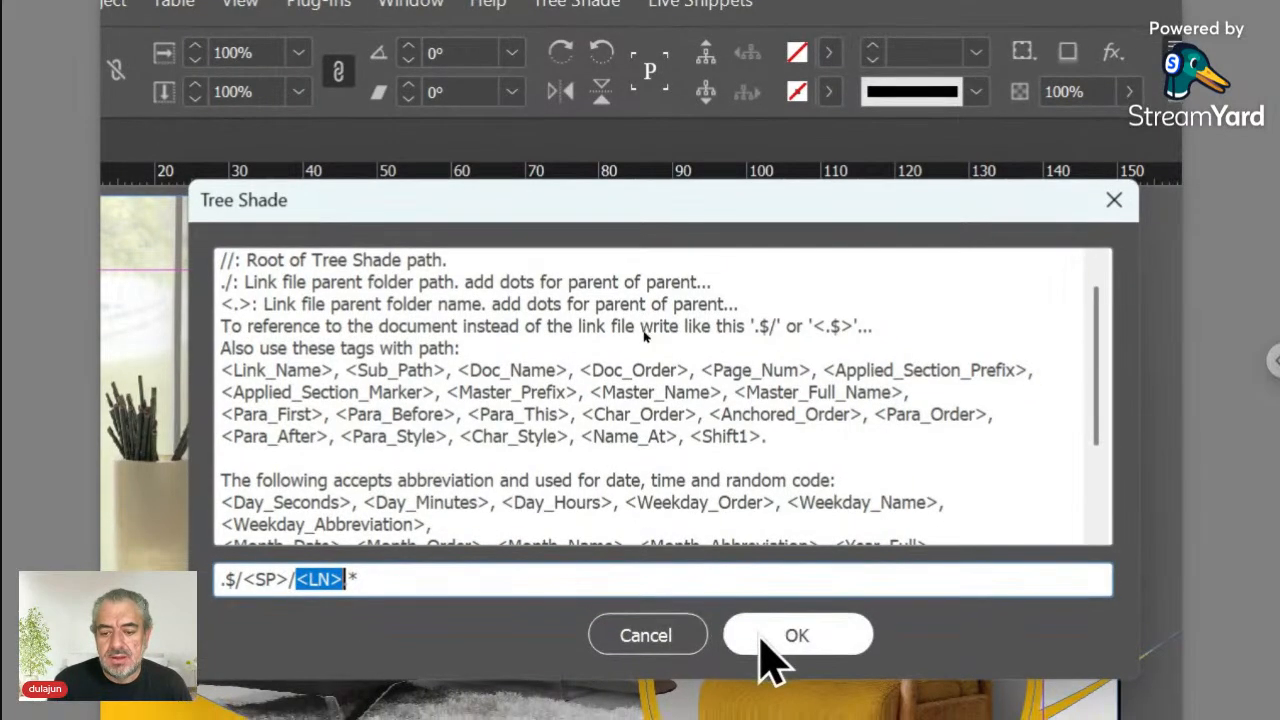
left_click(762, 652)
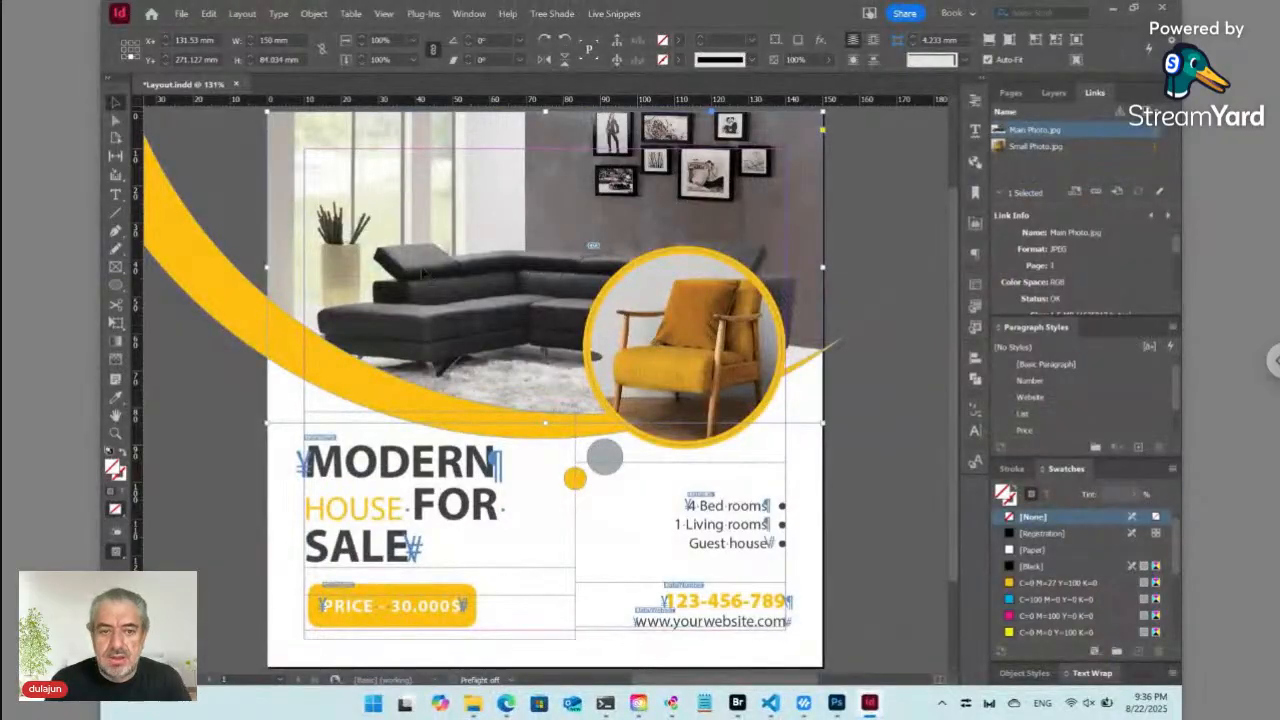
Select the round frame containing Small Photo.jpg and try to set a dynamic link on it
left_click(117, 120)
left_click(610, 318)
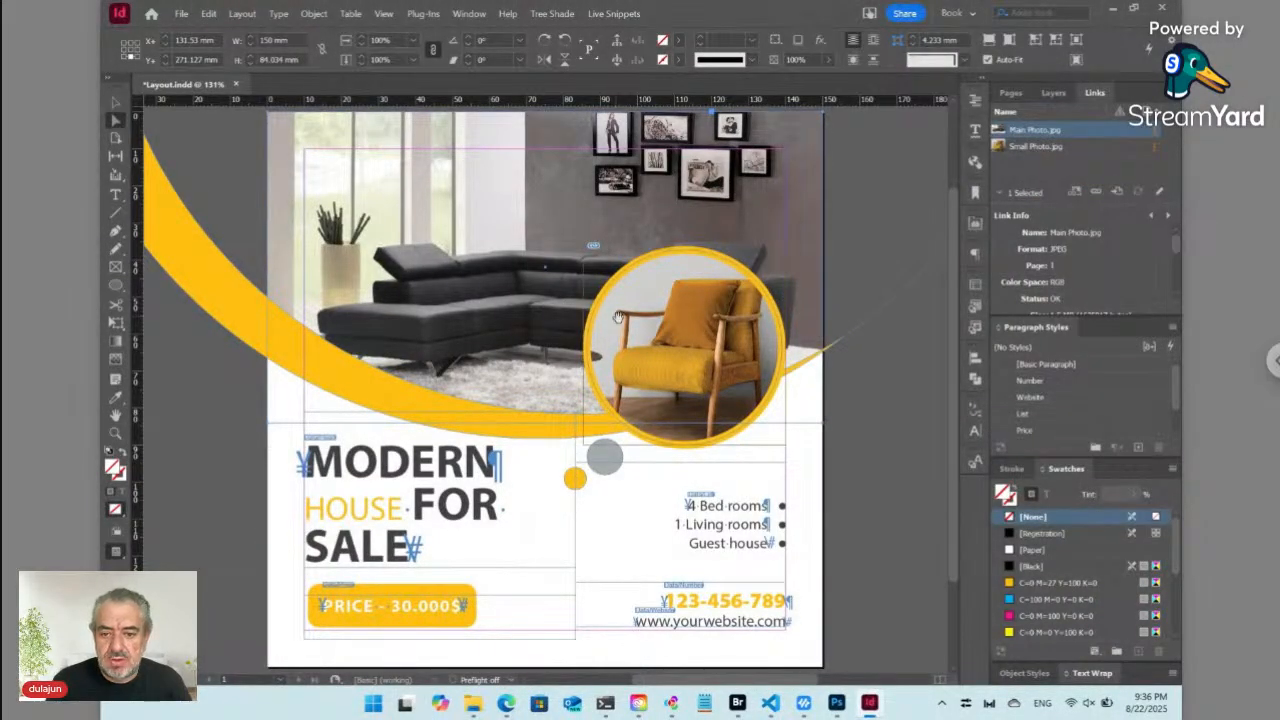
left_click(617, 41)
key("v")
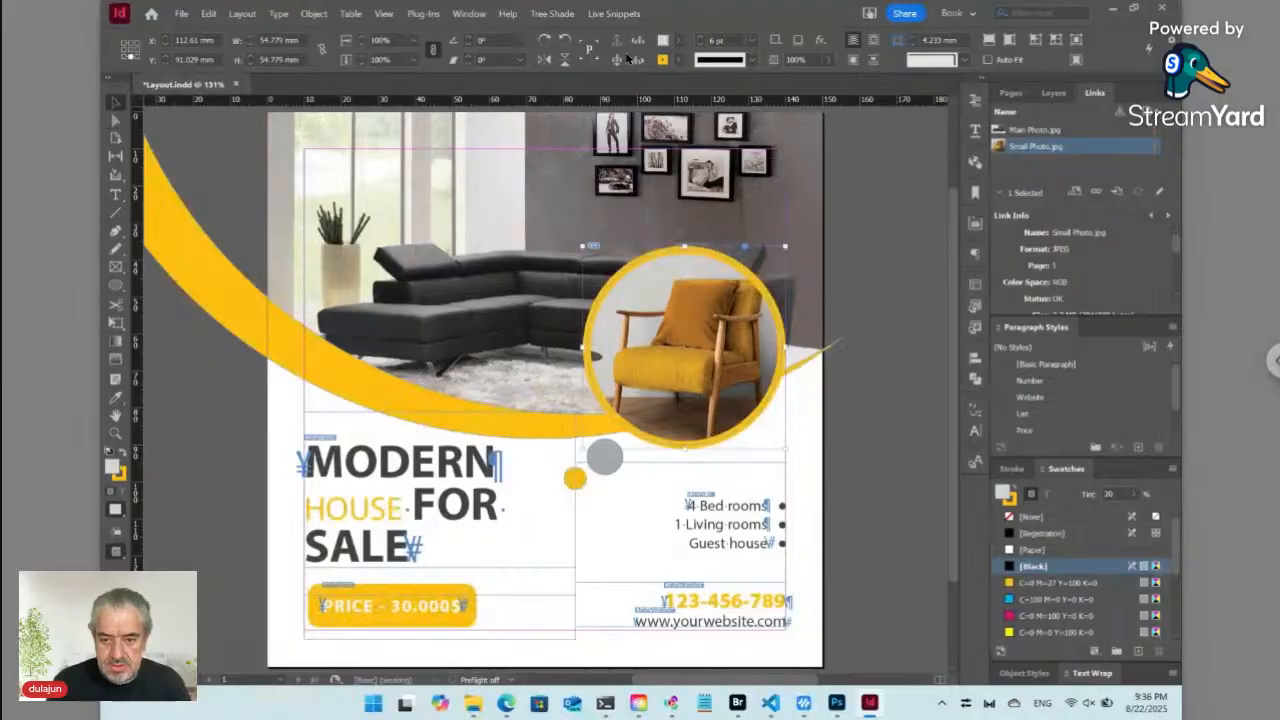
left_click(560, 13)
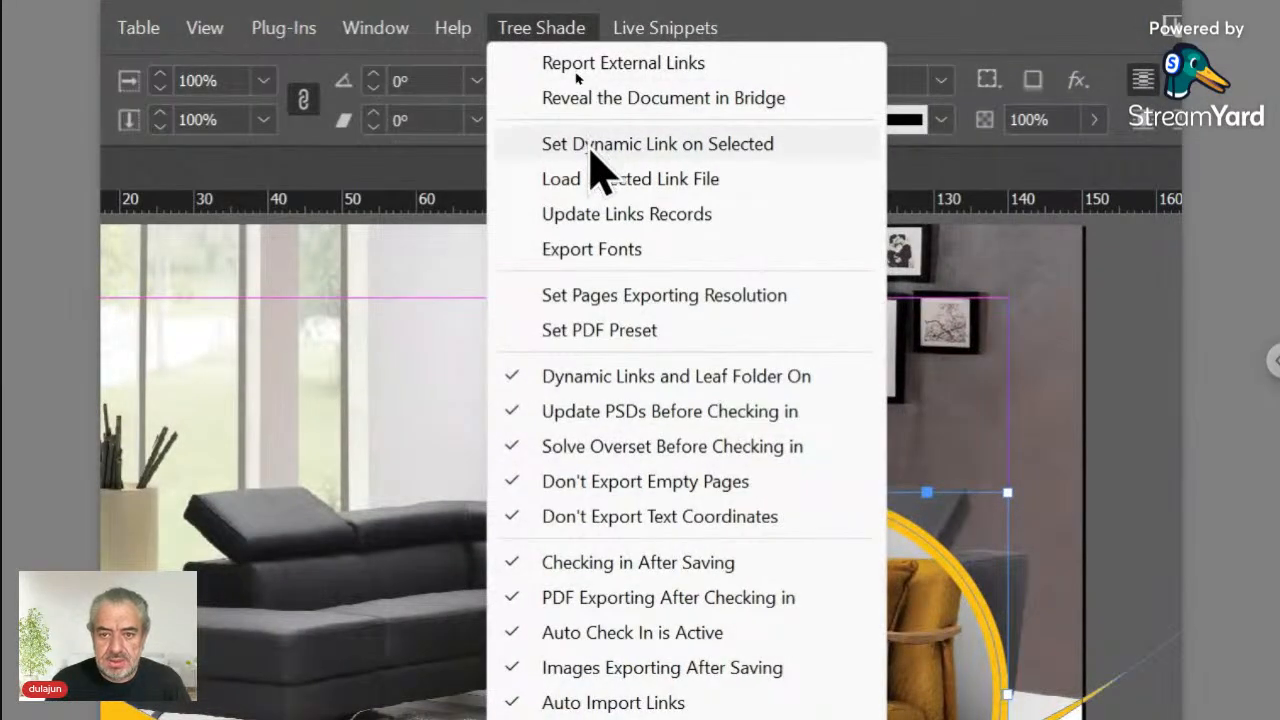
left_click(590, 150)
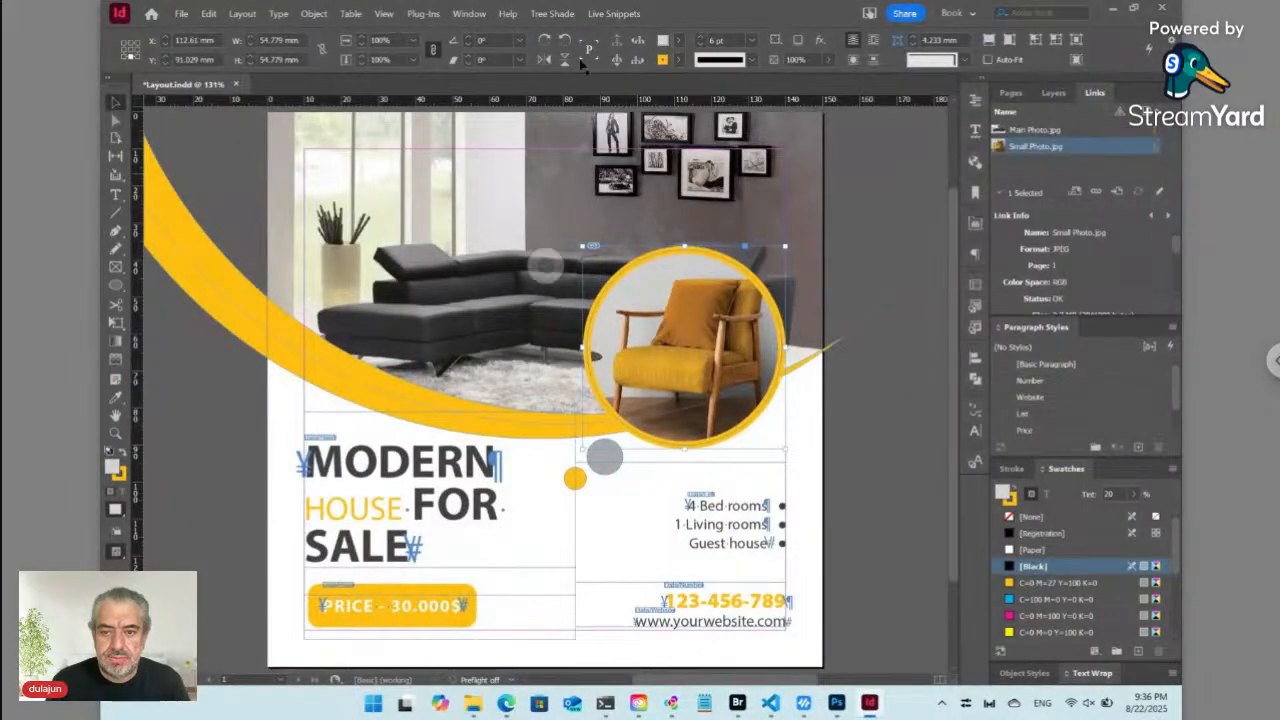
Retry Set Dynamic Link on the small chair photo, deselecting and reselecting its frame between attempts
left_click(553, 13)
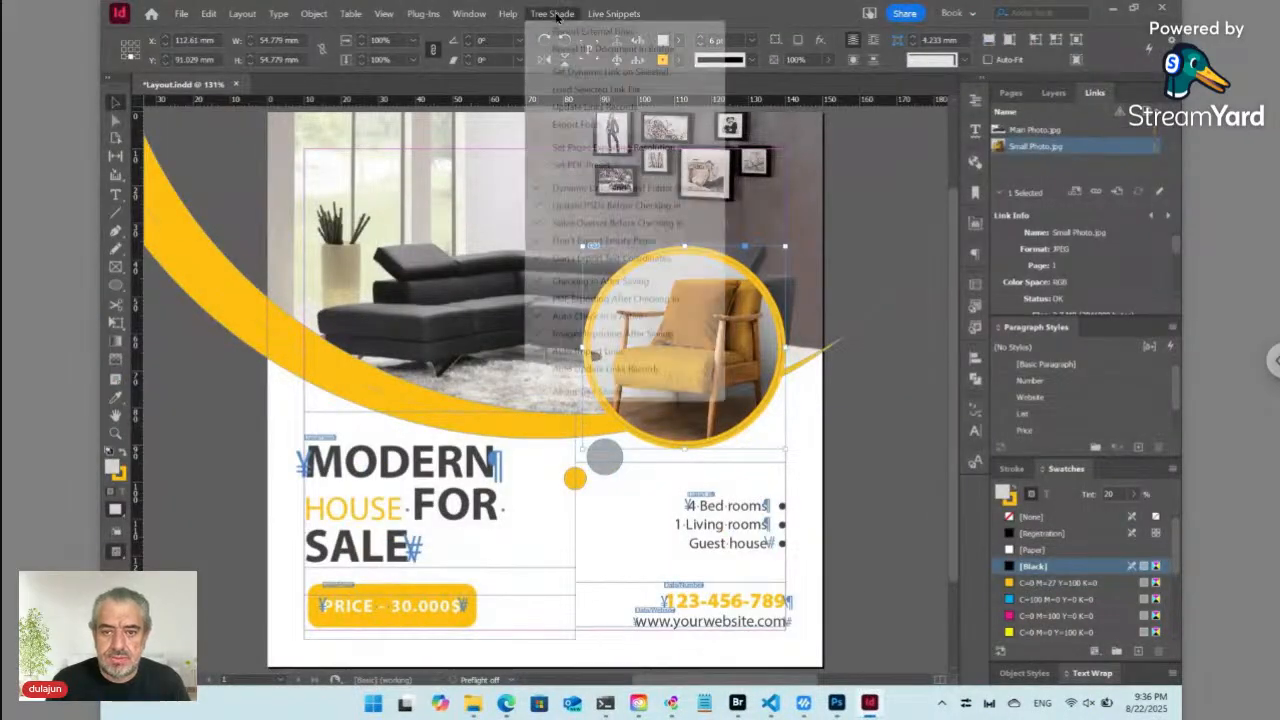
left_click(576, 70)
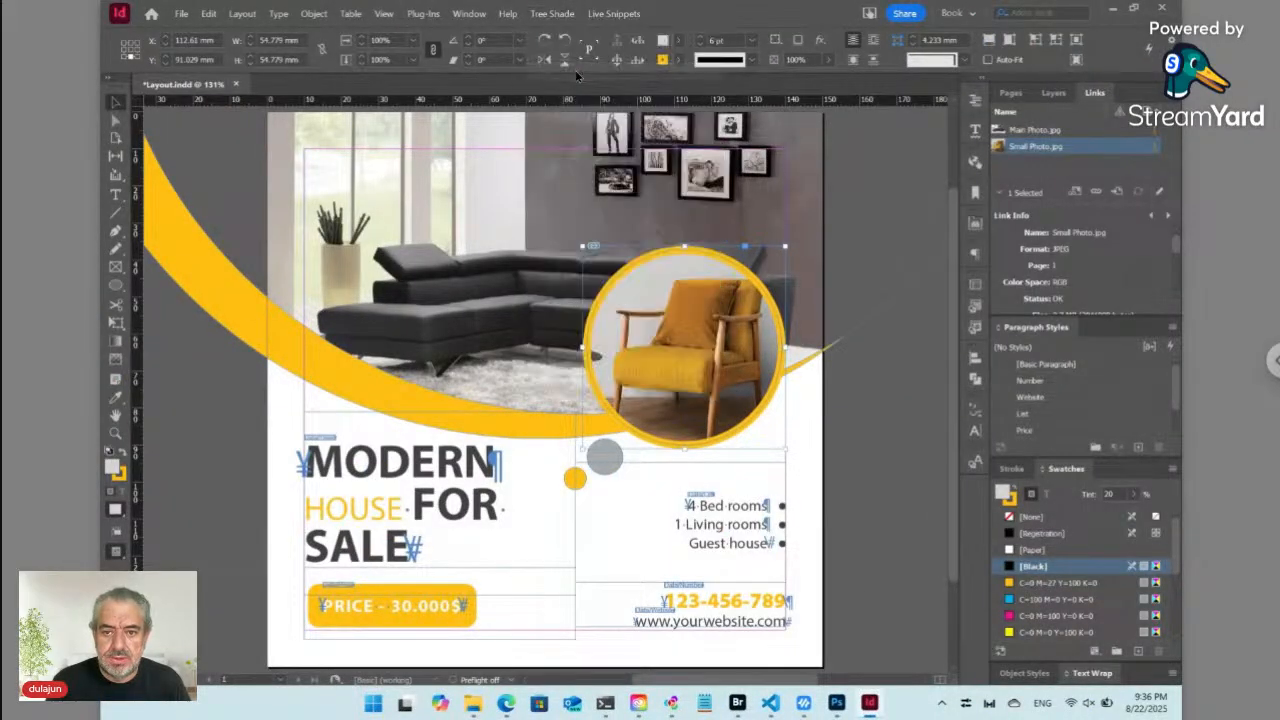
left_click(858, 410)
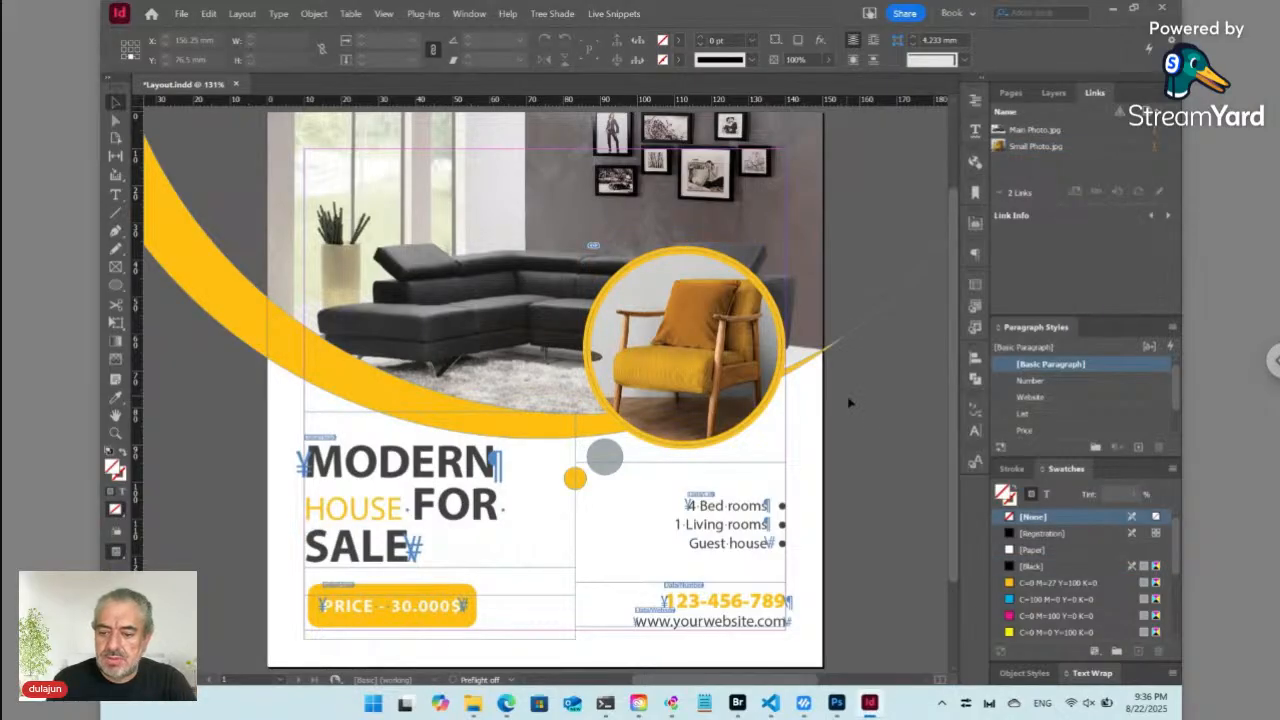
left_click(728, 365)
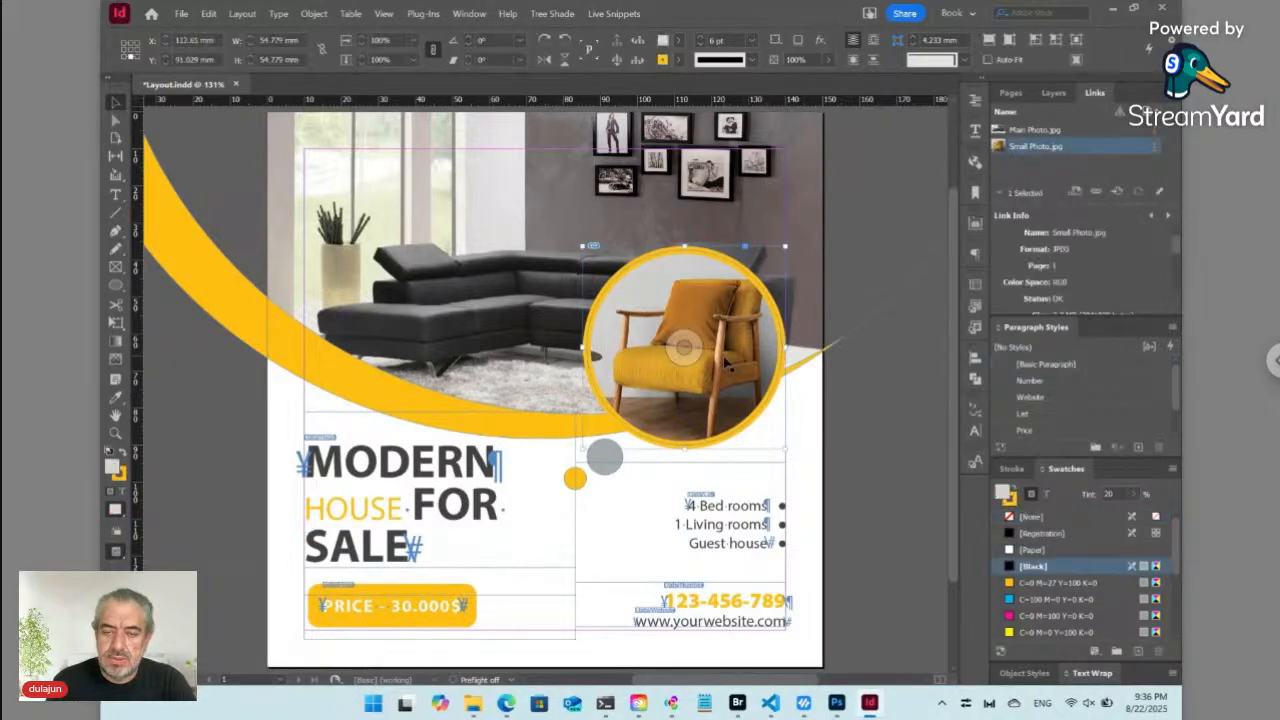
left_click(552, 13)
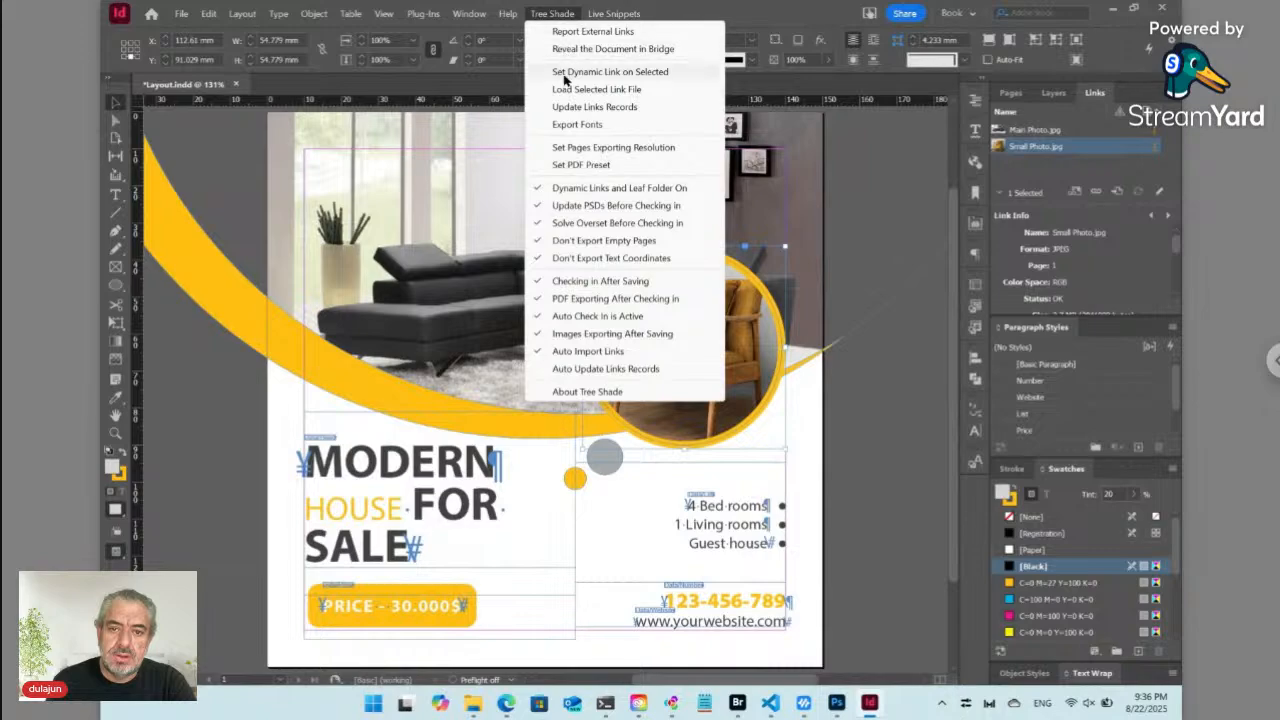
left_click(564, 74)
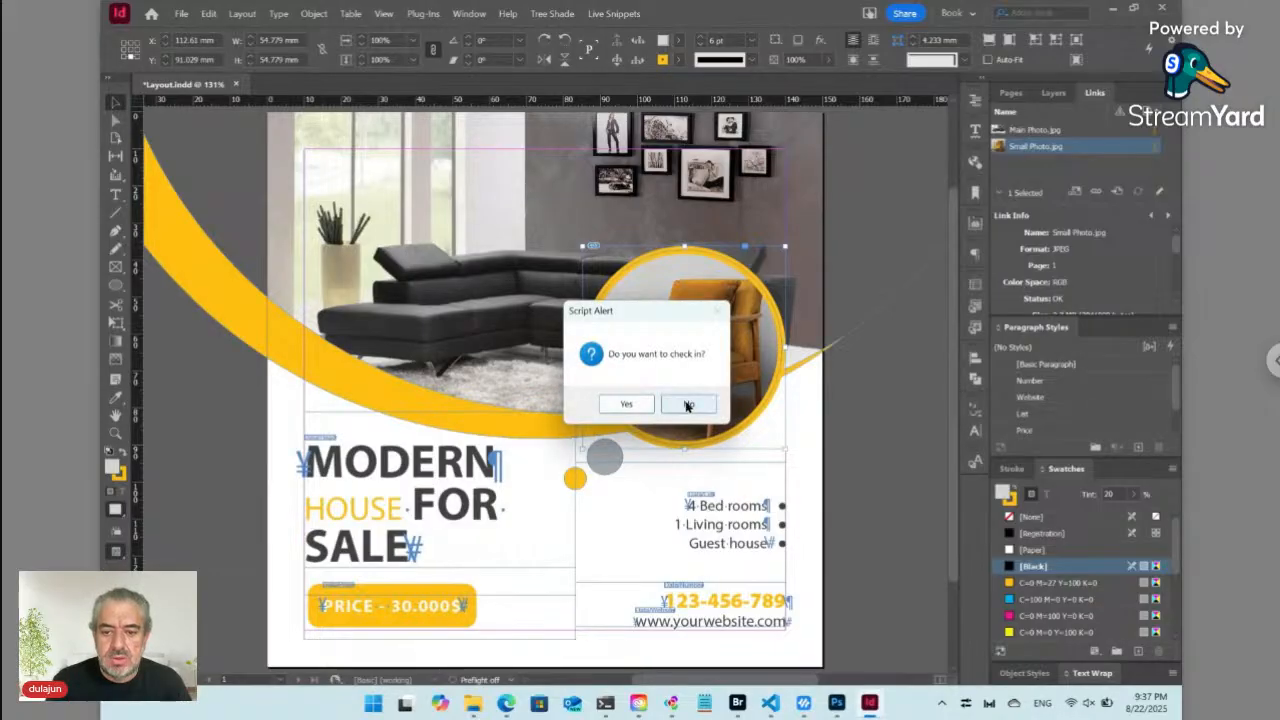
Decline checking in the layout, then restart InDesign through Creative Cloud and reopen the most recent Layout.indd
left_click(682, 402)
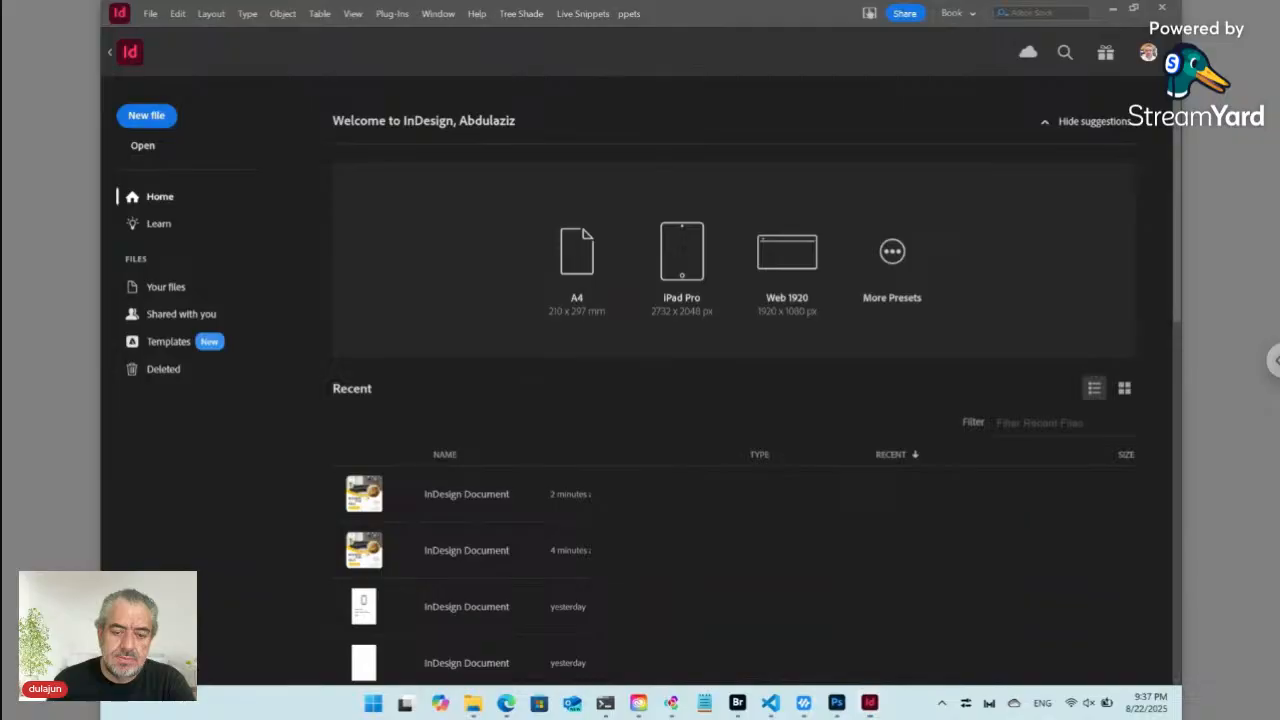
key("ctrl+q")
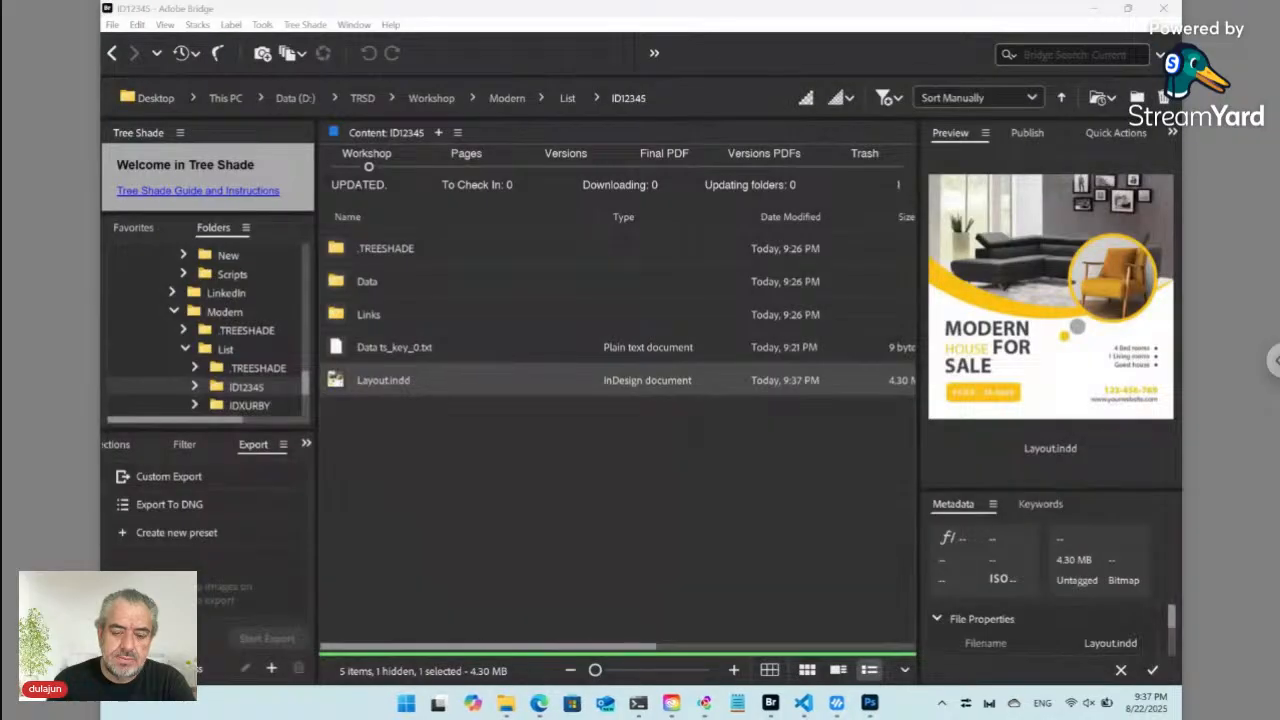
left_click(671, 704)
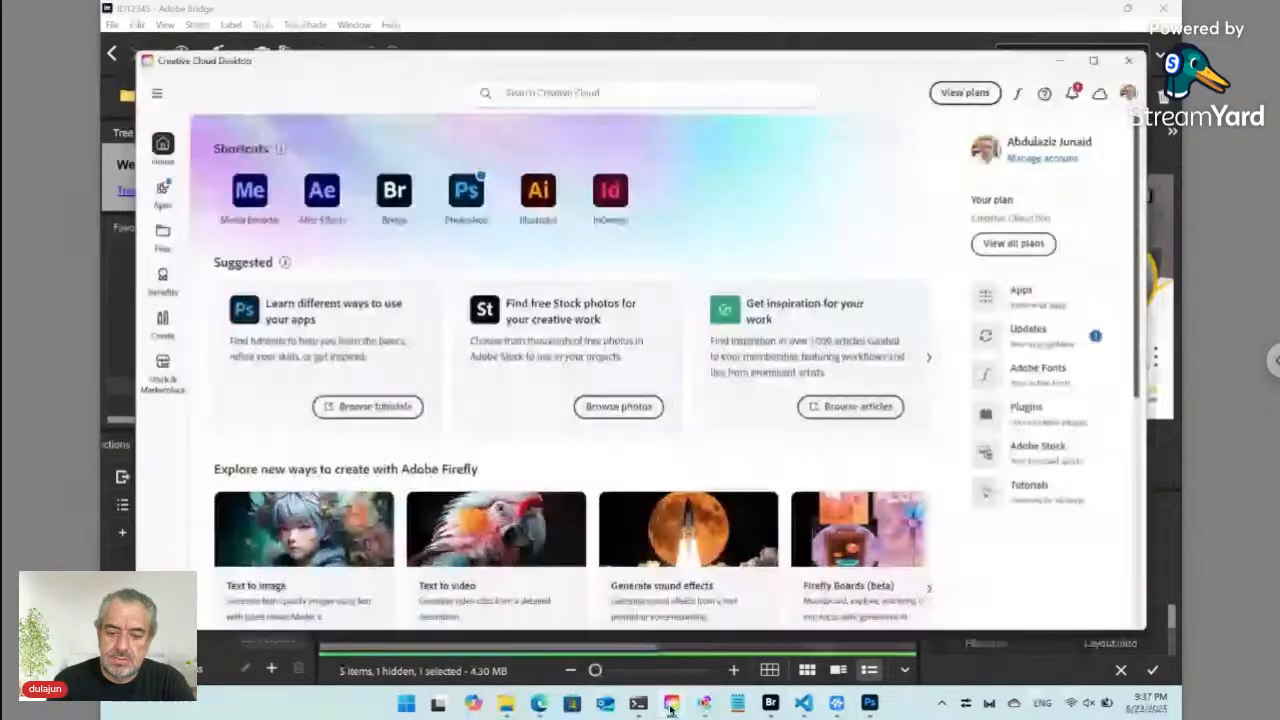
left_click(620, 192)
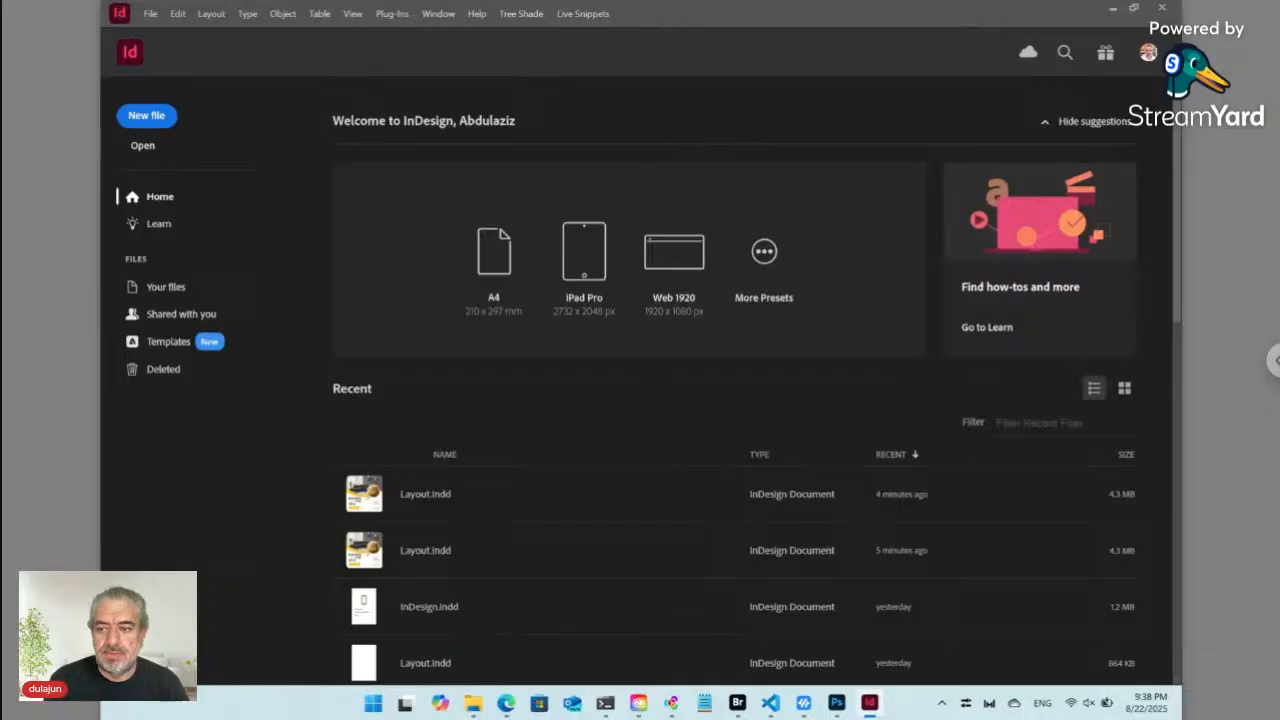
left_click(453, 502)
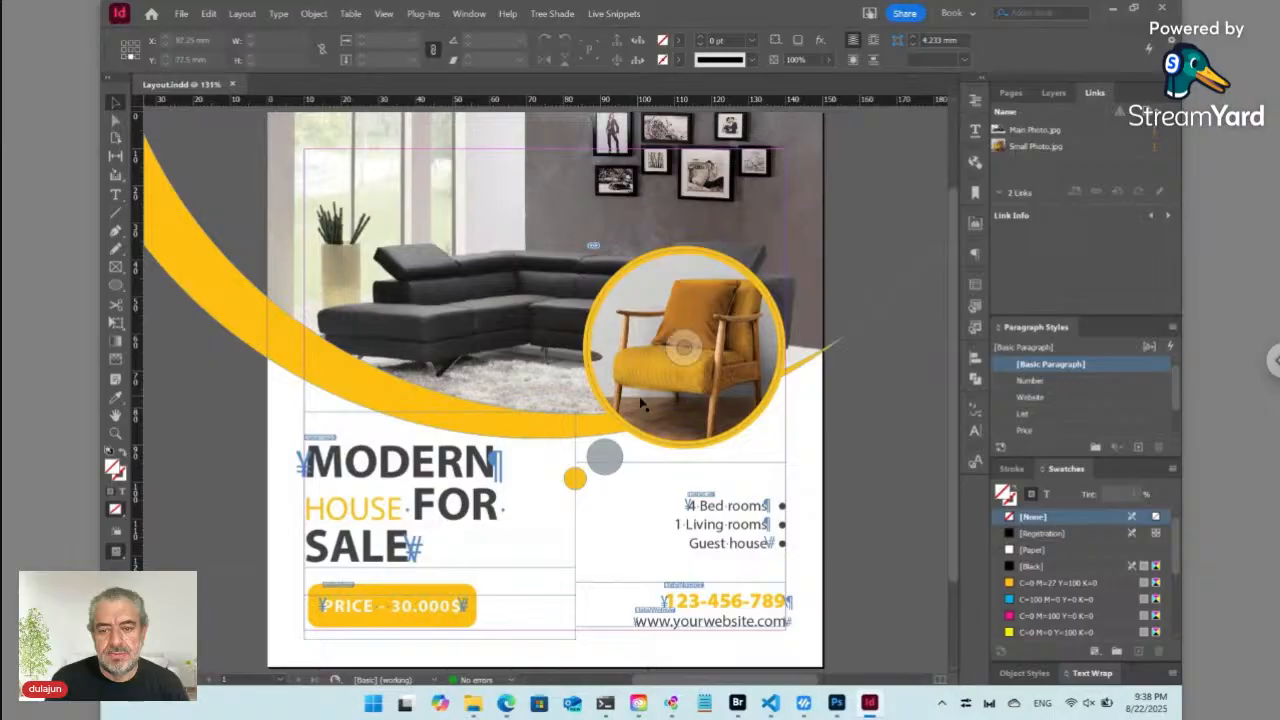
Select the small chair photo's frame and check the root path in the Tree Shade extension, collapsing the extension when done
left_click(658, 402)
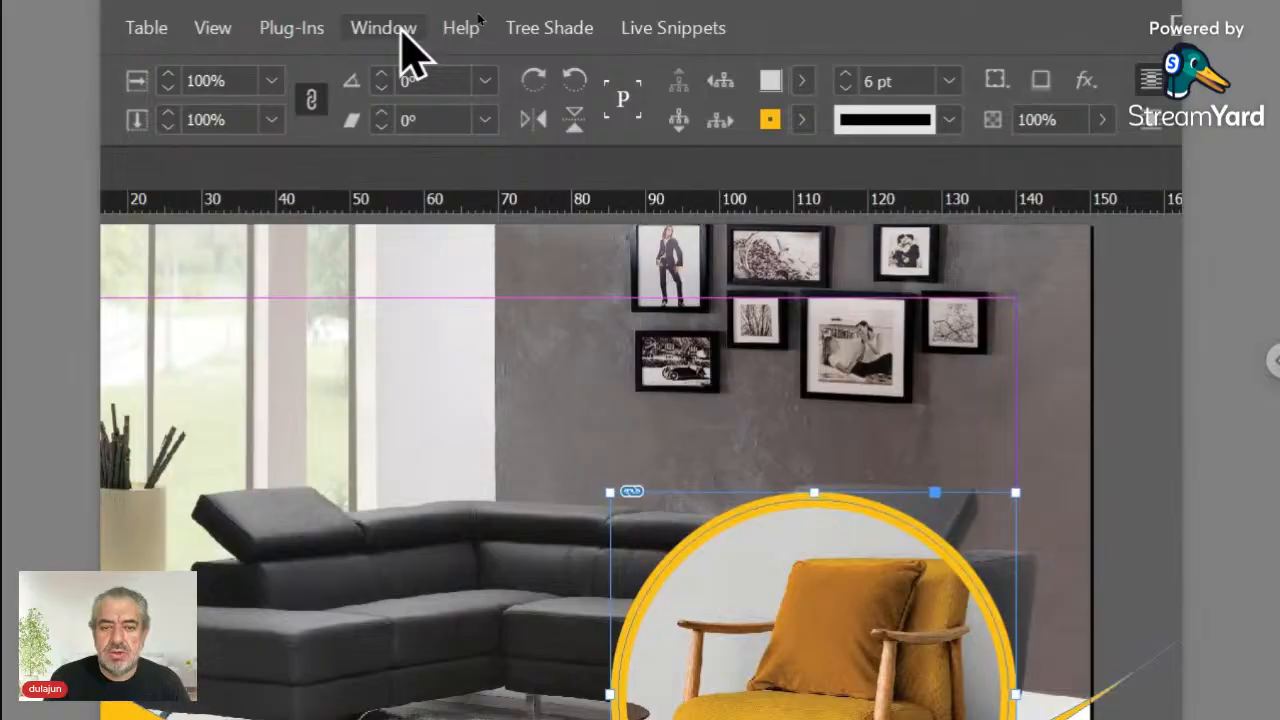
left_click(404, 32)
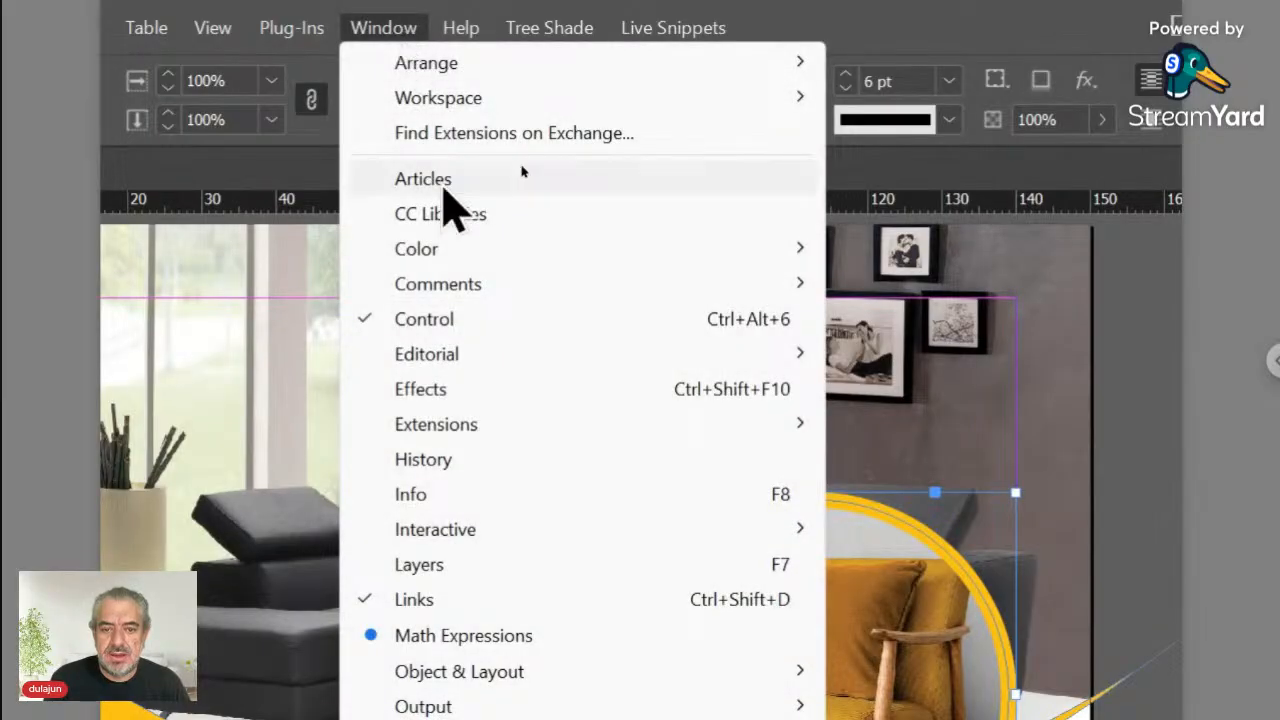
mouse_move(503, 427)
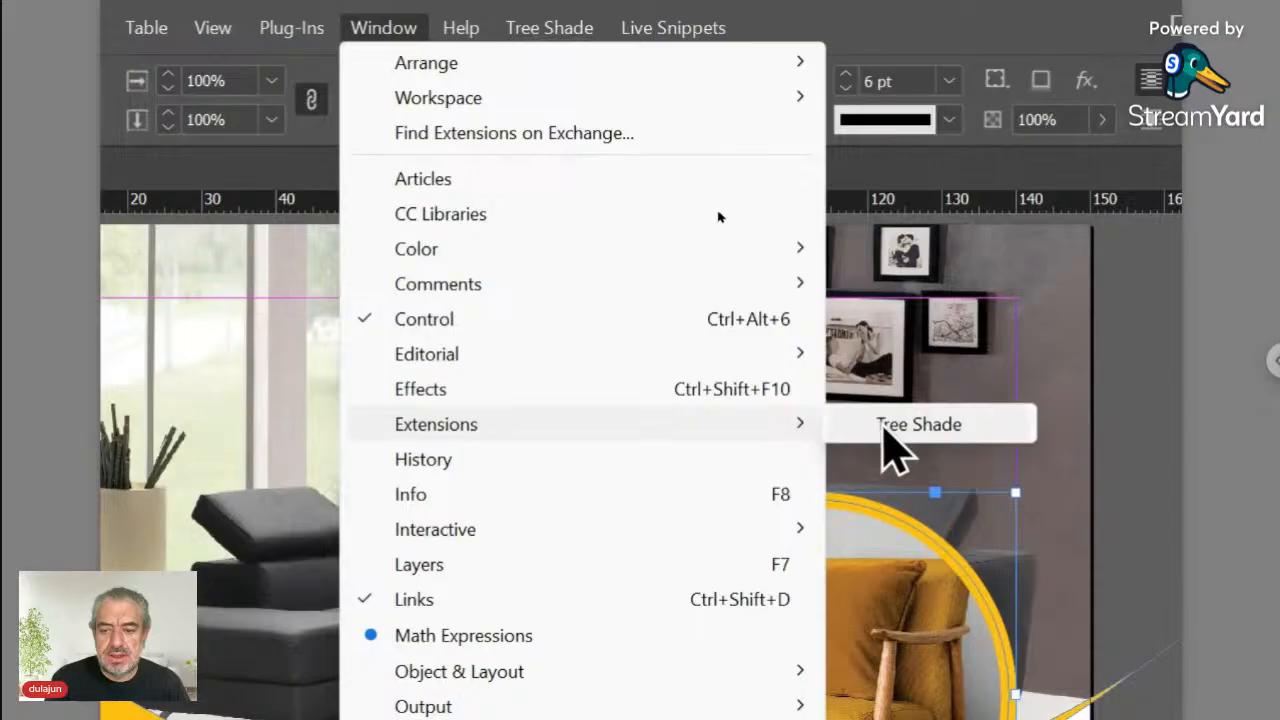
left_click(882, 424)
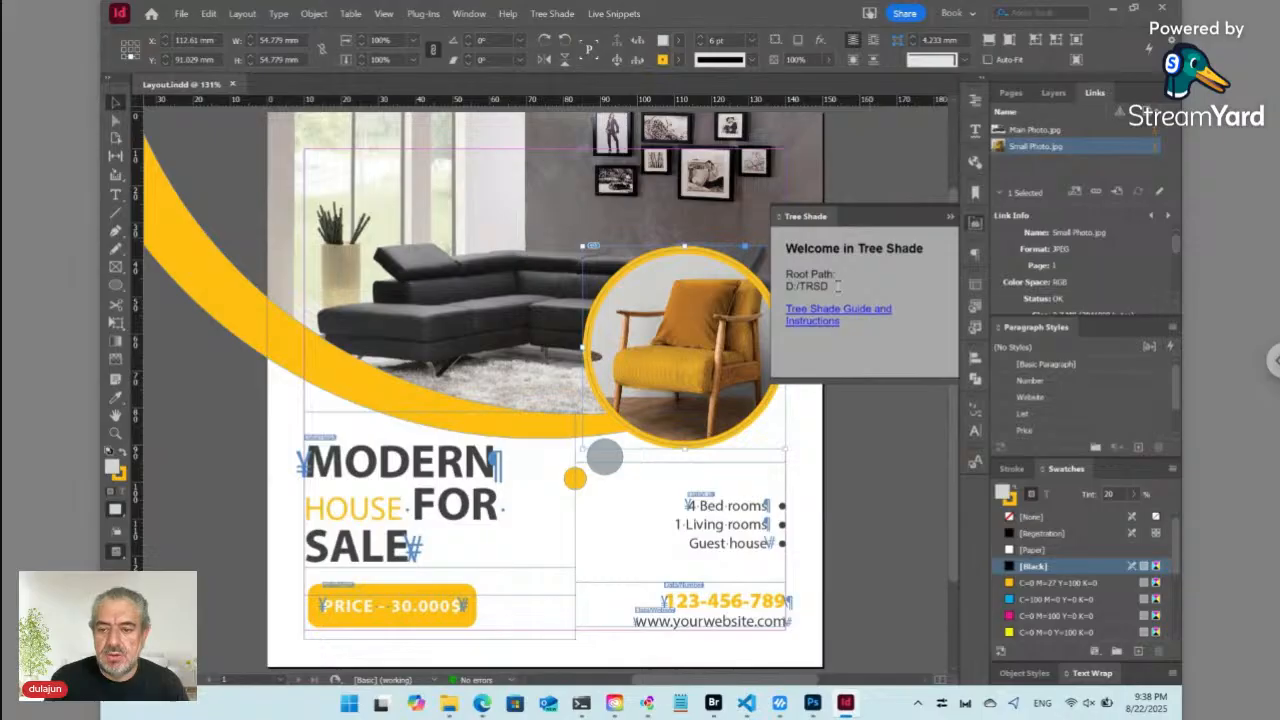
left_click_drag(827, 287, 786, 287)
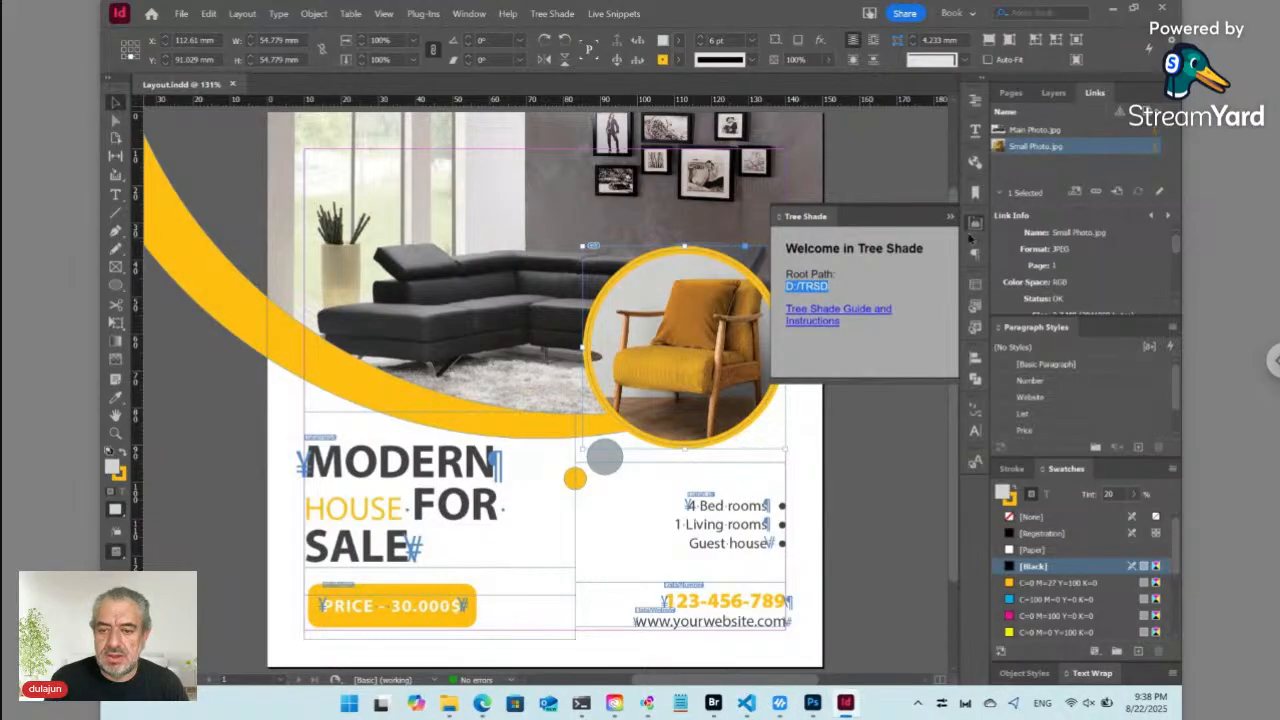
left_click(976, 225)
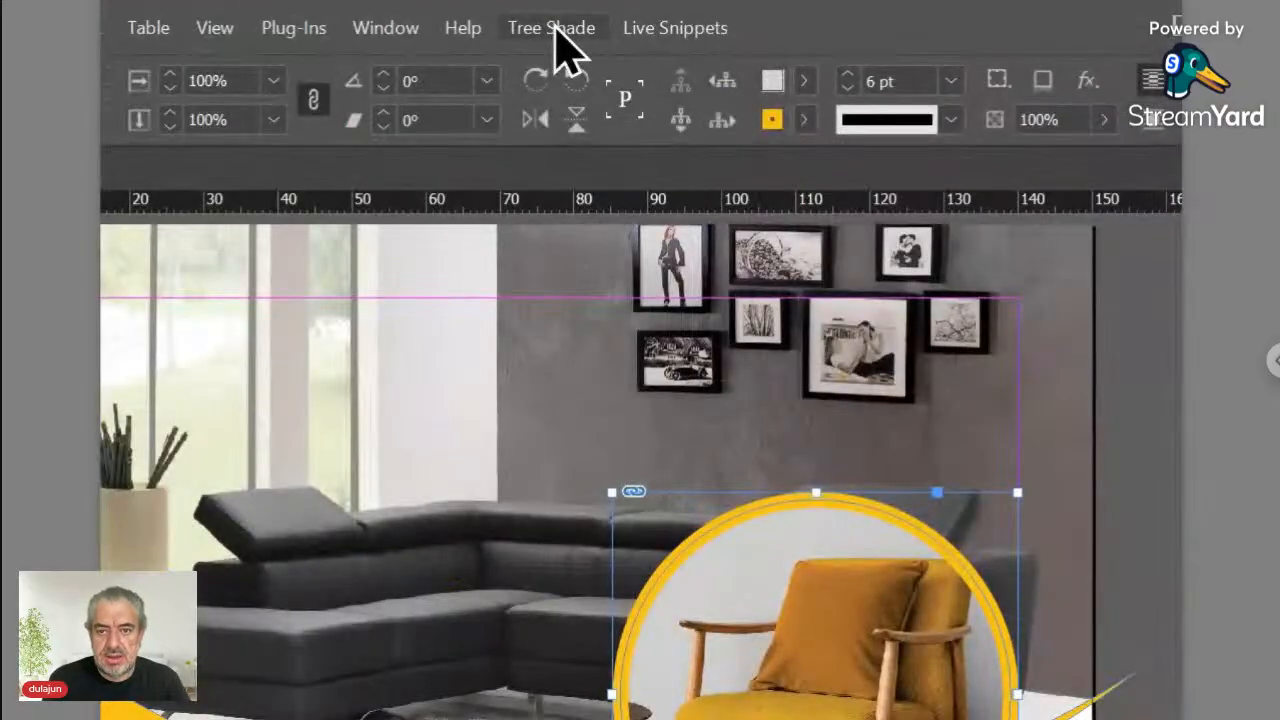
Try setting a dynamic link on the round chair photo frame, and convert the frame's shape to a rectangle
left_click(553, 14)
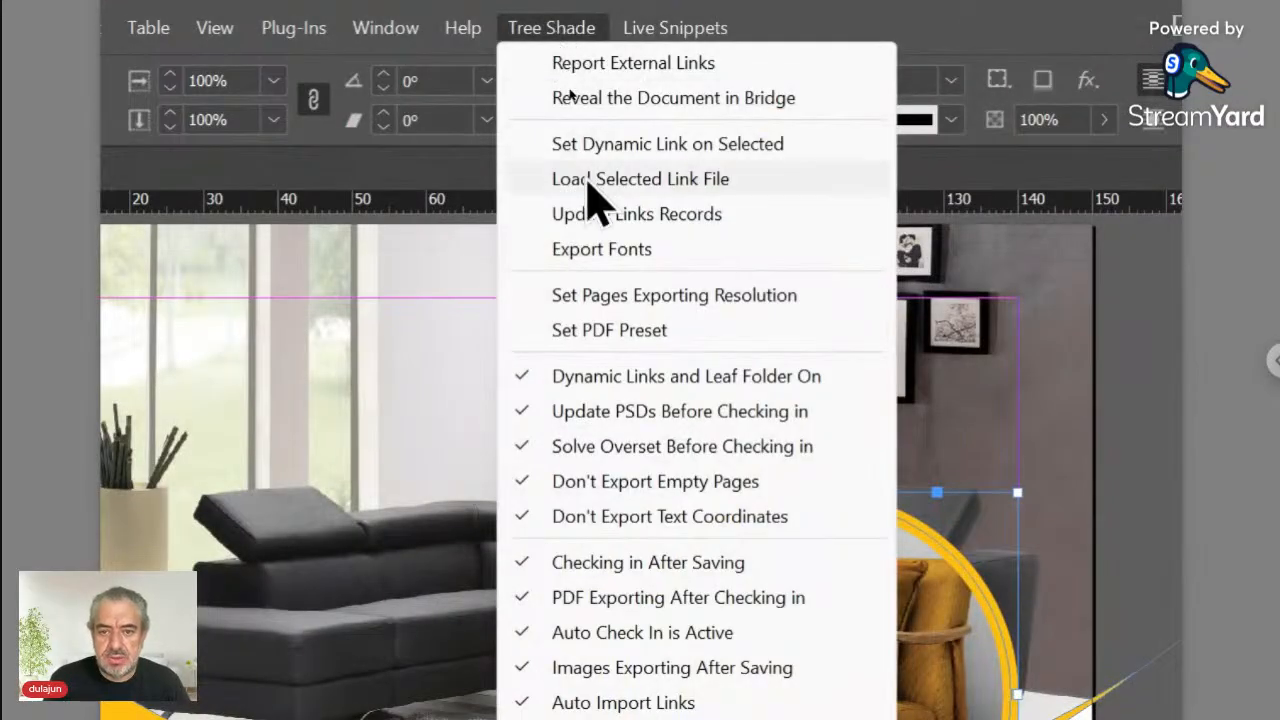
left_click(591, 148)
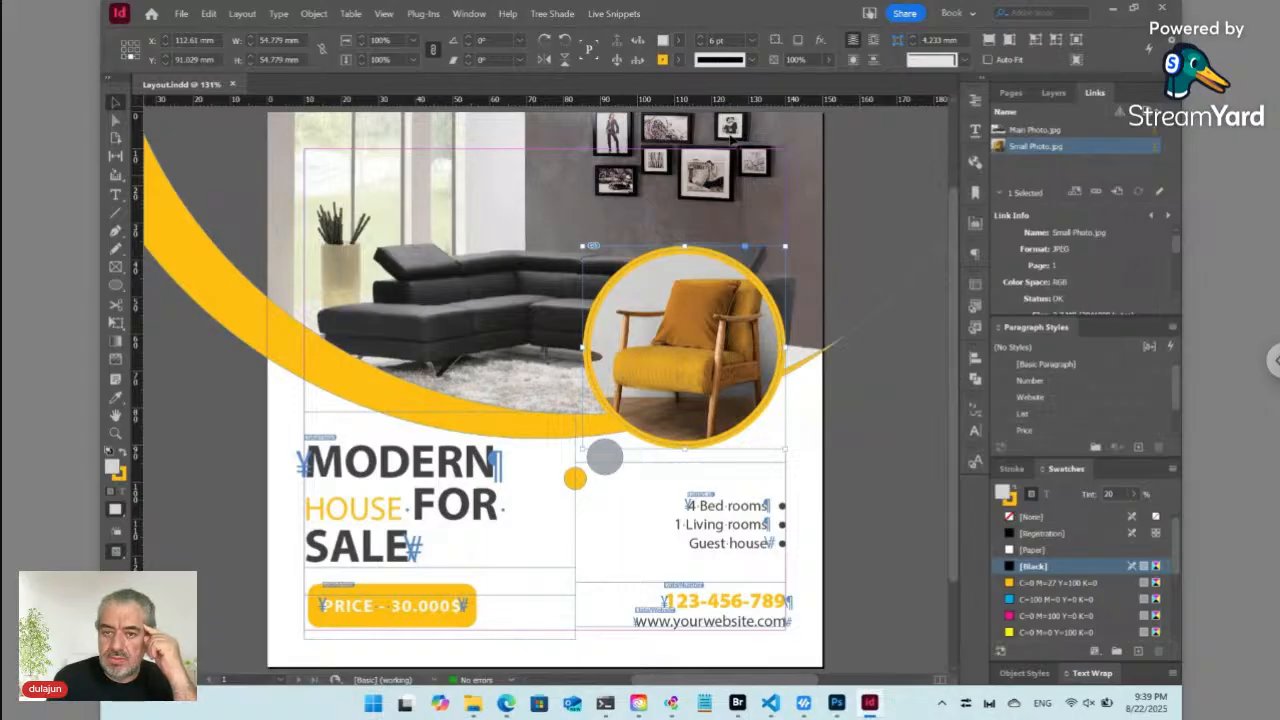
left_click(469, 14)
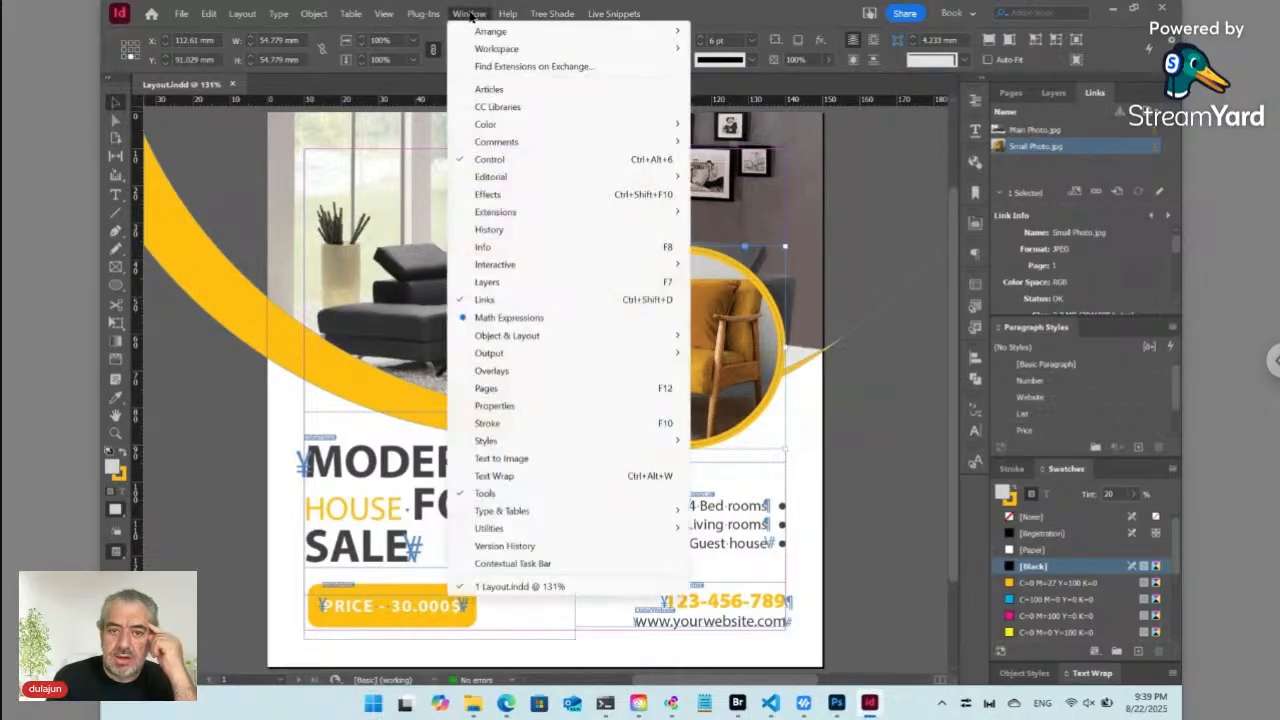
mouse_move(529, 222)
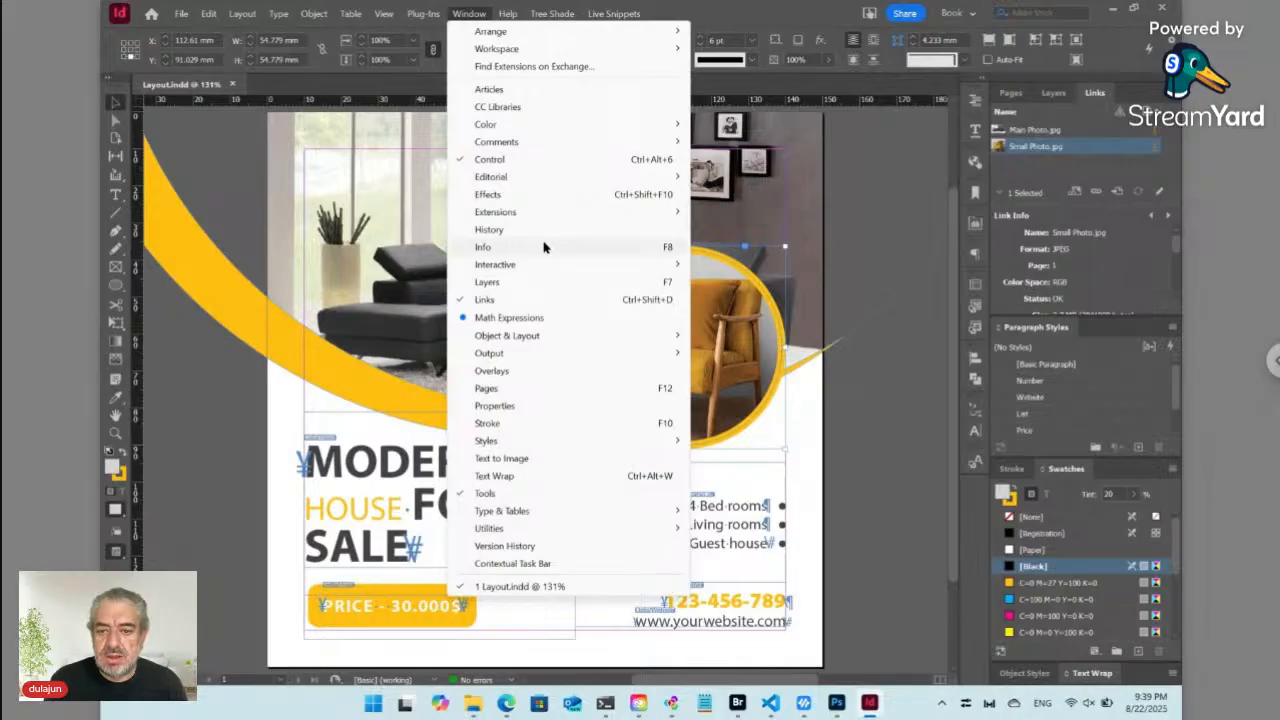
mouse_move(538, 266)
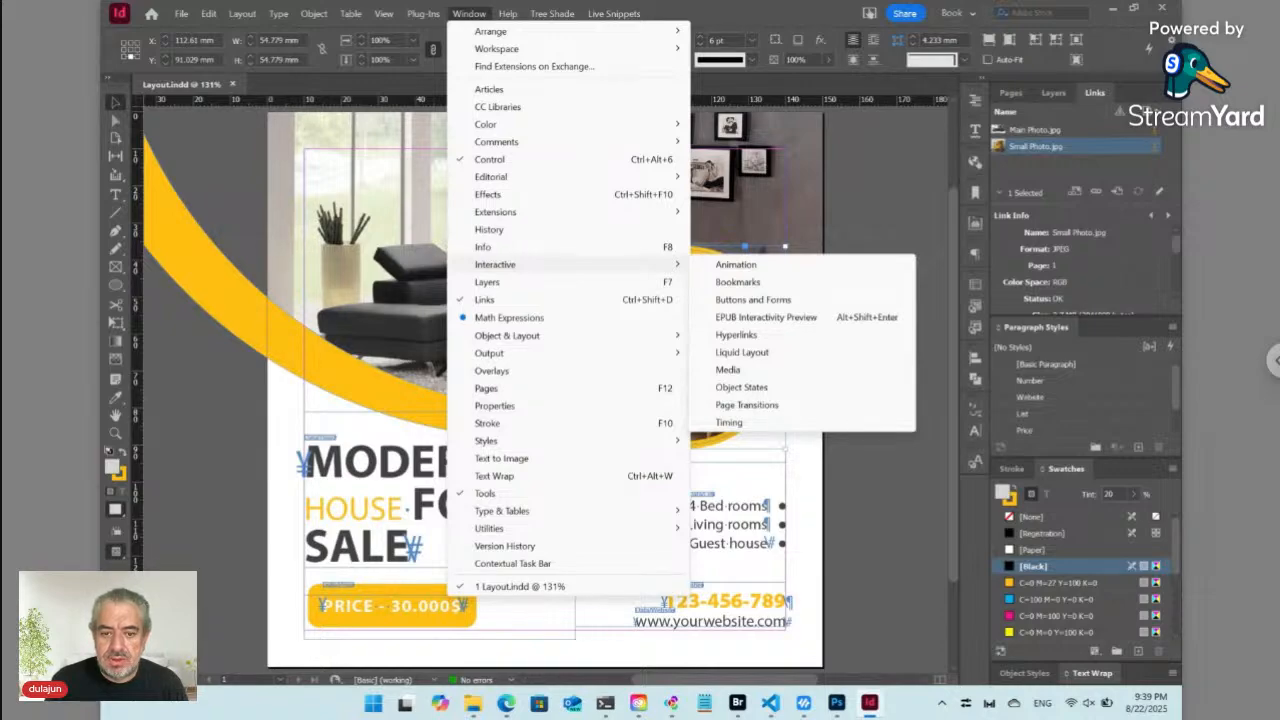
mouse_move(551, 344)
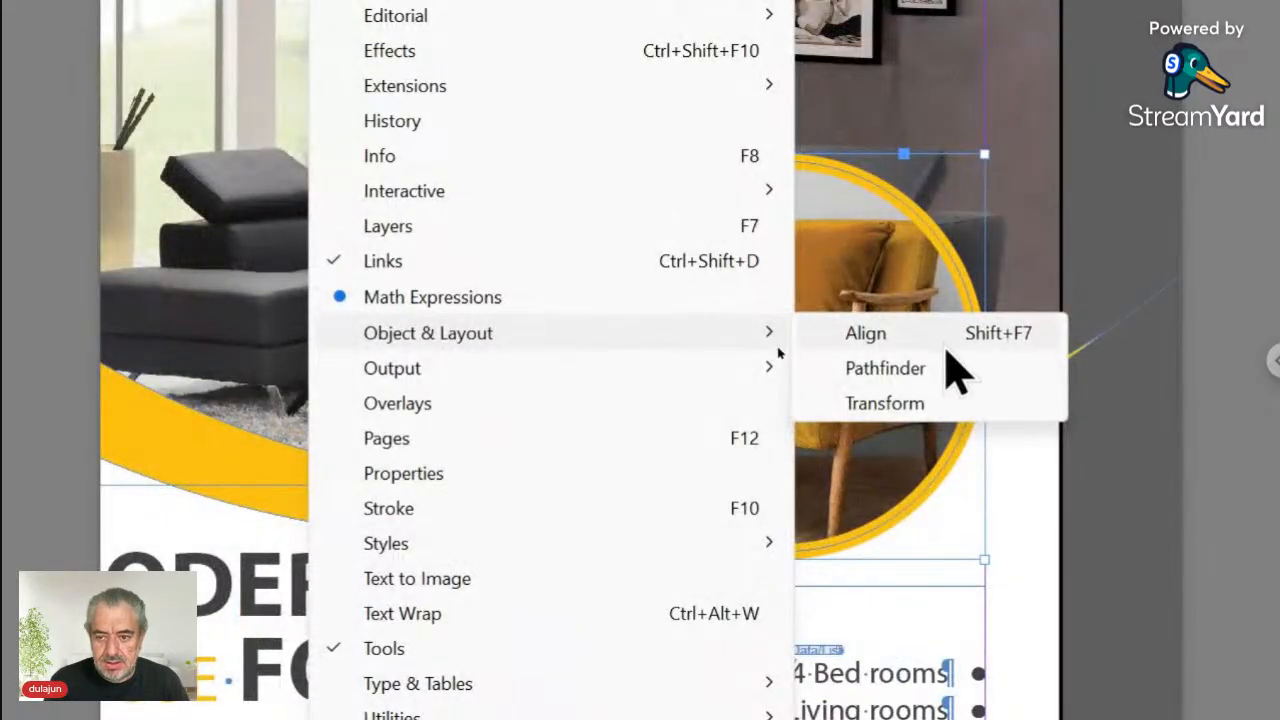
left_click(968, 366)
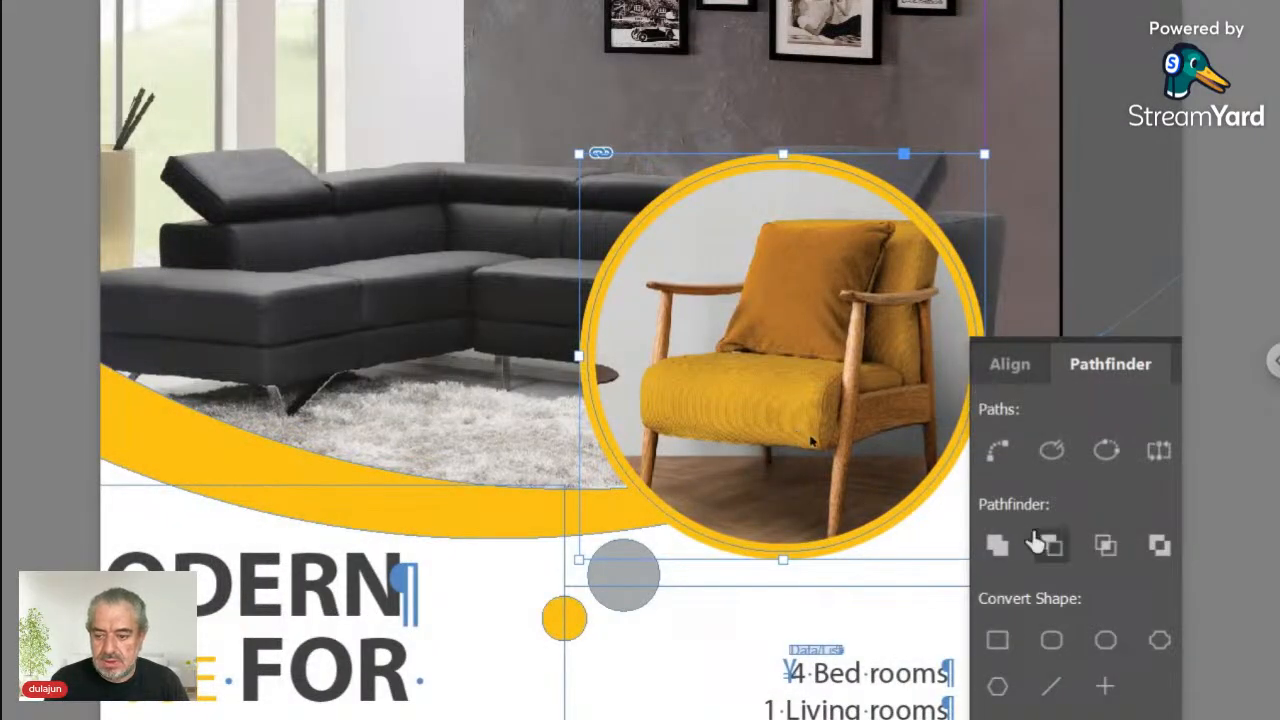
left_click(997, 629)
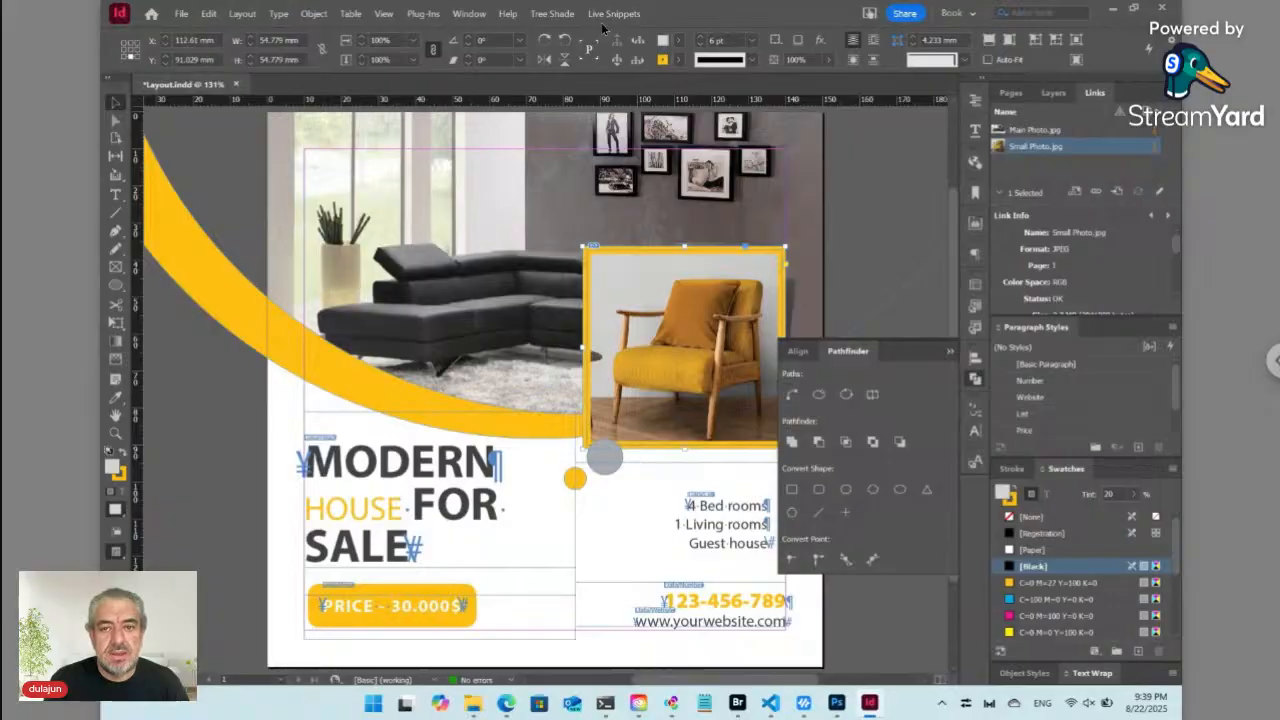
Open the dynamic link phrase for the rectangular chair frame, cancel it, and undo the shape conversion
left_click(552, 14)
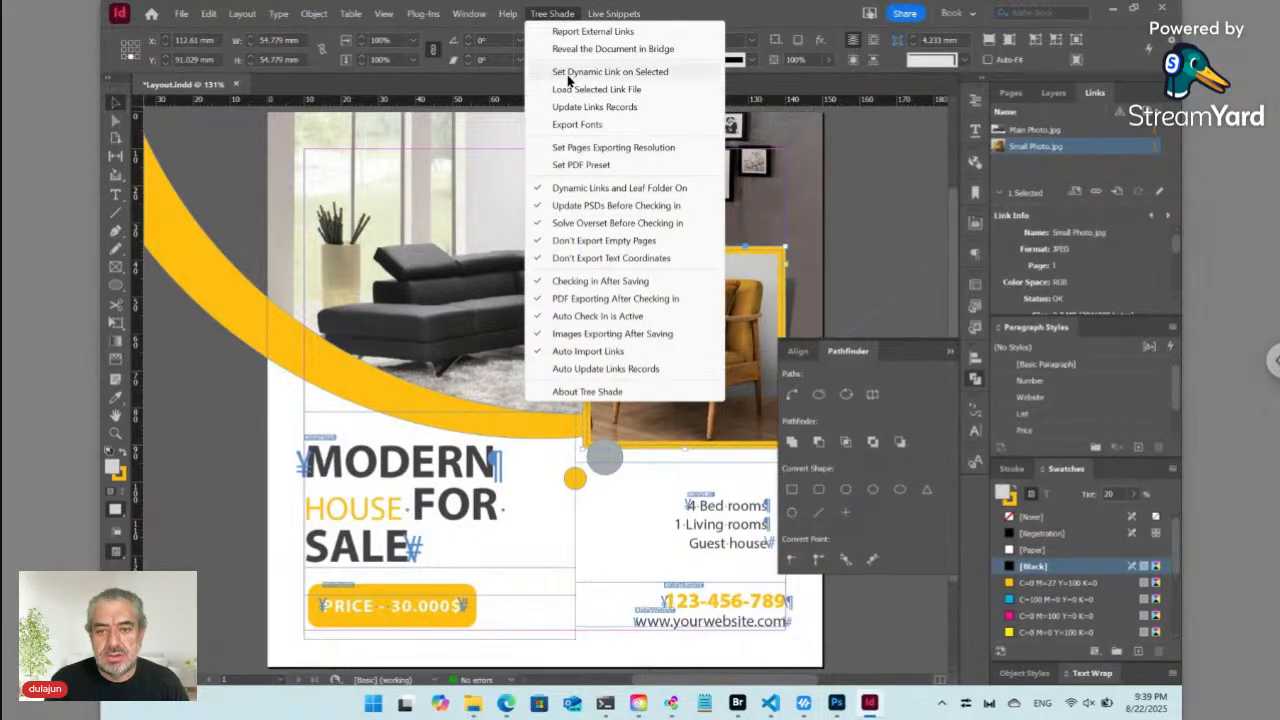
left_click(615, 74)
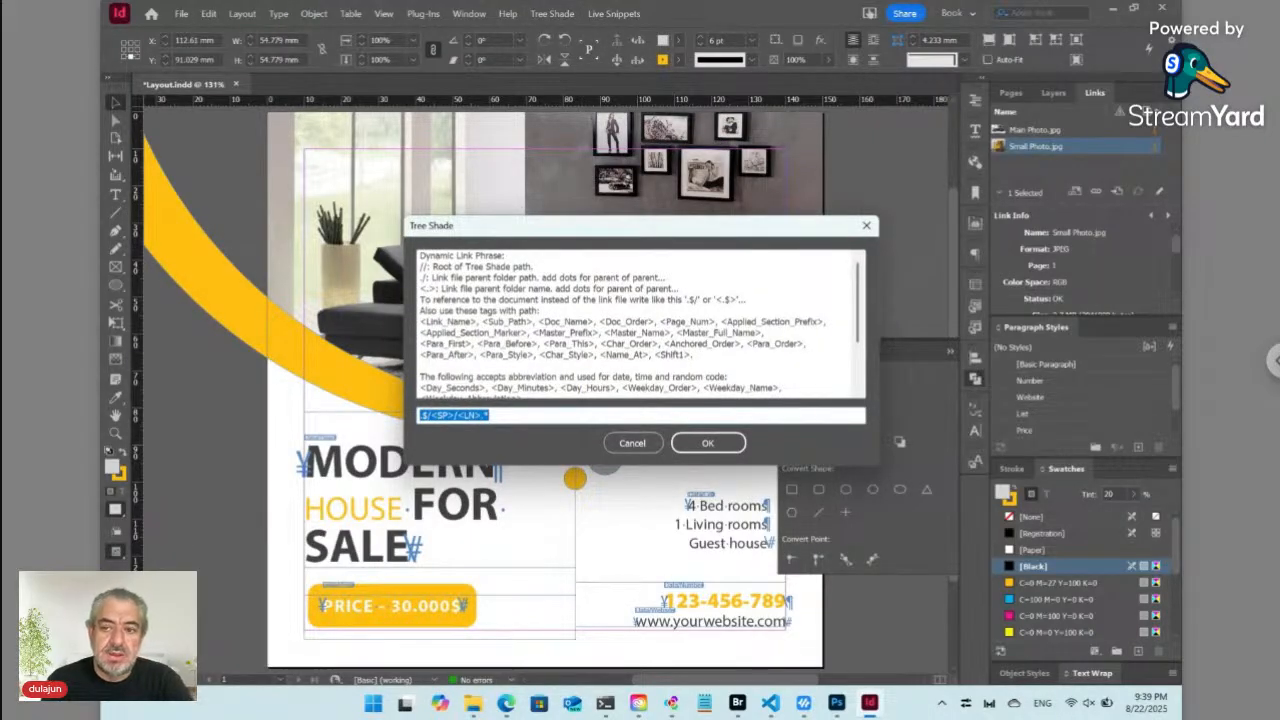
left_click(632, 443)
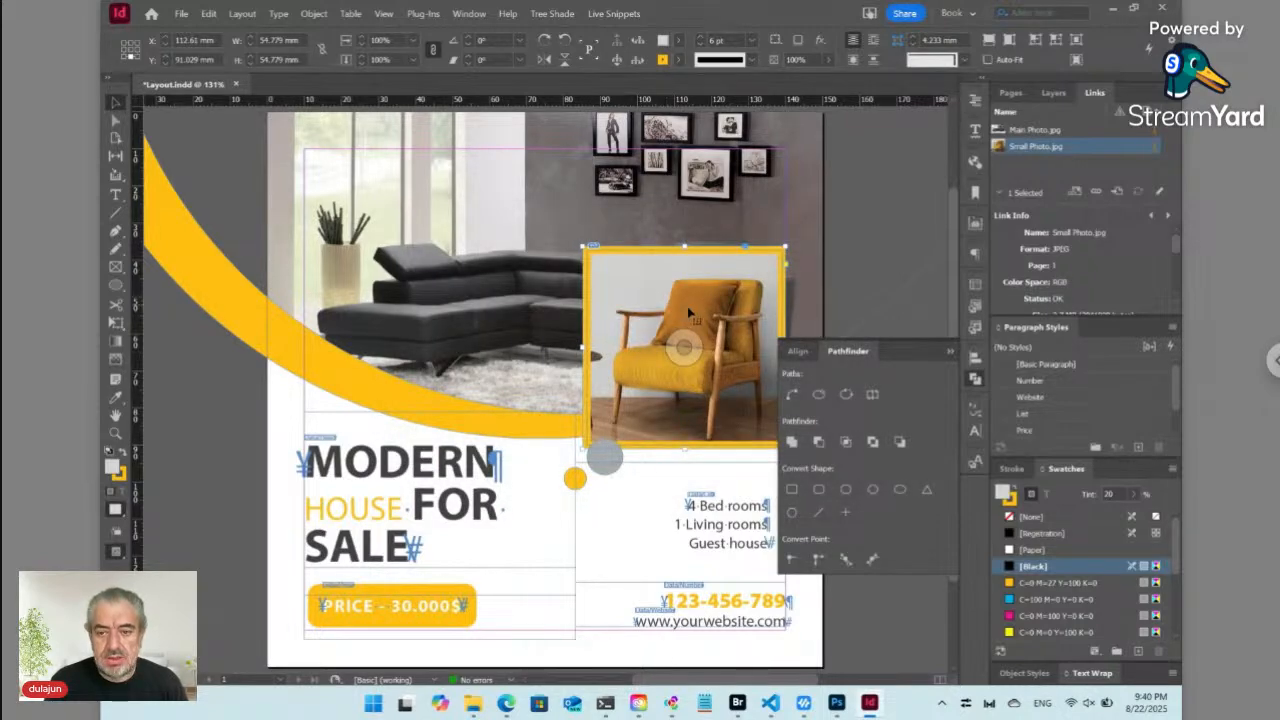
key("ctrl+z")
Try deleting the chair photo from inside its round frame, undoing the deletion each time
left_click(681, 346)
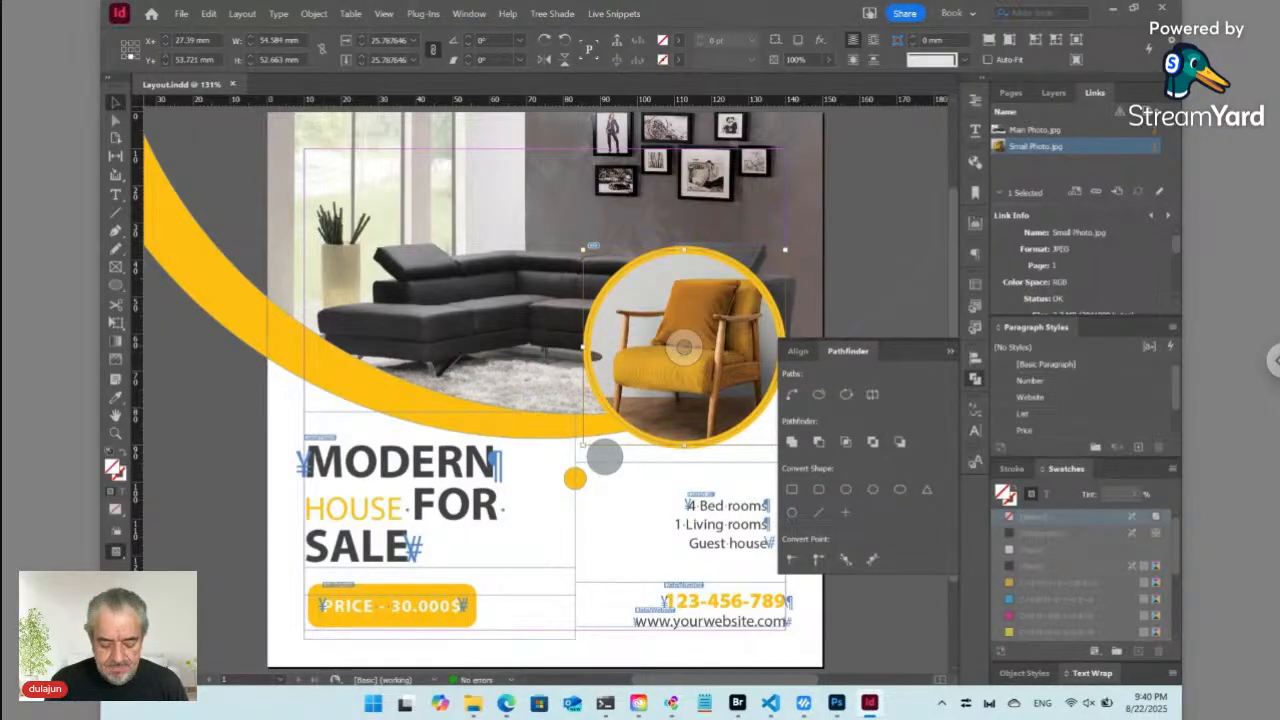
key("Delete")
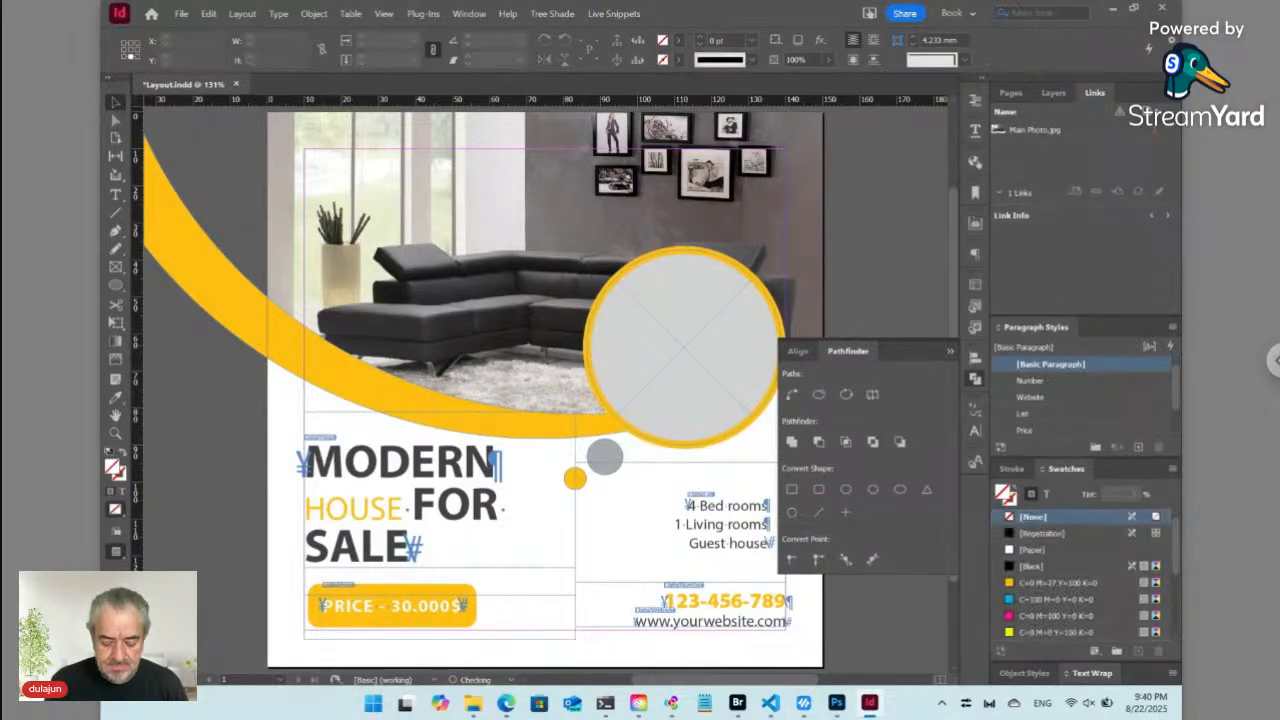
key("ctrl+z")
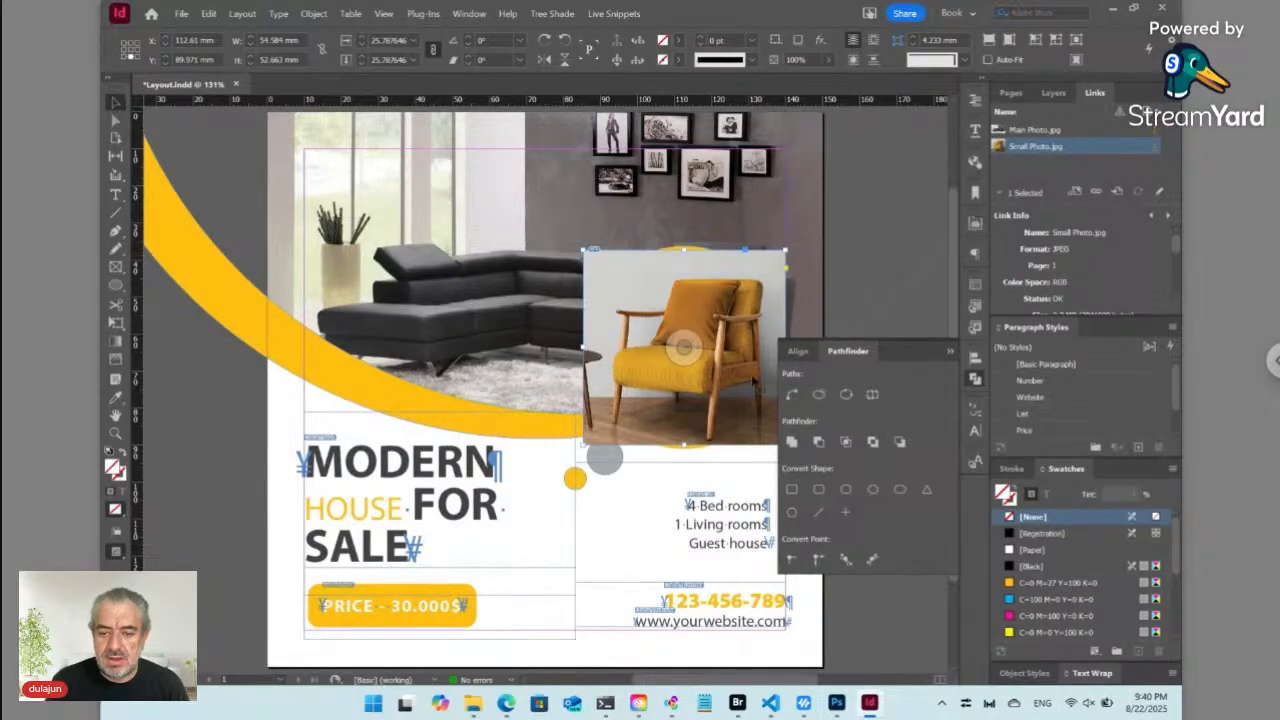
key("Delete")
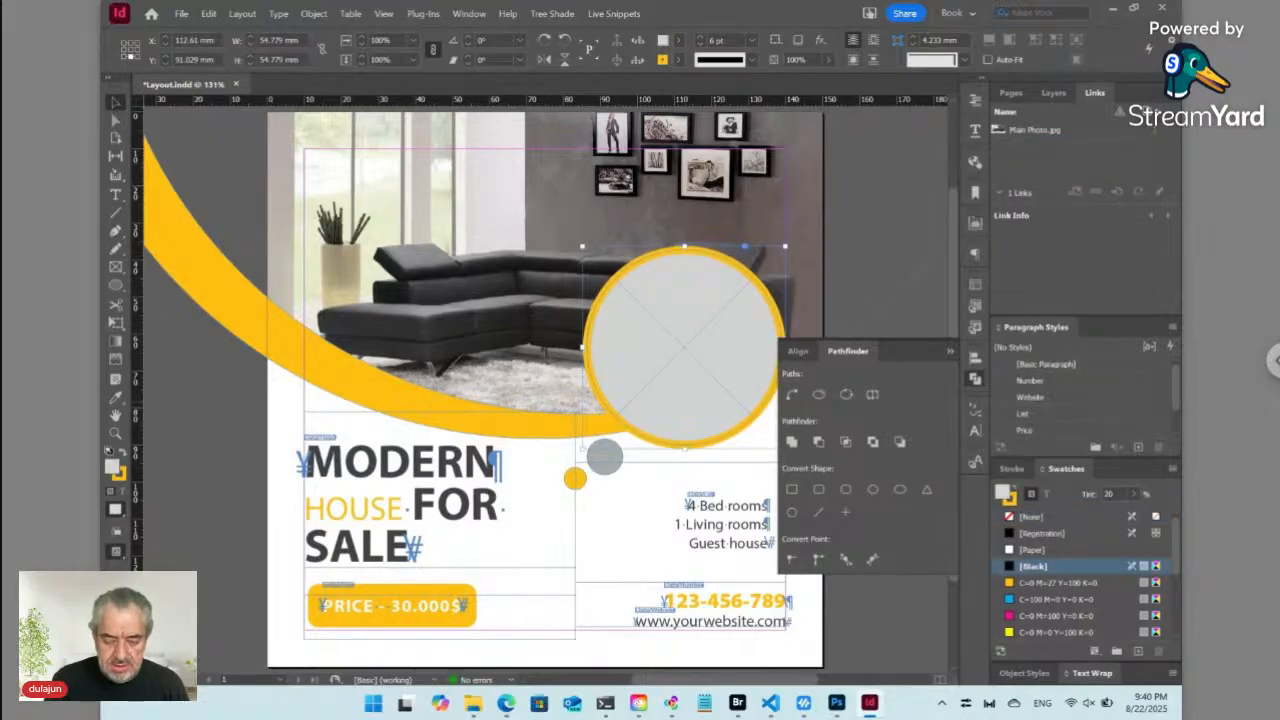
key("ctrl+z")
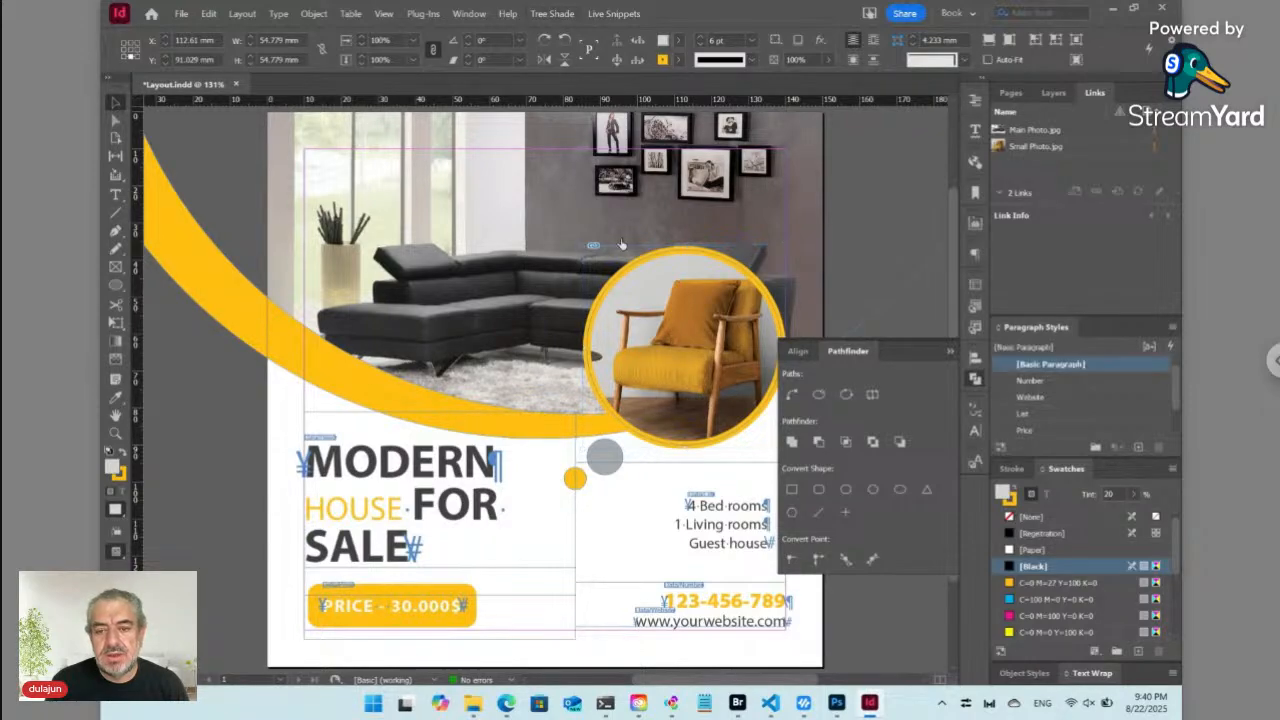
Set the dynamic link phrase .$/<SP>/<LN>.* on the chair image inside its round frame, and check in the document
left_click(667, 280)
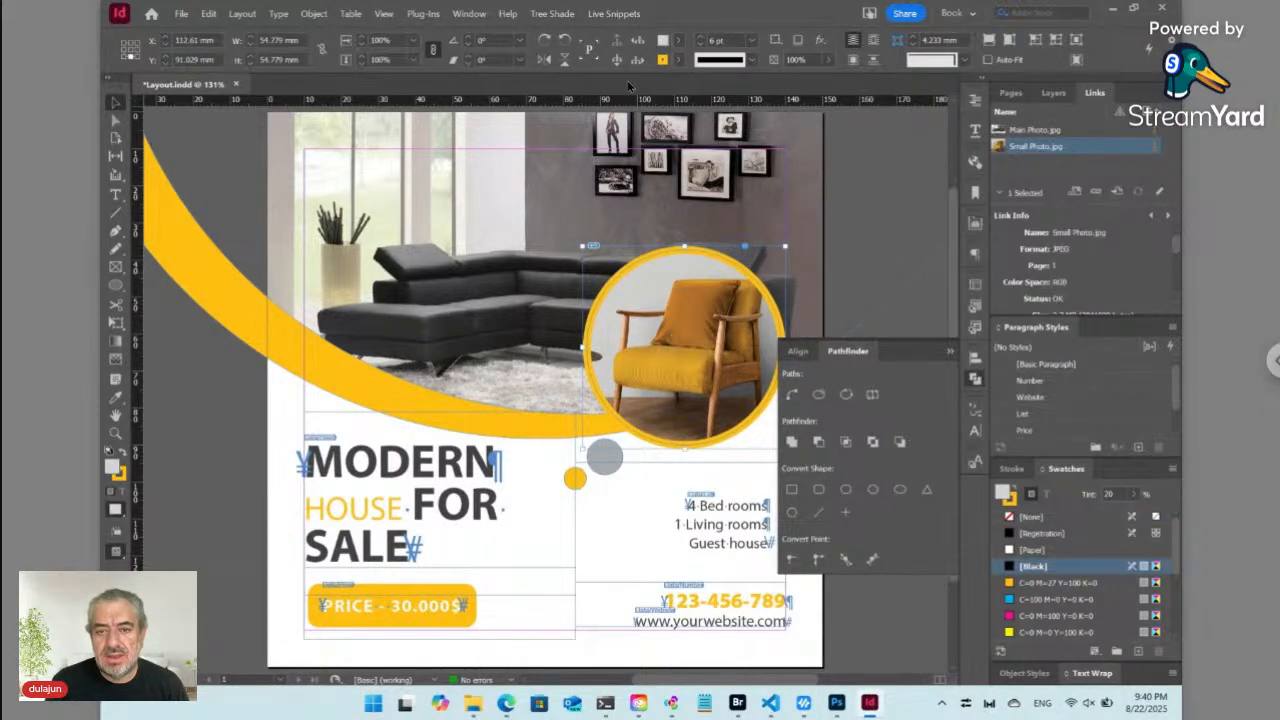
left_click(719, 262)
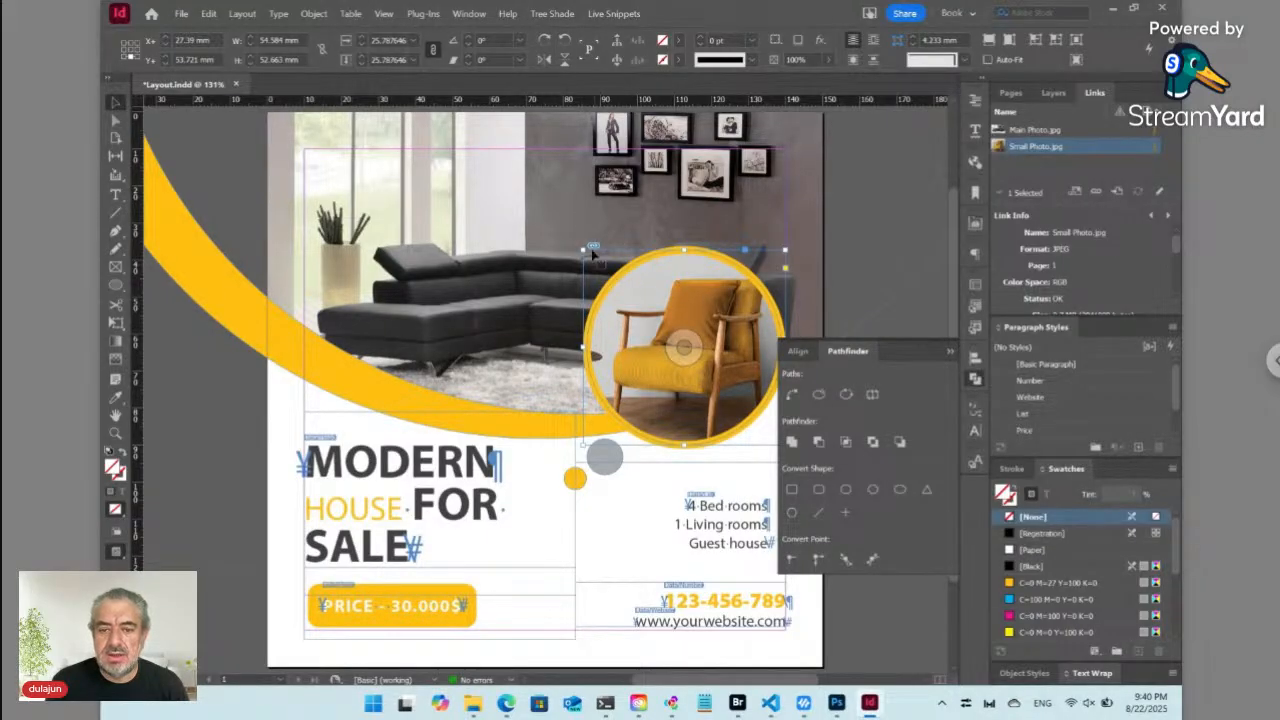
left_click(556, 14)
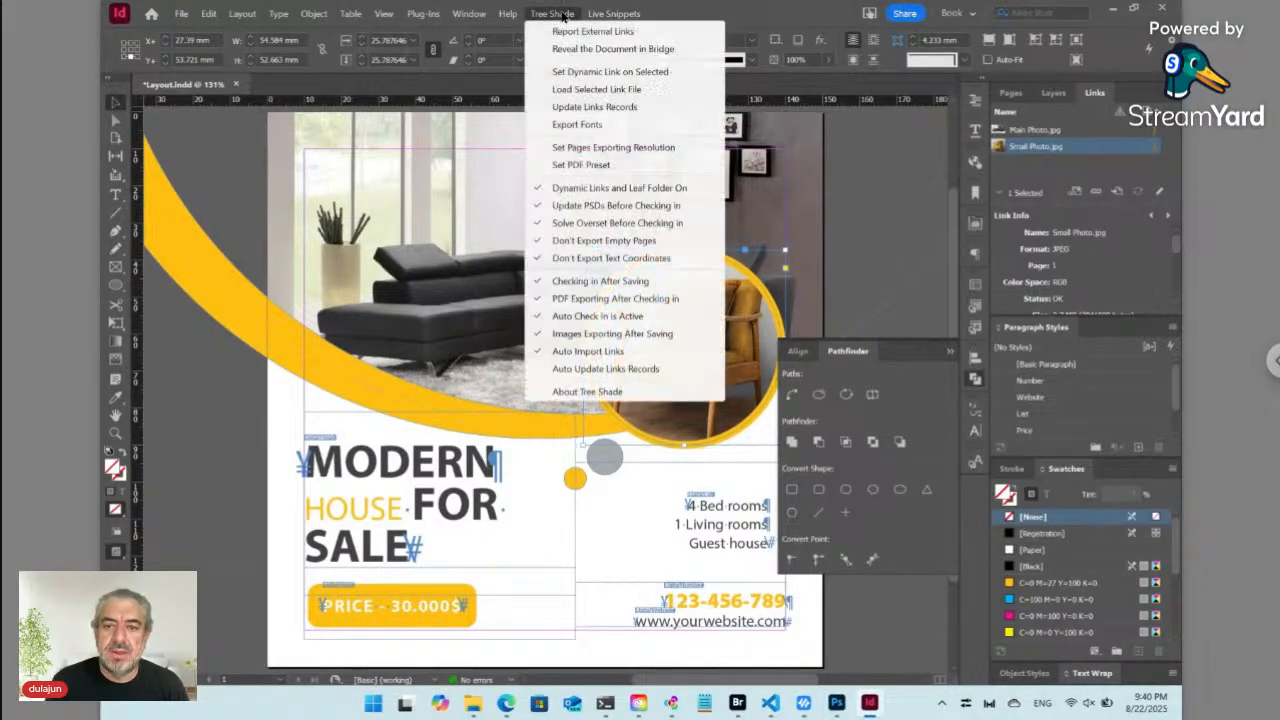
left_click(583, 72)
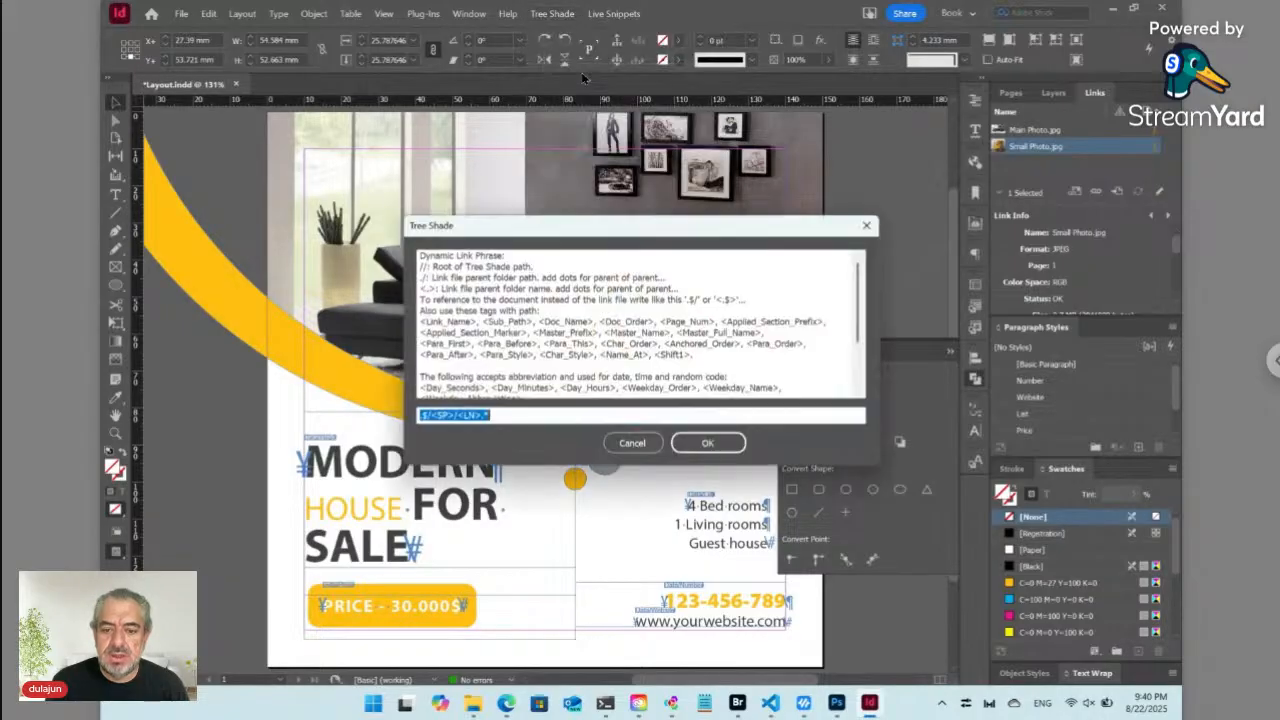
left_click(706, 446)
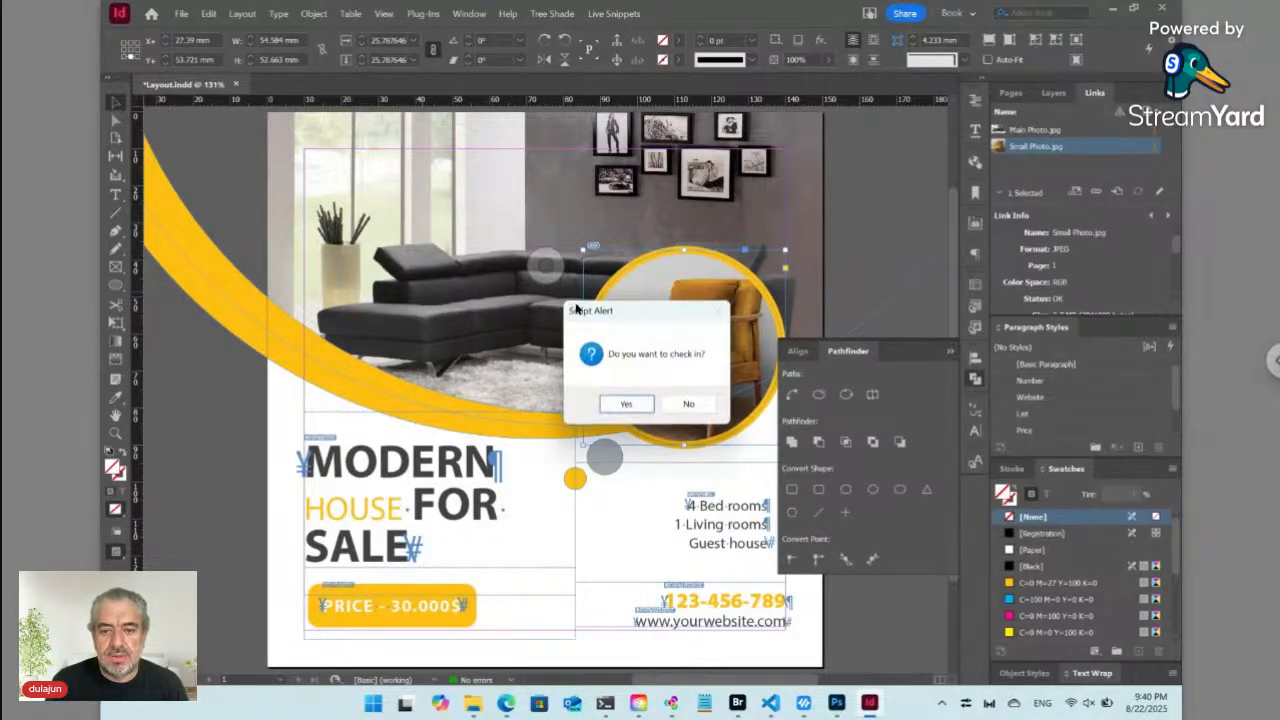
left_click(625, 405)
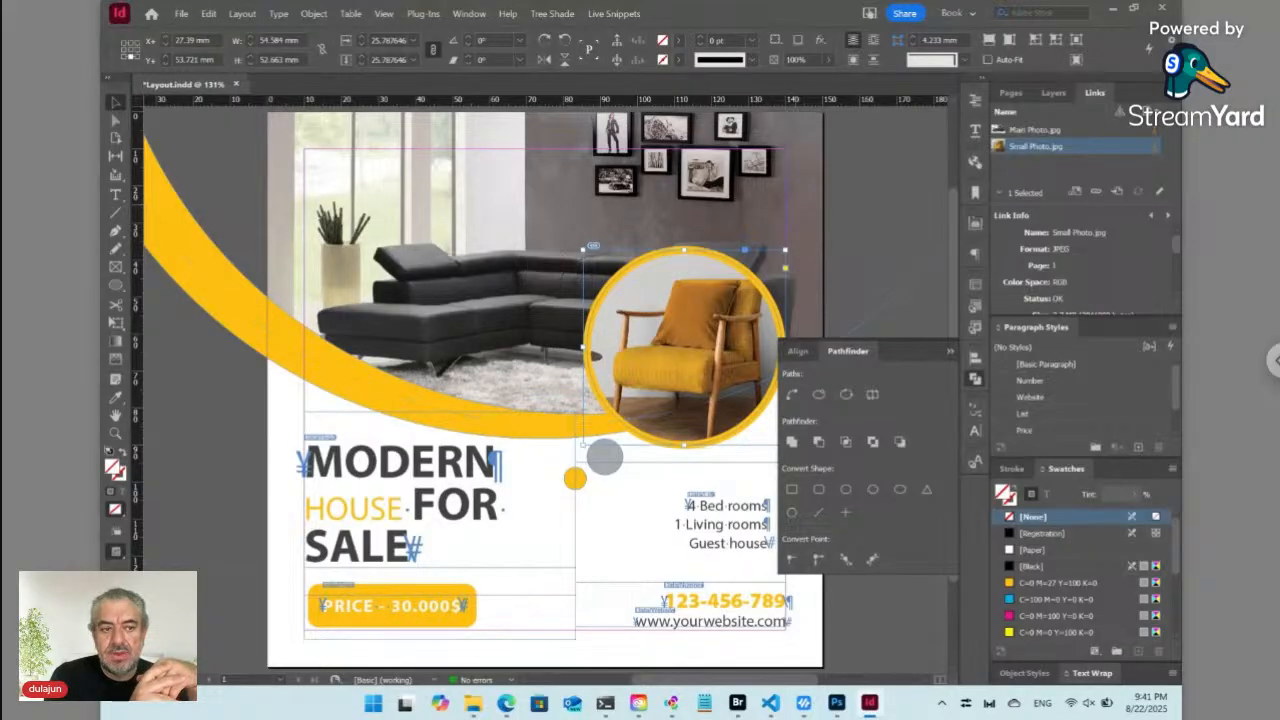
Switch to Bridge and check the exported layout PDF in Versions PDFs, returning to the Workshop folder
key("alt+Tab")
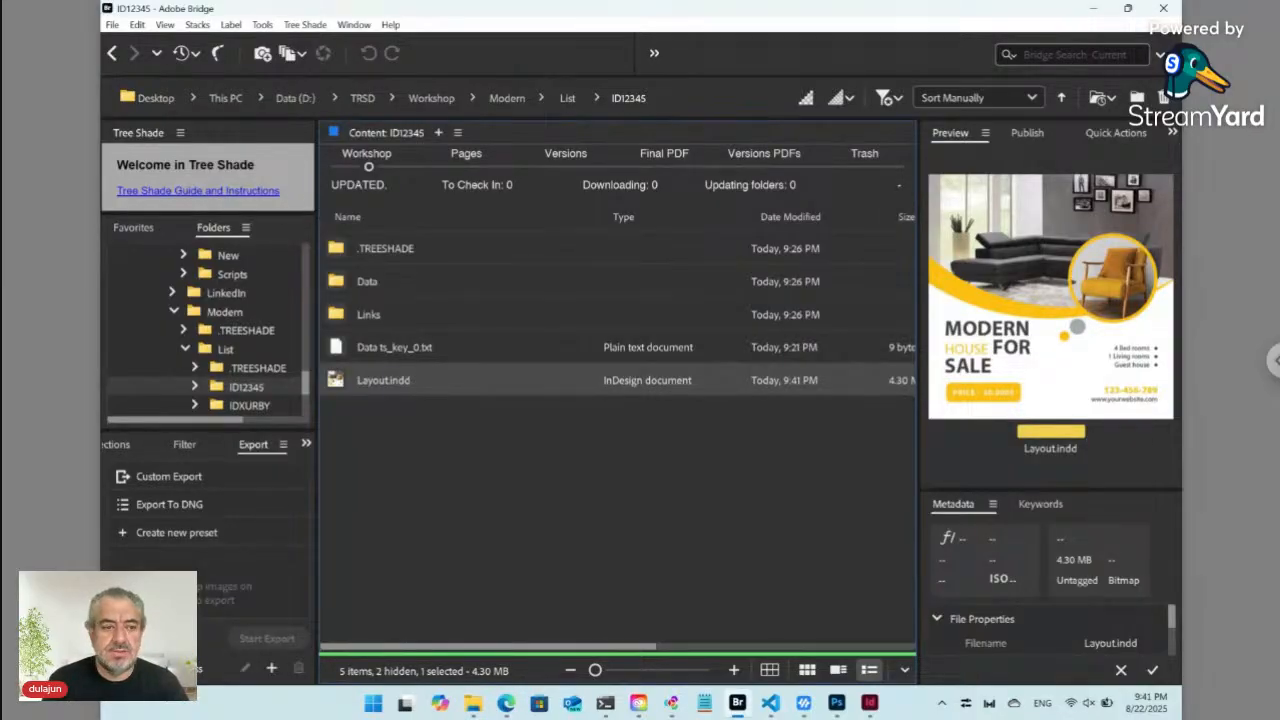
left_click(761, 166)
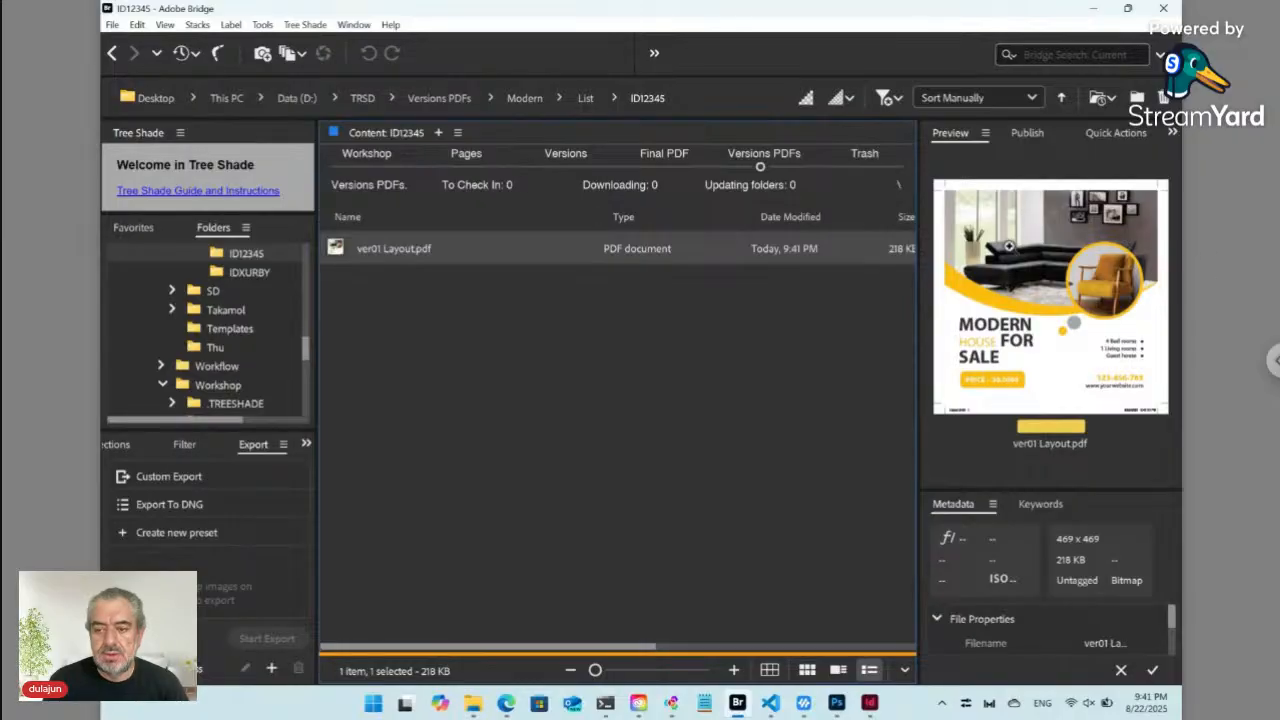
left_click(369, 168)
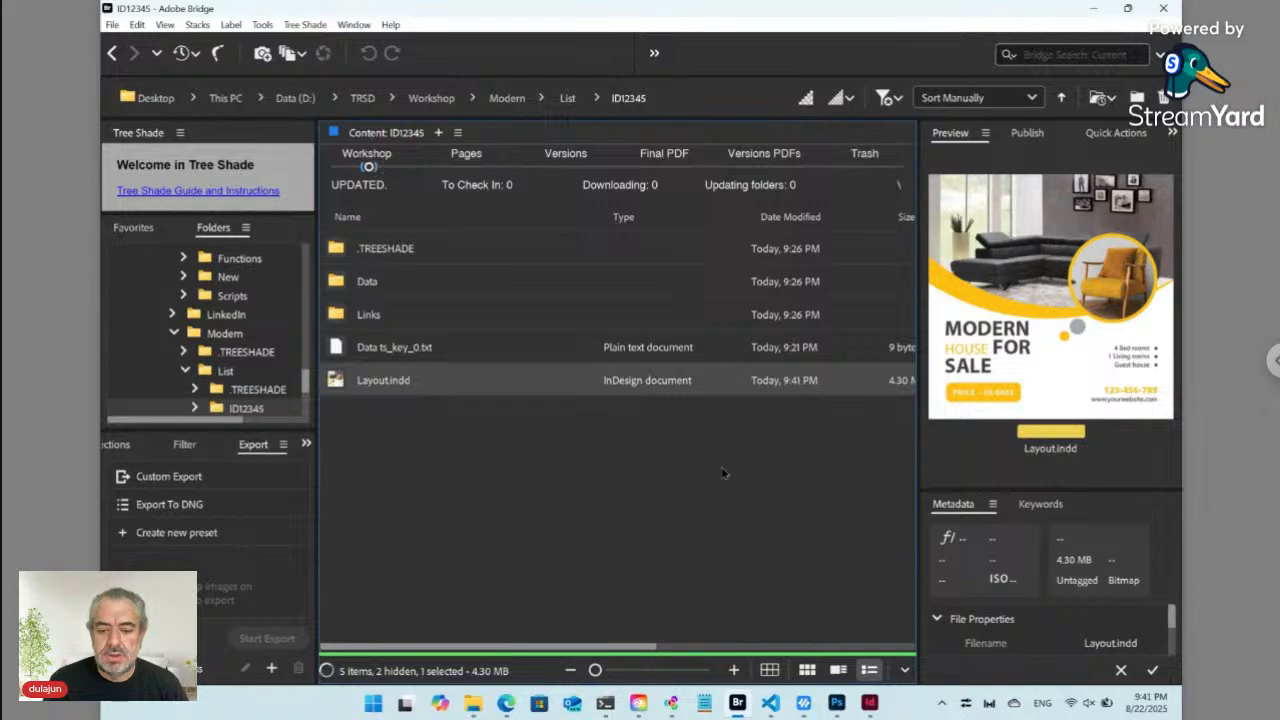
Switch to the browser, close the layout's page, delete the Chair entry from the Modern form, and submit the form
left_click(506, 705)
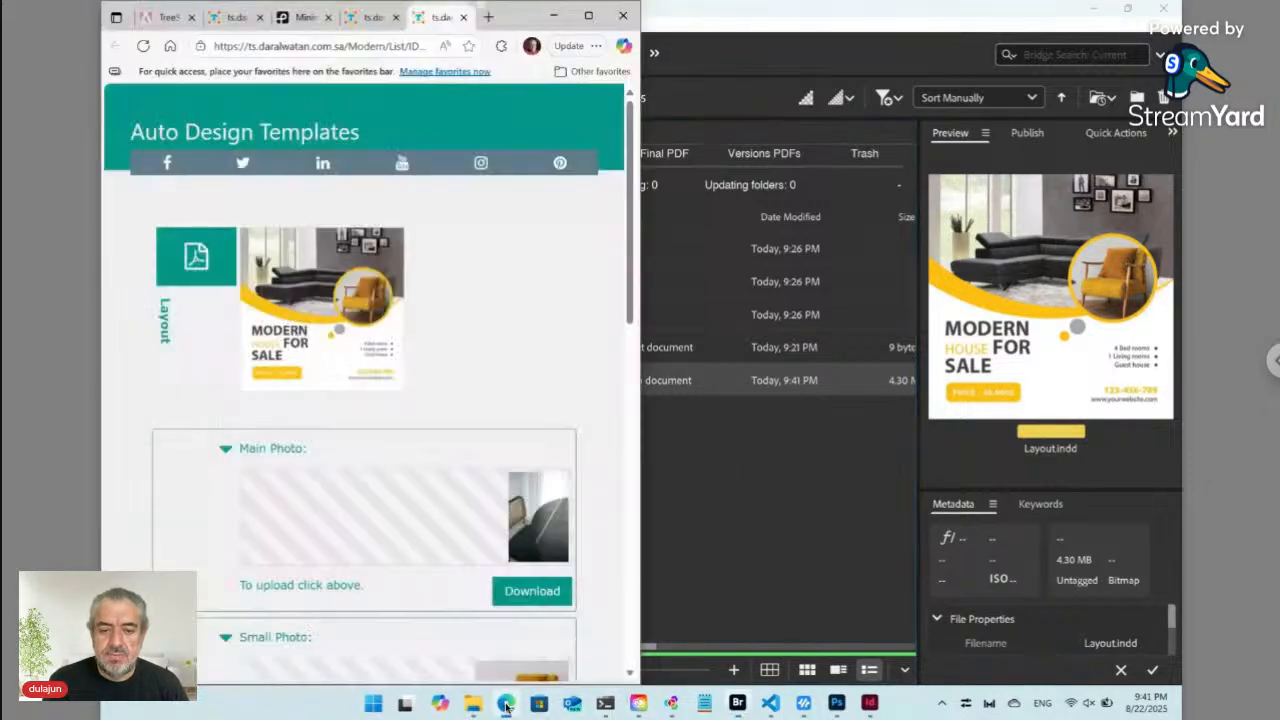
left_click(463, 18)
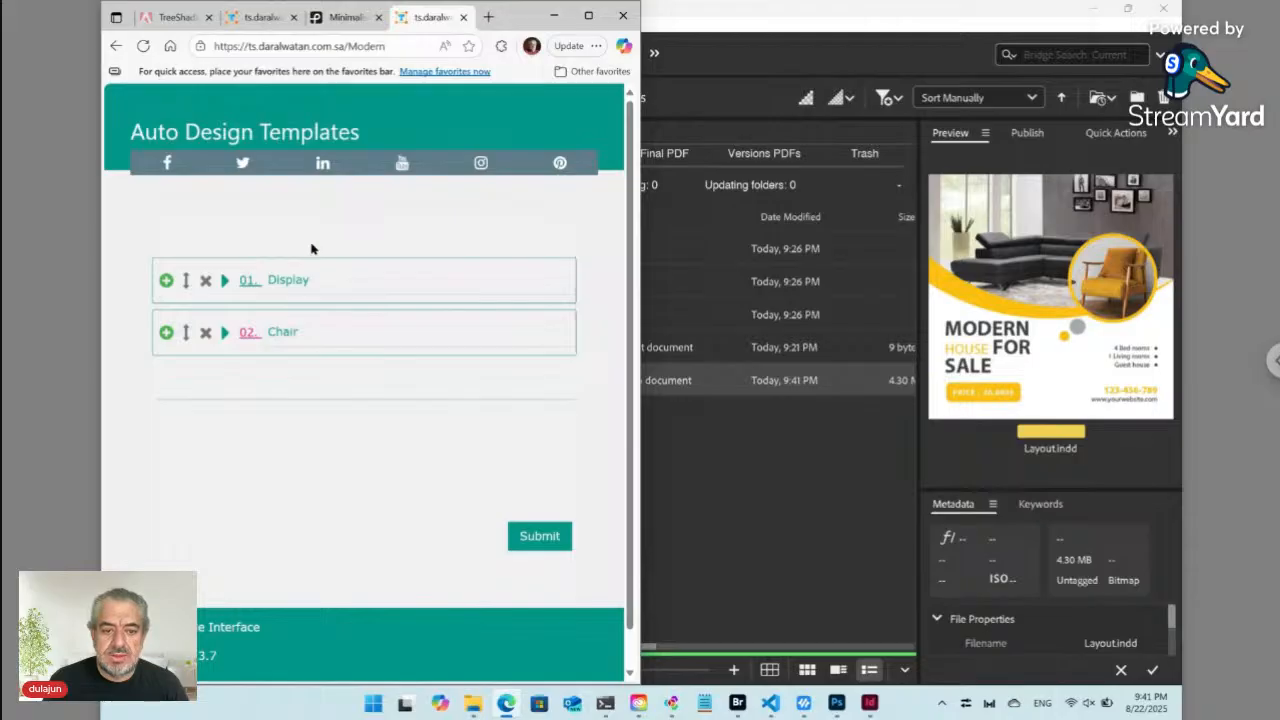
left_click(206, 334)
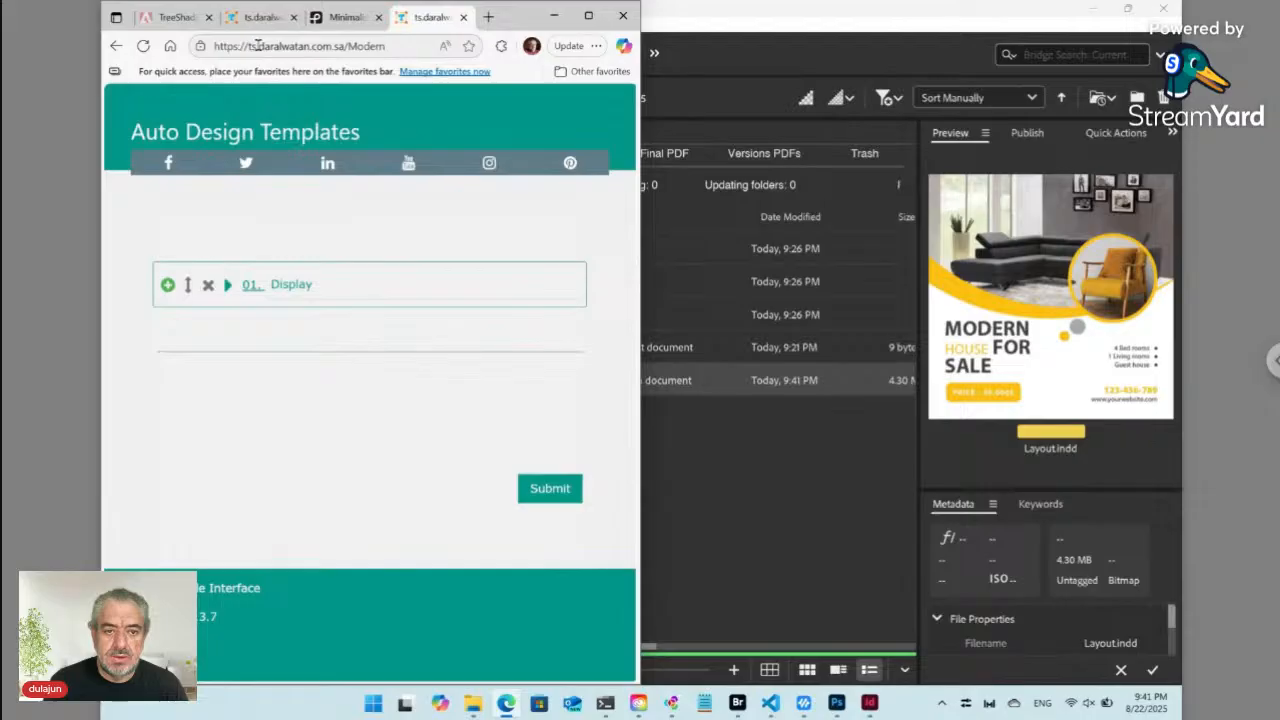
left_click(554, 489)
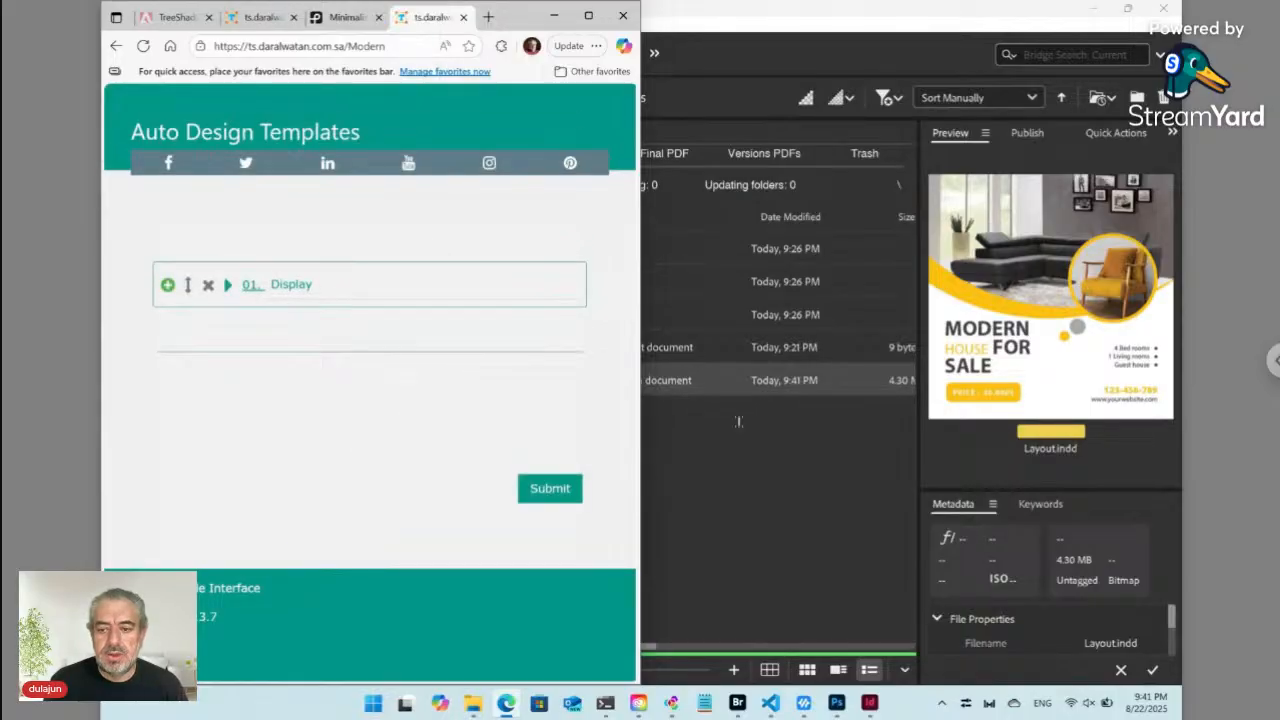
Switch to Bridge and restore its window to the smaller size so it sits beside the browser form
left_click(784, 451)
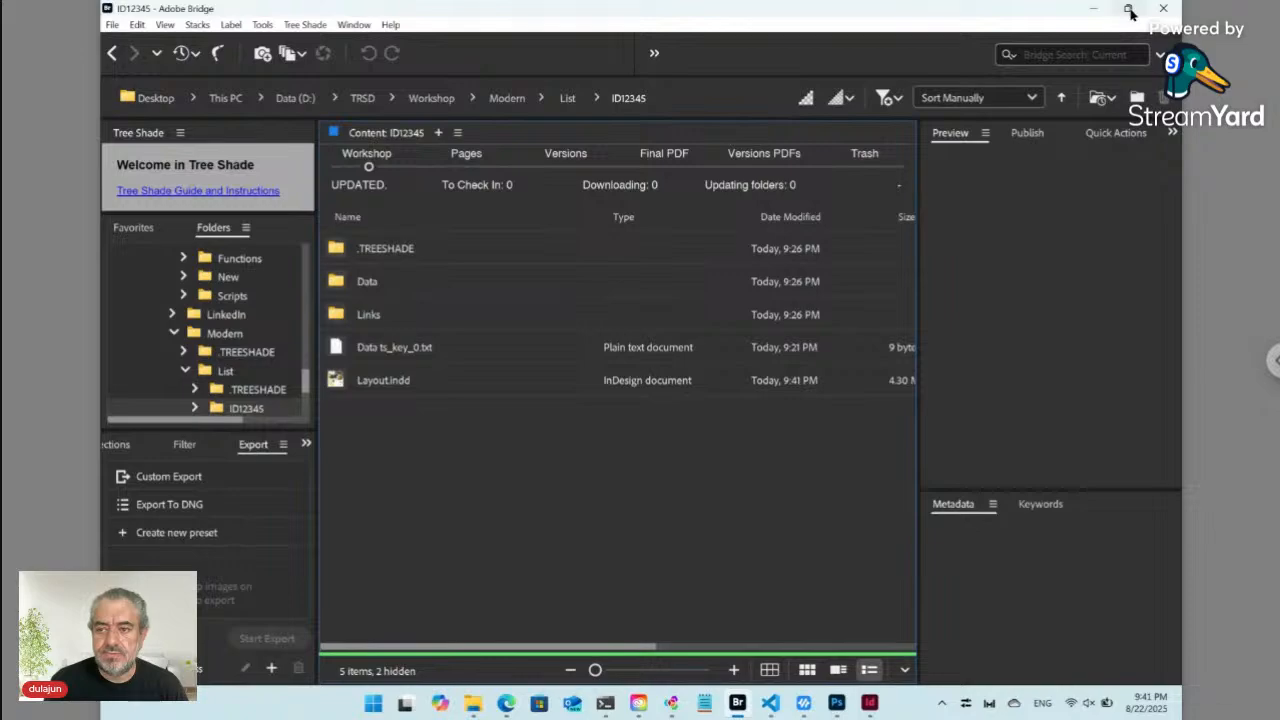
mouse_move(1128, 14)
left_click(1071, 106)
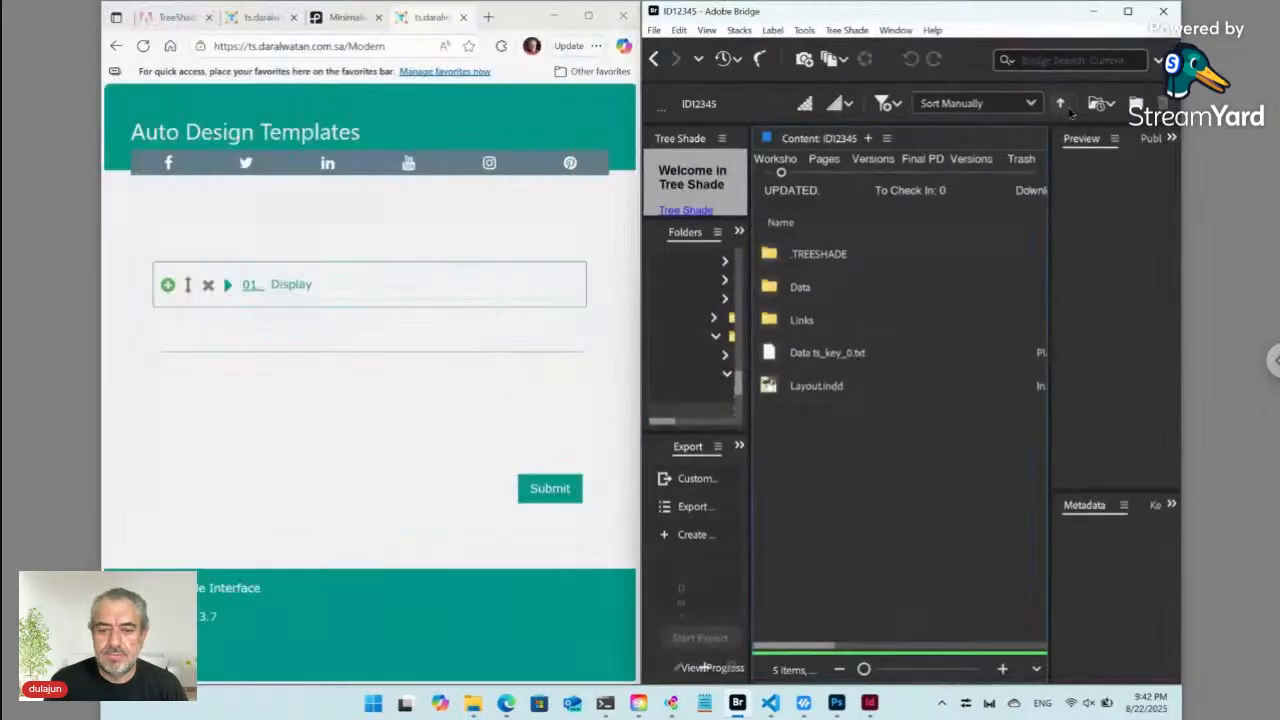
Add a second entry after Display in the web form and name it Chair
left_click(453, 372)
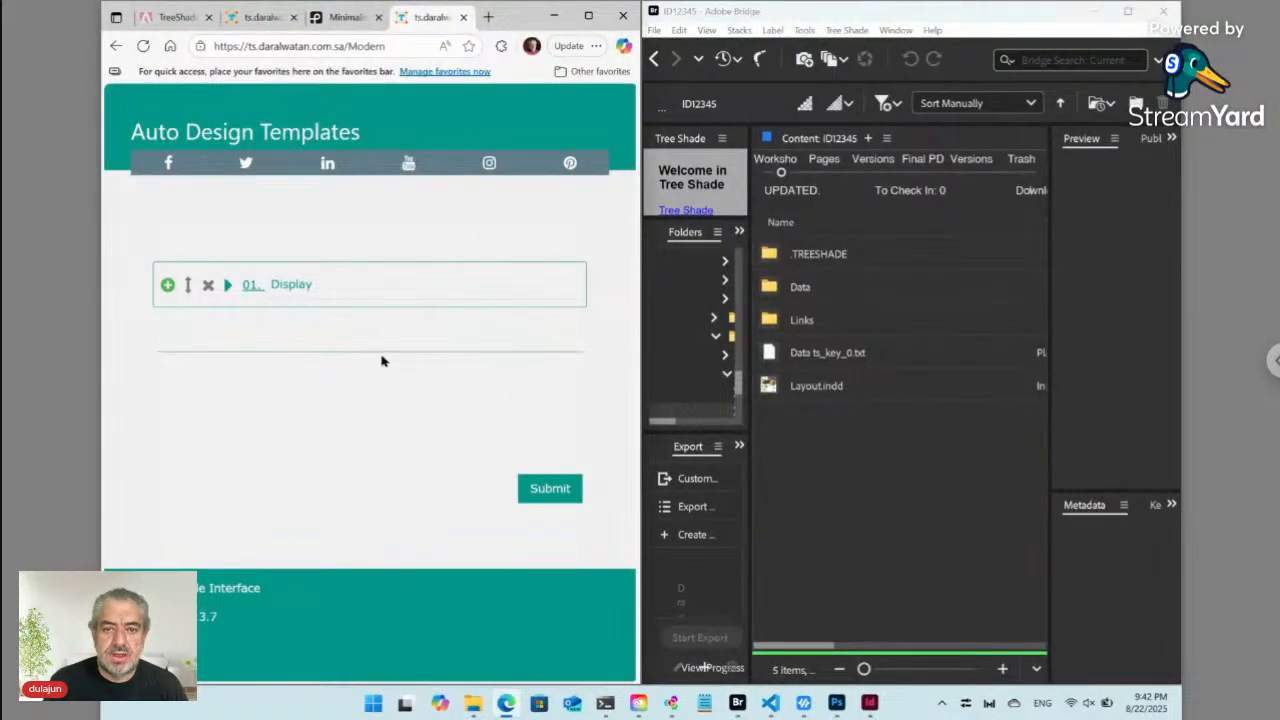
left_click(166, 284)
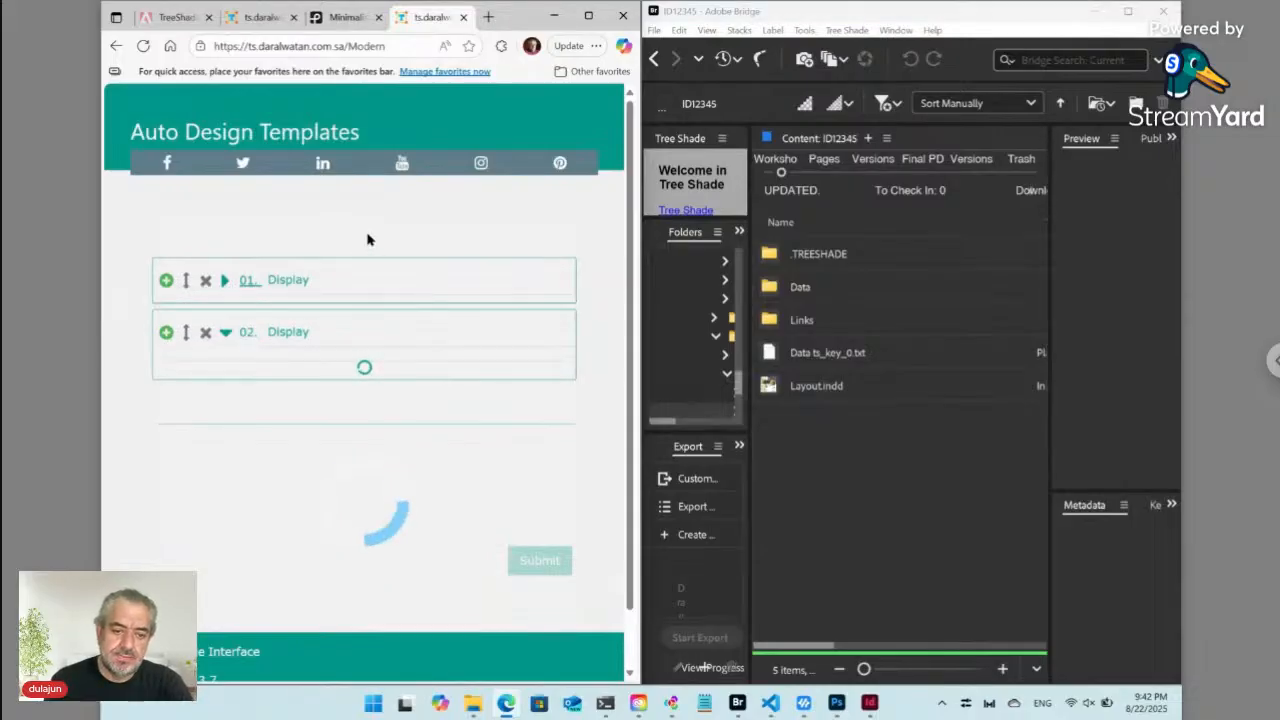
left_click(307, 332)
double_click(307, 332)
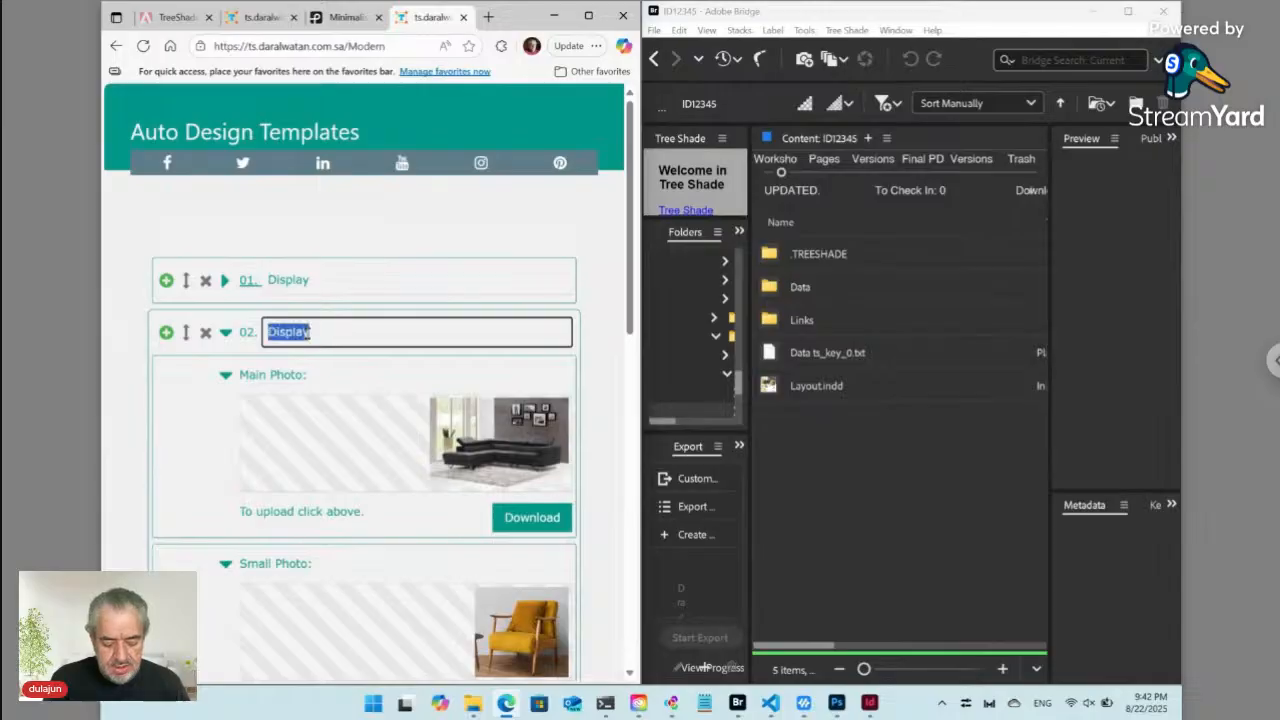
type("Chair")
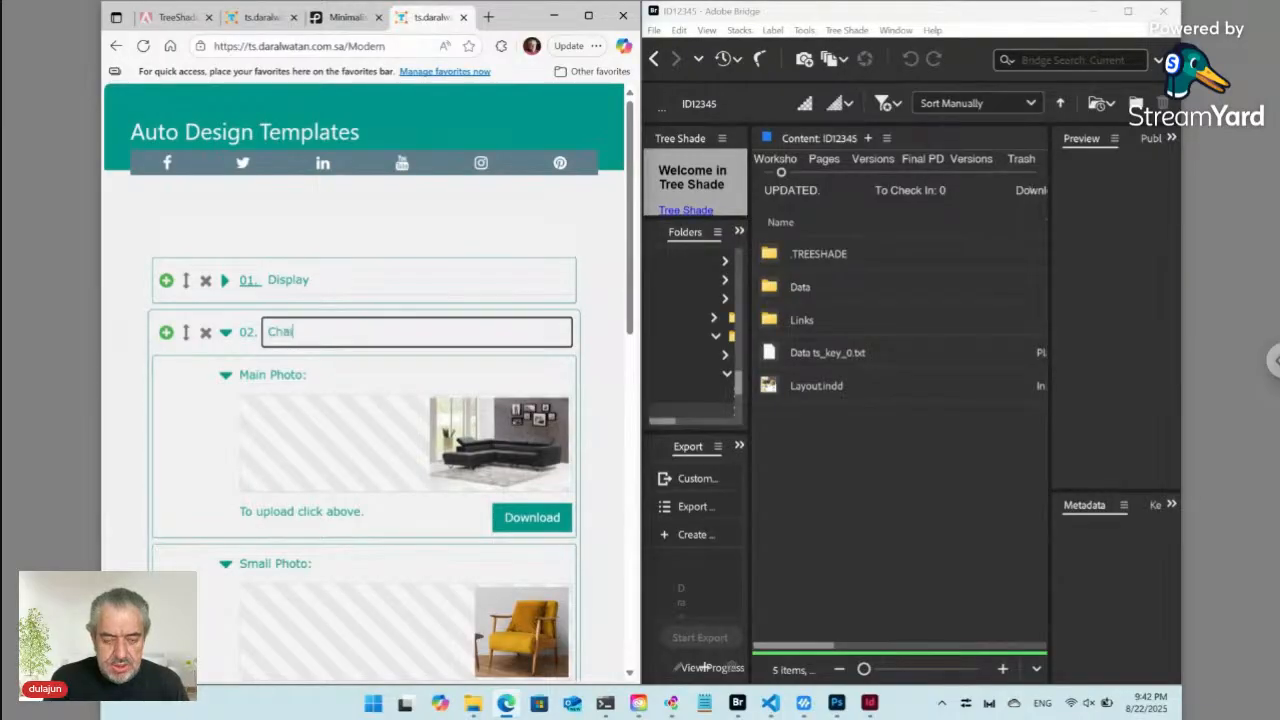
Upload pexels-jenkin-shen-12165130-33559216.jpg from Downloads as the Chair entry's Main Photo
left_click(470, 440)
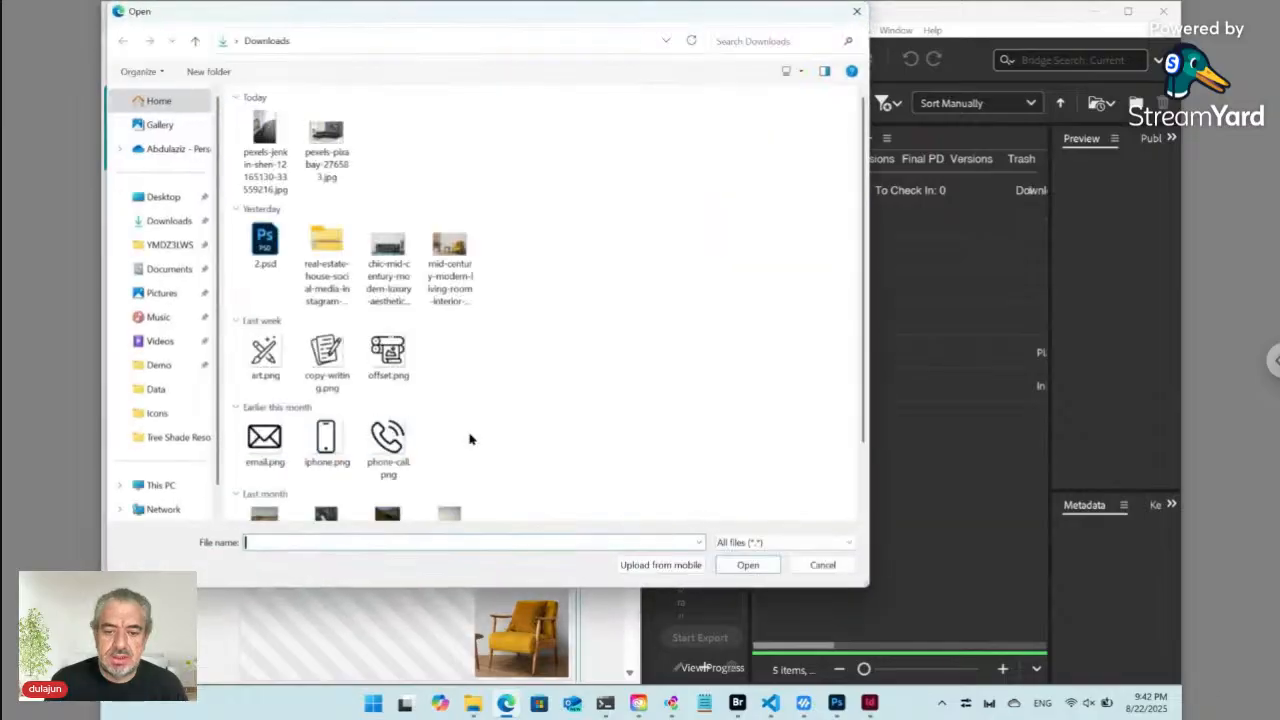
left_click(265, 150)
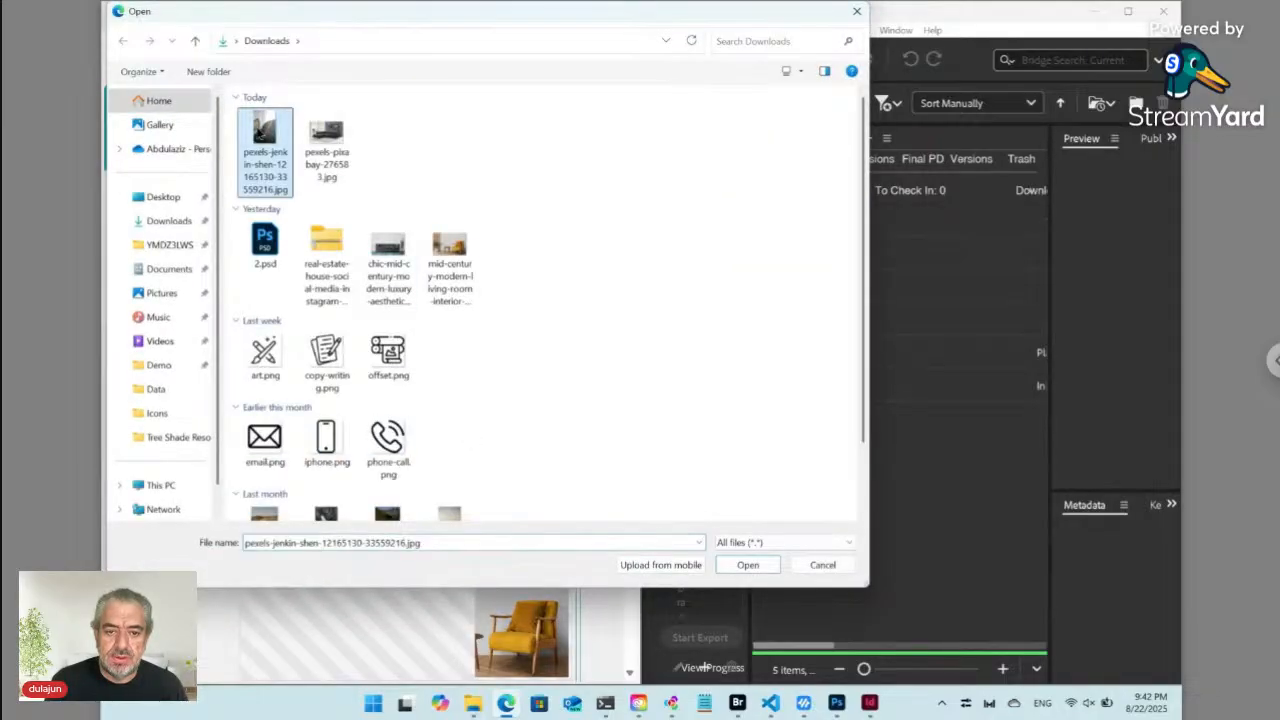
left_click(748, 565)
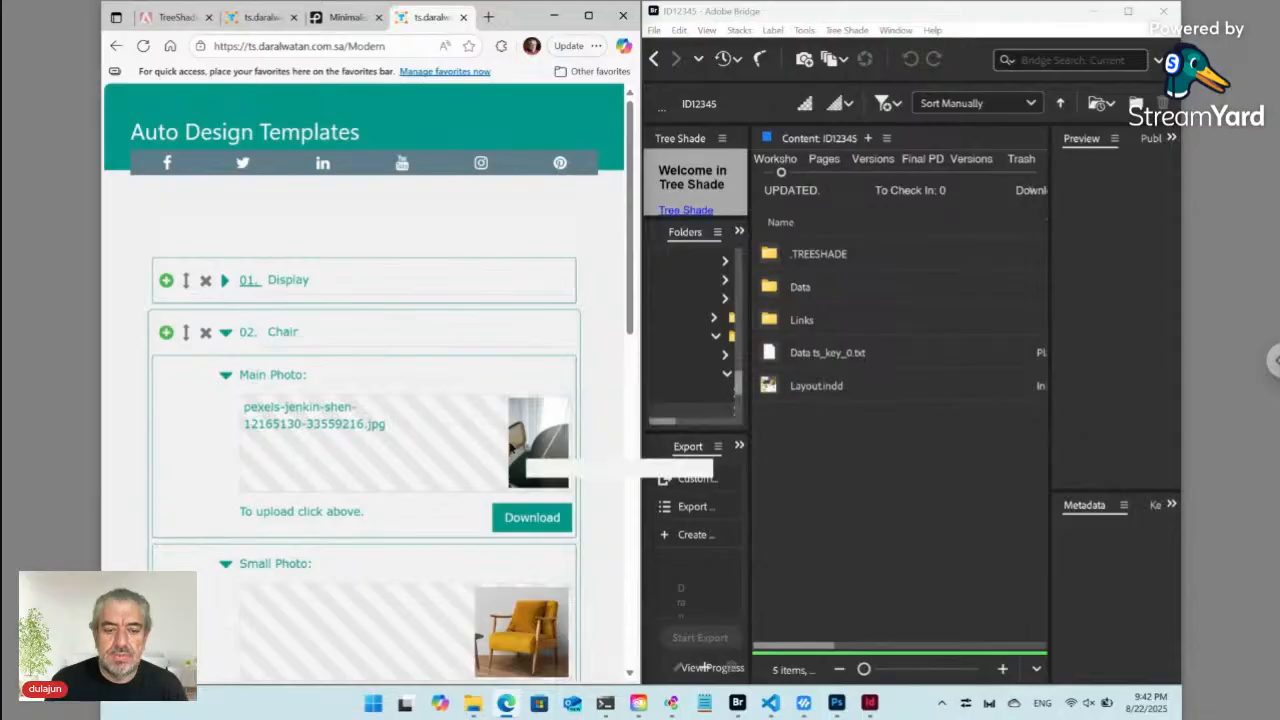
Move the asterisks in the Chair entry's Head text from HOUSE to MODERN so it reads *MODERN*
scroll(258, 443, "down", 2)
scroll(258, 443, "down", 5)
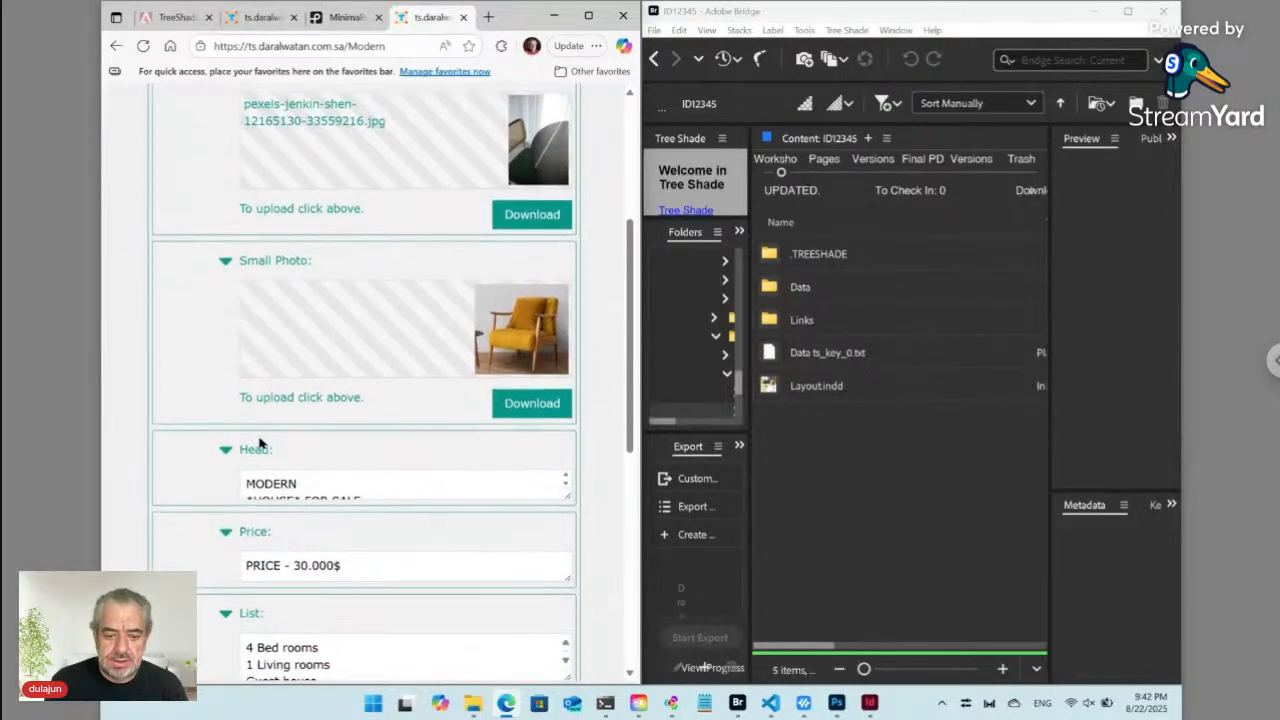
left_click(276, 431)
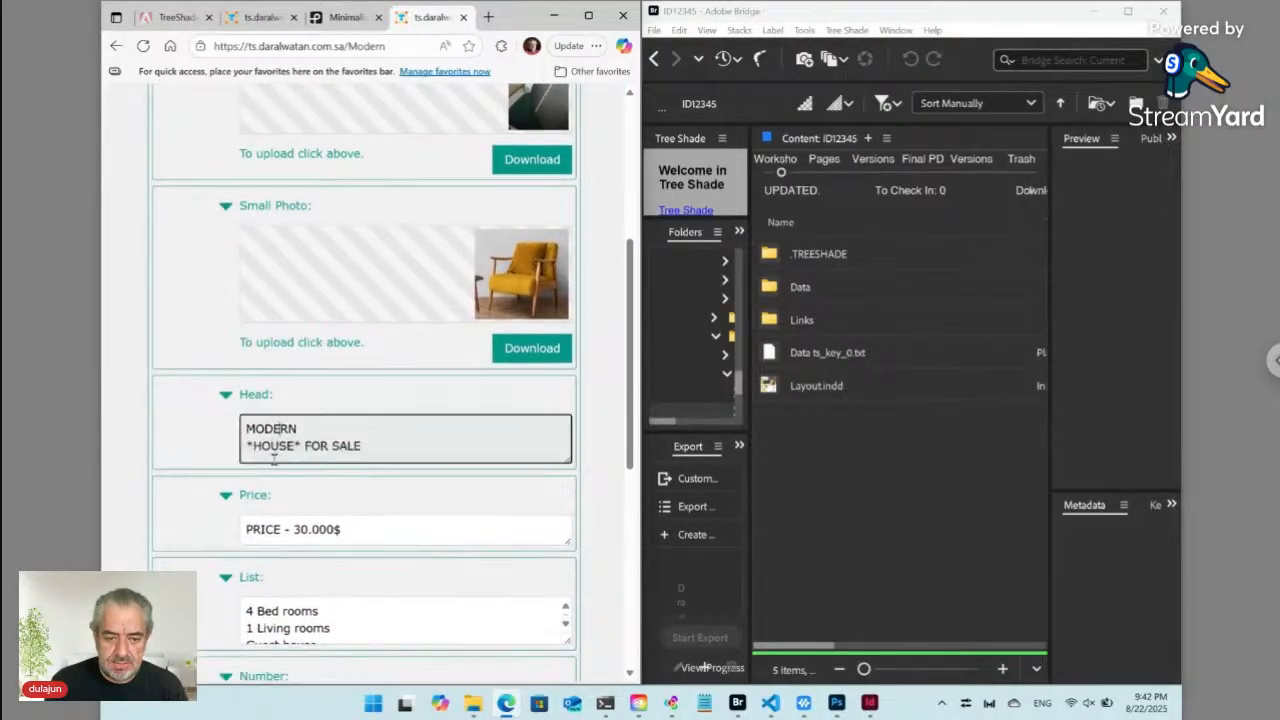
key("Left")
key("shift+Left")
key("Delete")
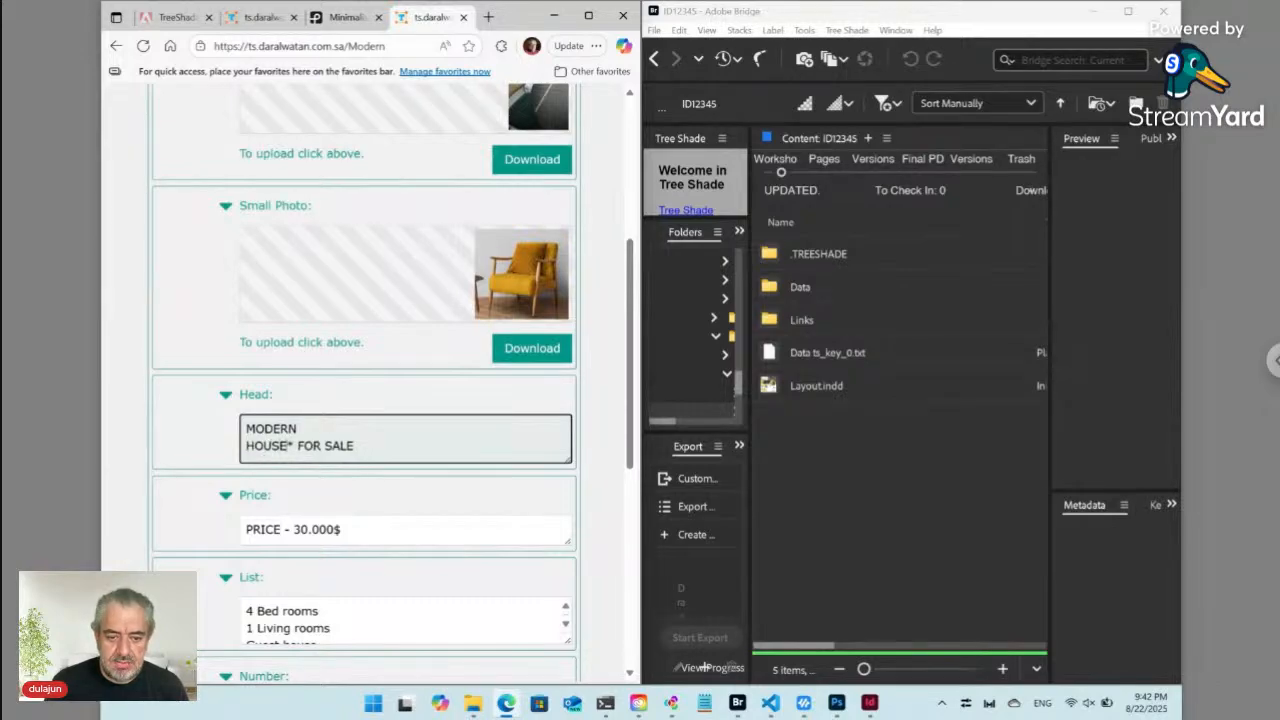
key("Delete")
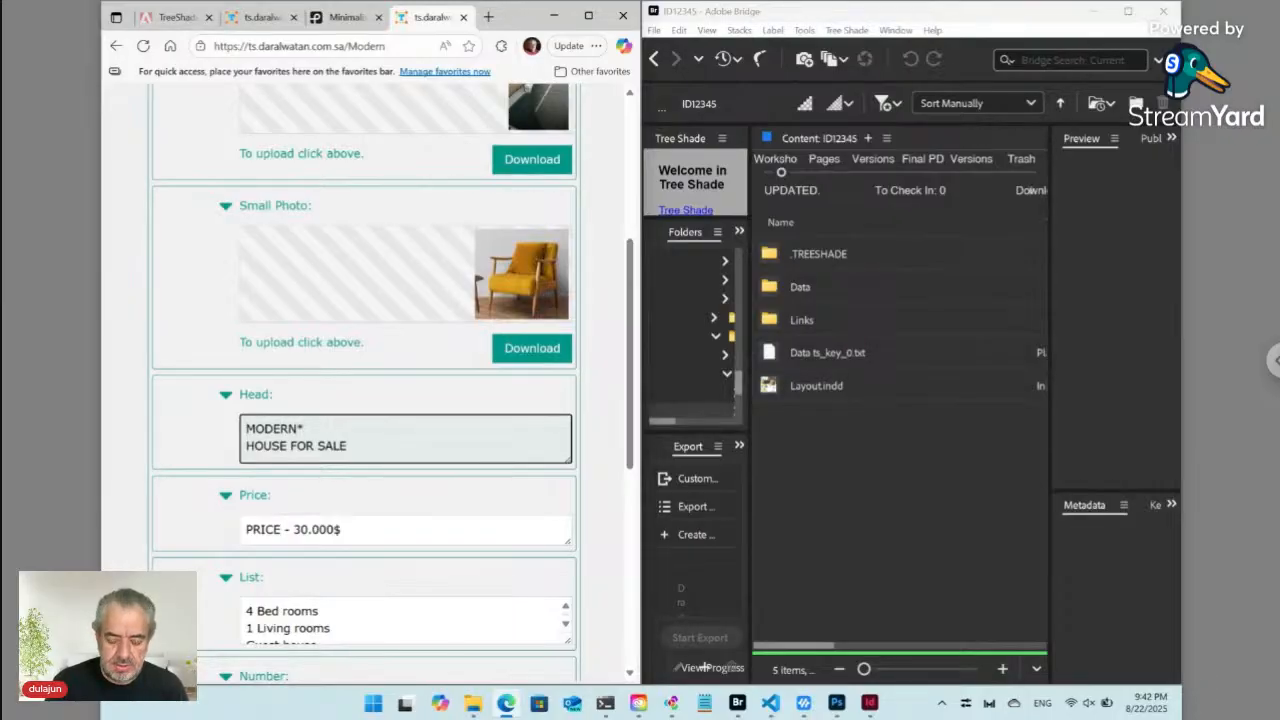
type("*")
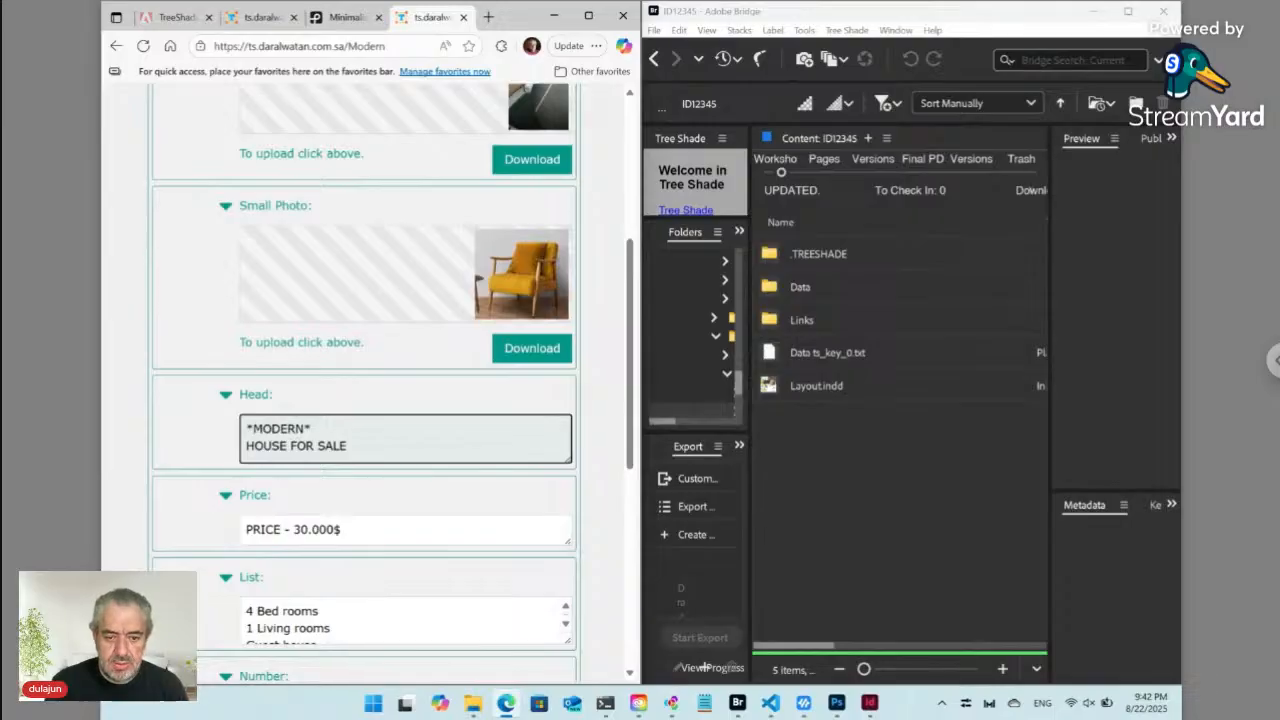
Replace HOUSE with CHAIR in the second line of the Head text
double_click(241, 448)
type("CHair")
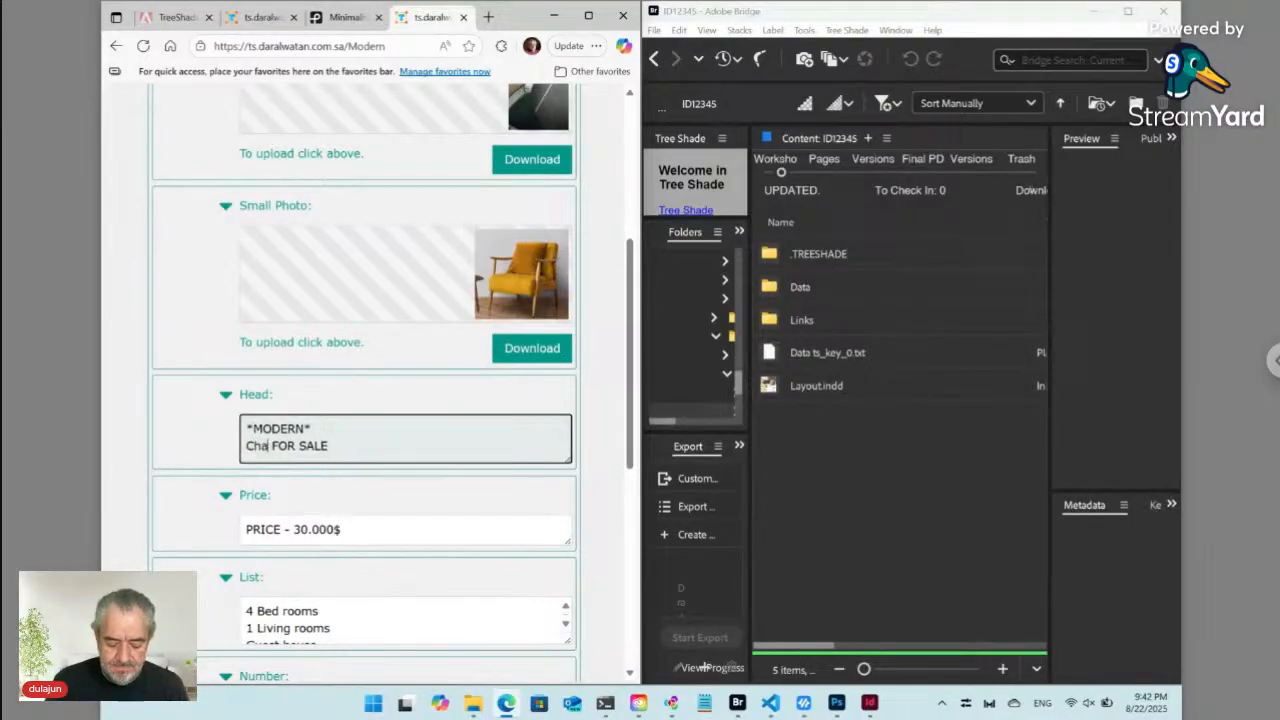
key("shift+Left")
key("shift+Left")
key("shift+Left")
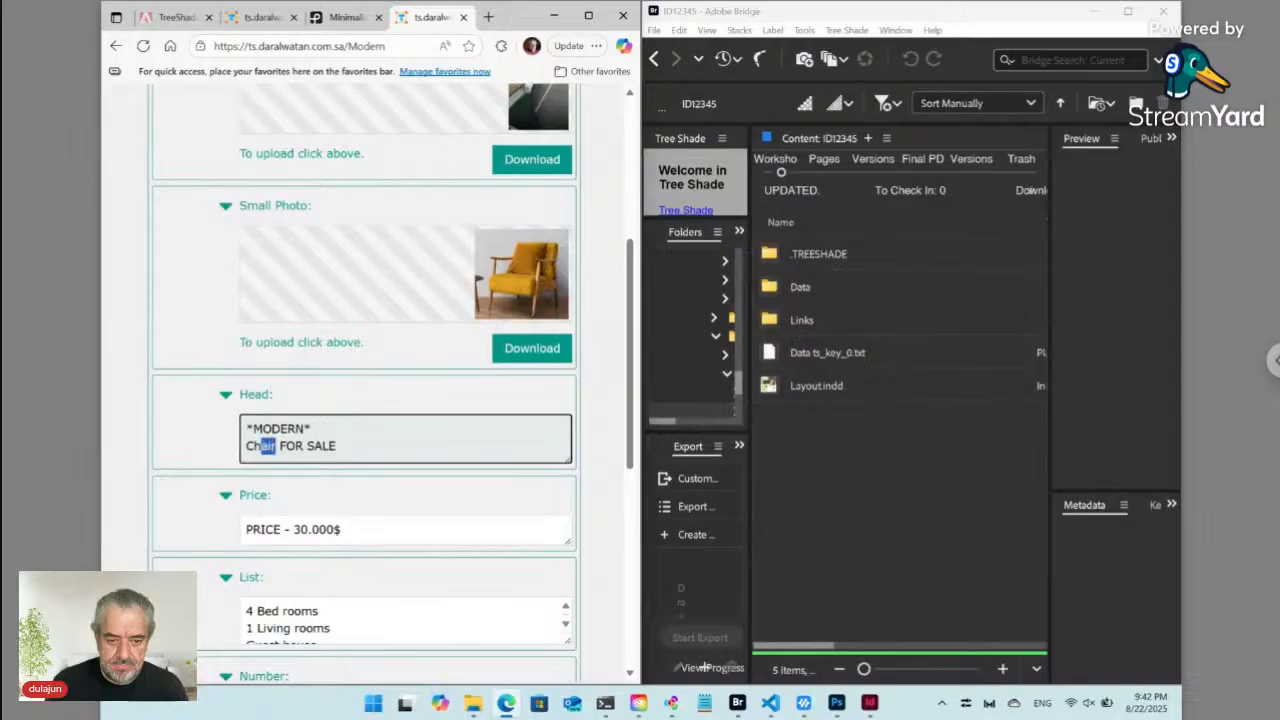
key("shift+Left")
type("HAIR")
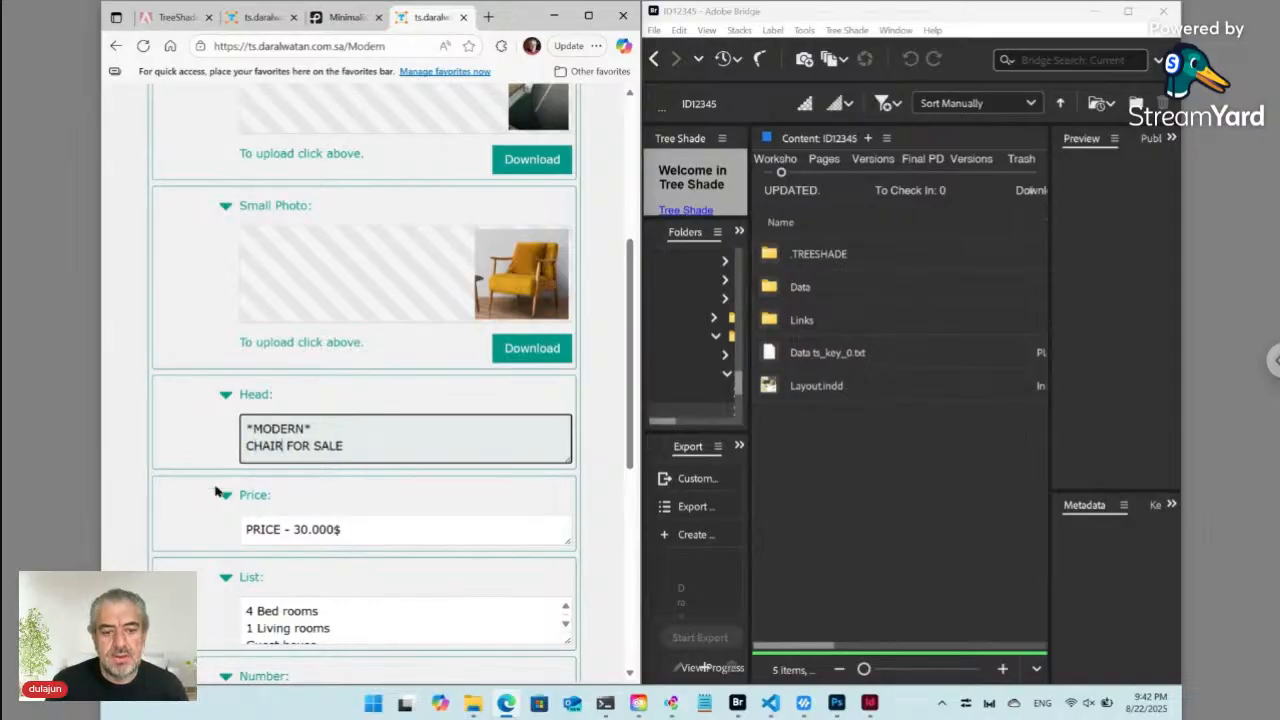
Set the Chair entry's Price text to PRICE - 400$ and submit the form
left_click(304, 529)
key("shift+Left")
key("shift+Left")
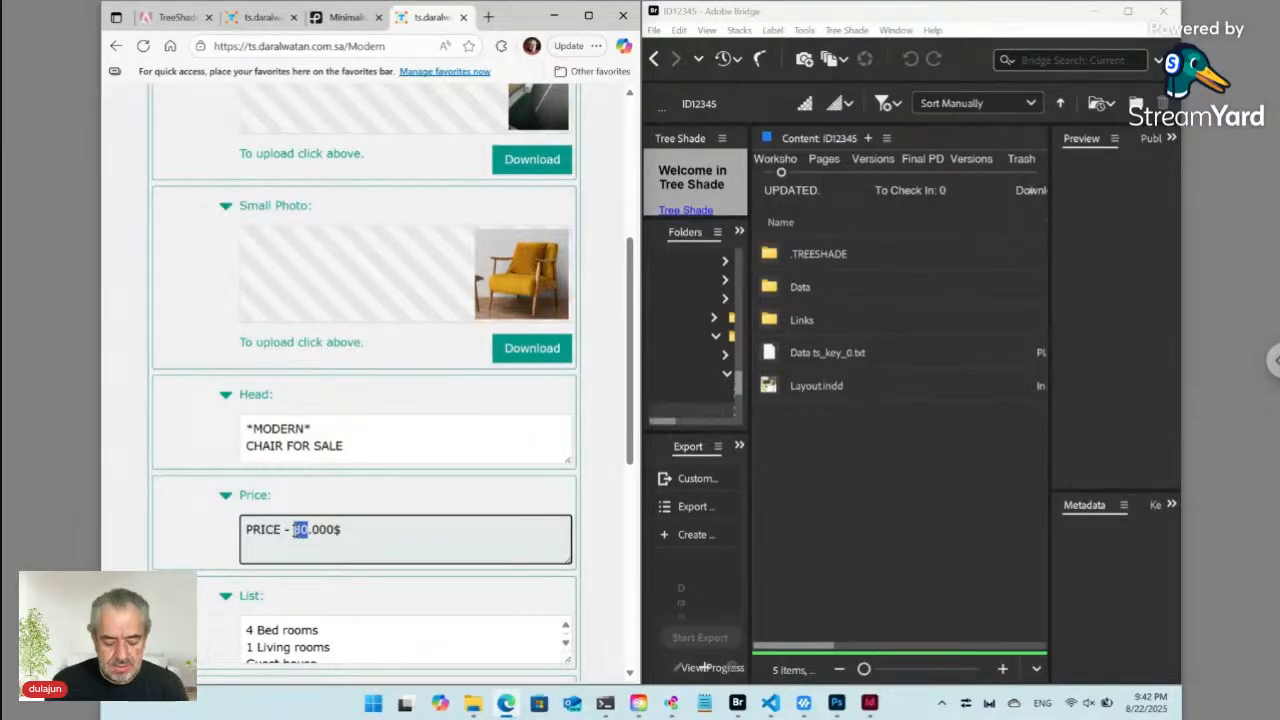
key("Left")
key("shift+Right")
key("shift+Right")
key("shift+Right")
key("shift+Right")
key("shift+Right")
key("shift+Right")
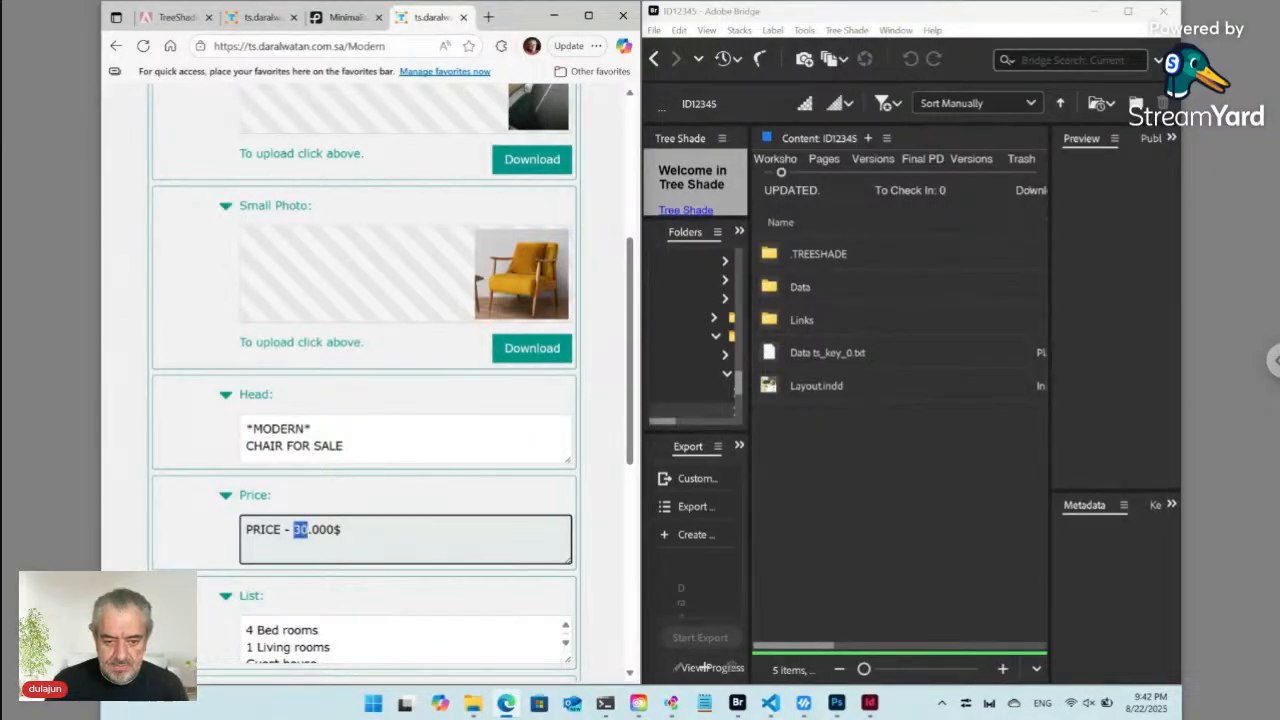
type("400")
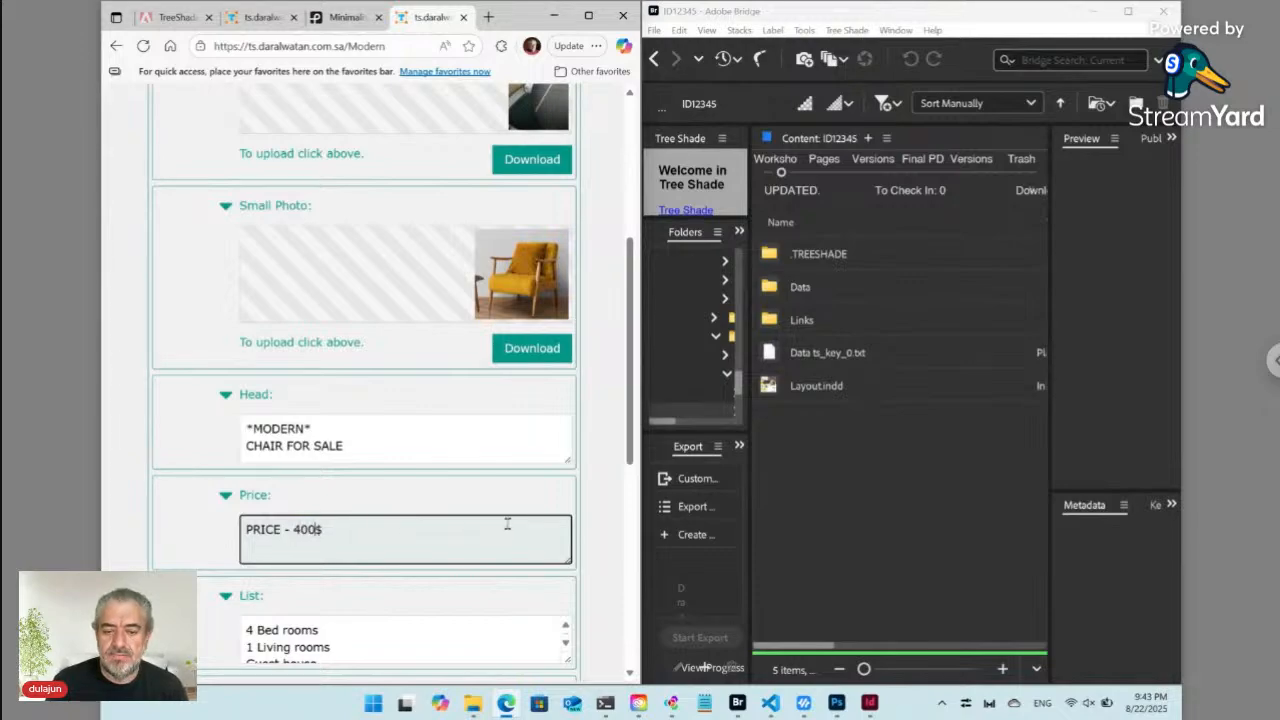
left_click(603, 524)
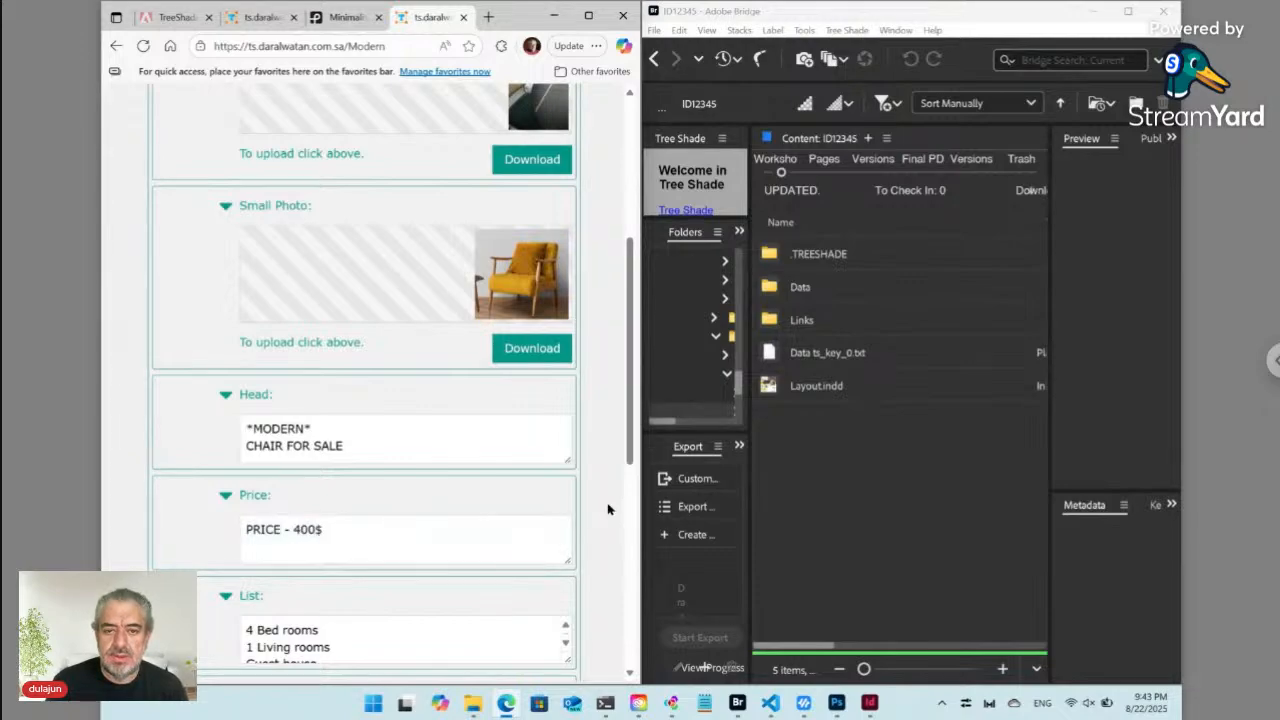
scroll(607, 510, "down", 5)
left_click(539, 497)
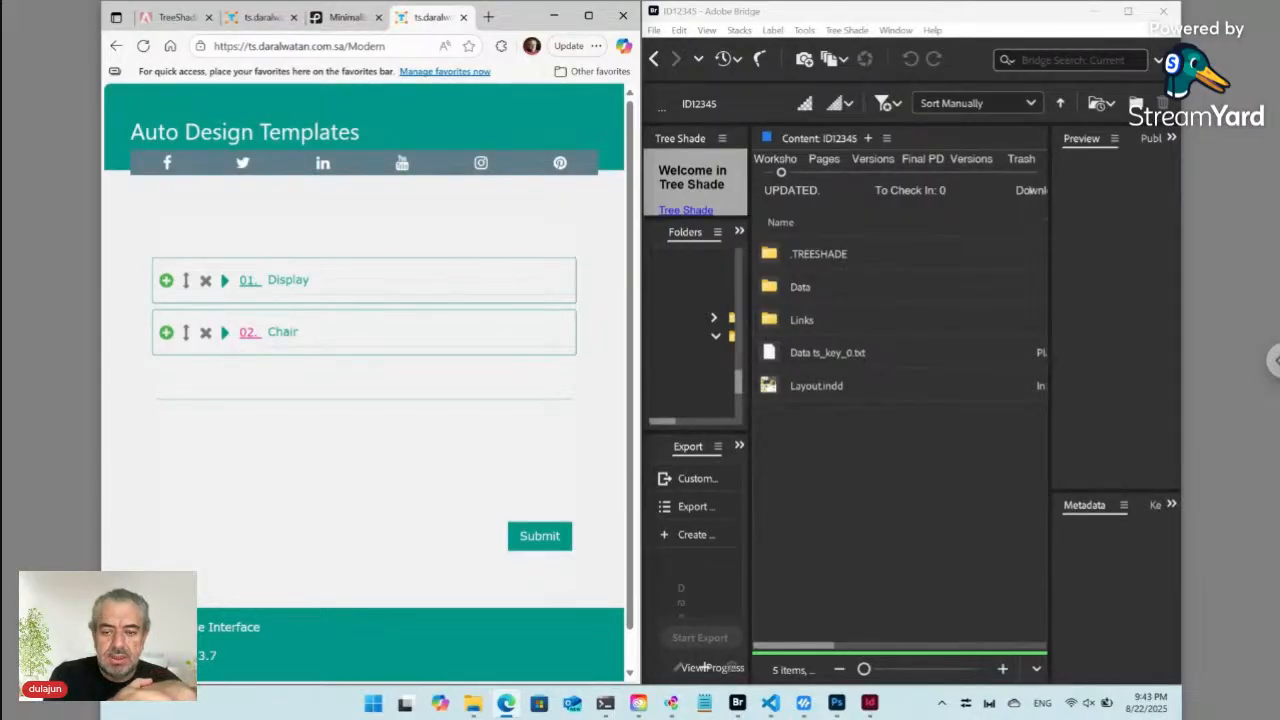
Switch to InDesign and back to the browser, open the Chair entry's own page, and maximize the browser window to check its address
key("alt+Tab")
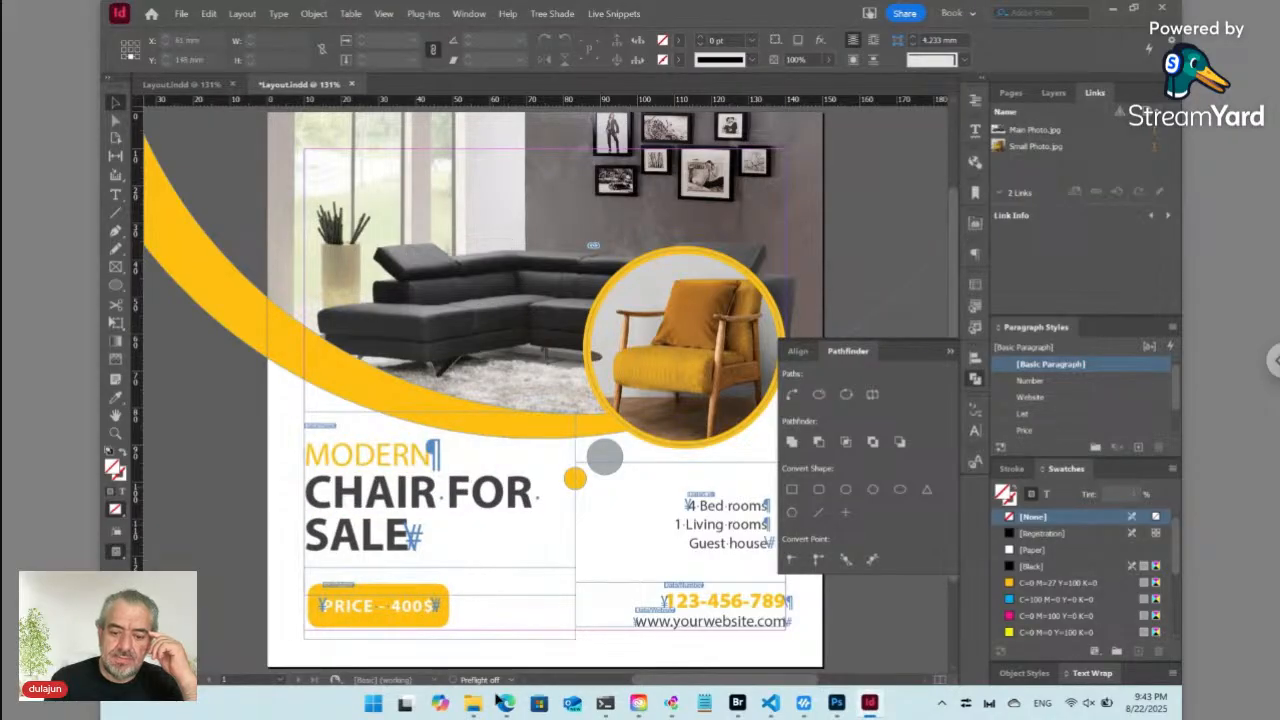
mouse_move(507, 708)
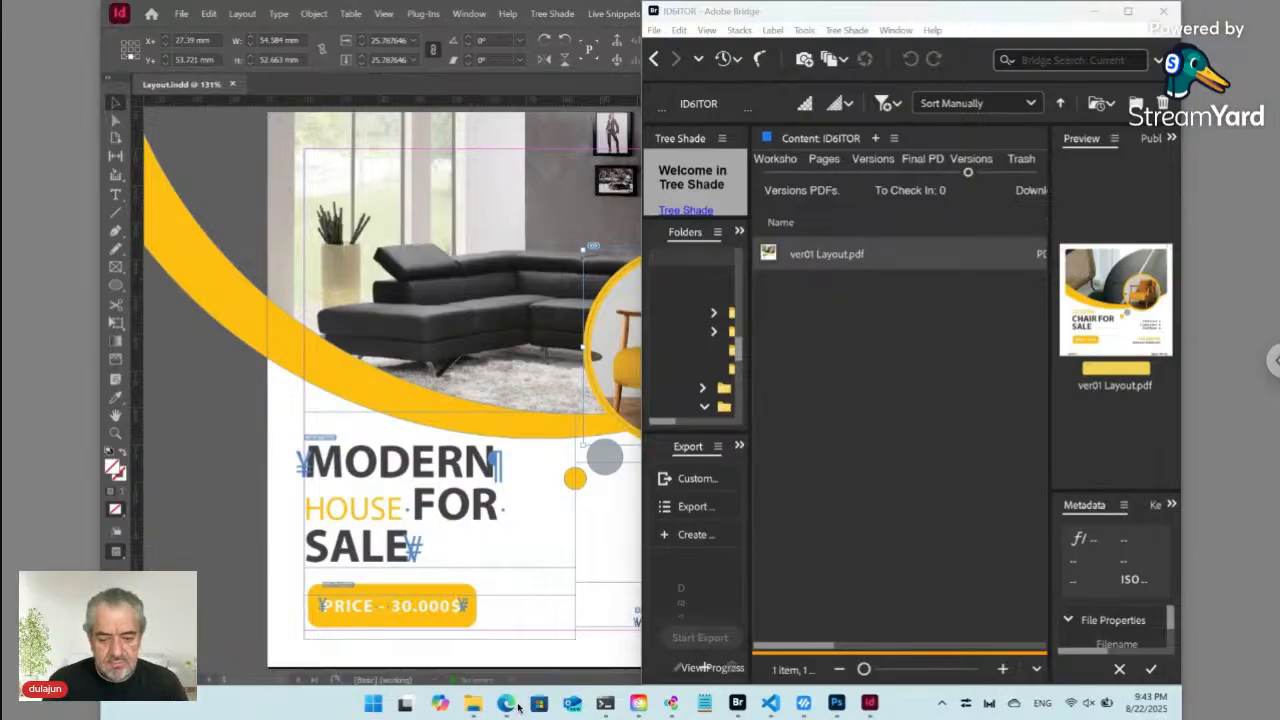
left_click(509, 705)
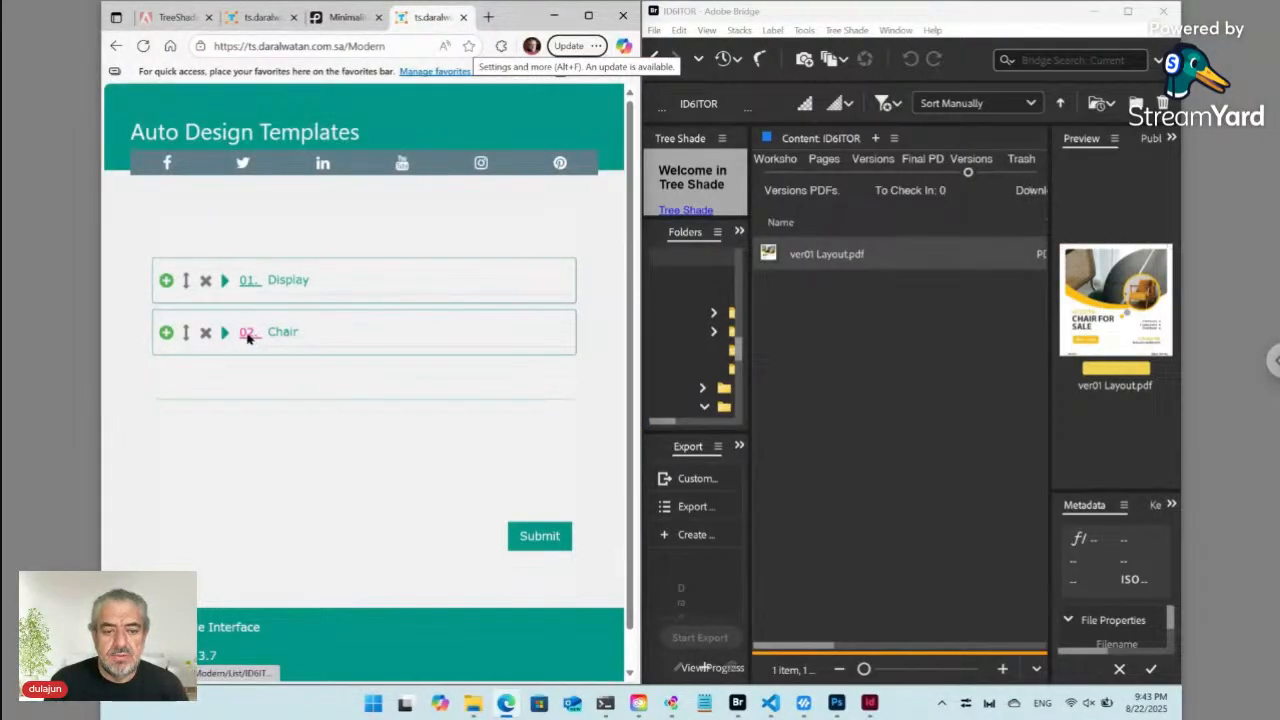
left_click(247, 337)
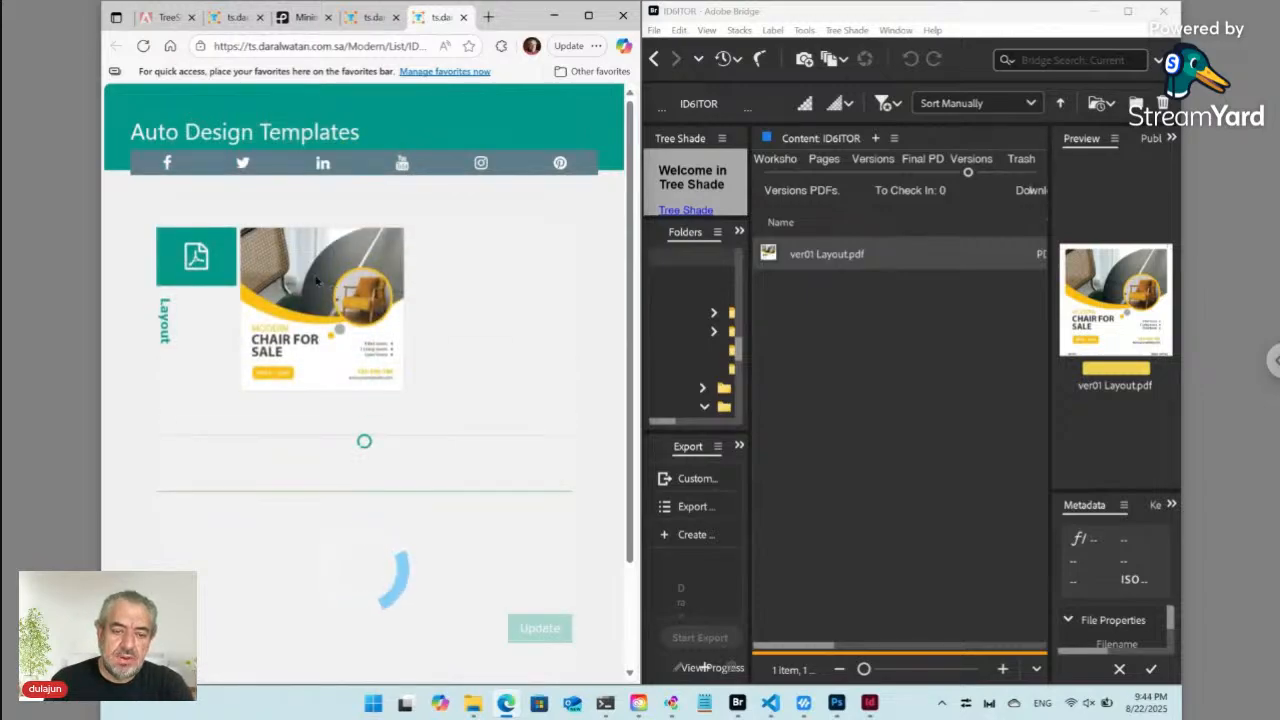
left_click(384, 50)
left_click(382, 48)
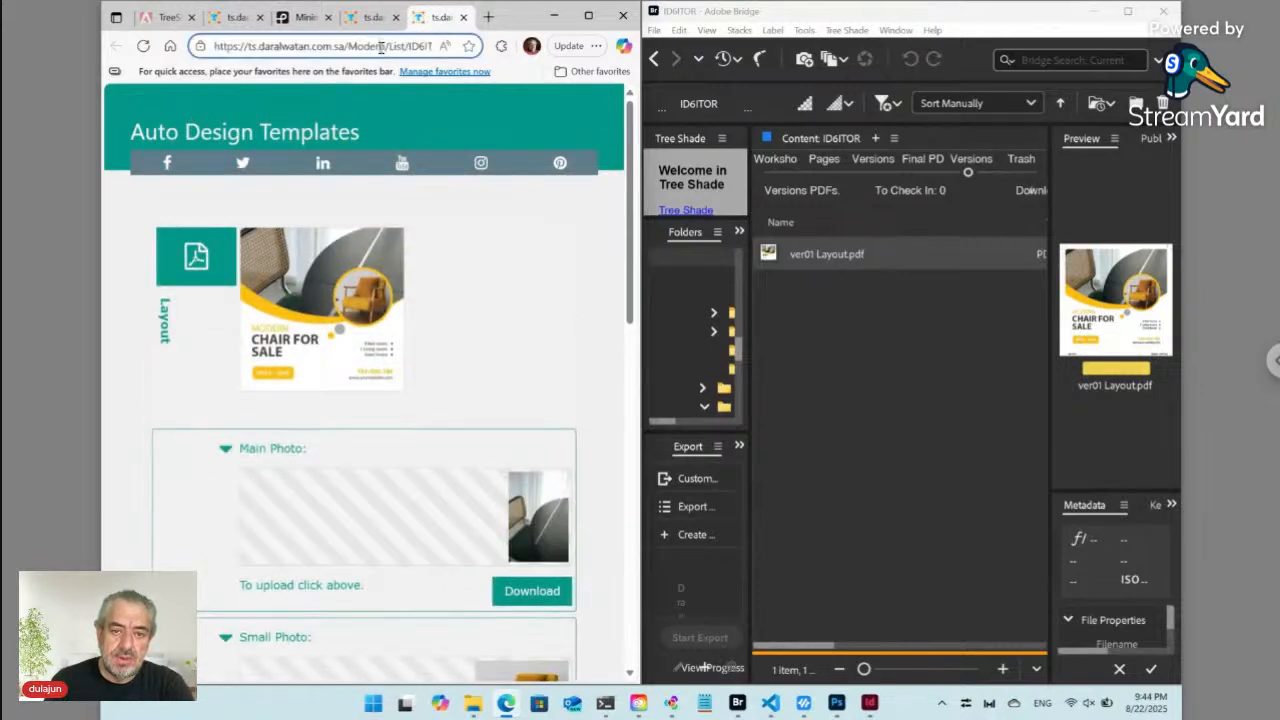
left_click(589, 16)
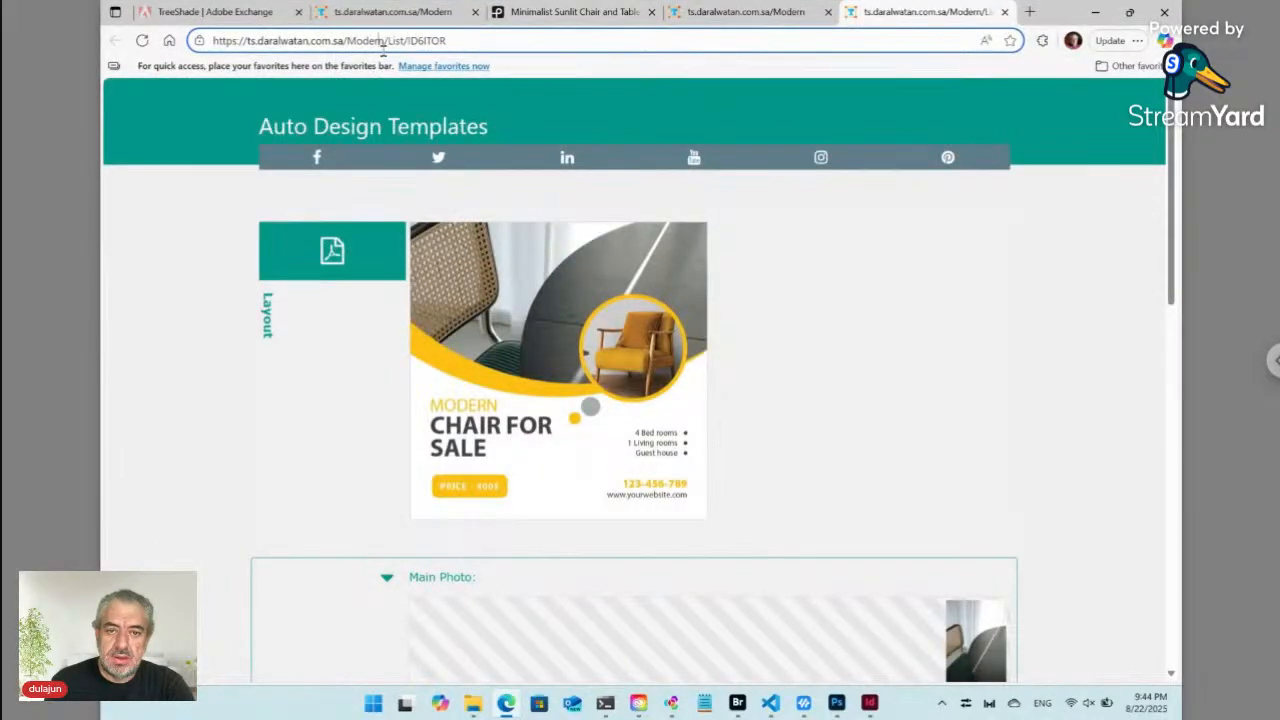
Switch to Bridge, maximize its window, and check the List folder in Versions PDFs before returning to ID6ITOR
left_click(737, 703)
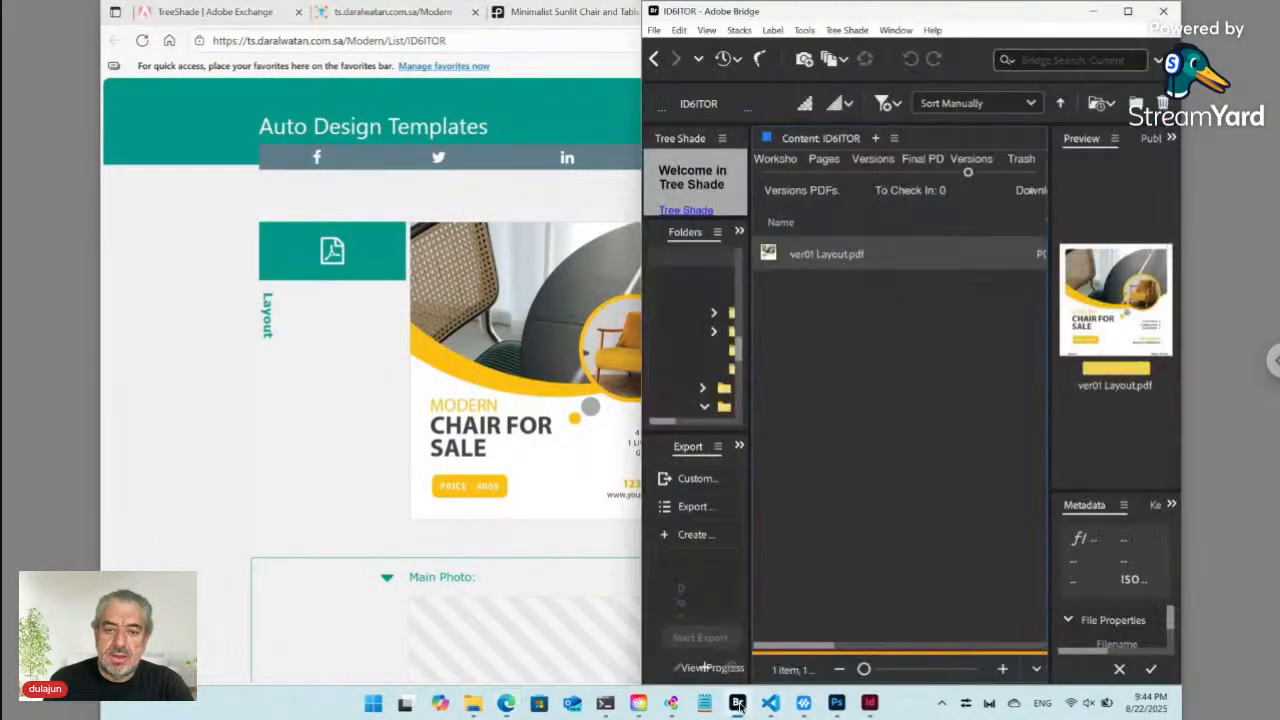
left_click(1128, 11)
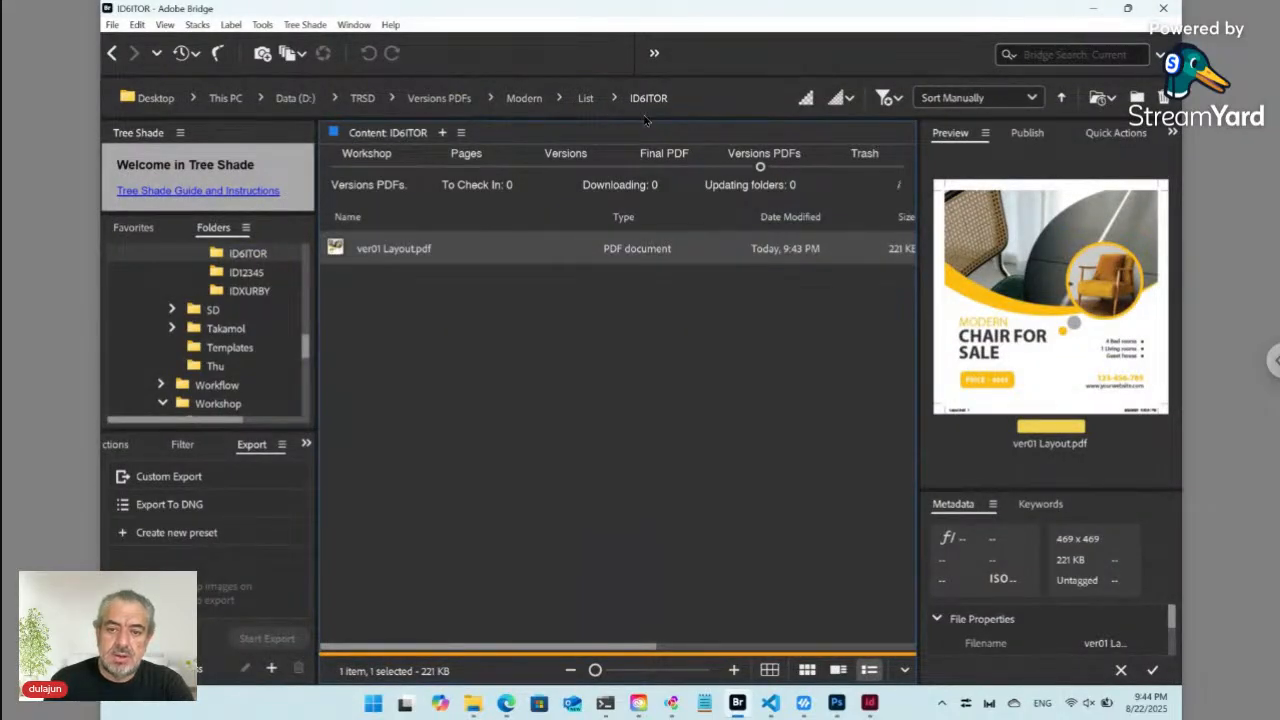
left_click(585, 98)
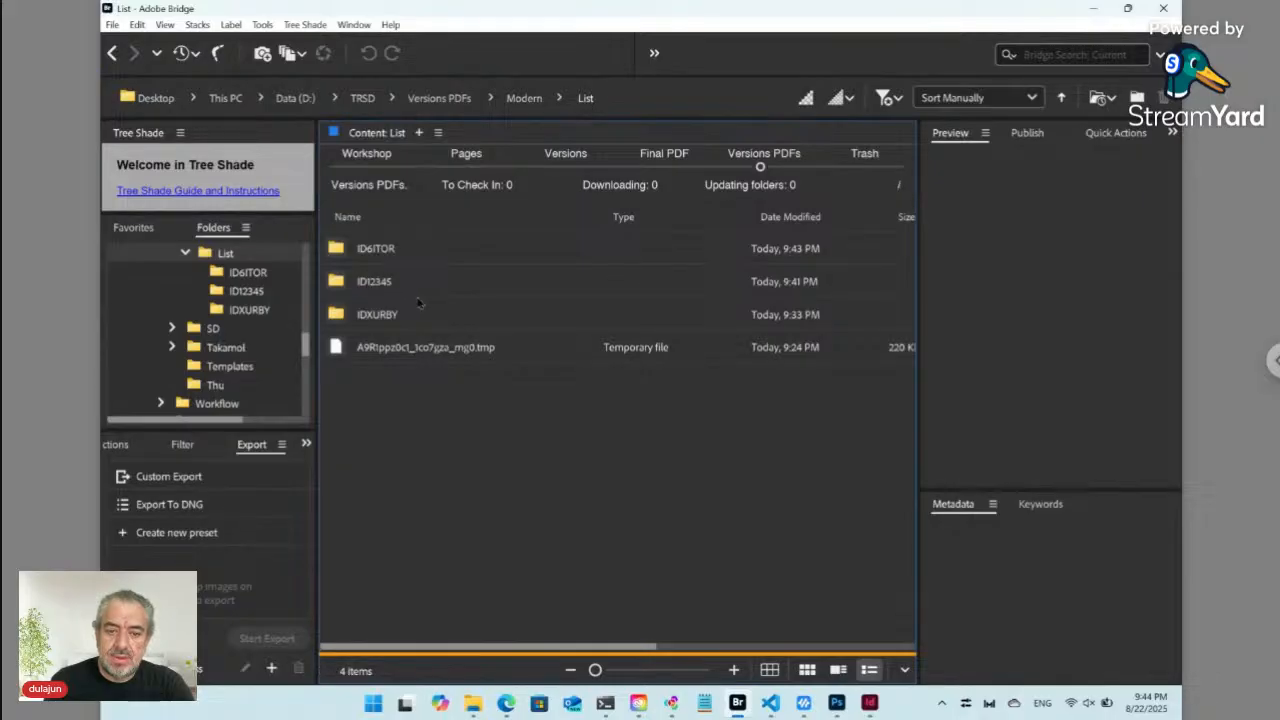
left_click(113, 53)
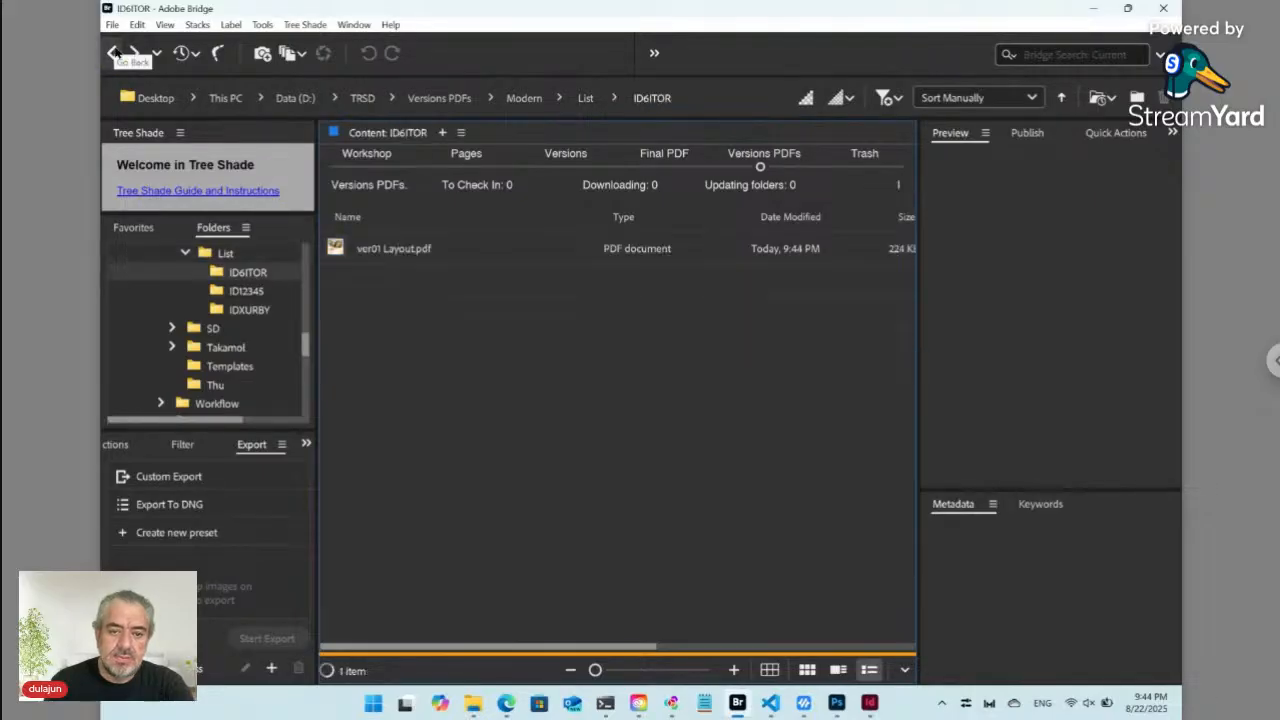
Go to the List folder in Workshop and open the folder paired with ID6ITOR [Chair].txt
left_click(366, 166)
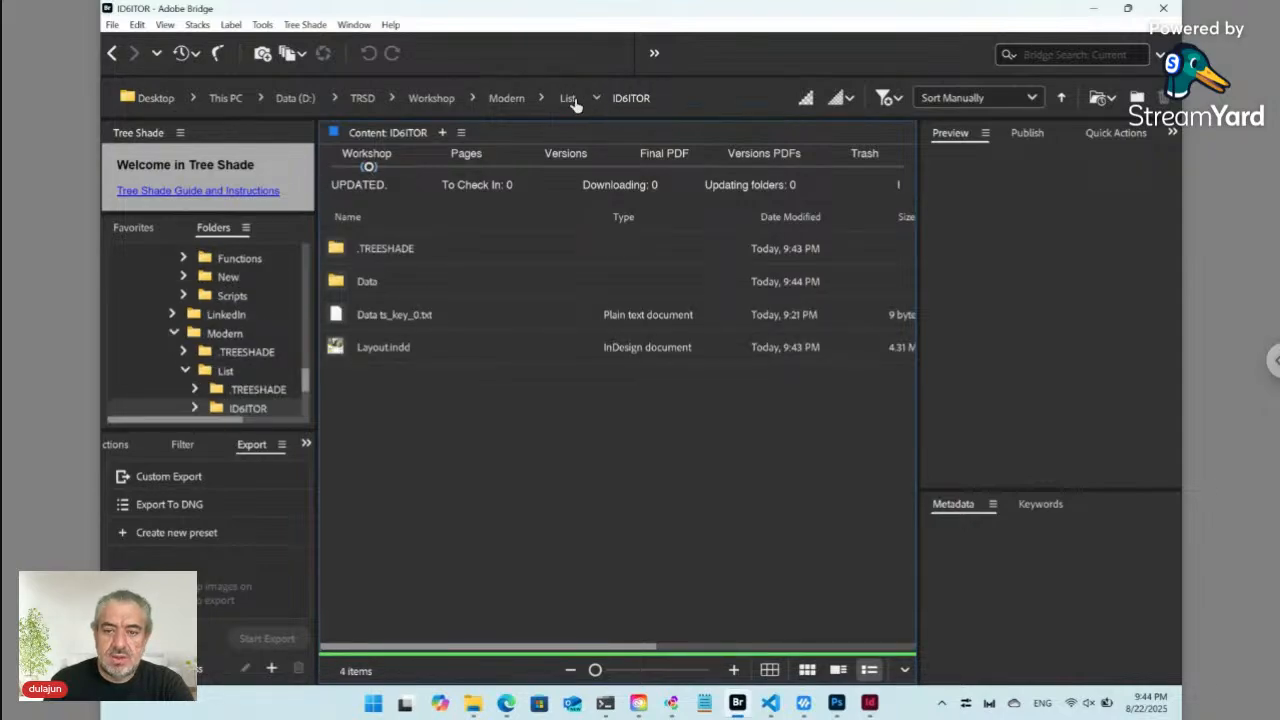
left_click(570, 98)
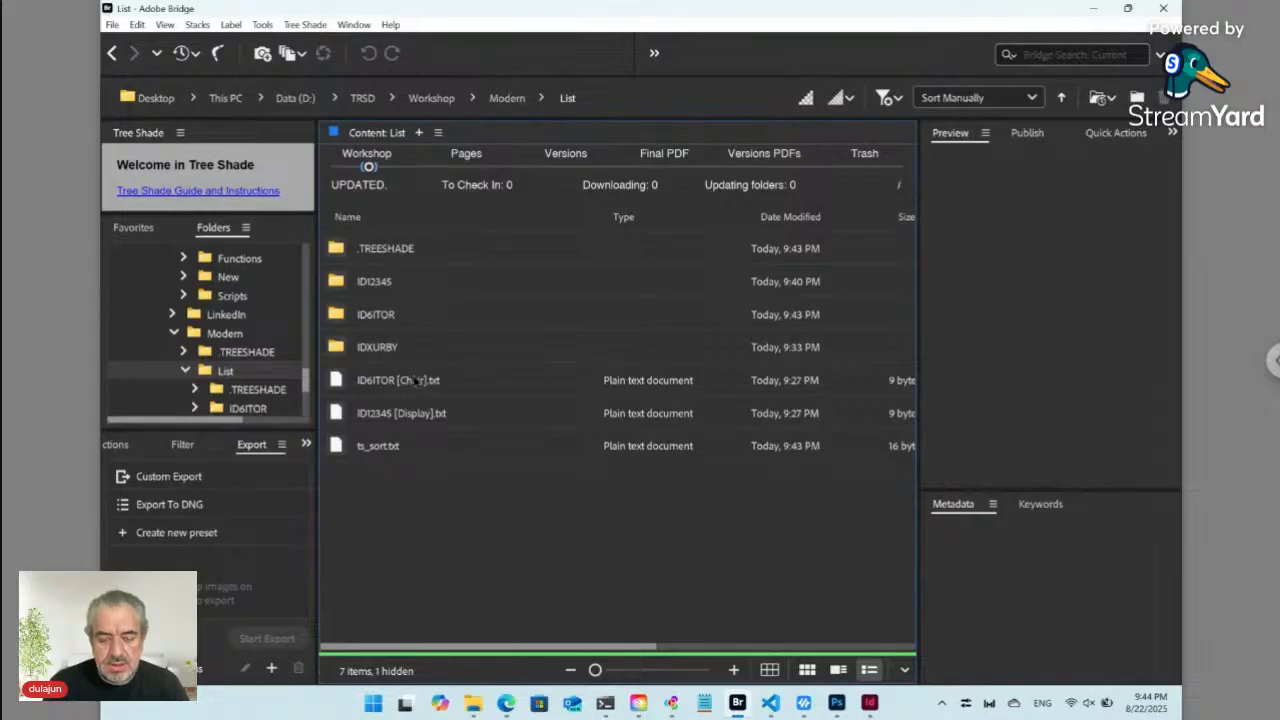
left_click(400, 381)
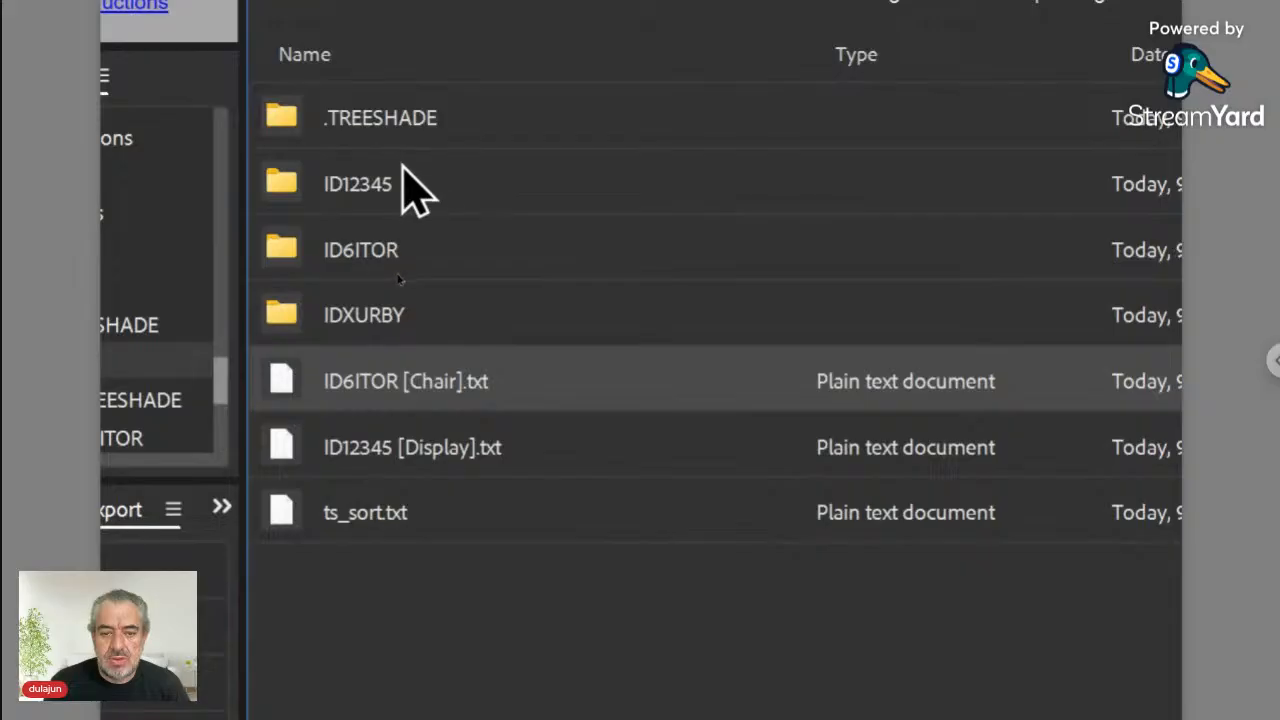
left_click(373, 383)
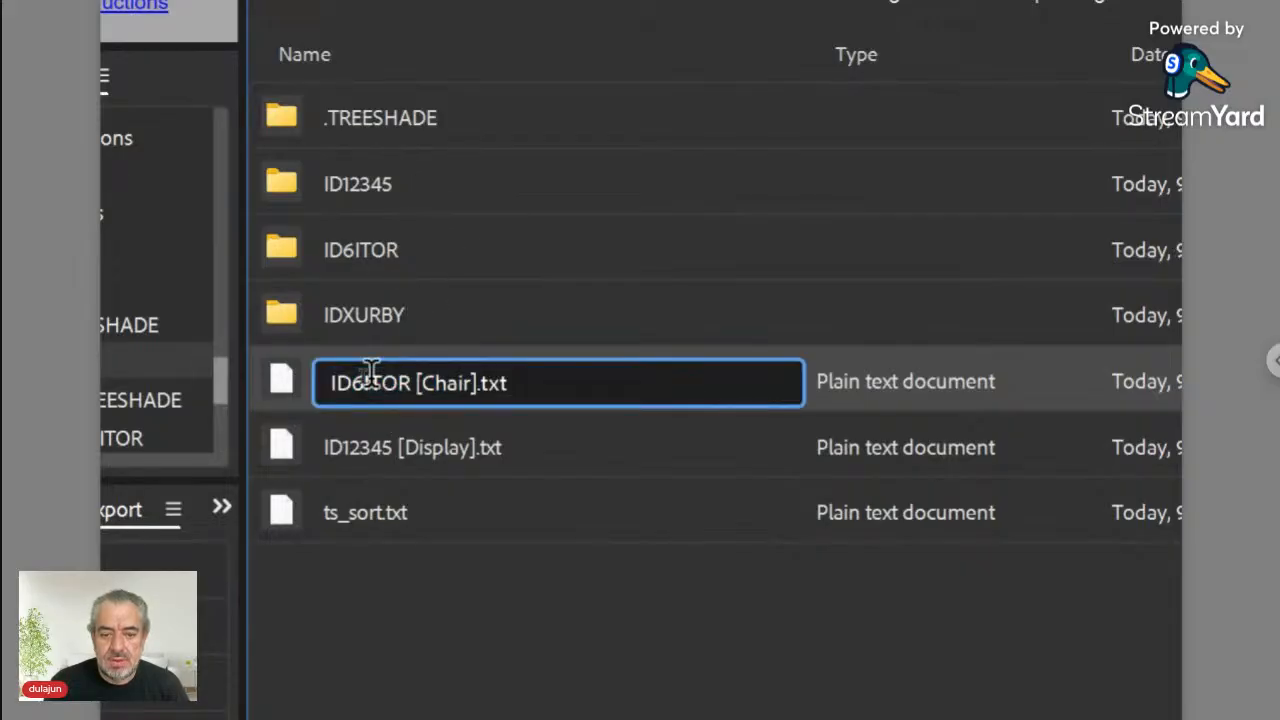
left_click(292, 384)
double_click(292, 385)
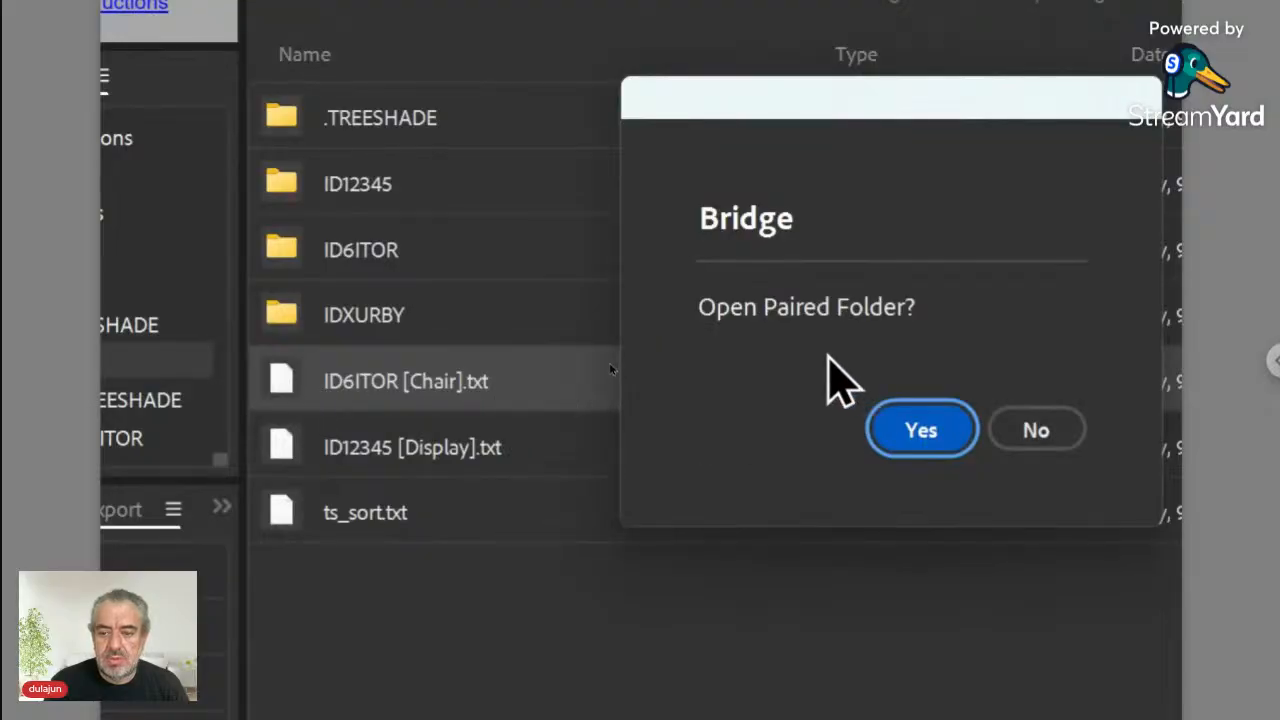
left_click(912, 432)
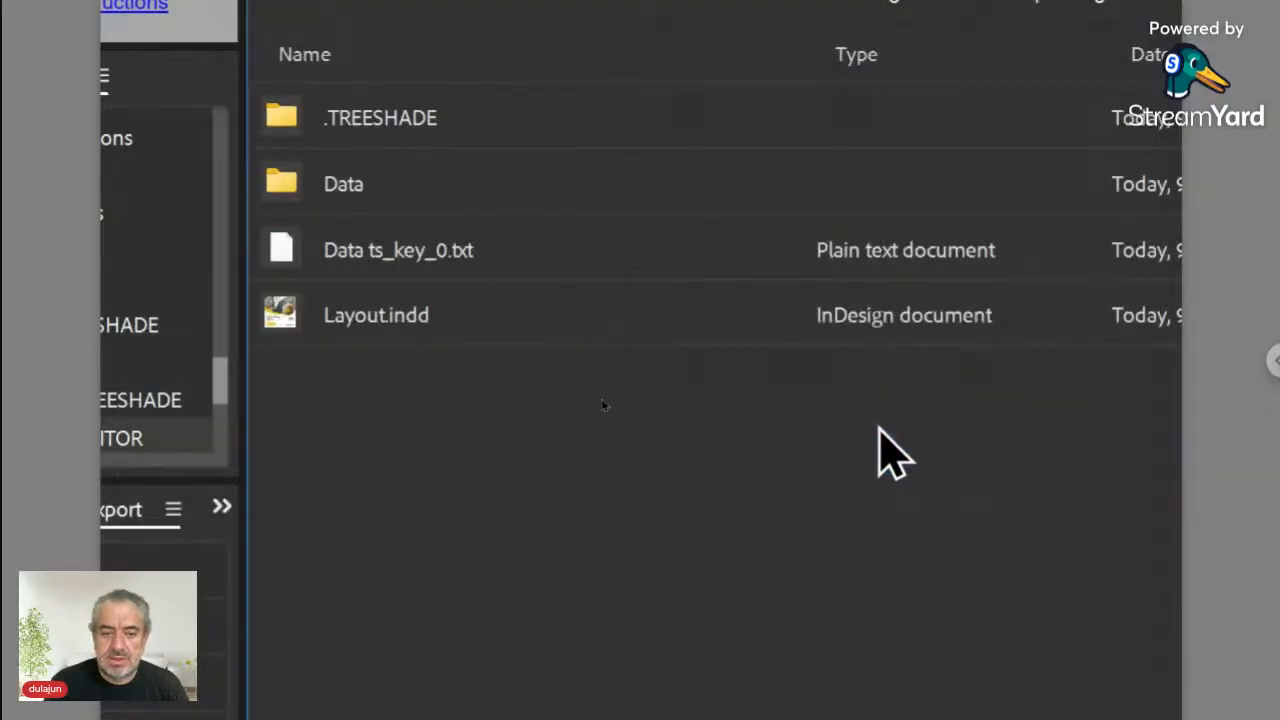
Locate Layout.indd in the Chair folder and open the Data folder to view its files
left_click(372, 318)
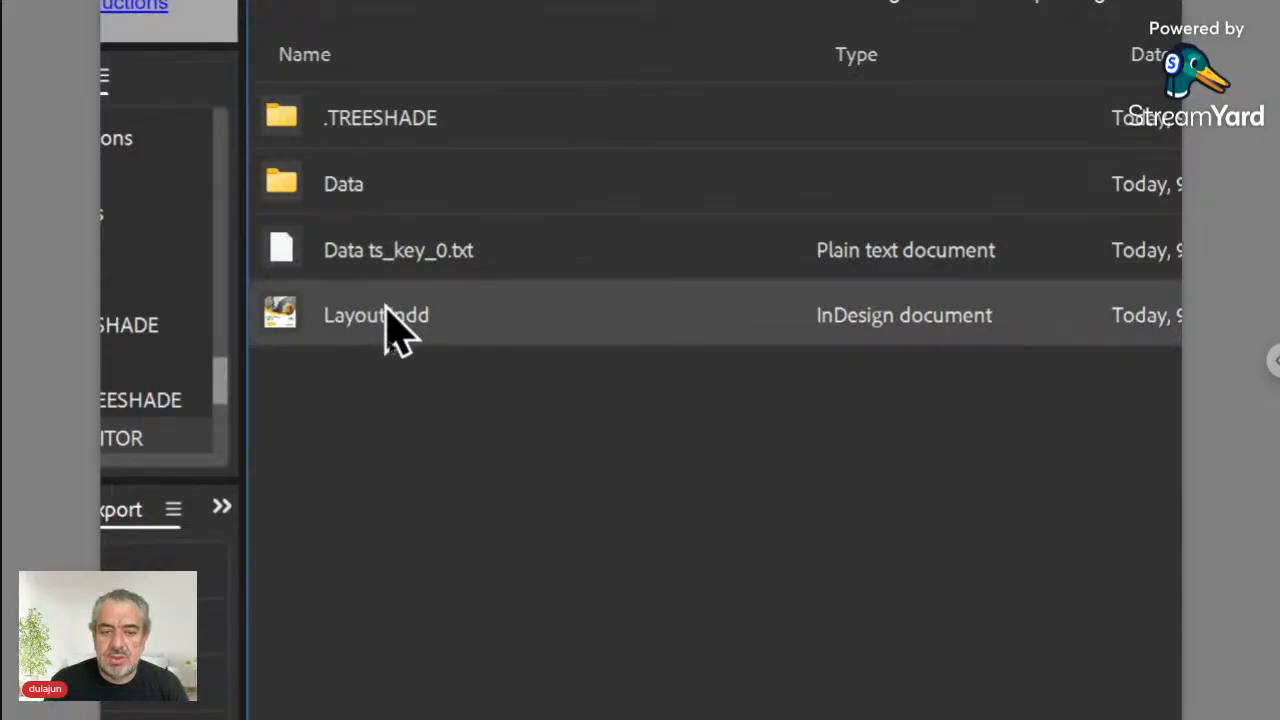
left_click(385, 200)
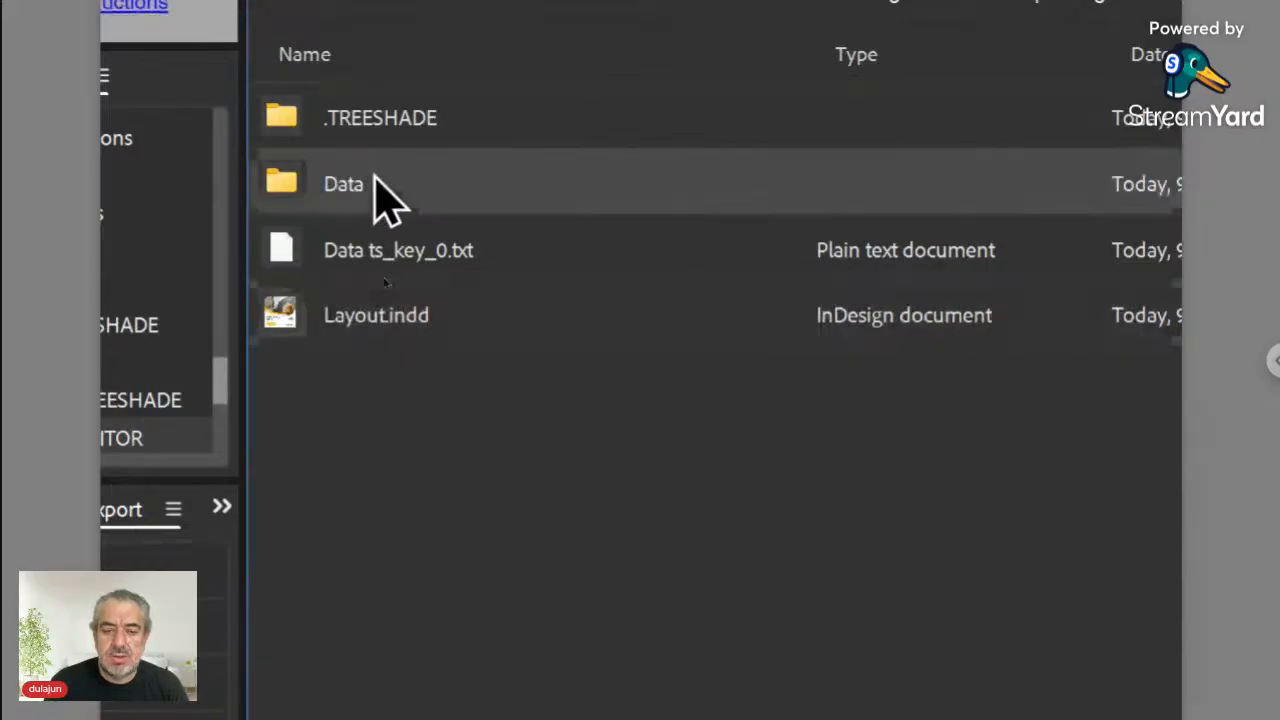
double_click(385, 200)
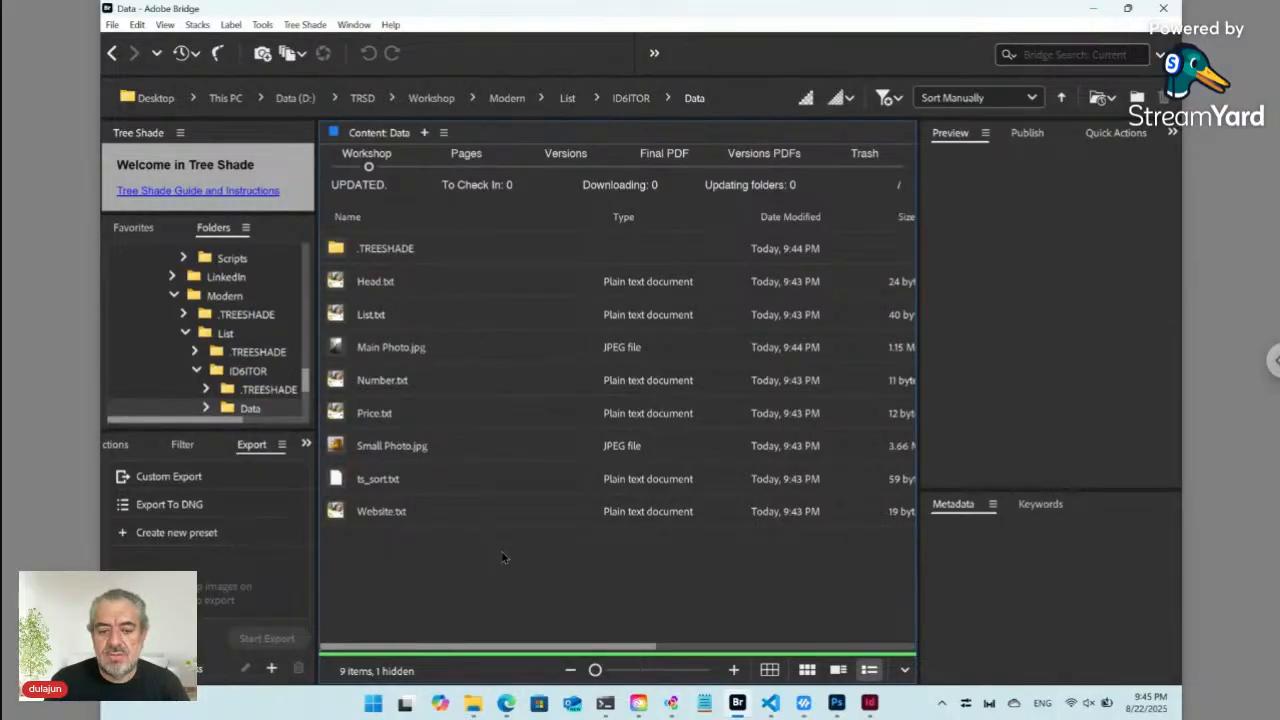
Switch to the browser and examine the photo and text fields on the Chair entry's page
left_click(506, 703)
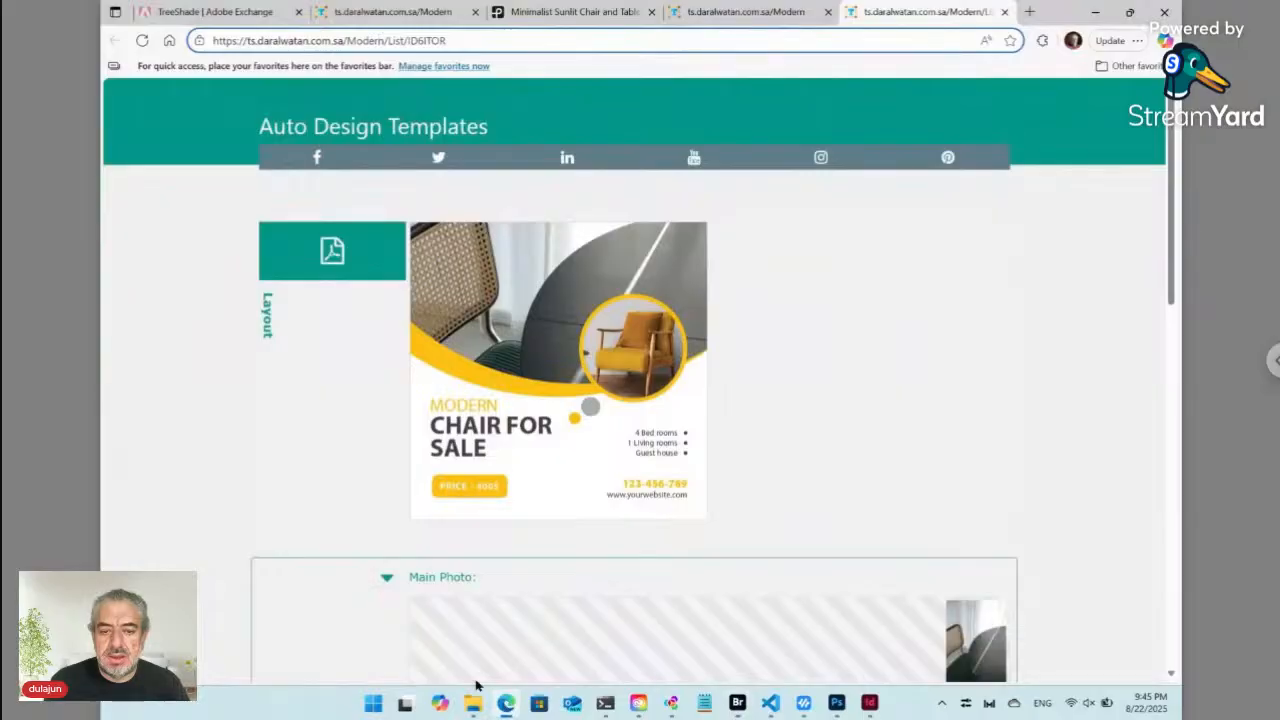
scroll(570, 519, "down", 4)
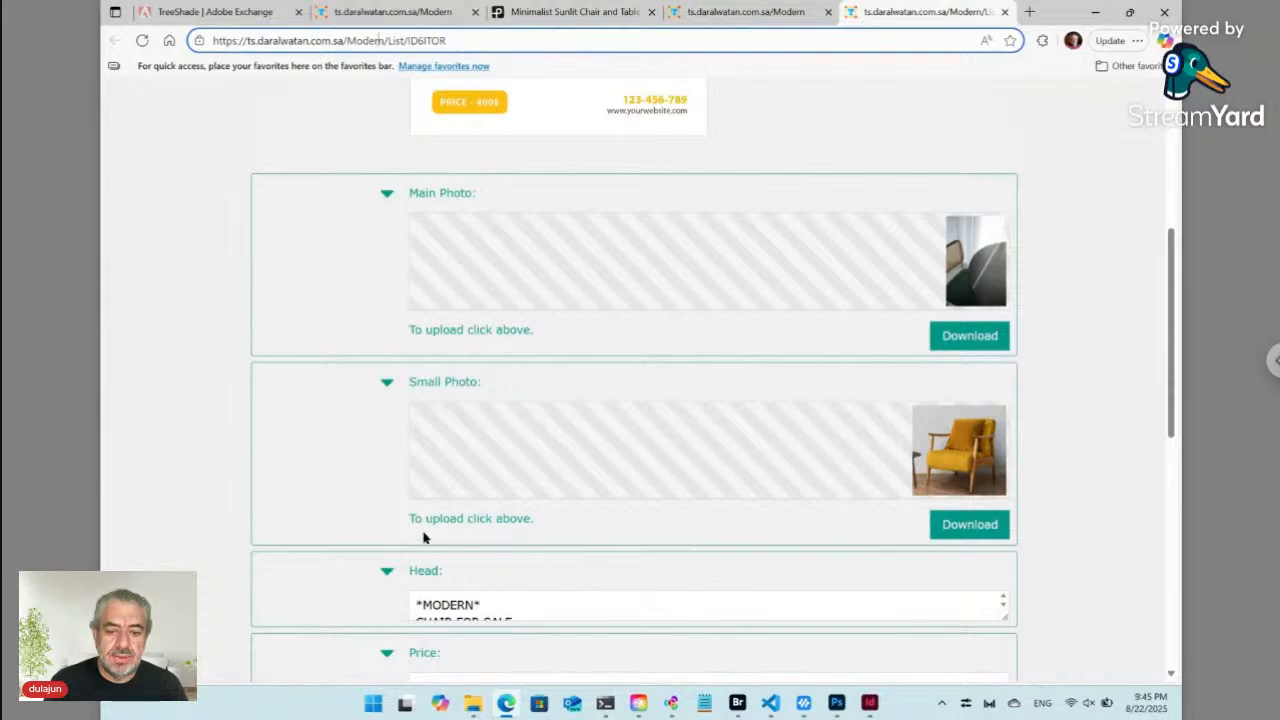
scroll(423, 534, "down", 5)
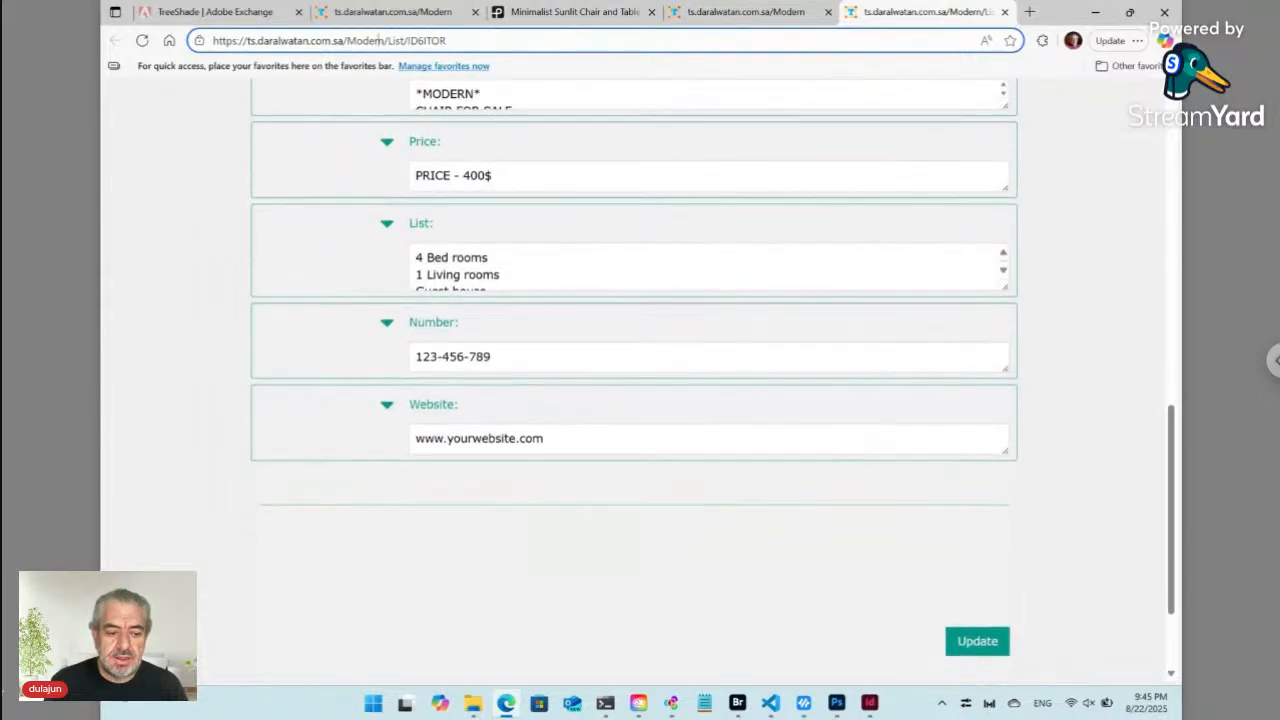